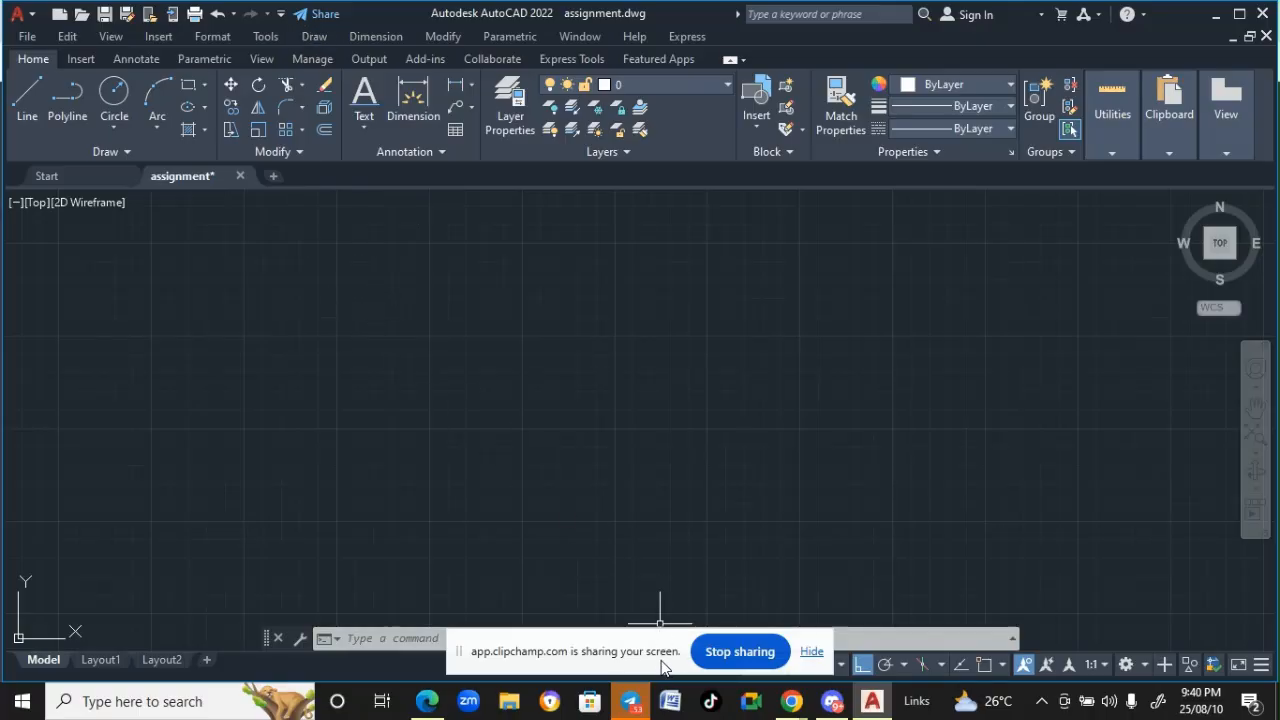
Draw a closed four-sided outline, wider than it is tall, in empty drawing space with the Line command, finishing with the Close option.
mouse_move(668, 666)
mouse_down()
mouse_move(844, 716)
mouse_move(1133, 592)
mouse_move(1223, 614)
mouse_up()
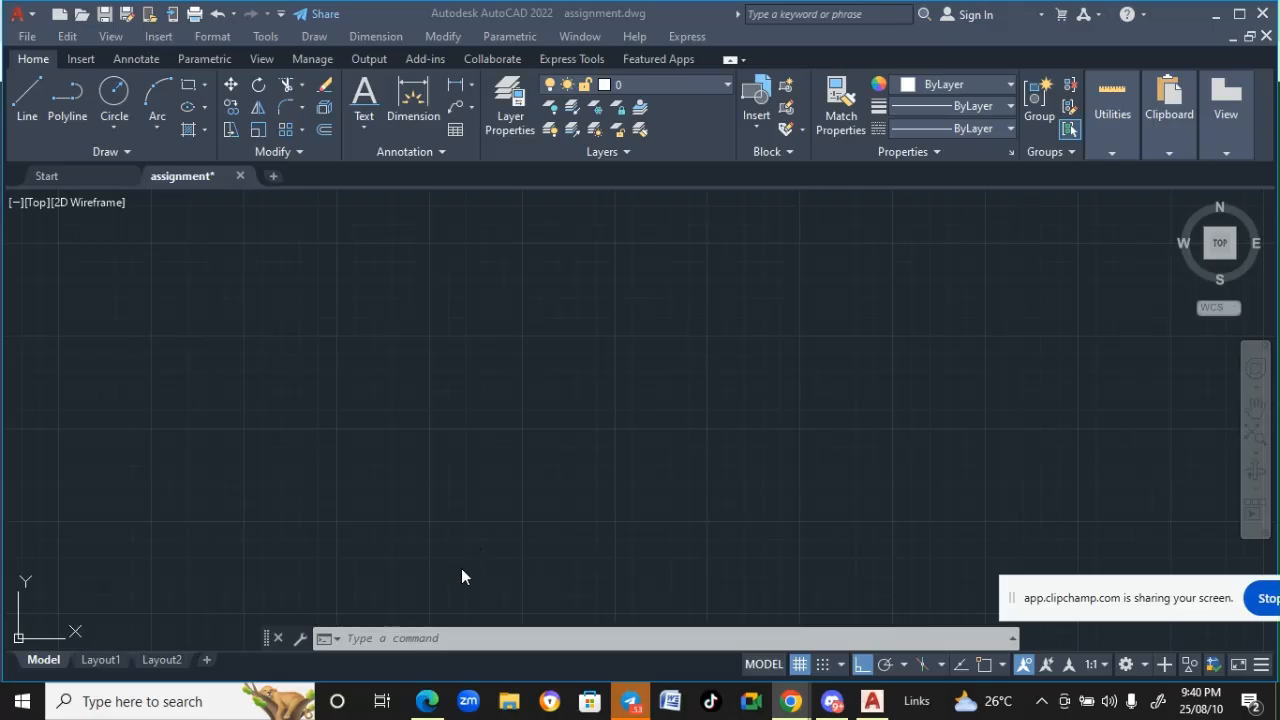
click(412, 640)
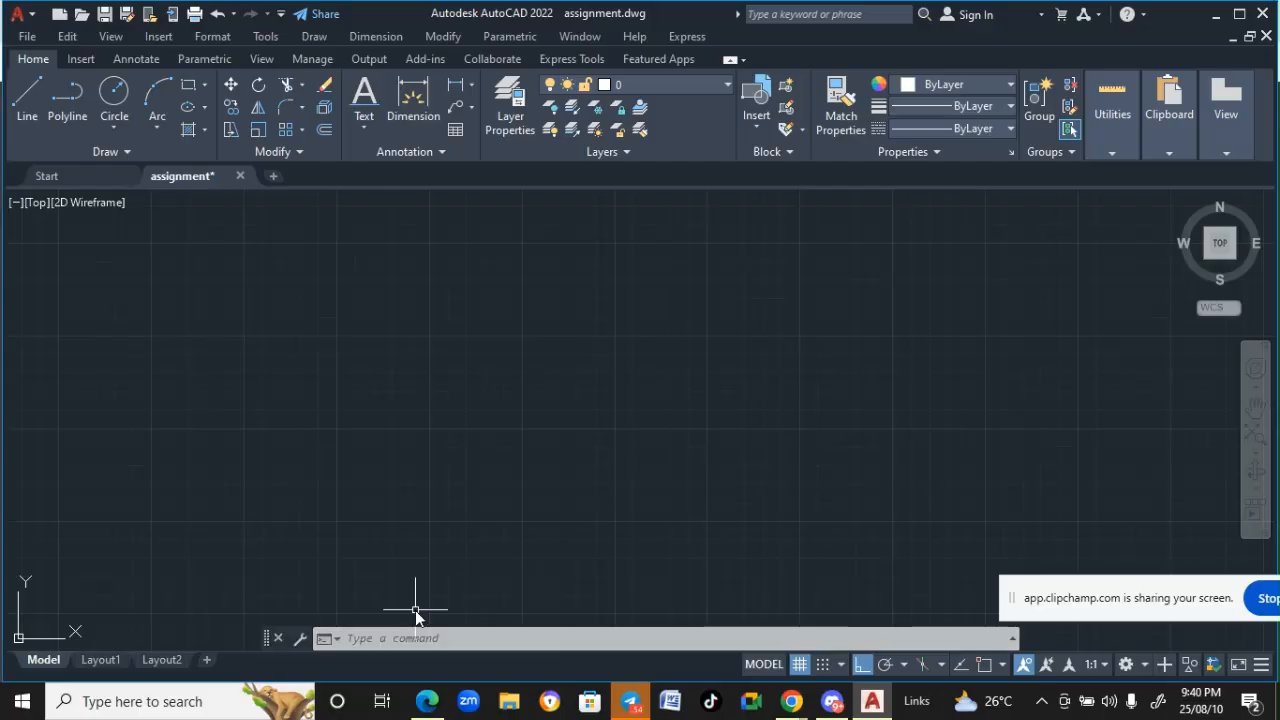
text(l)
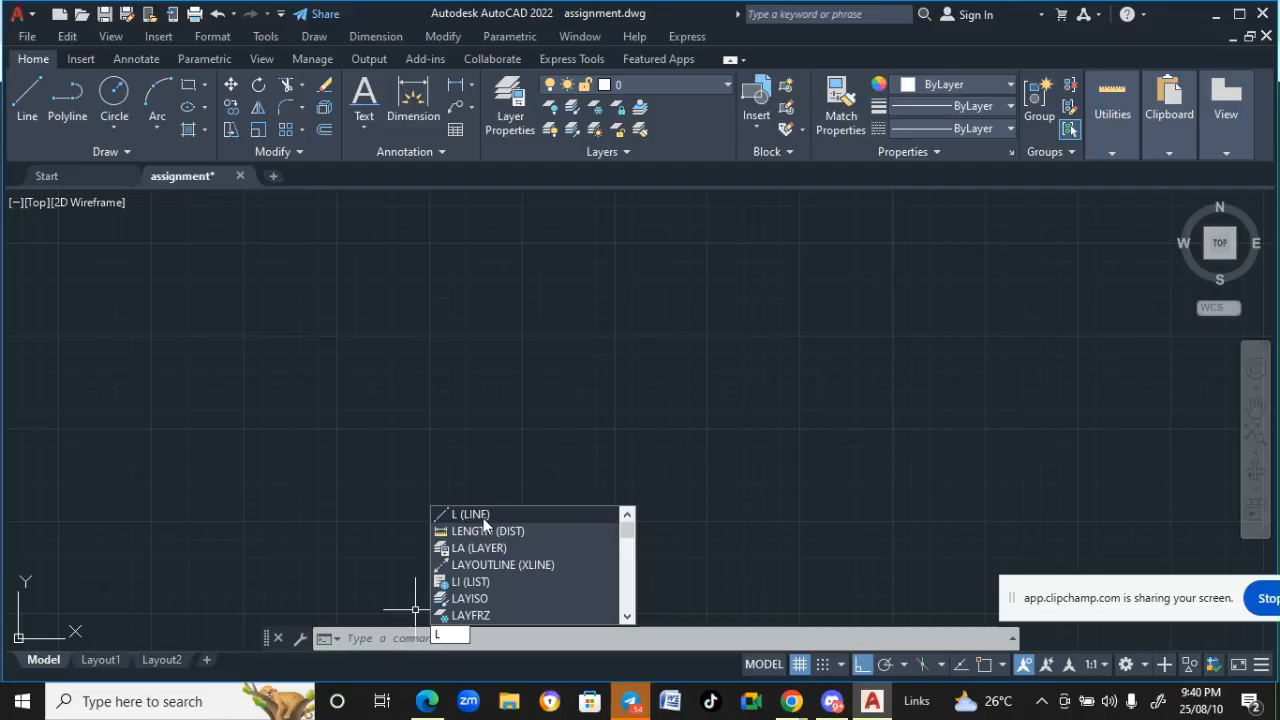
click(483, 518)
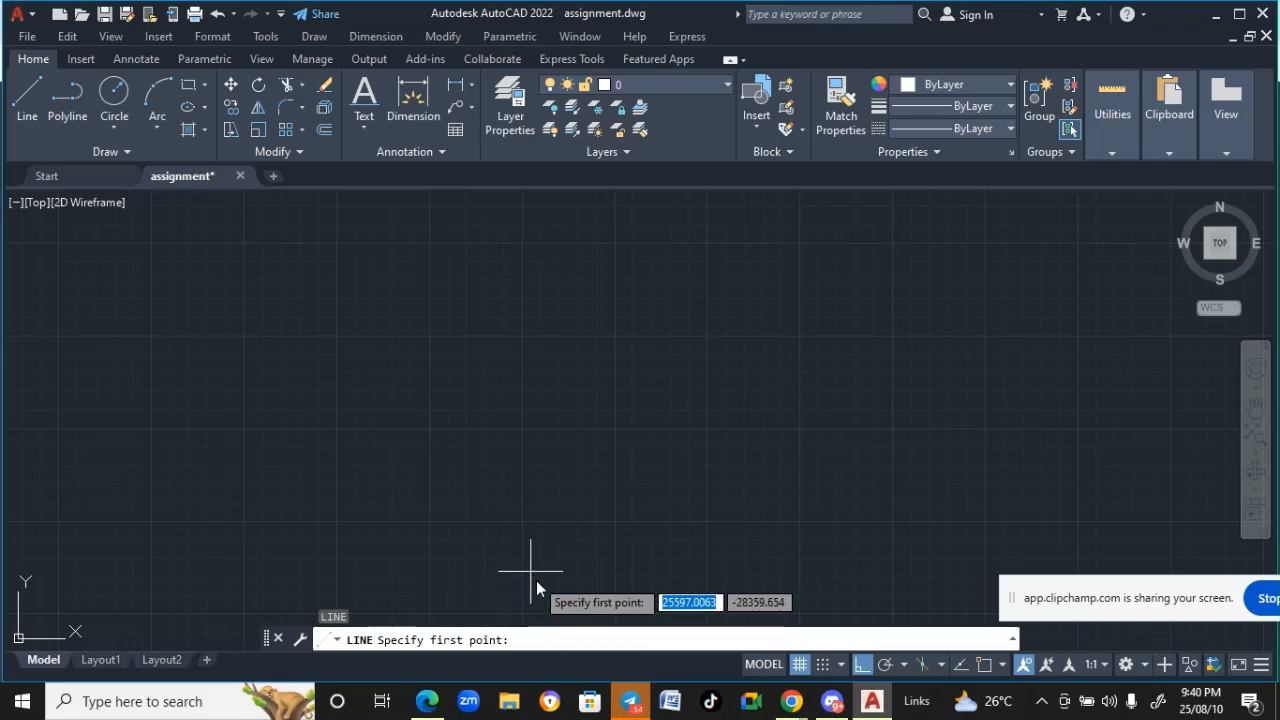
click(185, 390)
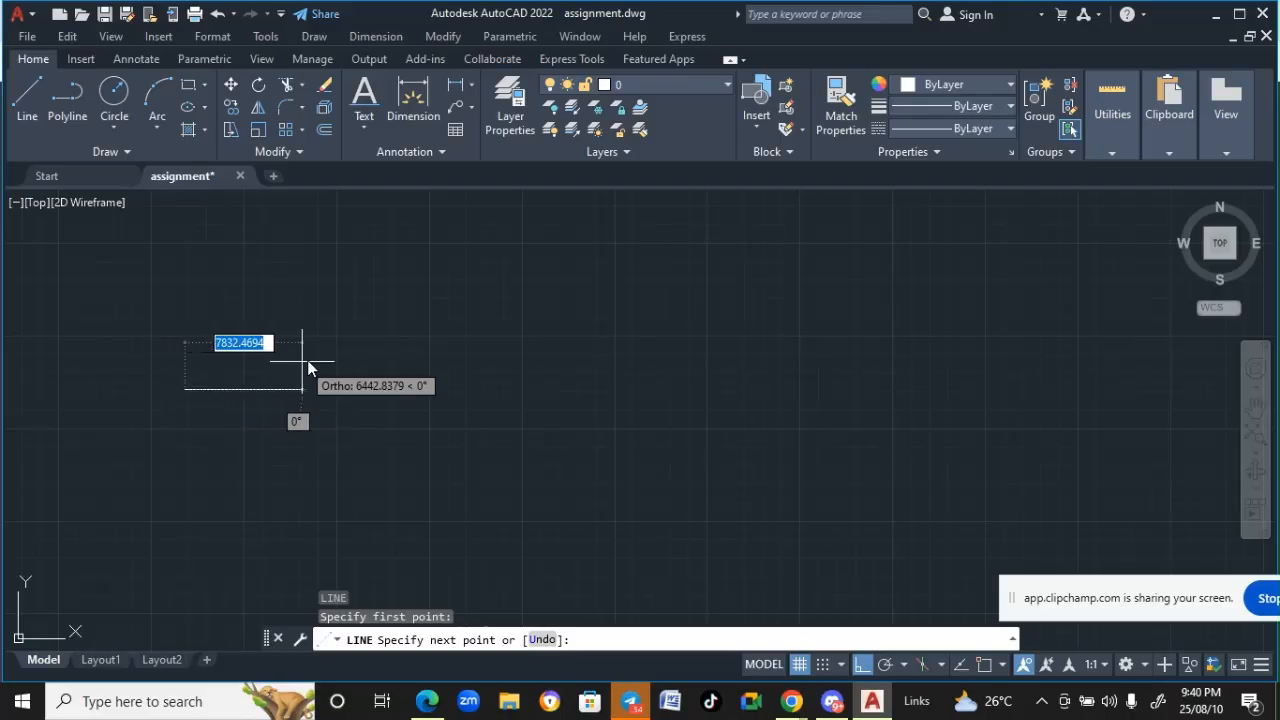
click(468, 390)
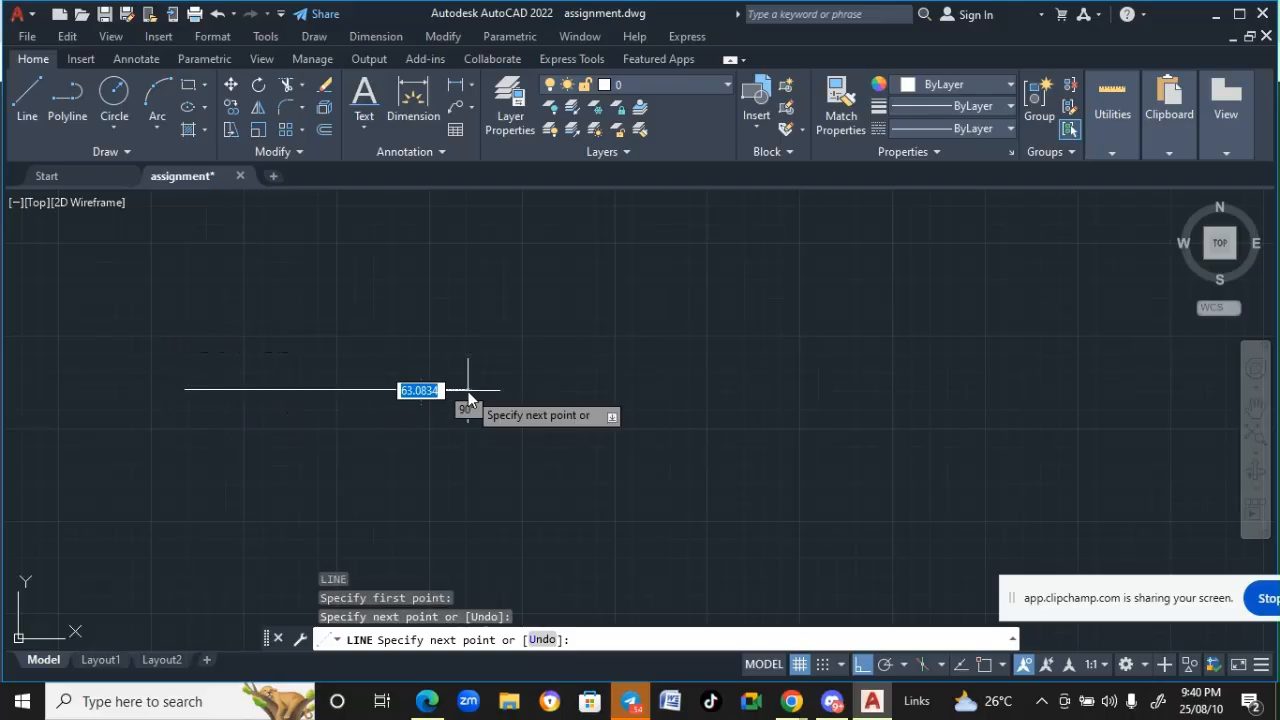
click(467, 510)
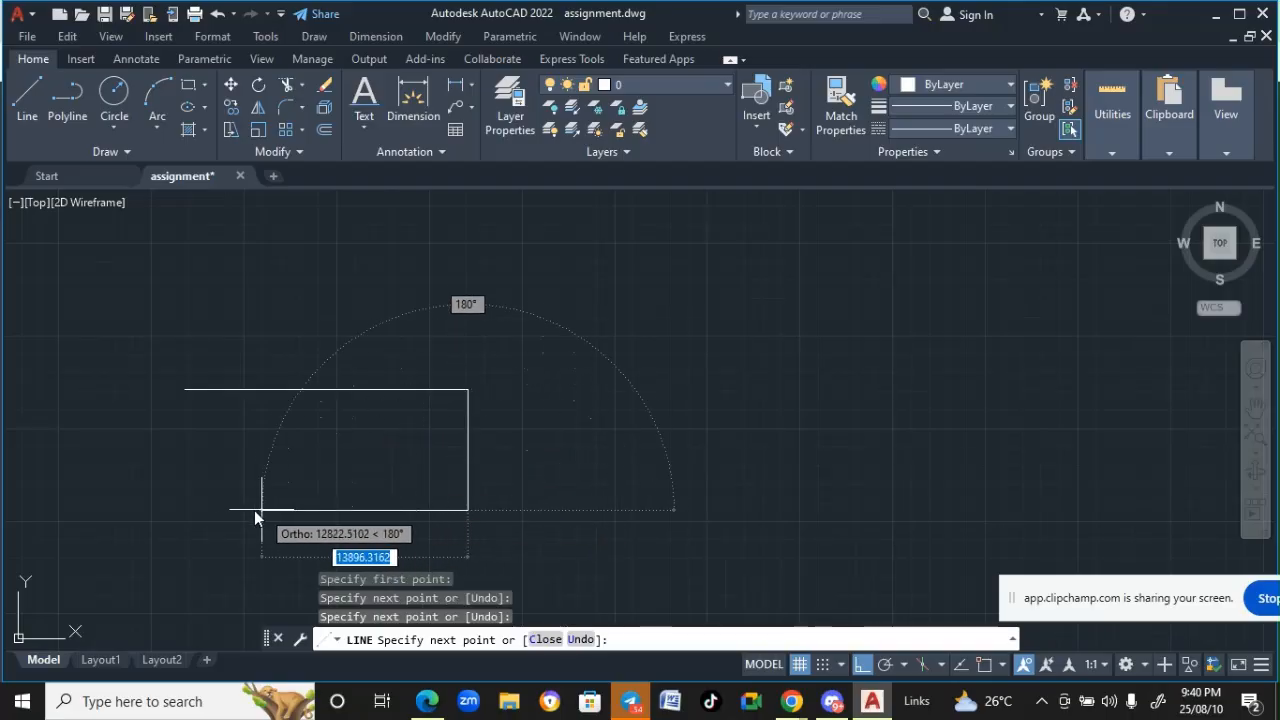
click(182, 509)
click(552, 641)
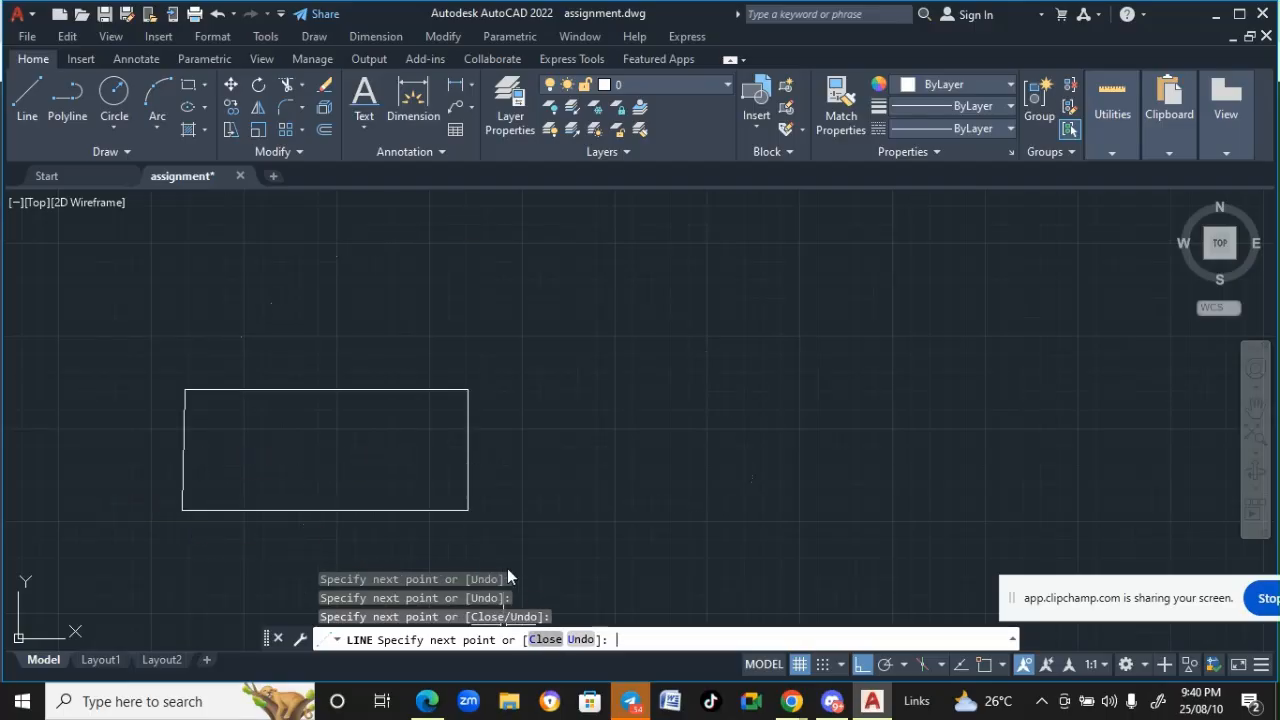
Draw a circle by center and radius to the lower right of the four-sided outline, leaving it clear of the outline.
scroll(377, 468, down, 2)
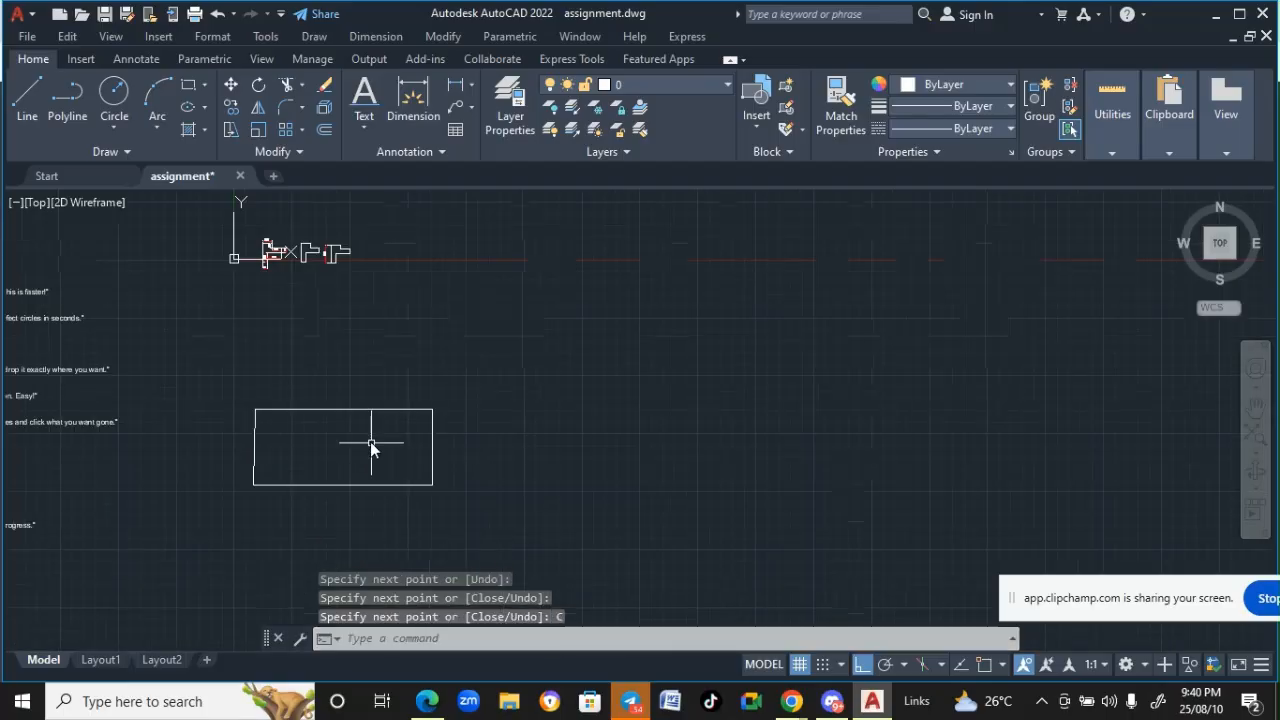
mouse_move(372, 452)
middle_down()
mouse_move(369, 354)
mouse_move(318, 317)
middle_up()
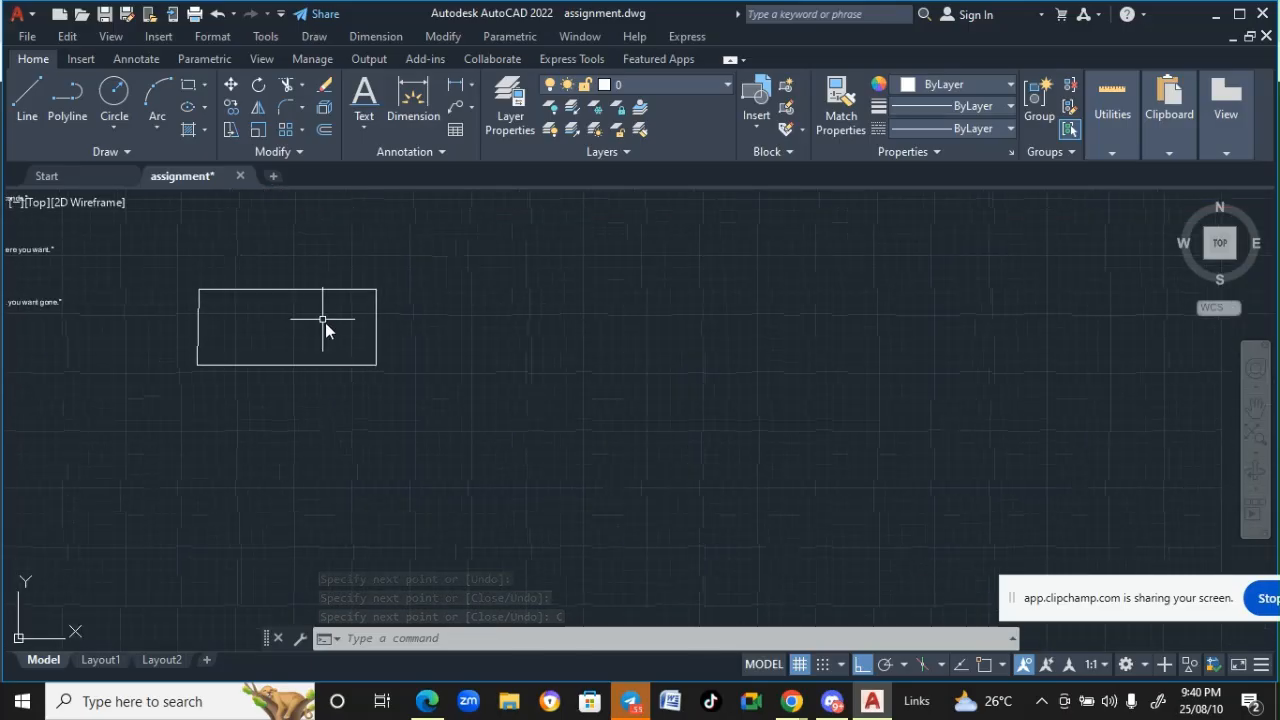
click(447, 638)
text(c)
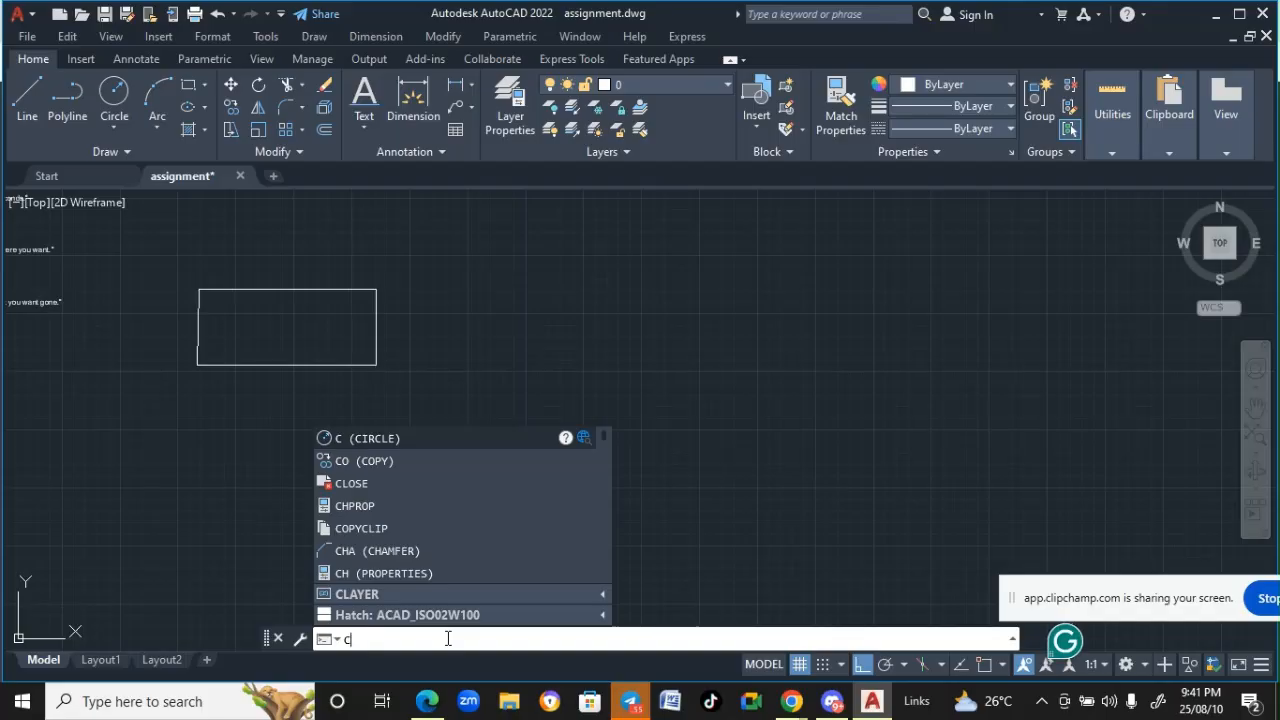
click(393, 439)
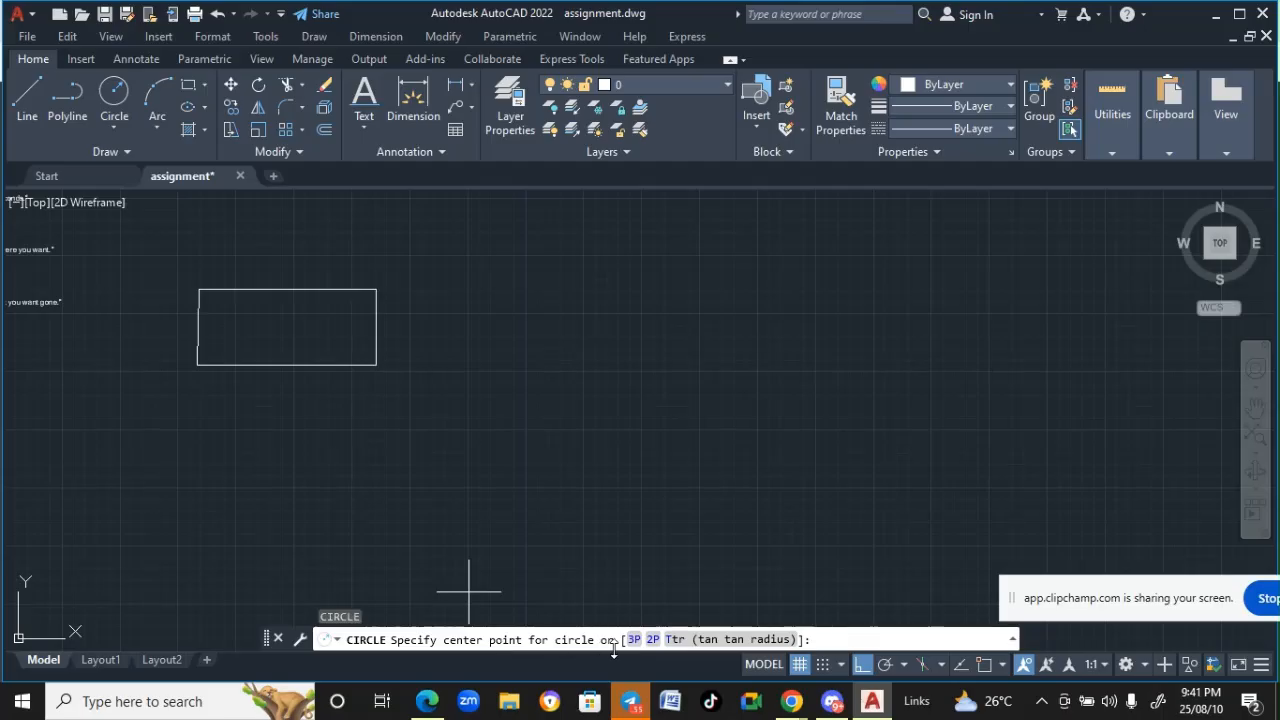
click(604, 440)
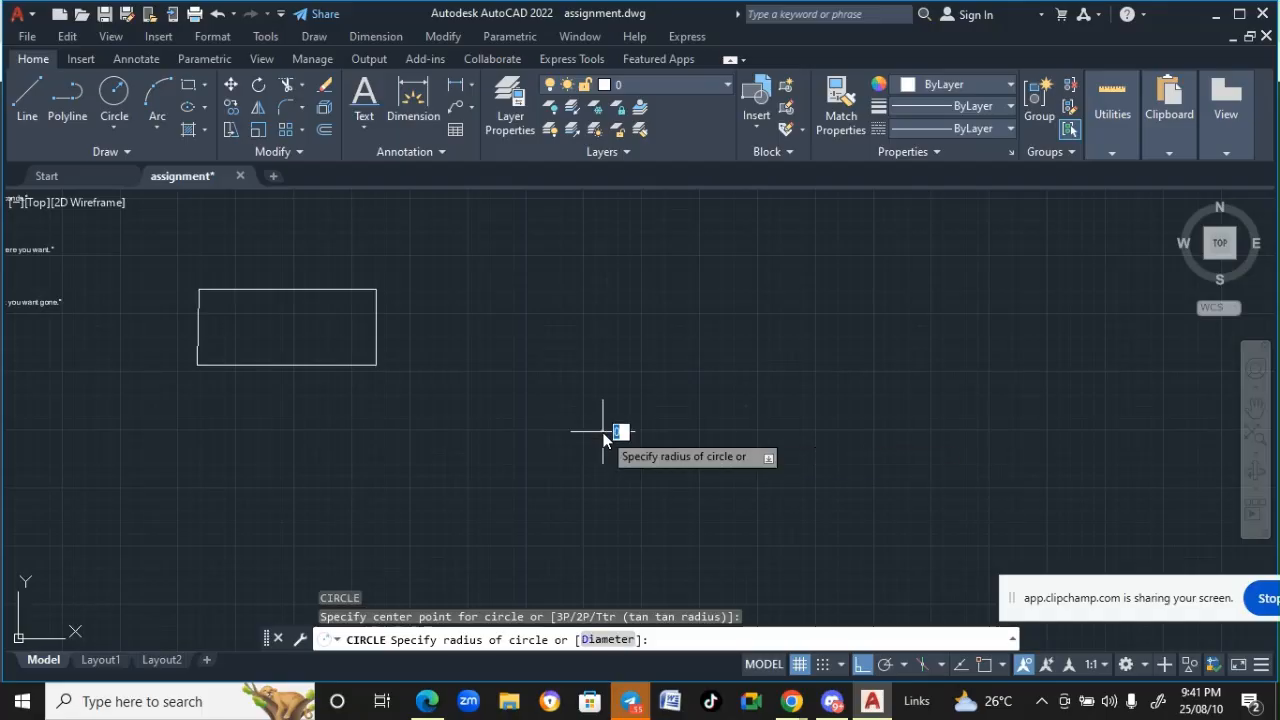
click(593, 373)
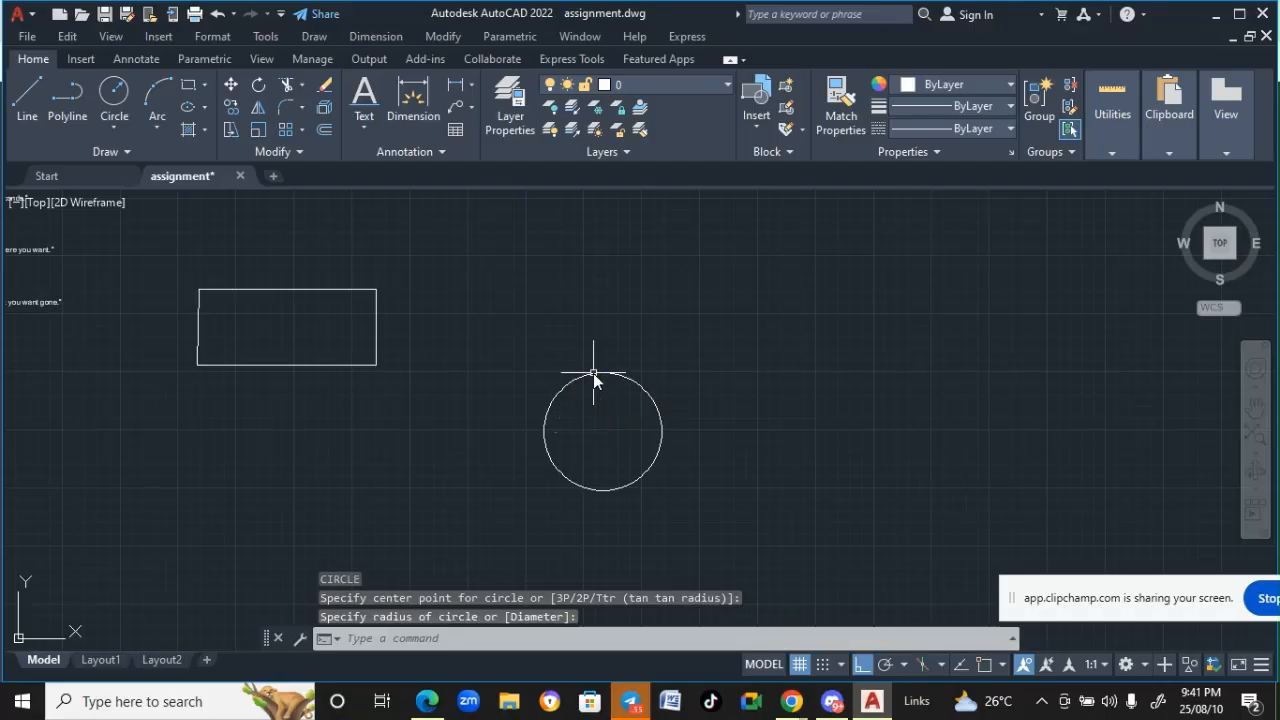
Switch to the Google Docs shortcut list to read the Rectangle and Move entries, and return to the AutoCAD drawing.
scroll(622, 325, down, 2)
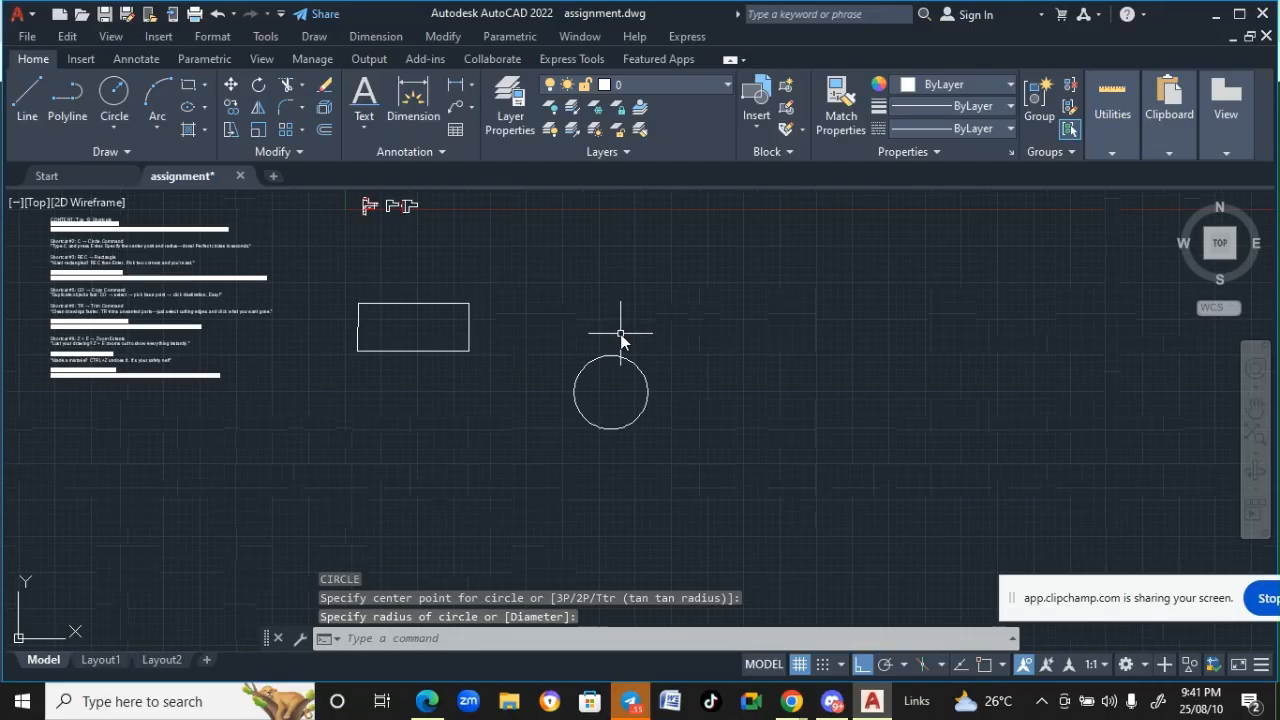
mouse_move(612, 330)
middle_down()
mouse_move(454, 326)
mouse_move(431, 303)
middle_up()
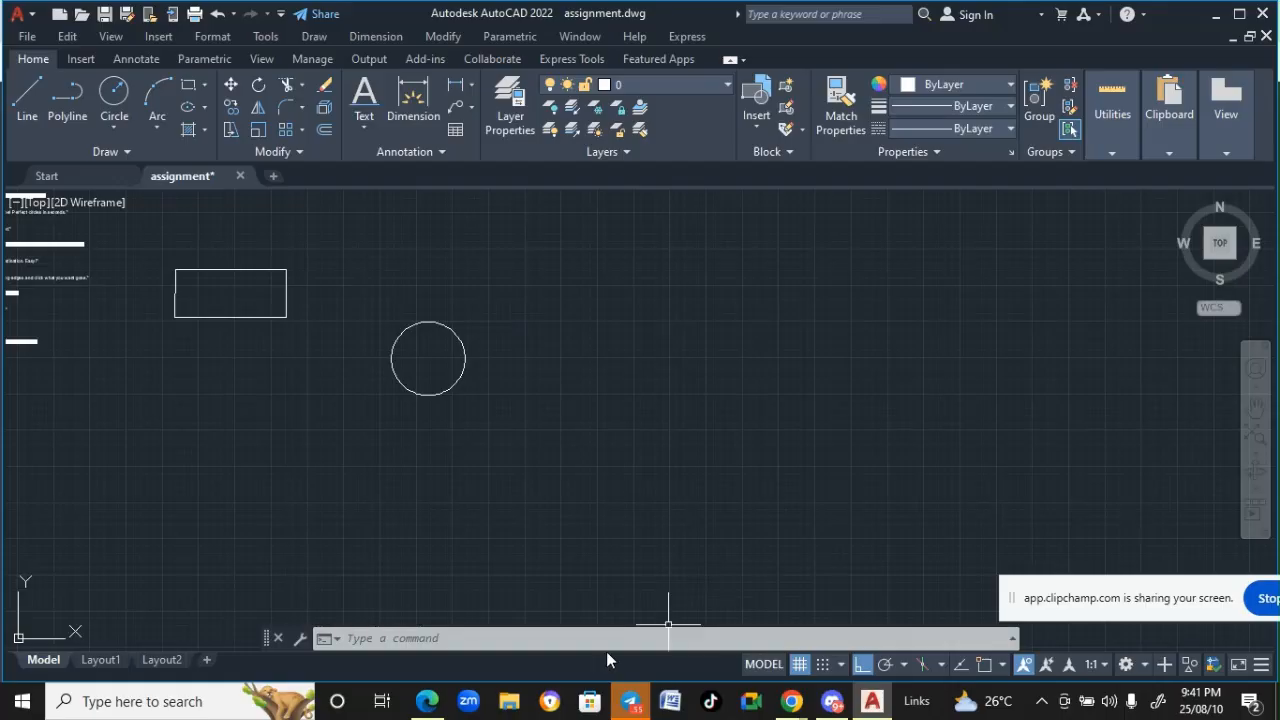
mouse_move(793, 701)
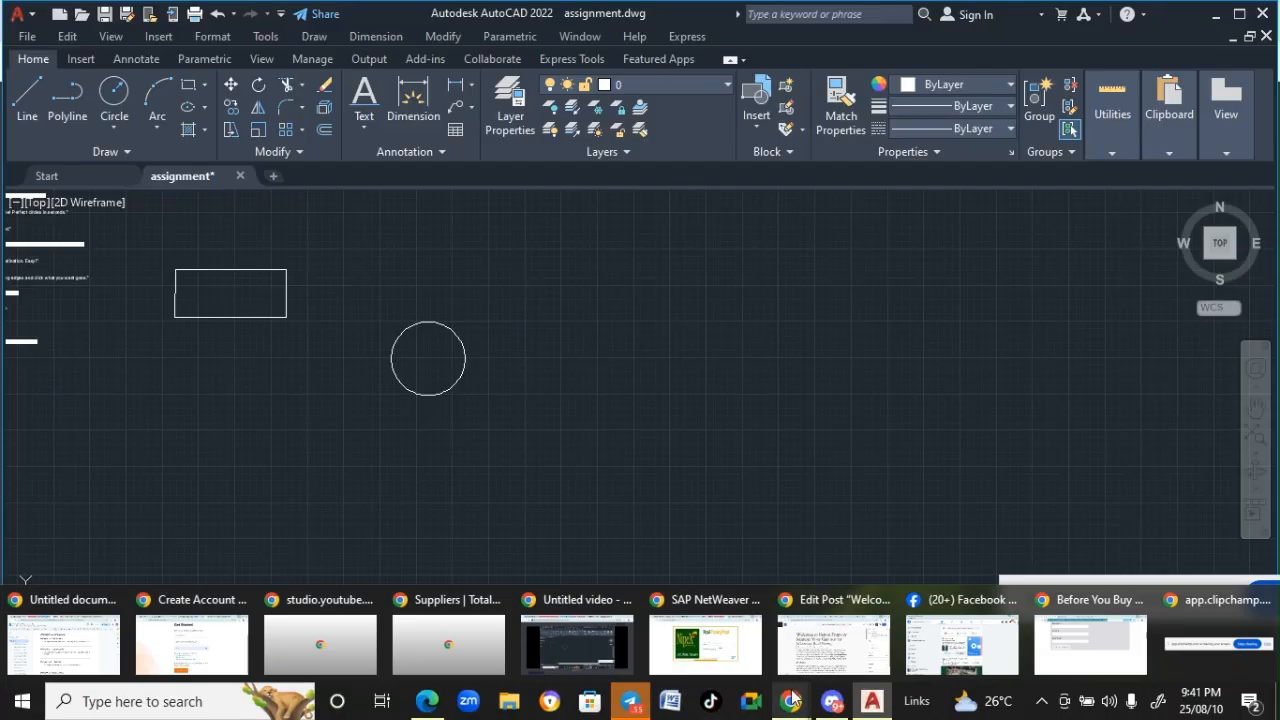
click(97, 648)
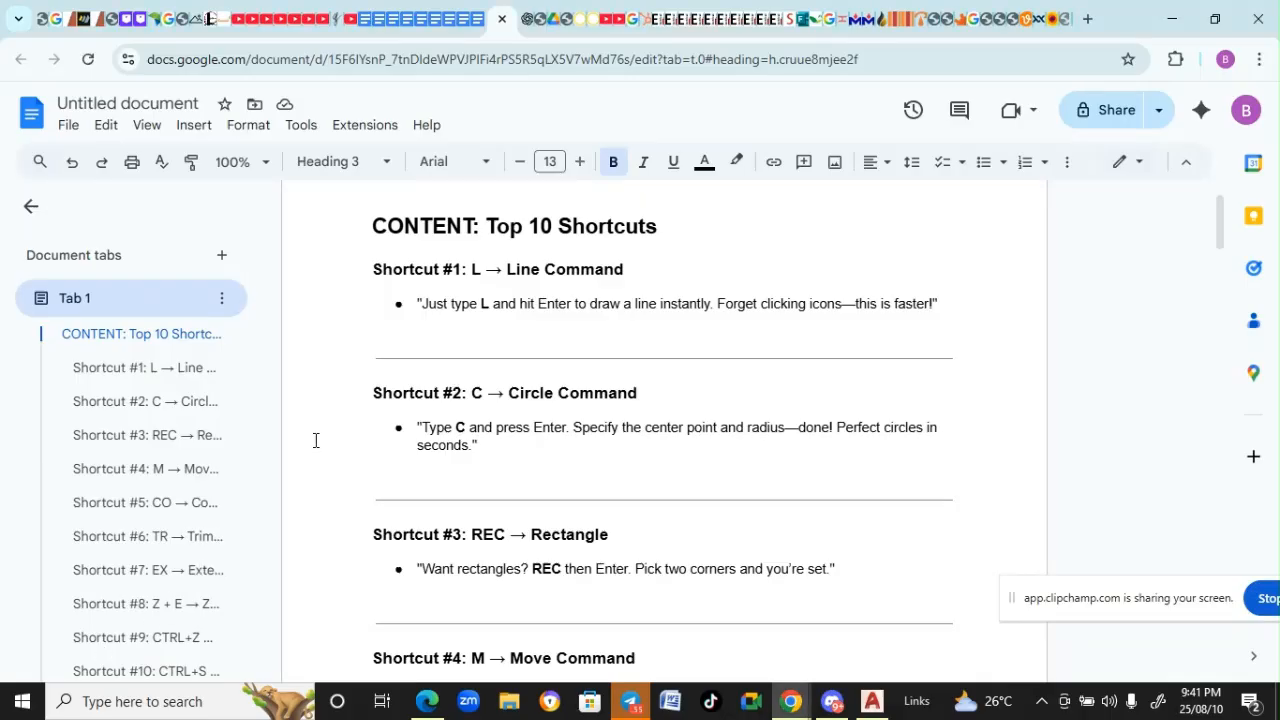
scroll(314, 437, down, 2)
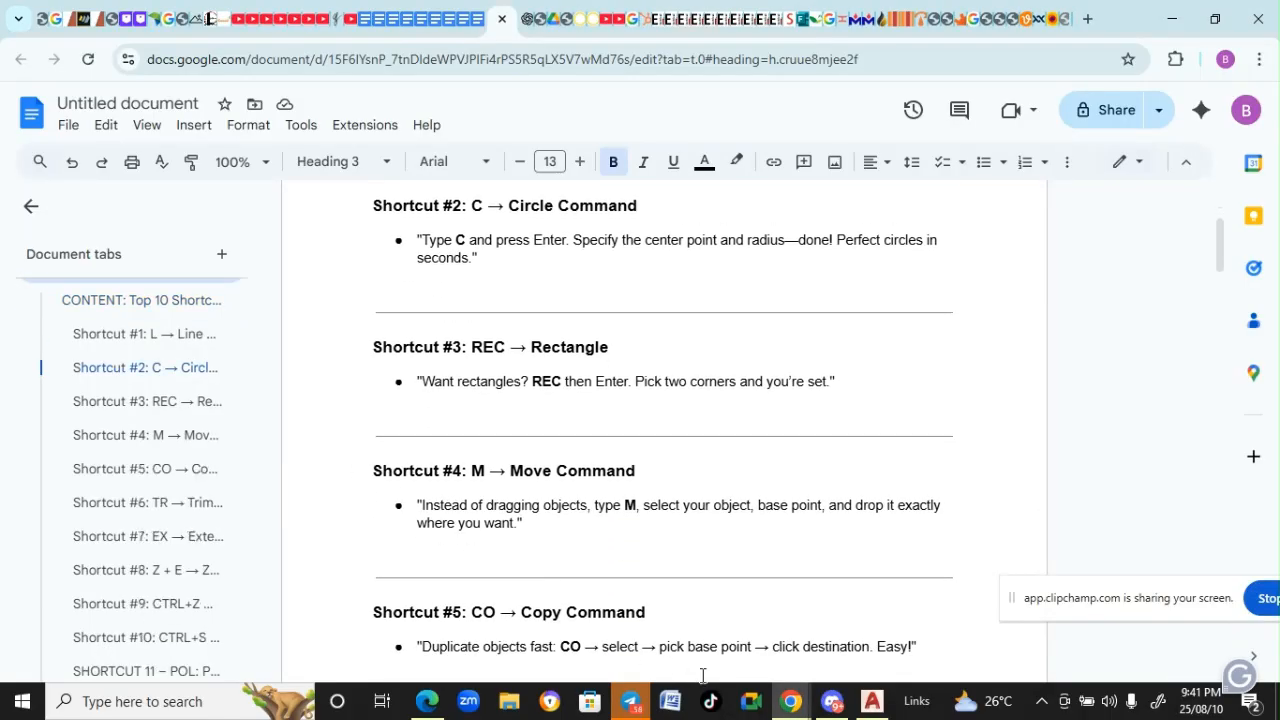
mouse_move(866, 700)
click(847, 651)
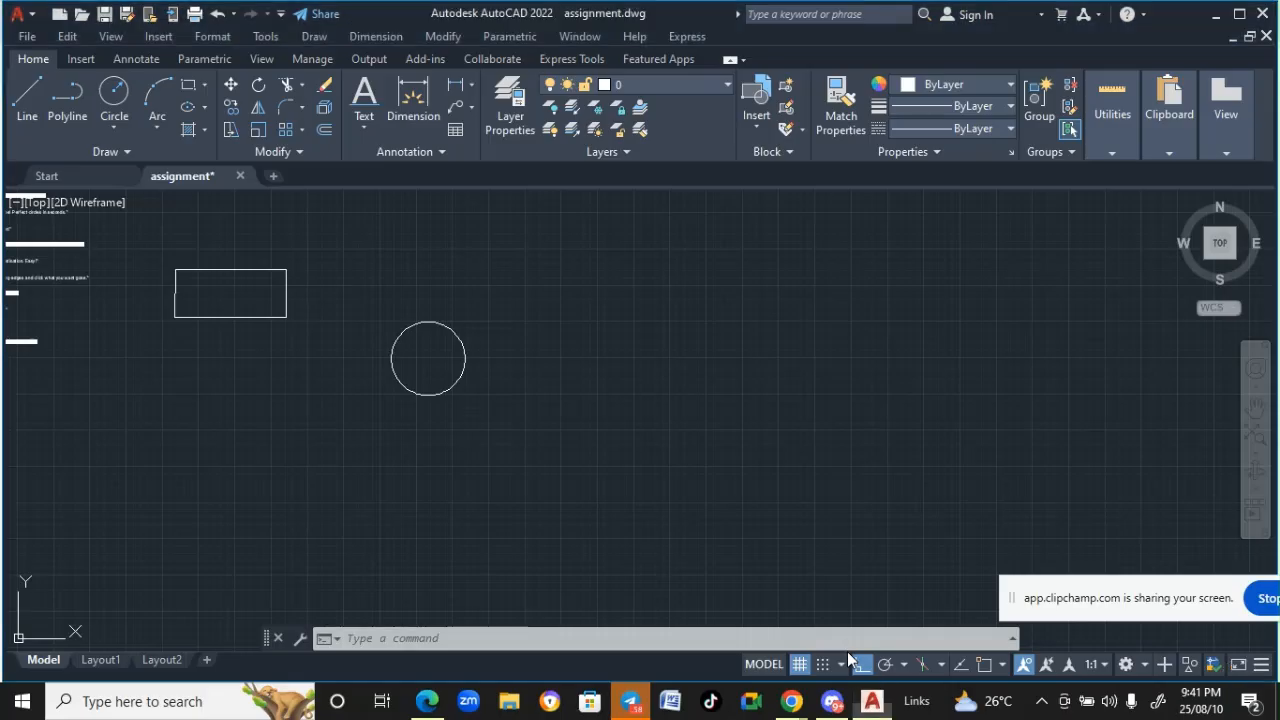
Draw a rectangle with its first corner to the right of the circle, using the Area option with area 1000 and width 10.
click(442, 640)
text(RECOMBINE)
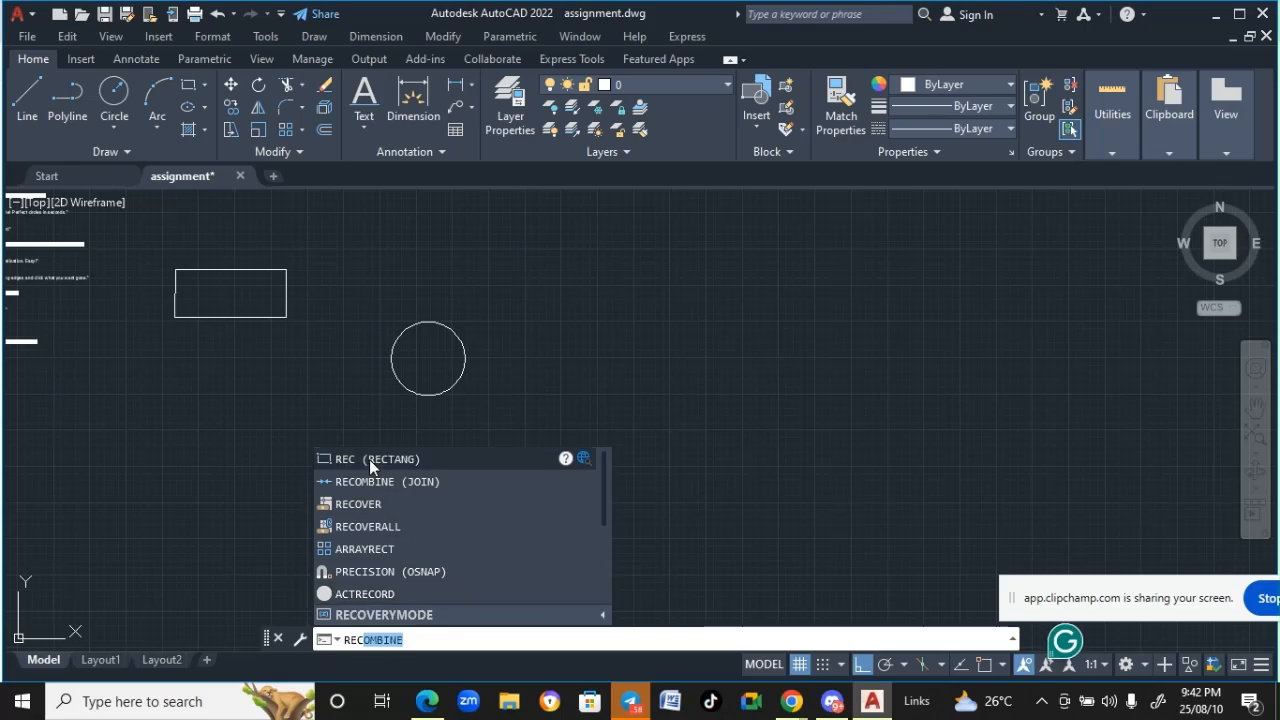
click(370, 460)
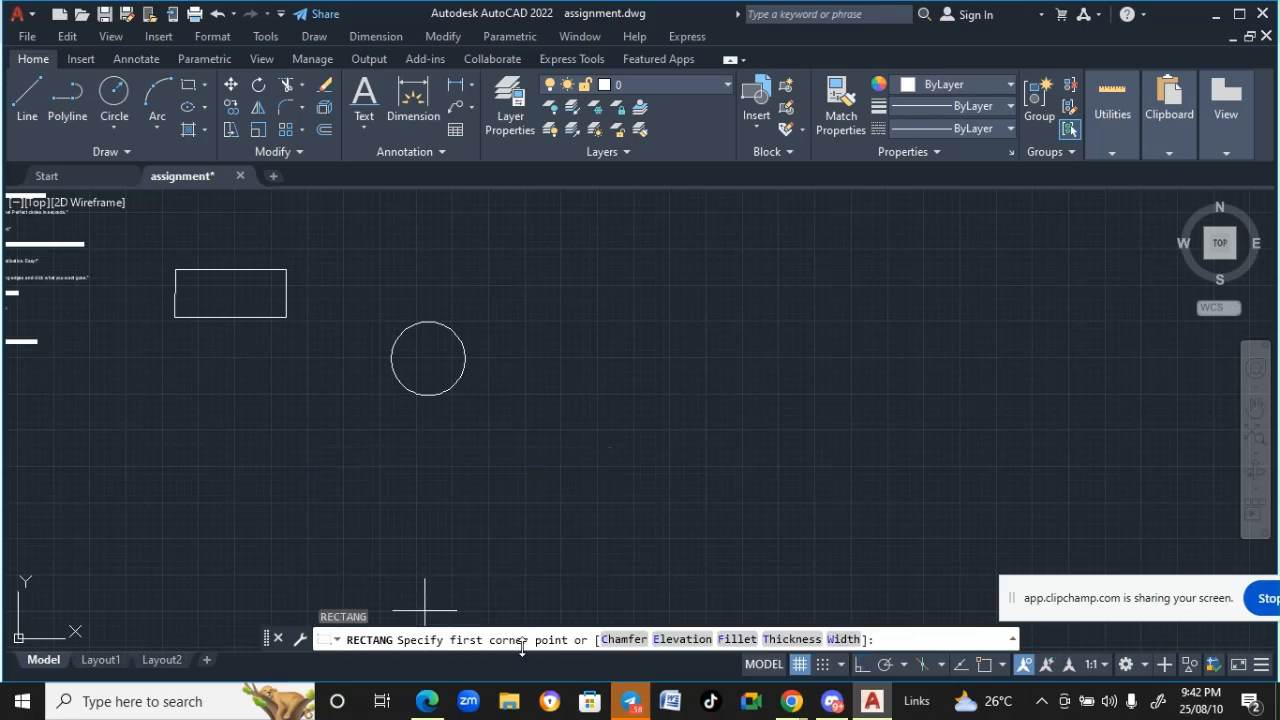
click(594, 387)
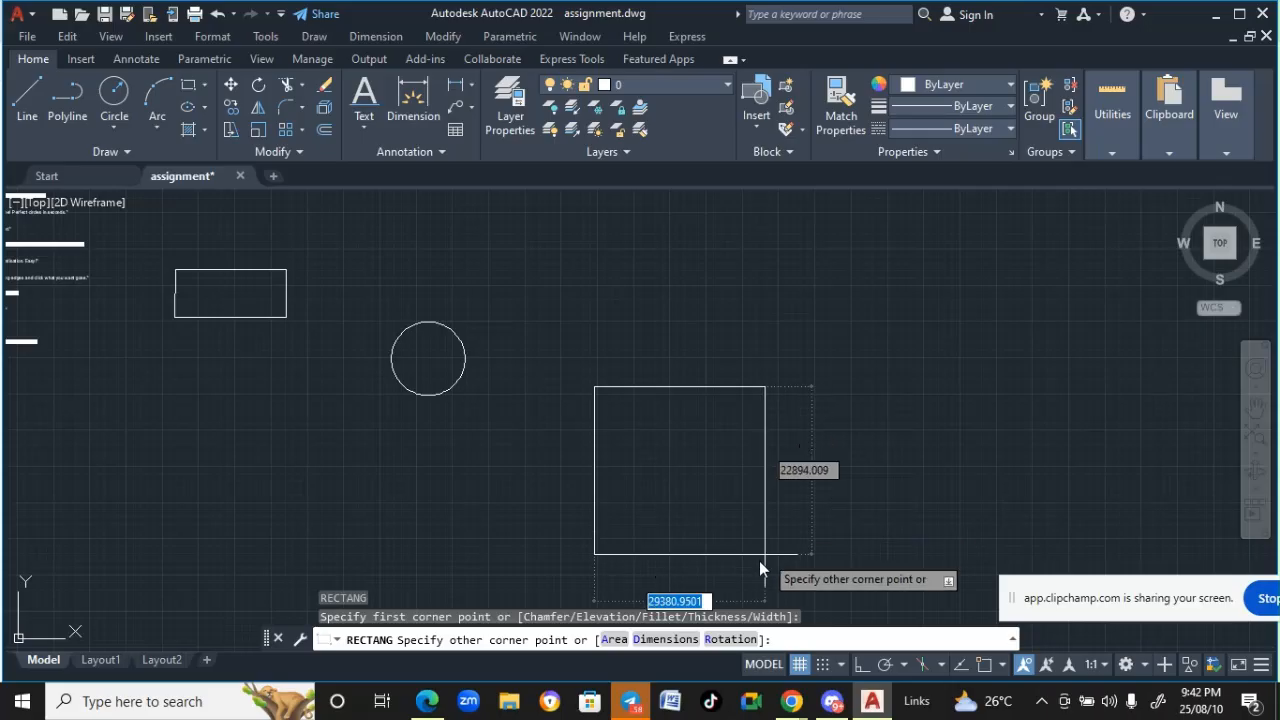
click(615, 640)
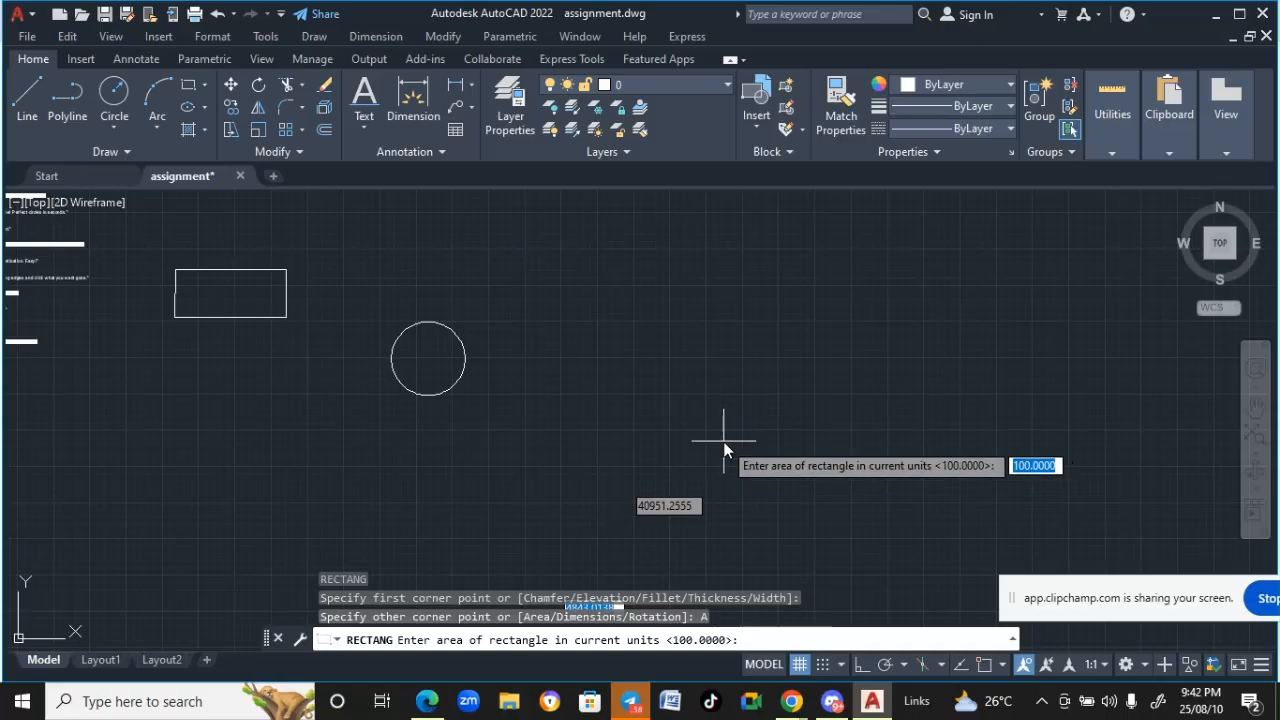
text(1000)
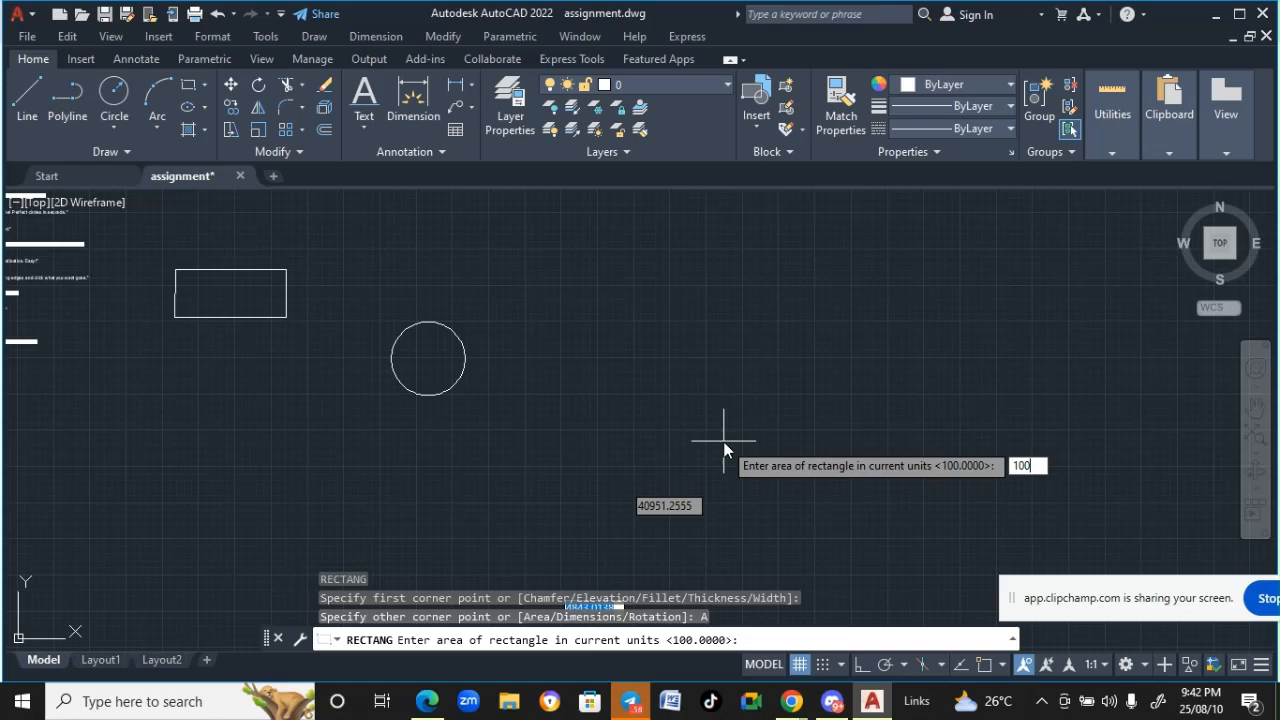
key(Return)
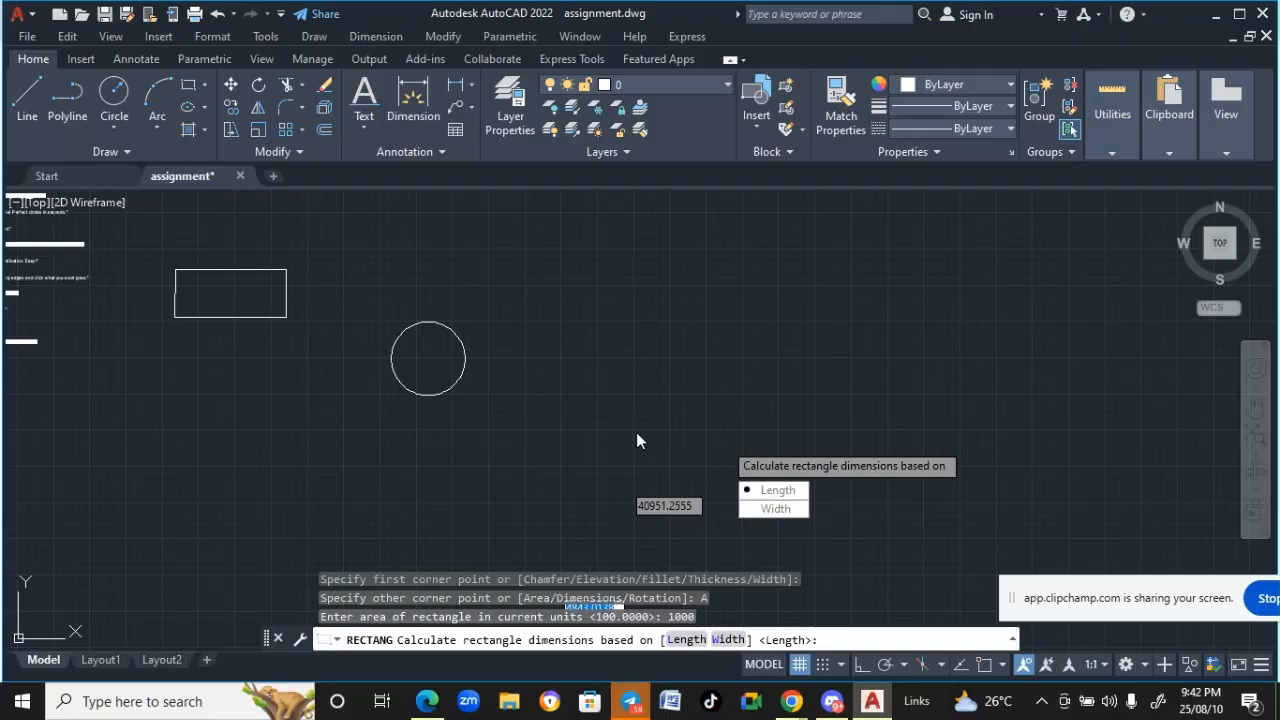
text(l)
text(00)
key(Return)
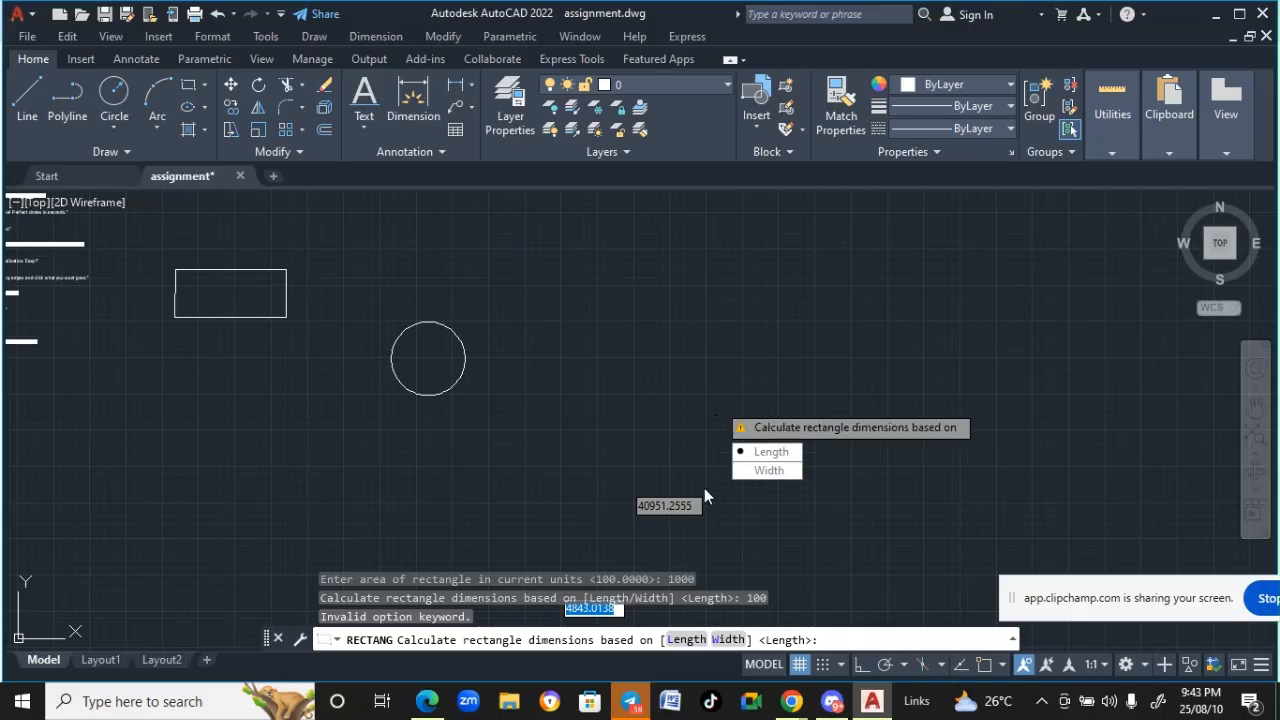
click(722, 640)
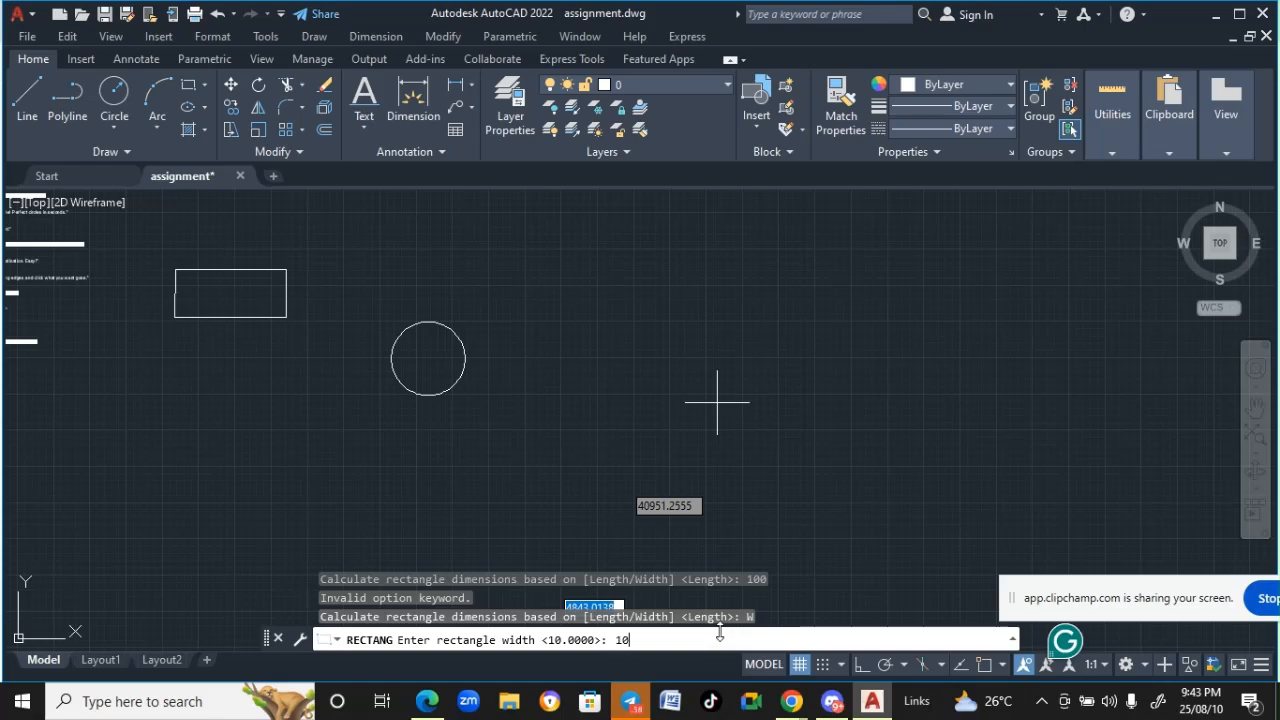
text(10)
key(Return)
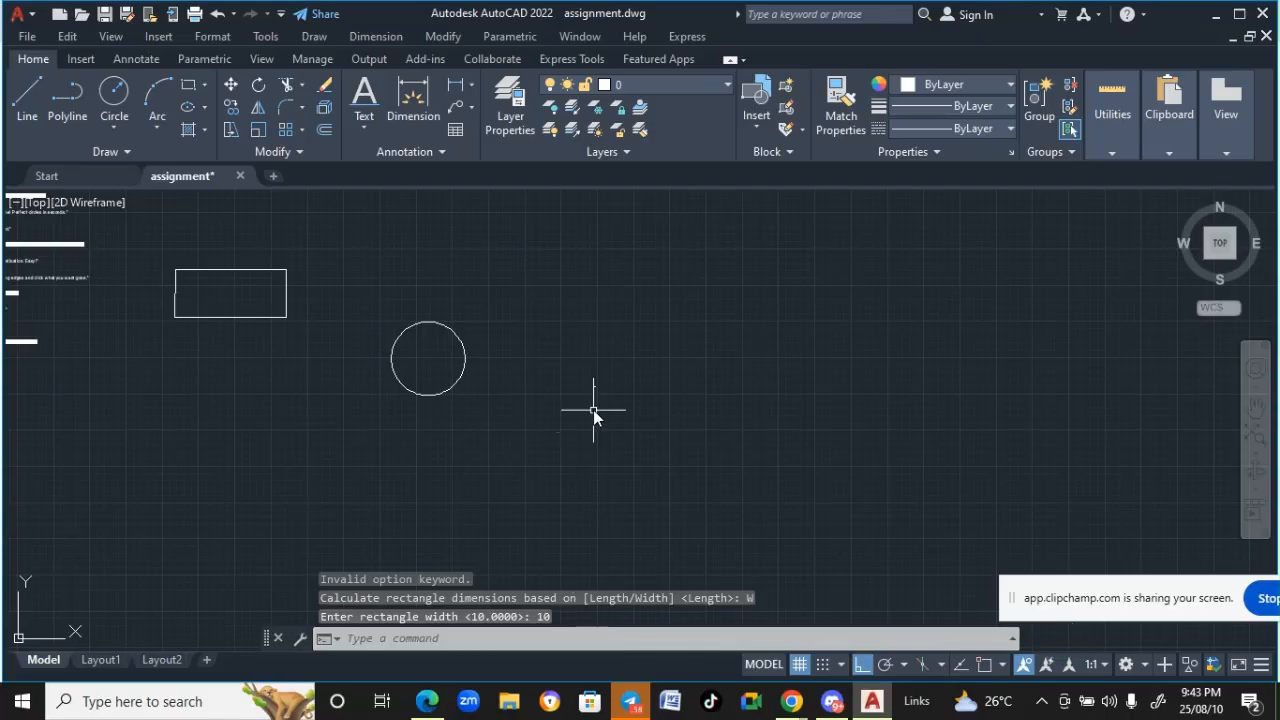
Examine the new rectangle's shape up close and its size relative to the surrounding drawing space.
scroll(593, 410, up, 5)
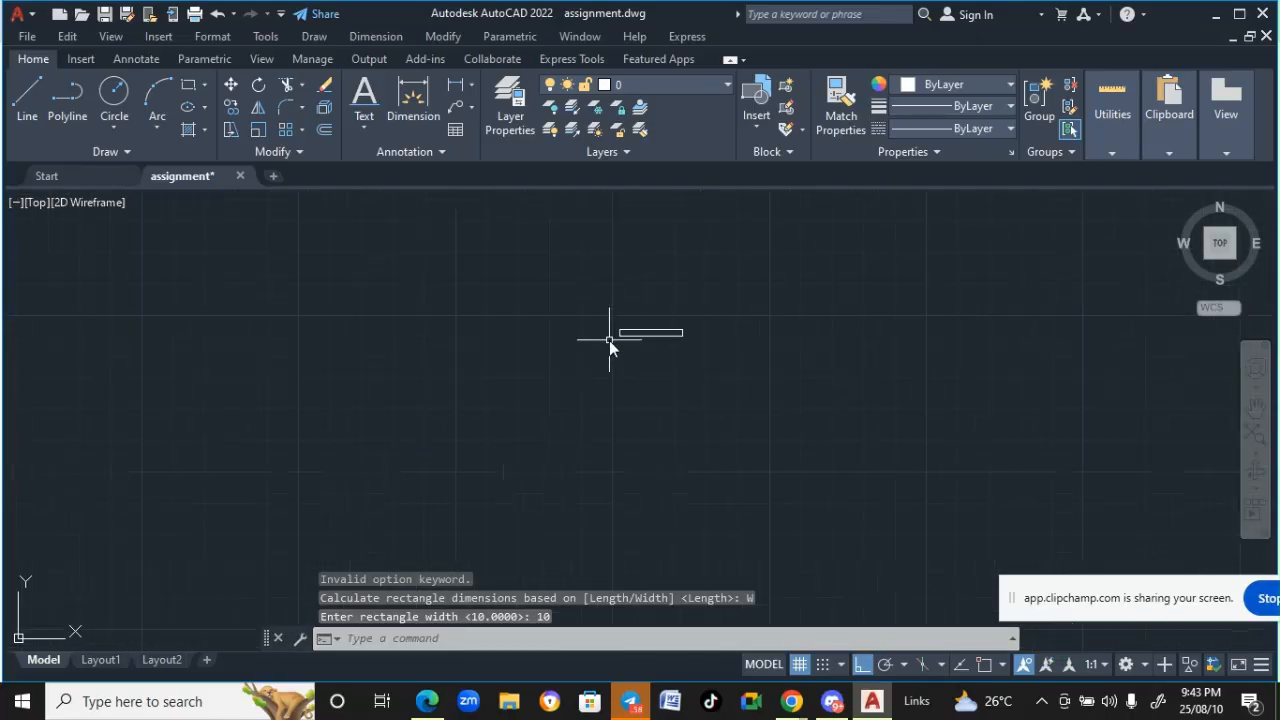
scroll(611, 345, up, 5)
middle_drag(612, 346, 537, 460)
scroll(672, 412, up, 4)
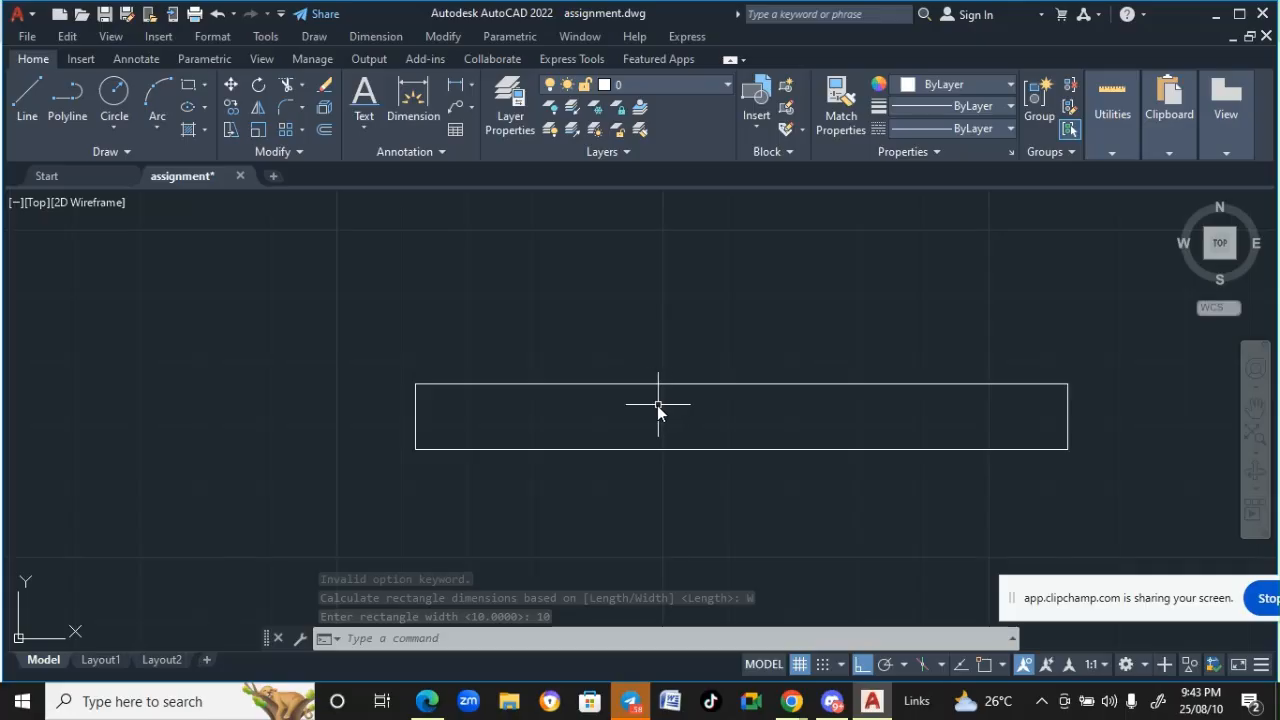
scroll(621, 406, down, 8)
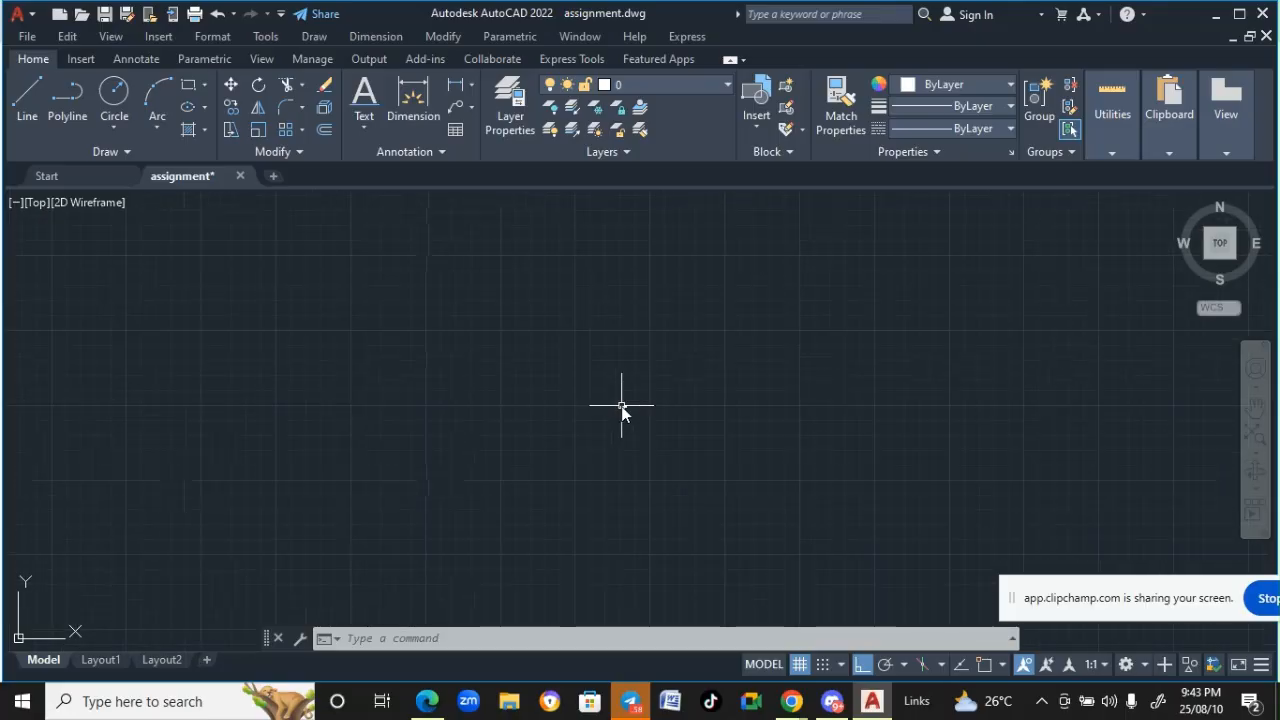
scroll(621, 406, down, 2)
scroll(609, 407, up, 3)
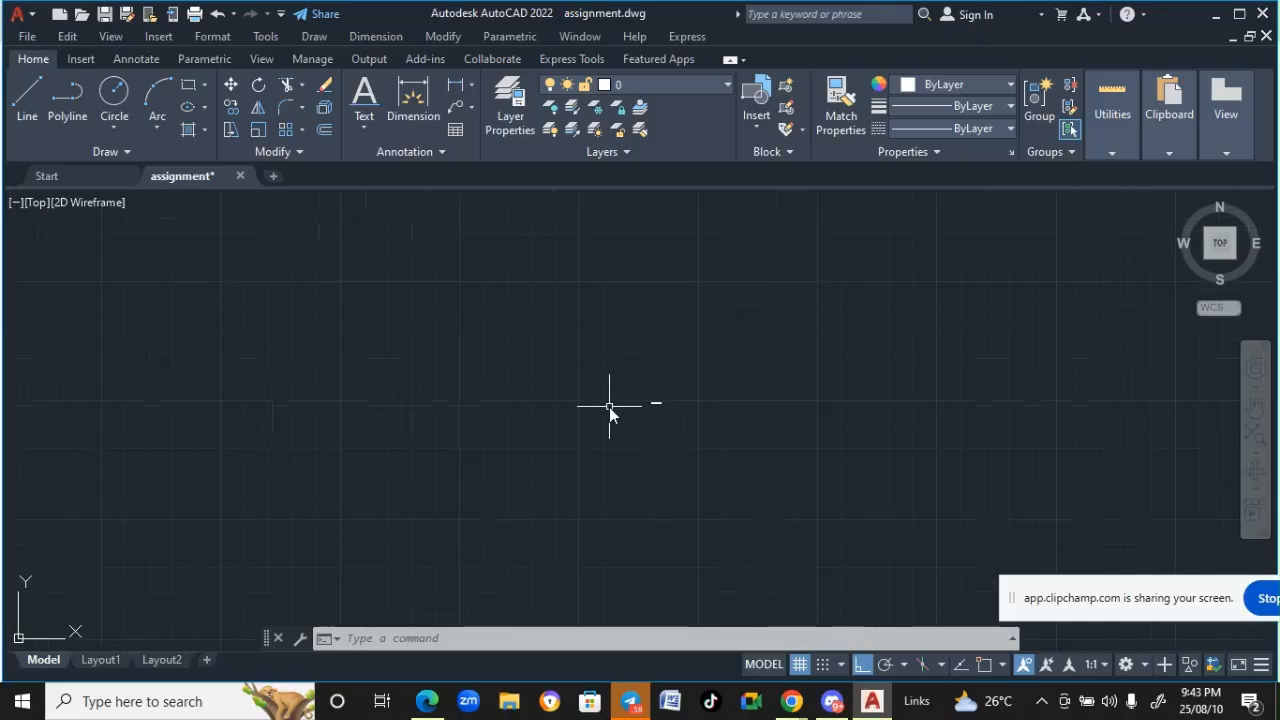
scroll(677, 409, up, 7)
scroll(486, 366, up, 4)
scroll(514, 400, up, 6)
scroll(514, 400, up, 2)
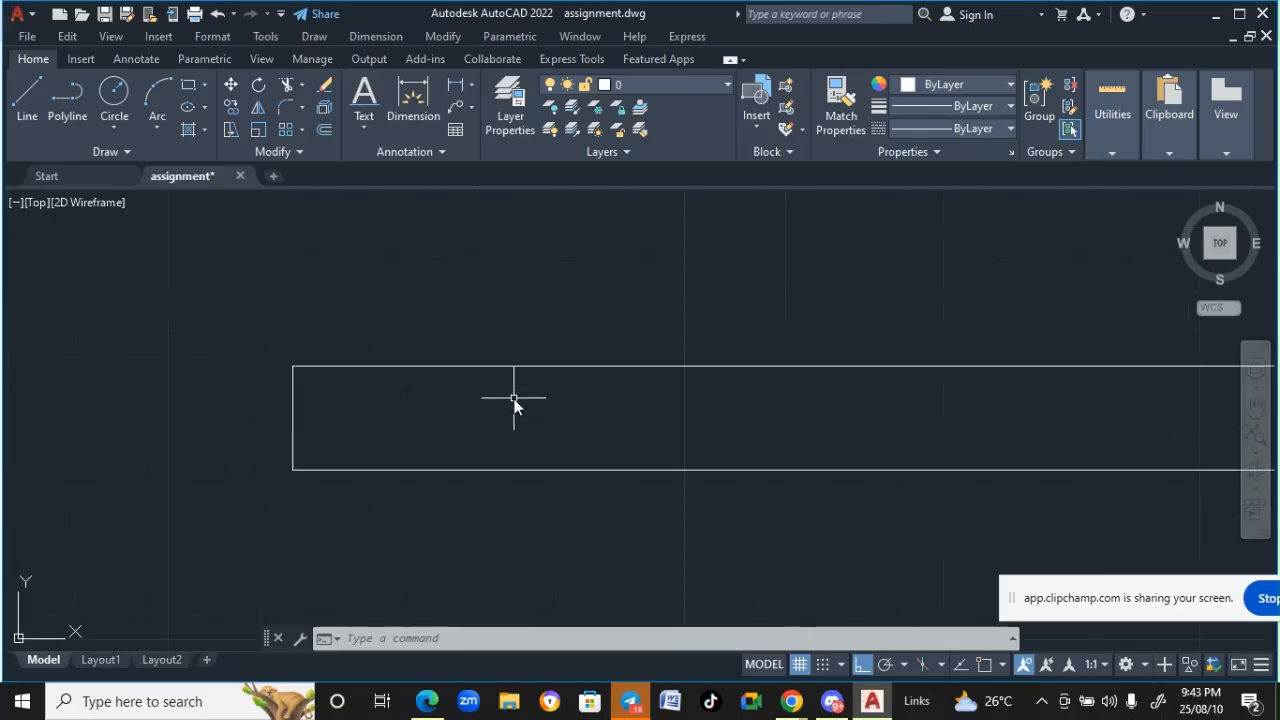
scroll(514, 400, down, 3)
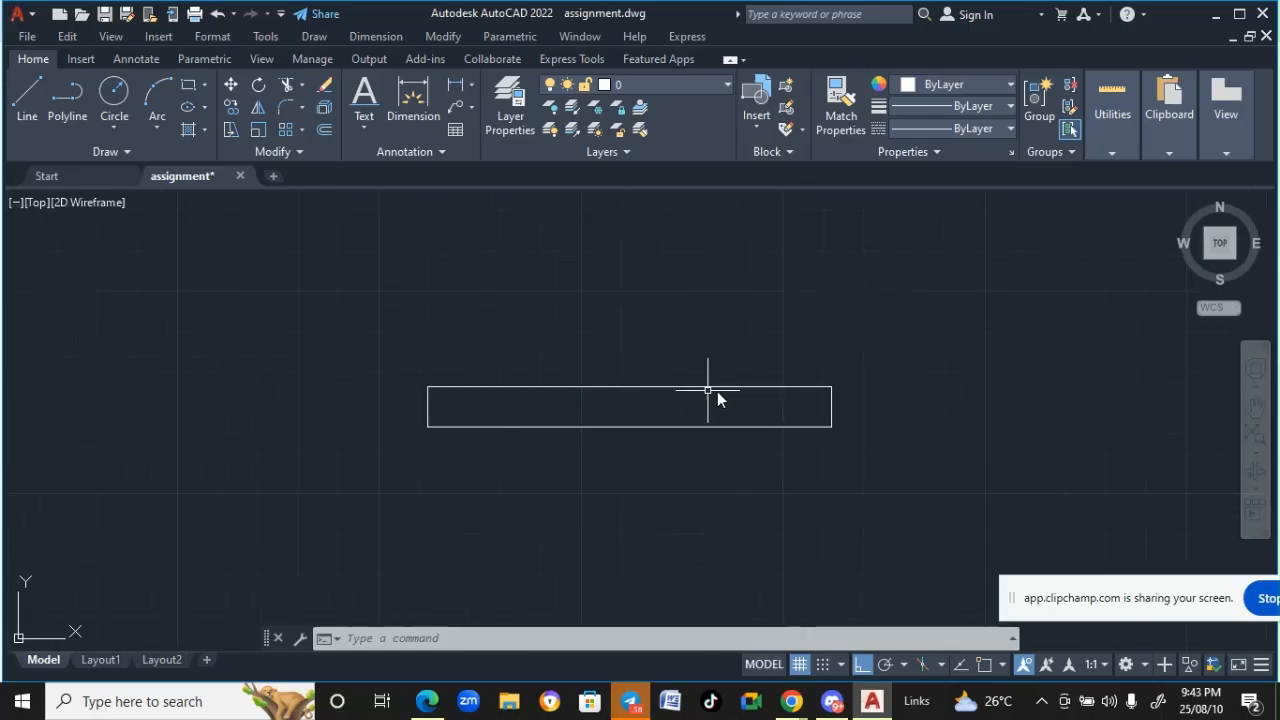
Draw a rectangle by picking two opposite corners below and to the right of the circle.
scroll(547, 436, down, 8)
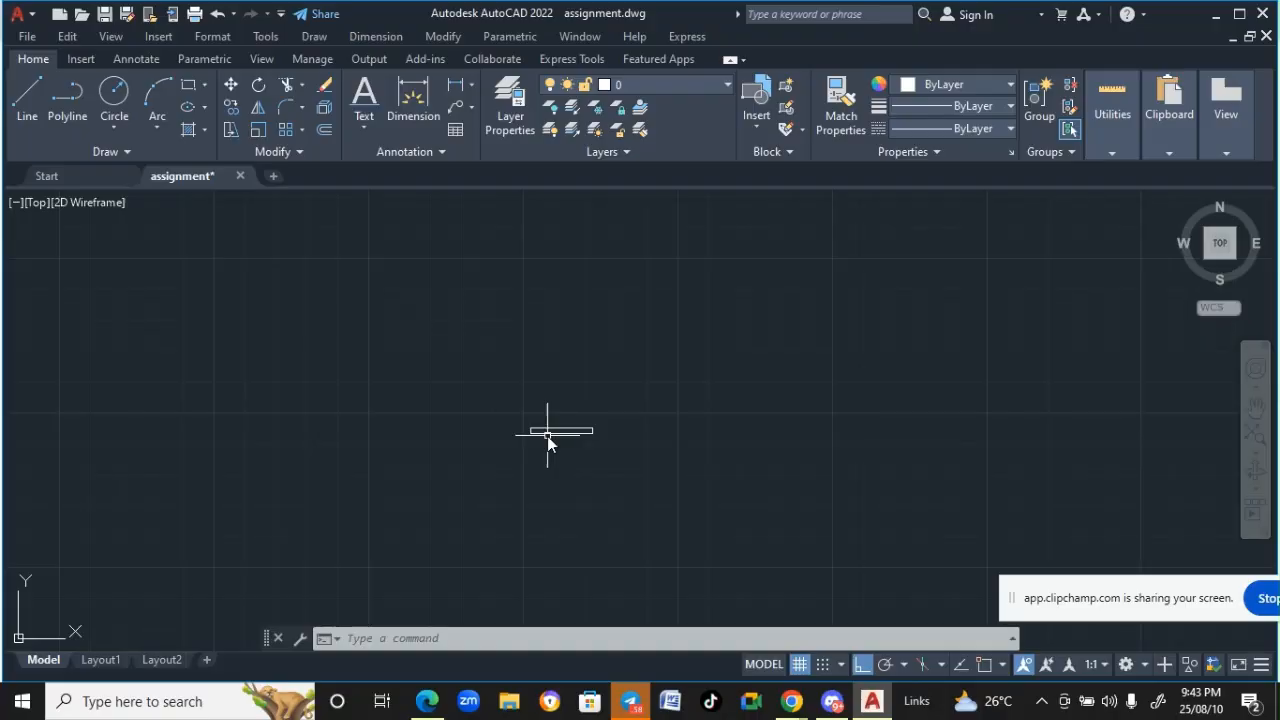
scroll(570, 423, down, 5)
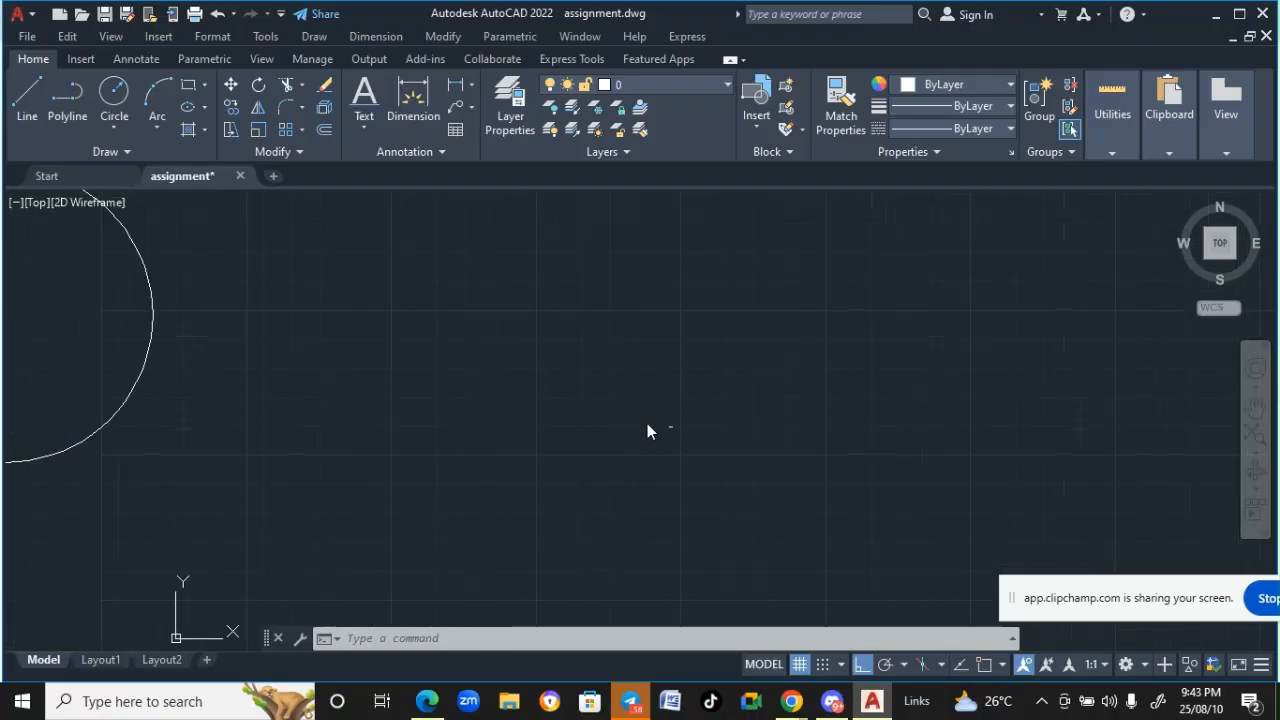
scroll(647, 423, down, 3)
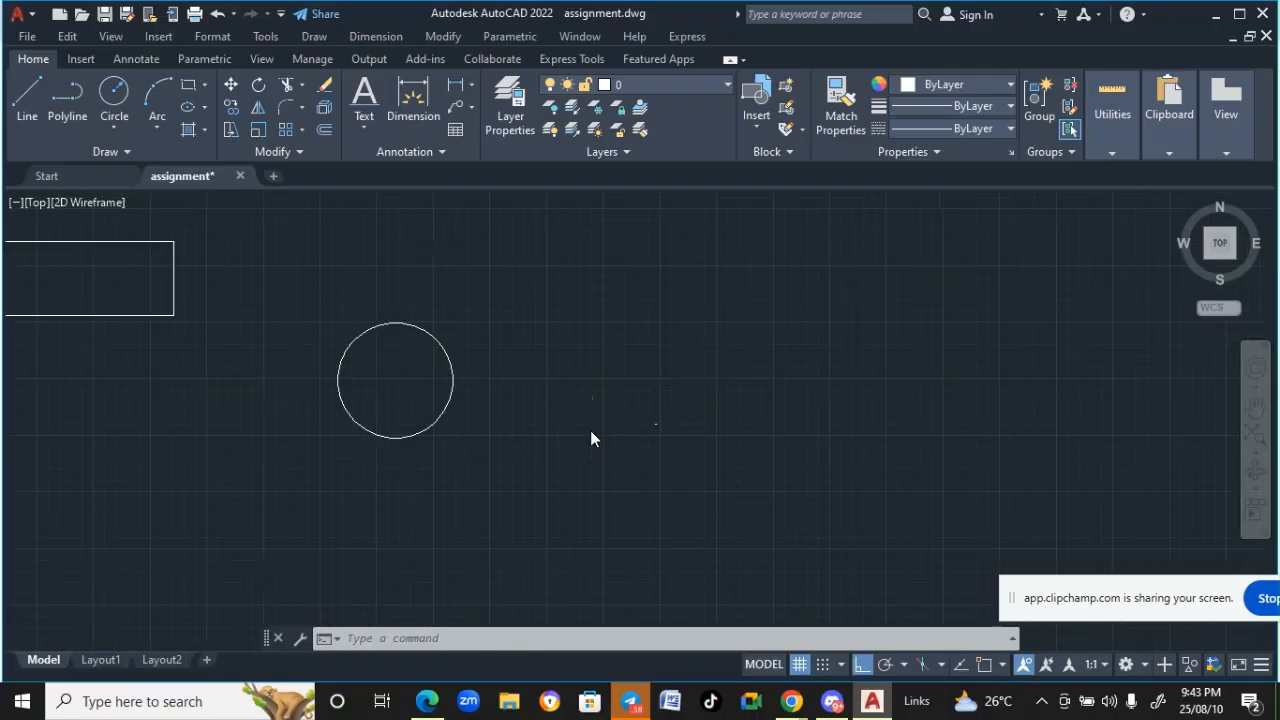
scroll(590, 430, down, 2)
middle_drag(590, 433, 604, 428)
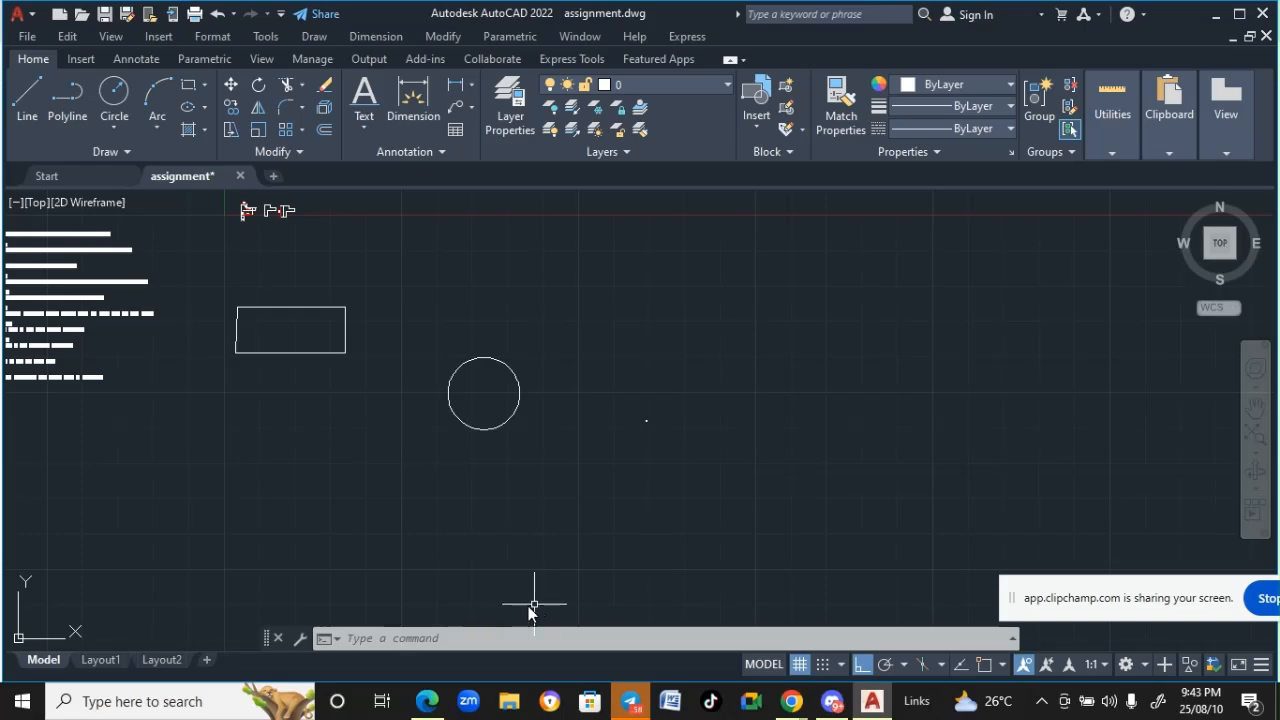
click(462, 640)
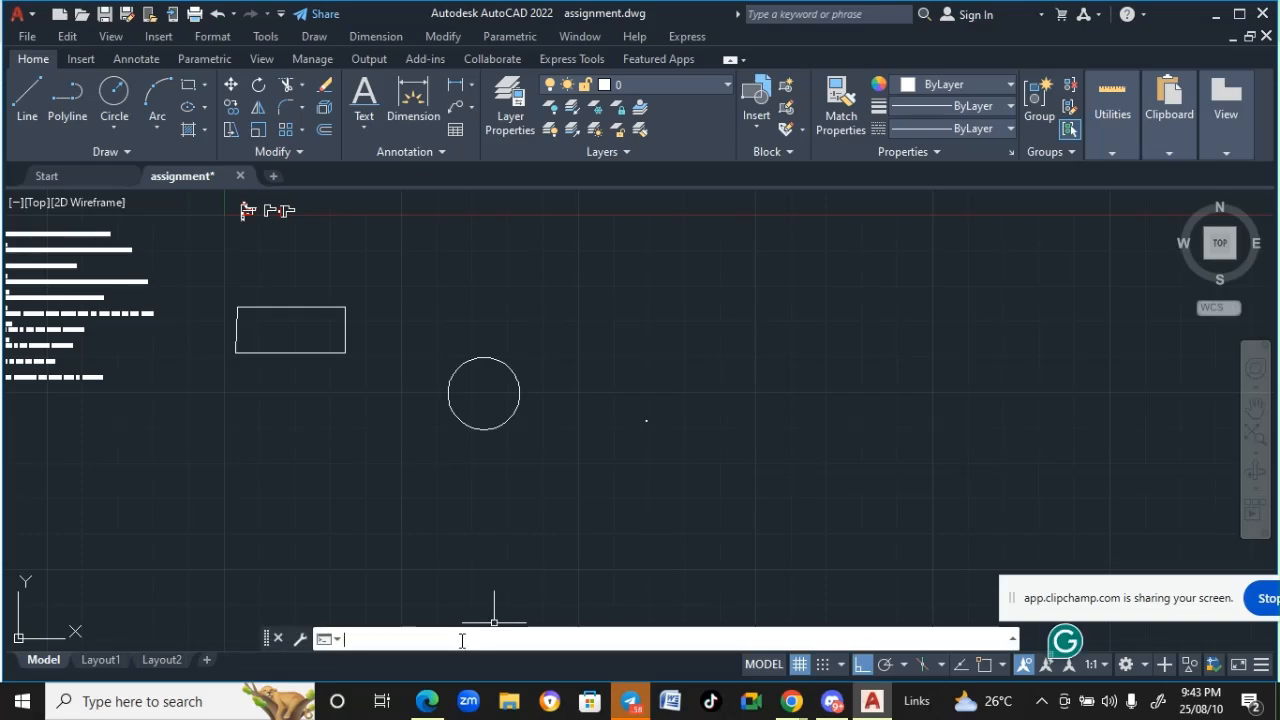
text(rec)
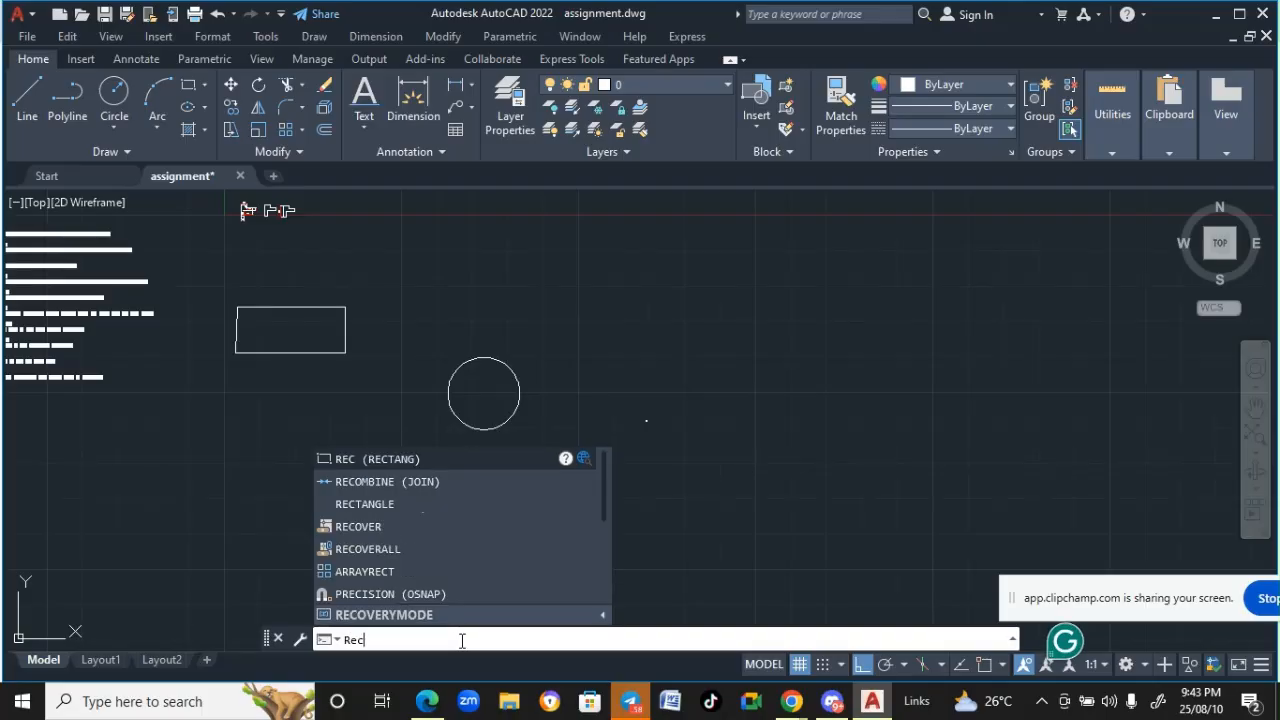
click(402, 460)
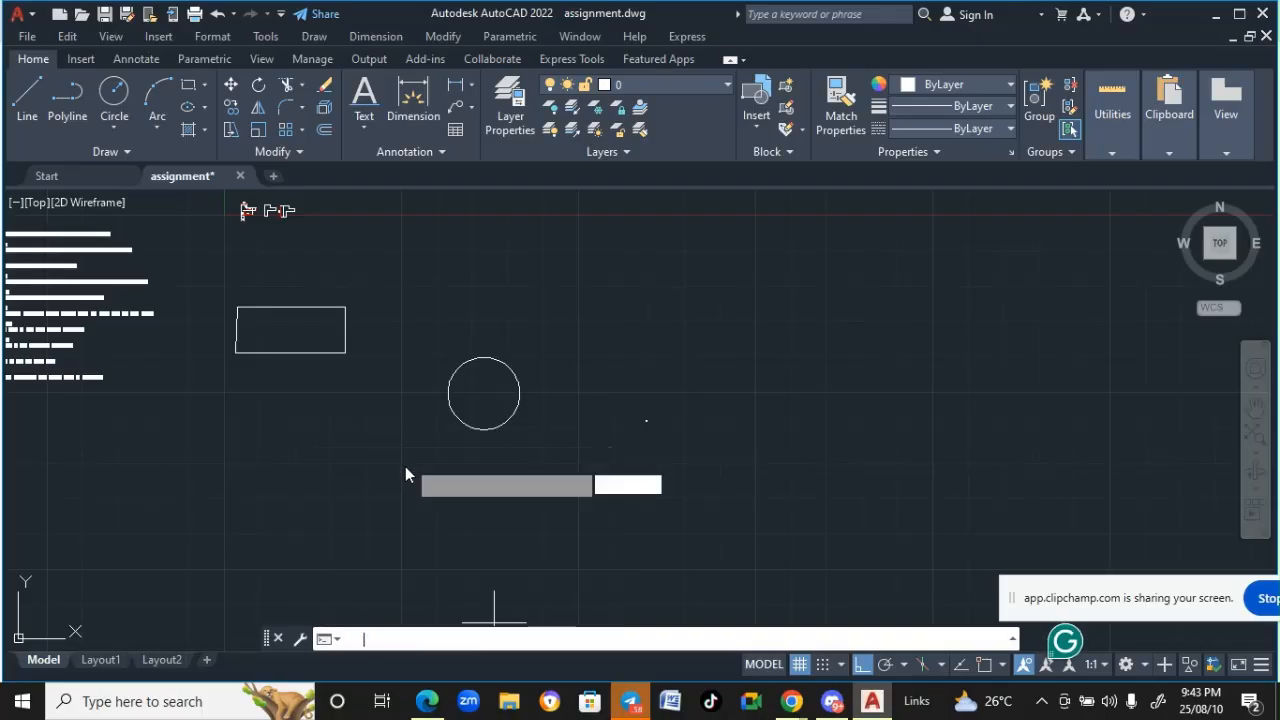
click(561, 519)
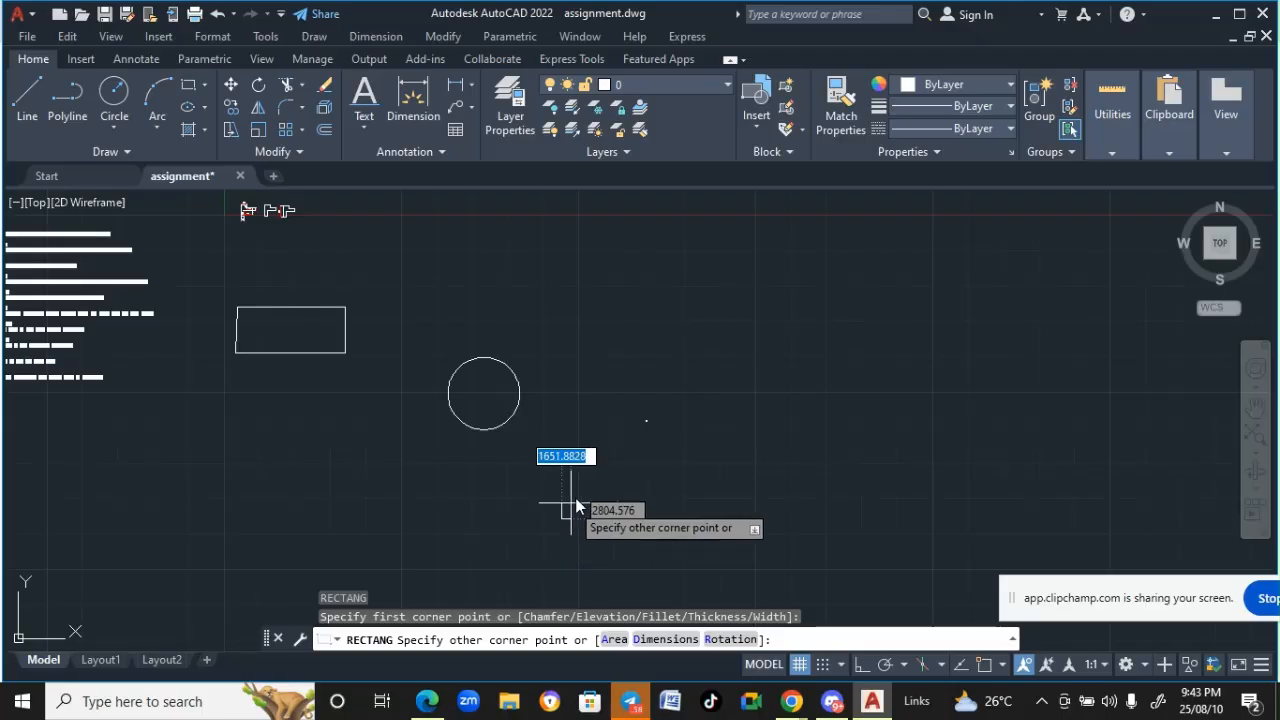
click(709, 466)
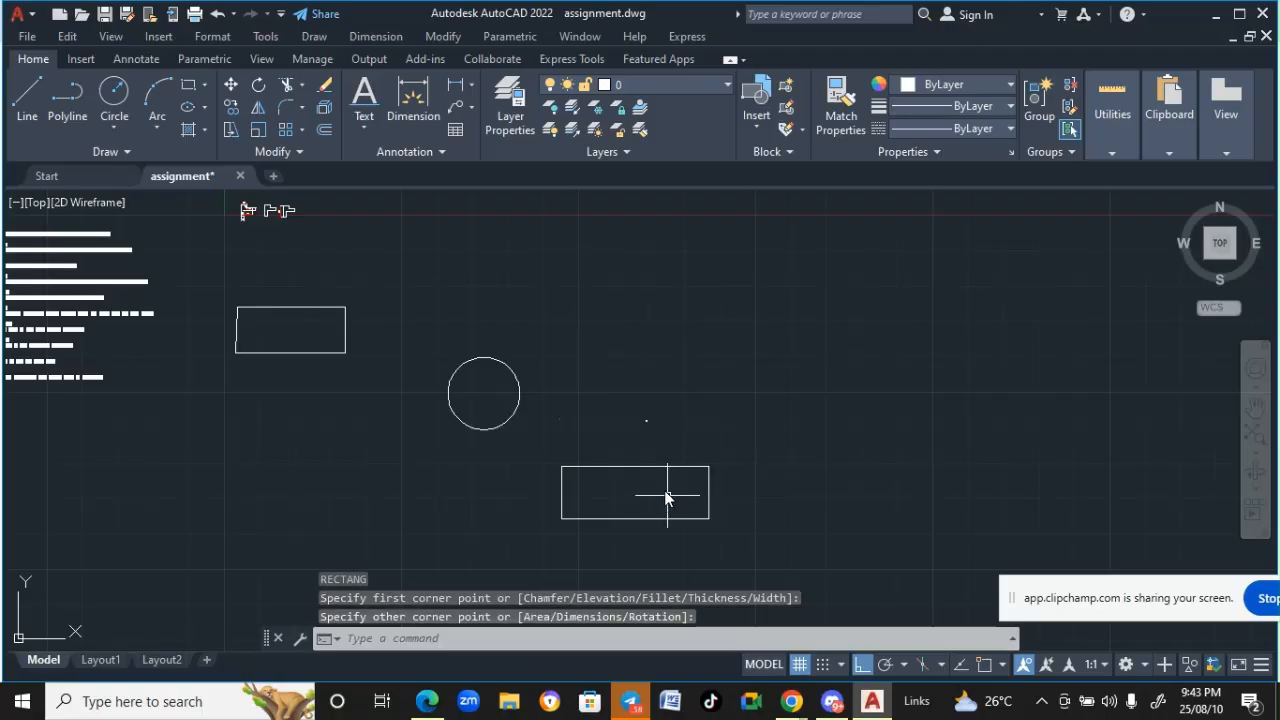
Compare the tiny area-based rectangle with the larger two-corner rectangle and the circle at different magnifications.
scroll(648, 425, up, 8)
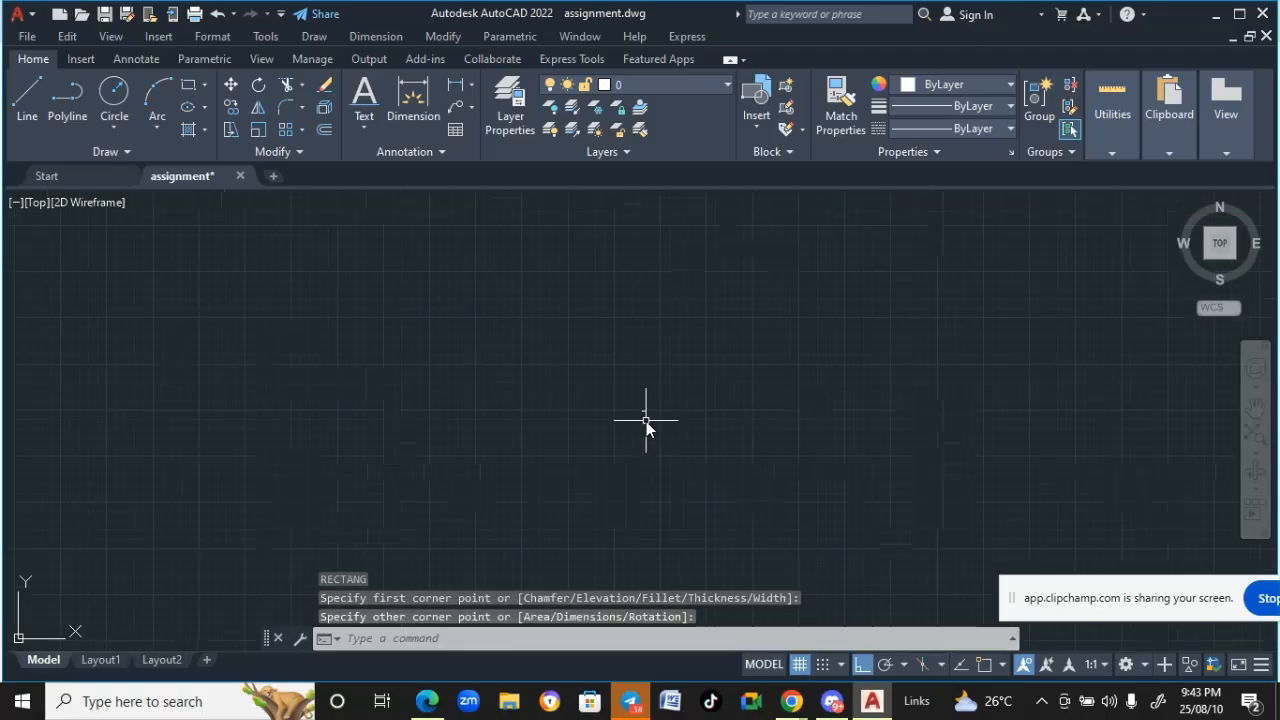
scroll(646, 421, down, 4)
scroll(646, 421, up, 4)
scroll(646, 421, down, 6)
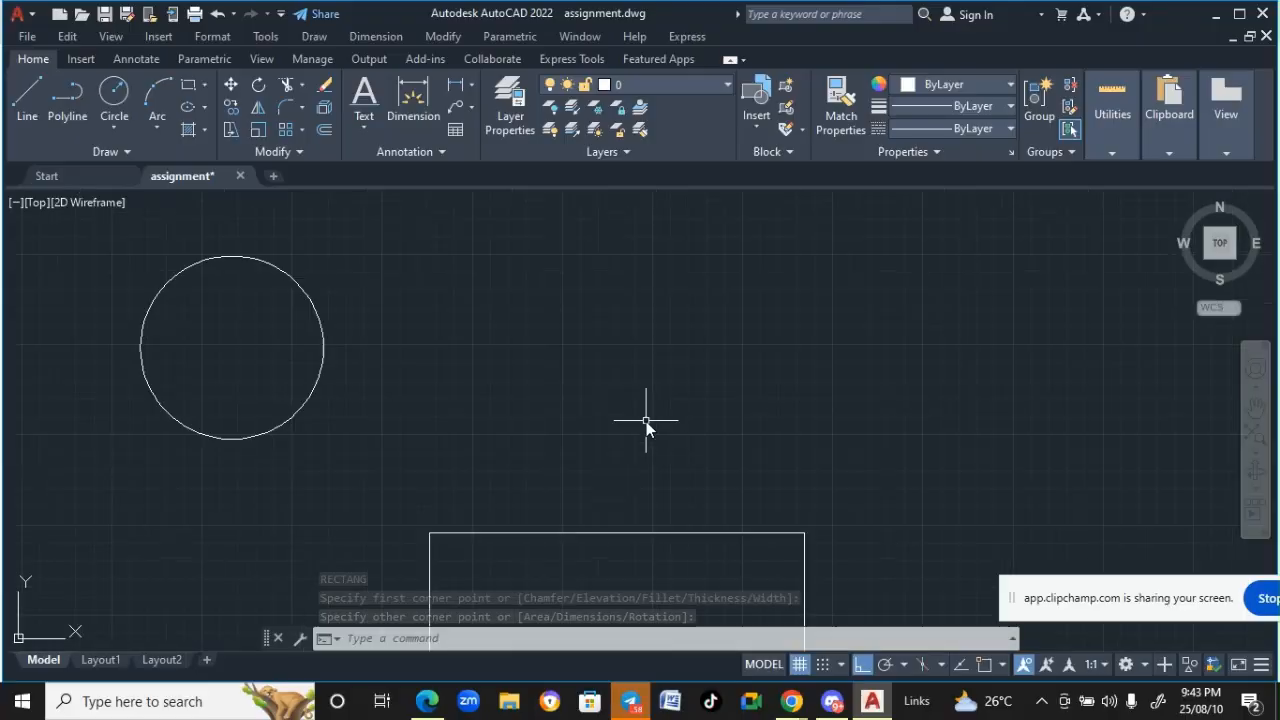
scroll(409, 366, down, 4)
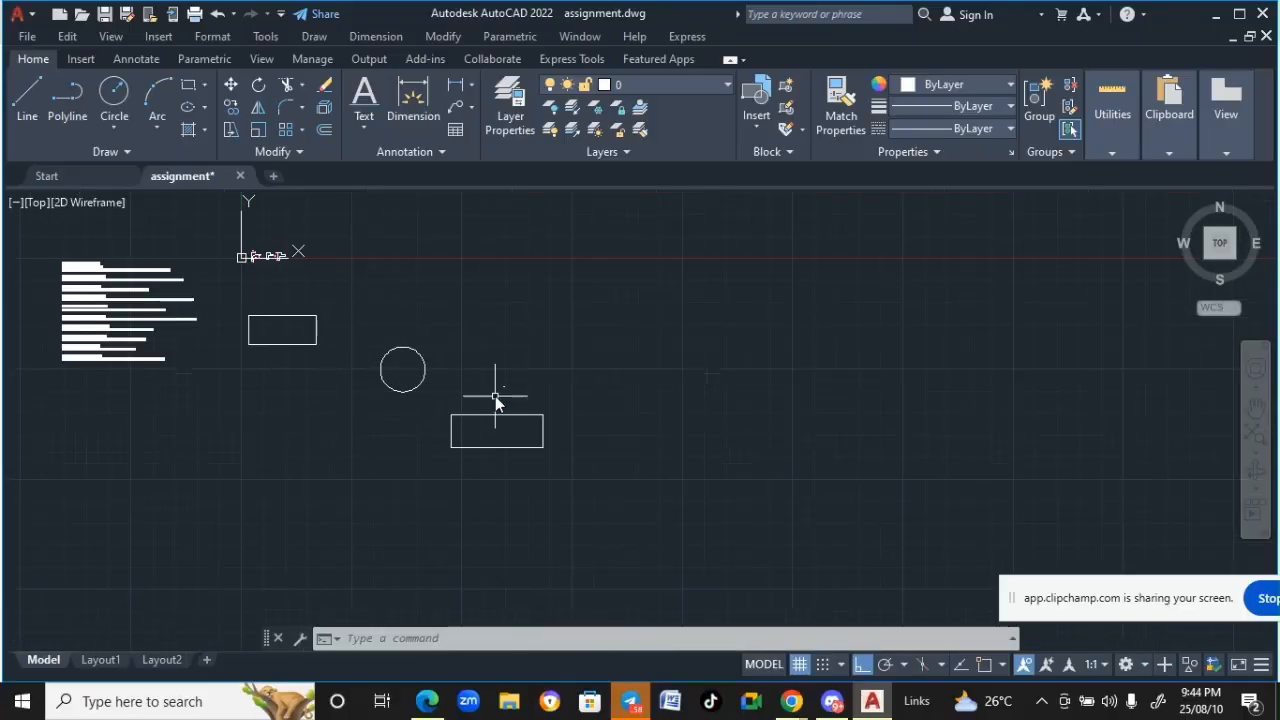
scroll(505, 389, up, 8)
scroll(505, 387, down, 6)
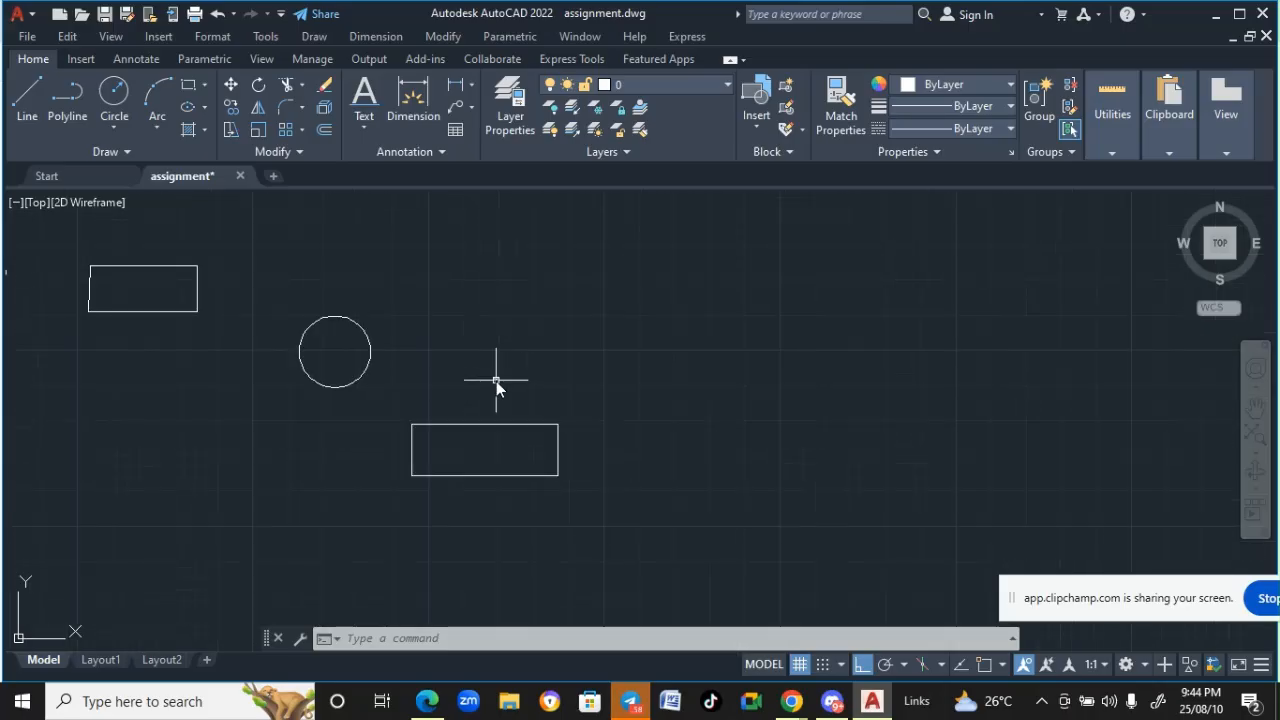
scroll(496, 381, down, 2)
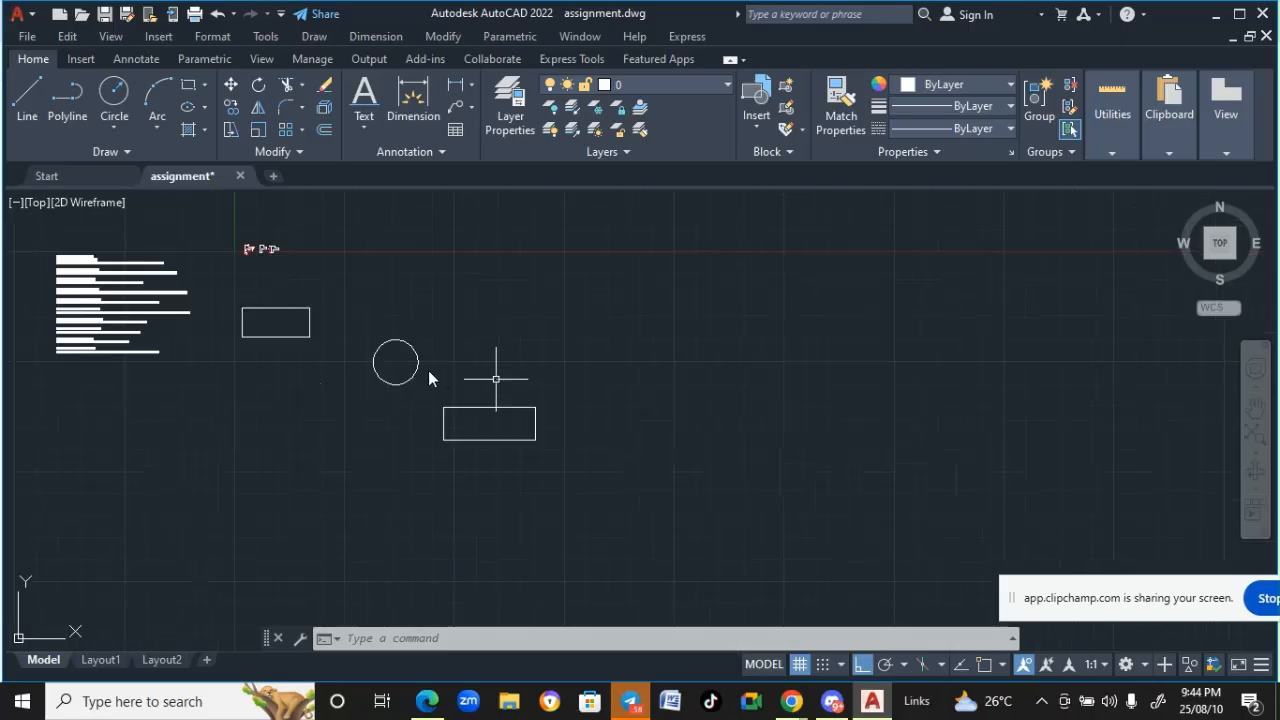
scroll(429, 371, up, 2)
scroll(441, 355, up, 3)
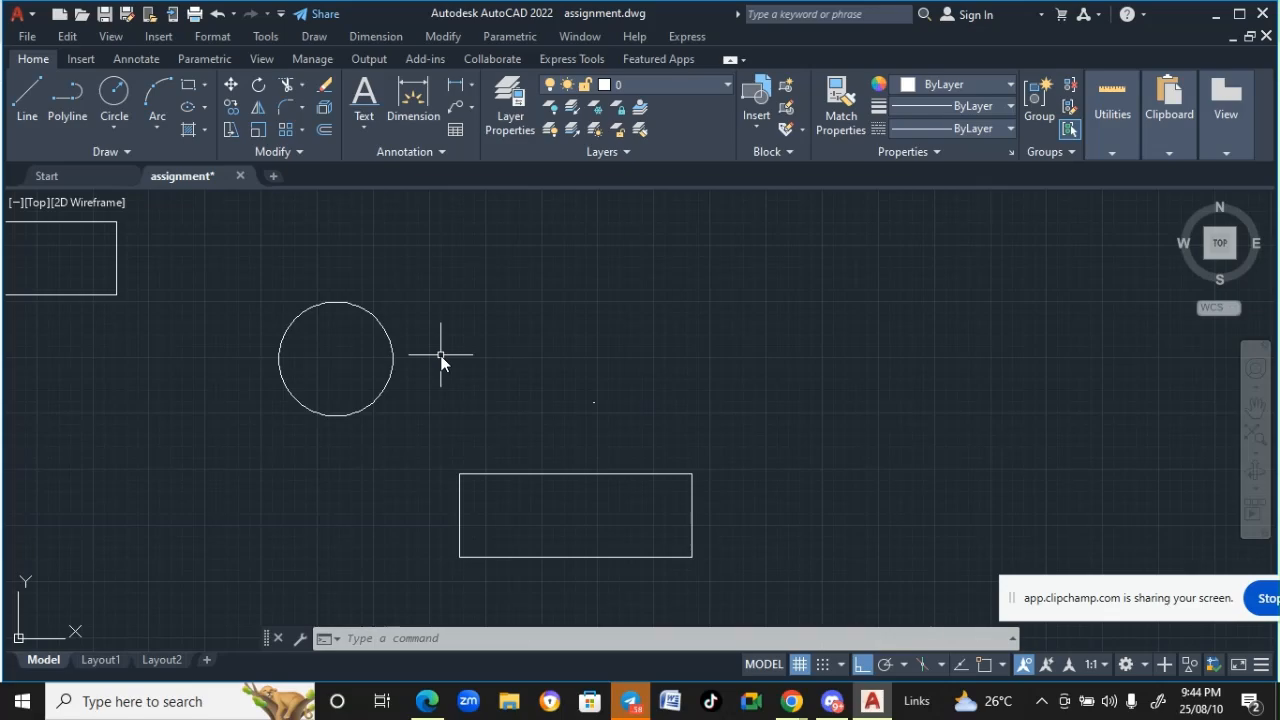
scroll(441, 355, down, 3)
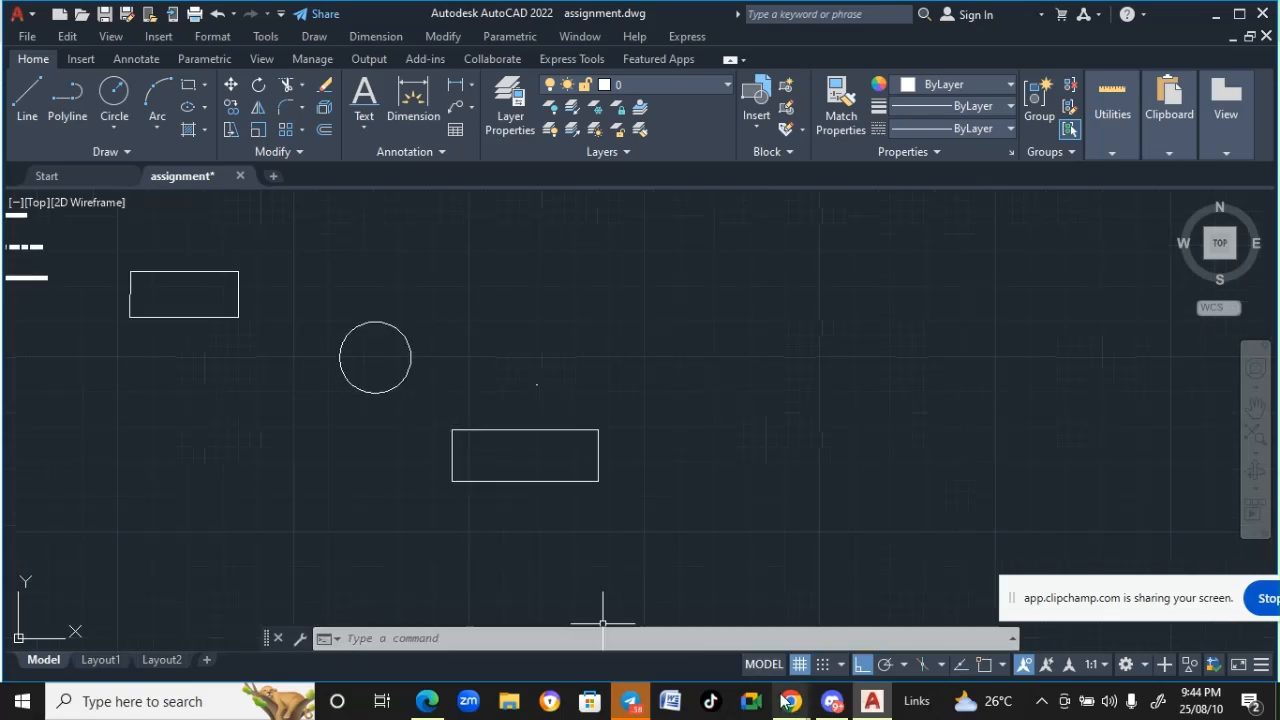
Switch to the Google Docs shortcut list to read the Move and Copy entries, and return to the AutoCAD drawing.
mouse_move(790, 705)
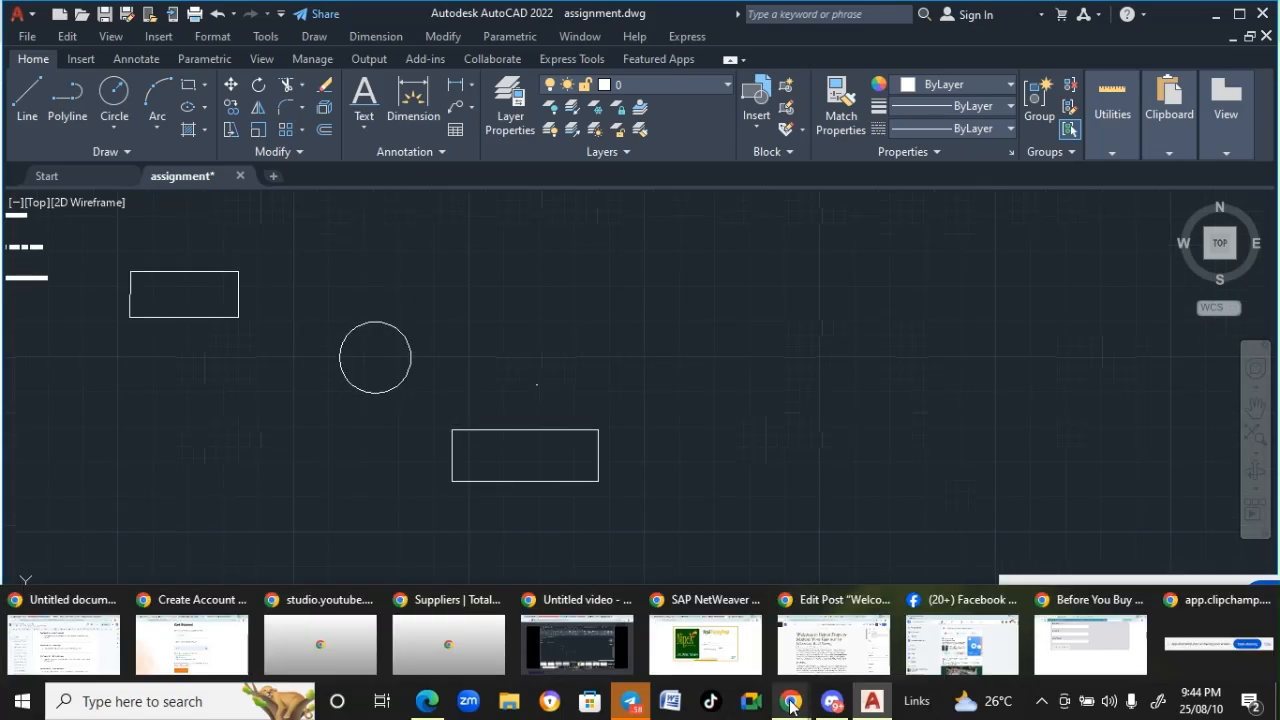
click(82, 650)
scroll(324, 504, down, 1)
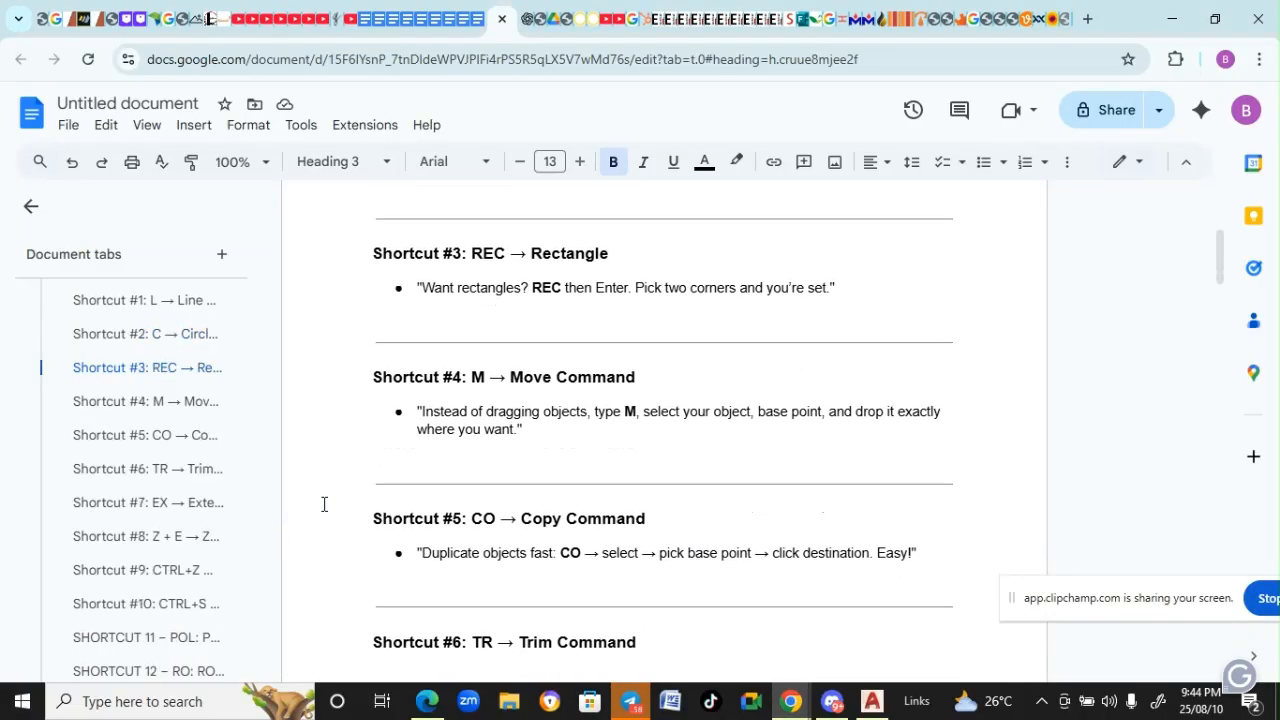
mouse_move(788, 705)
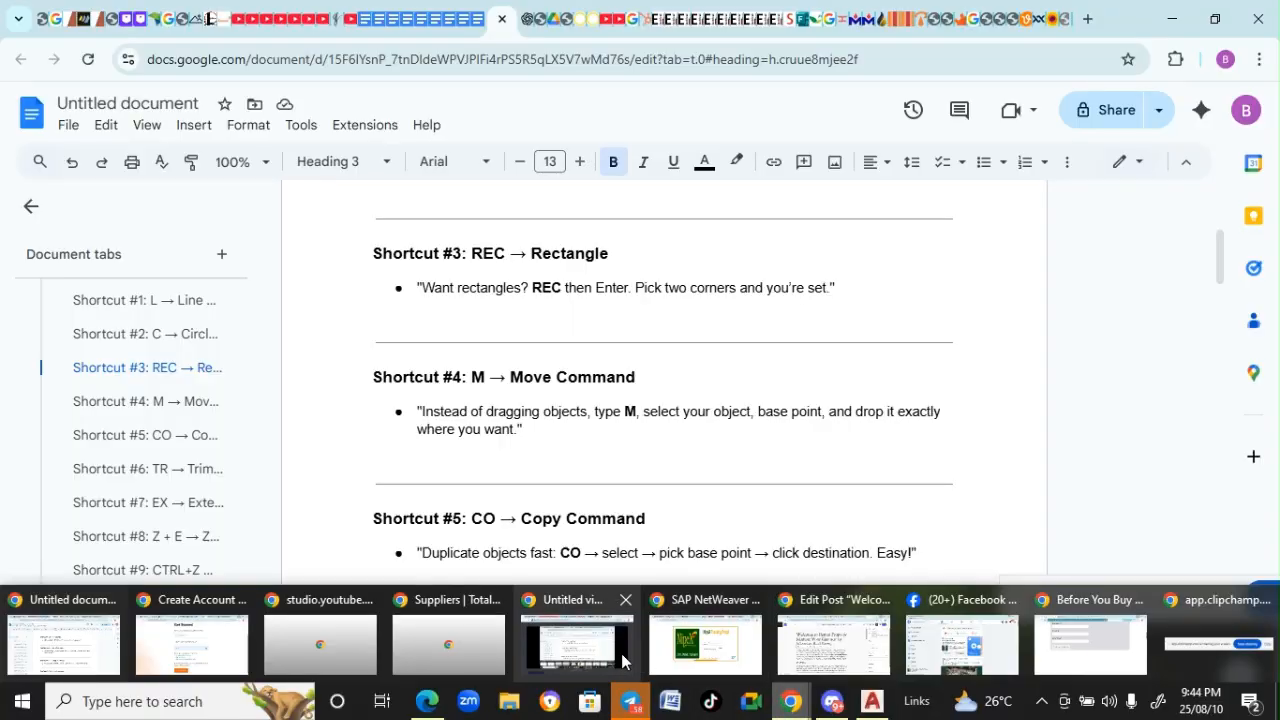
mouse_move(880, 708)
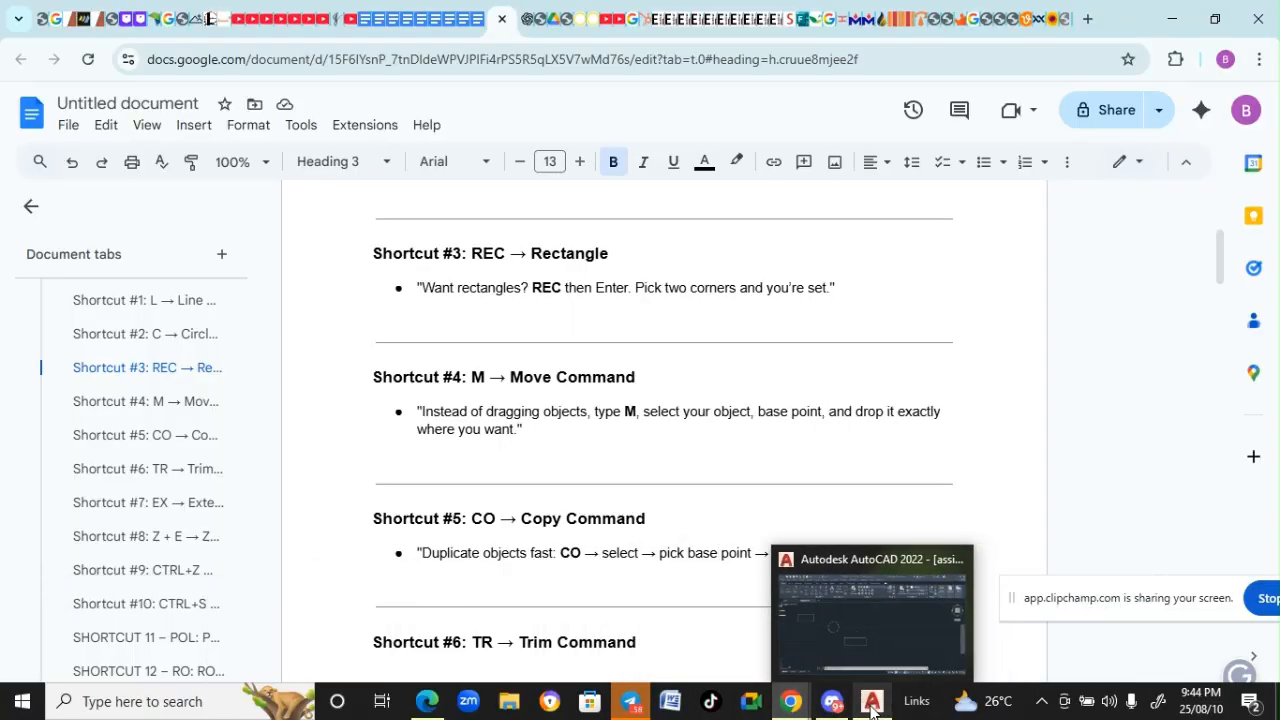
click(858, 646)
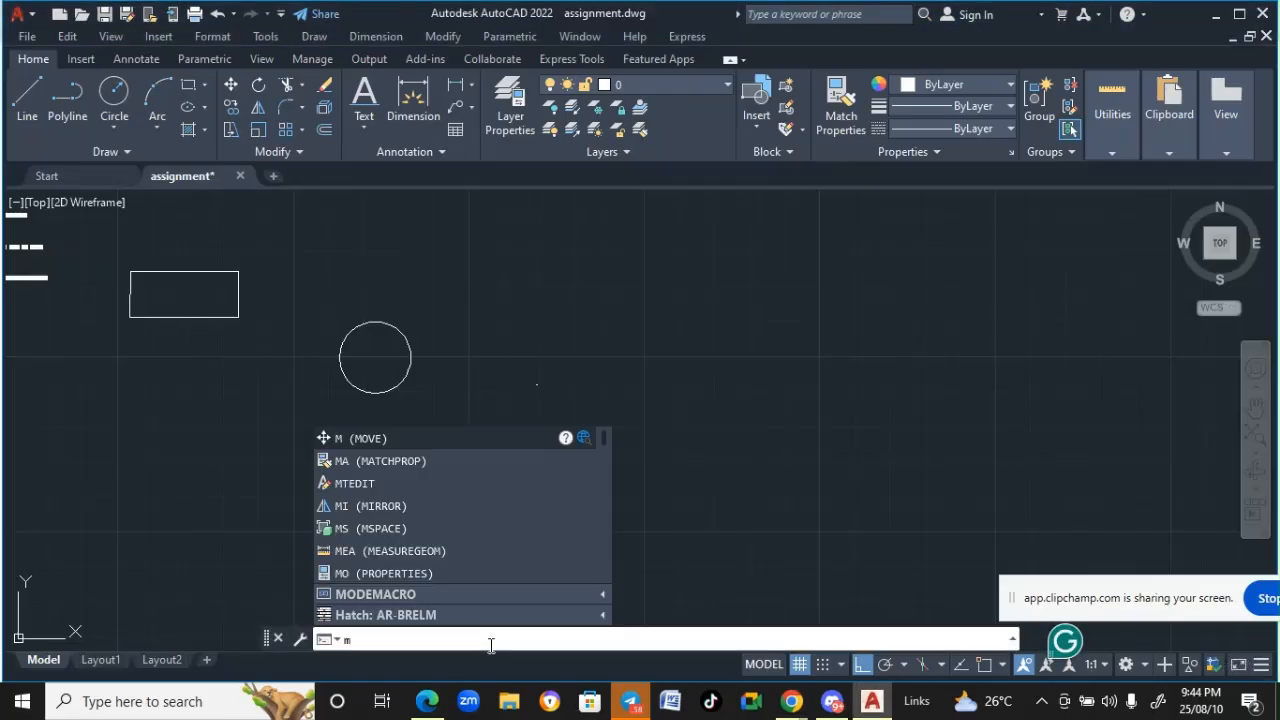
Move the circle horizontally to the right, clear of the two-corner rectangle, using a base point inside the circle.
click(352, 440)
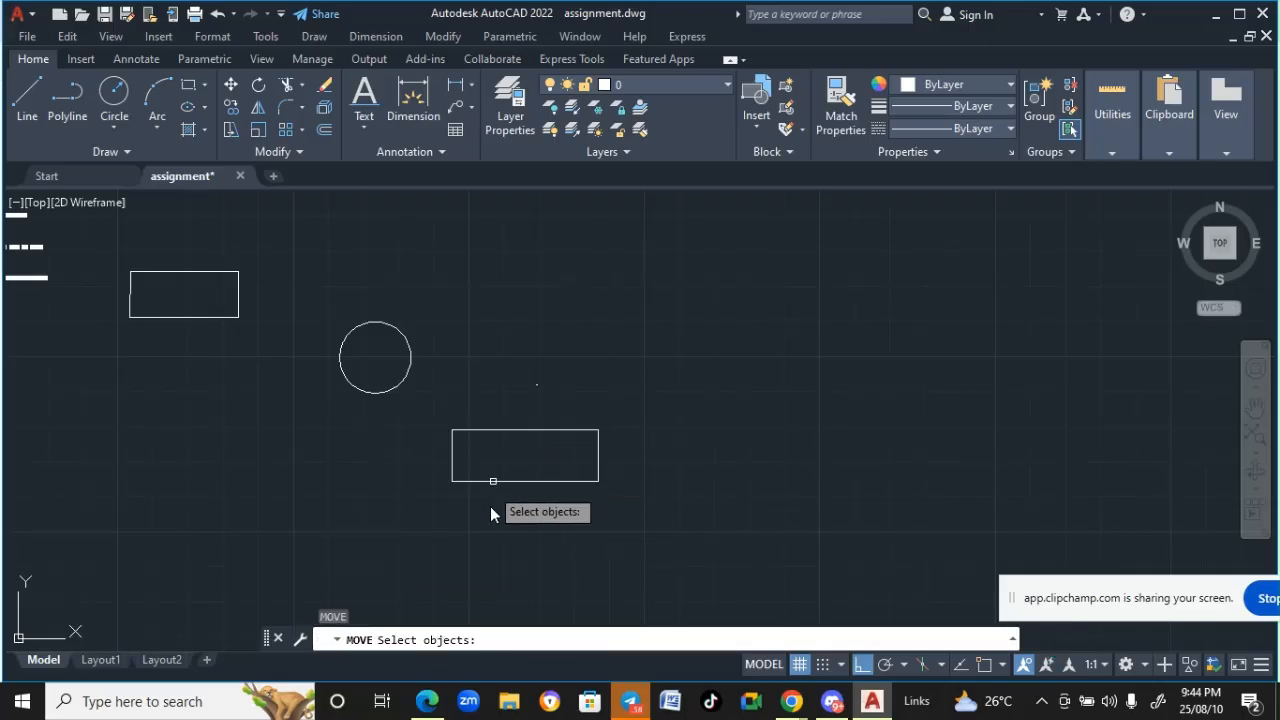
click(418, 374)
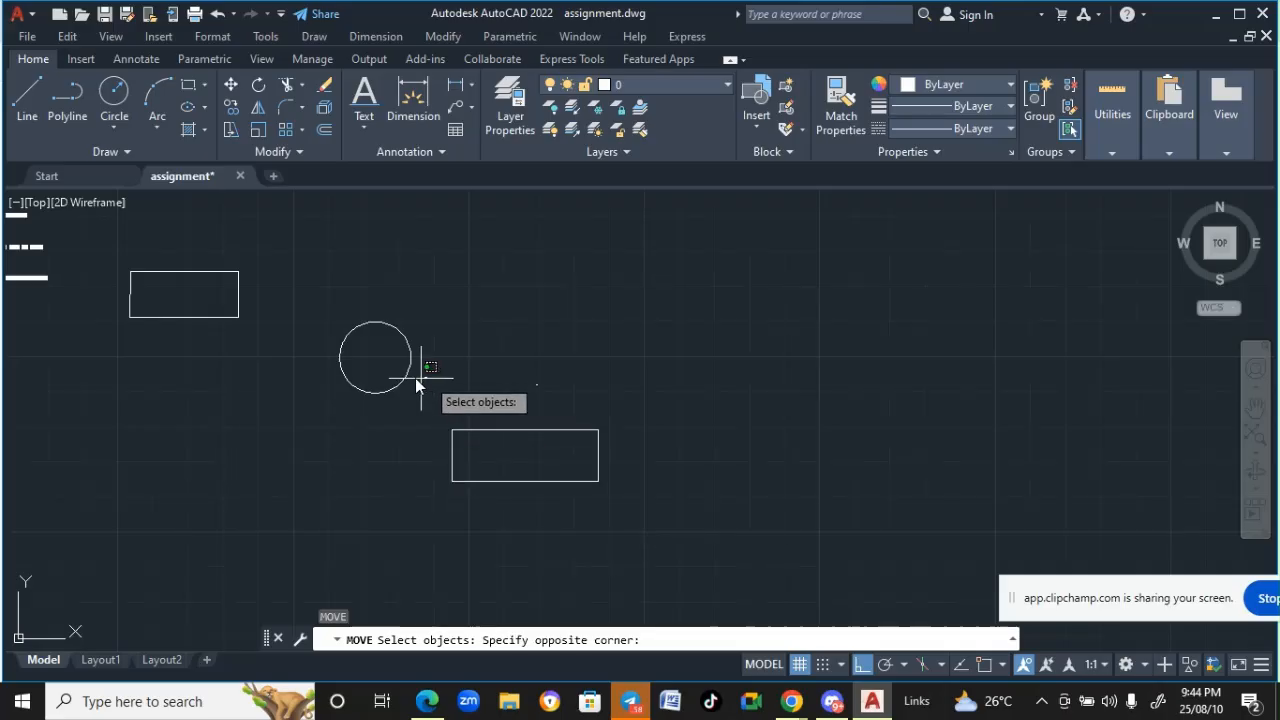
click(337, 343)
key(Return)
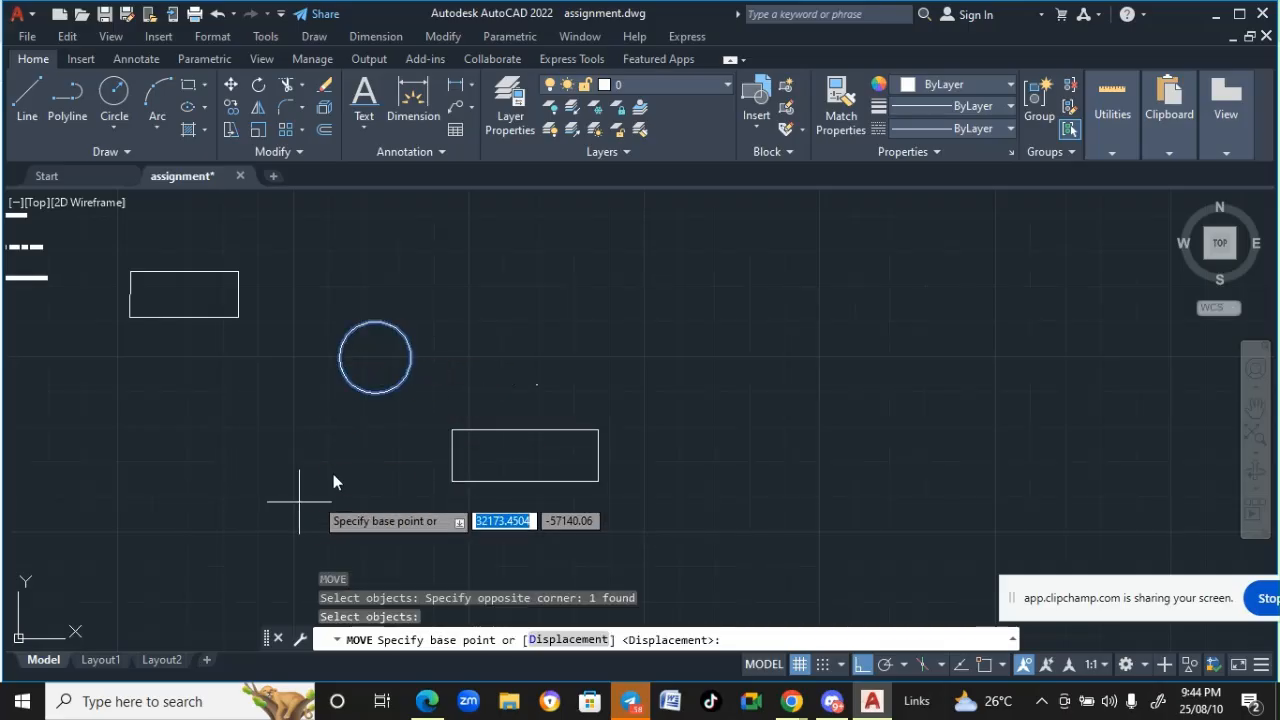
click(362, 360)
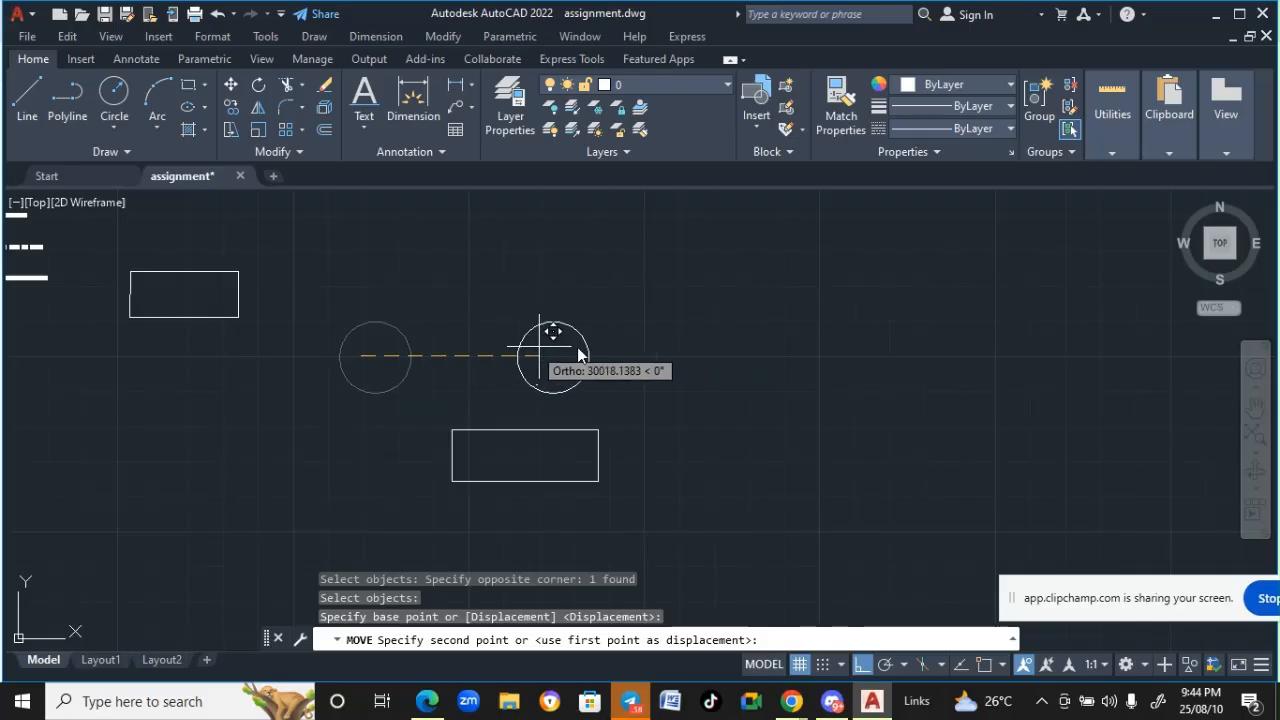
click(817, 338)
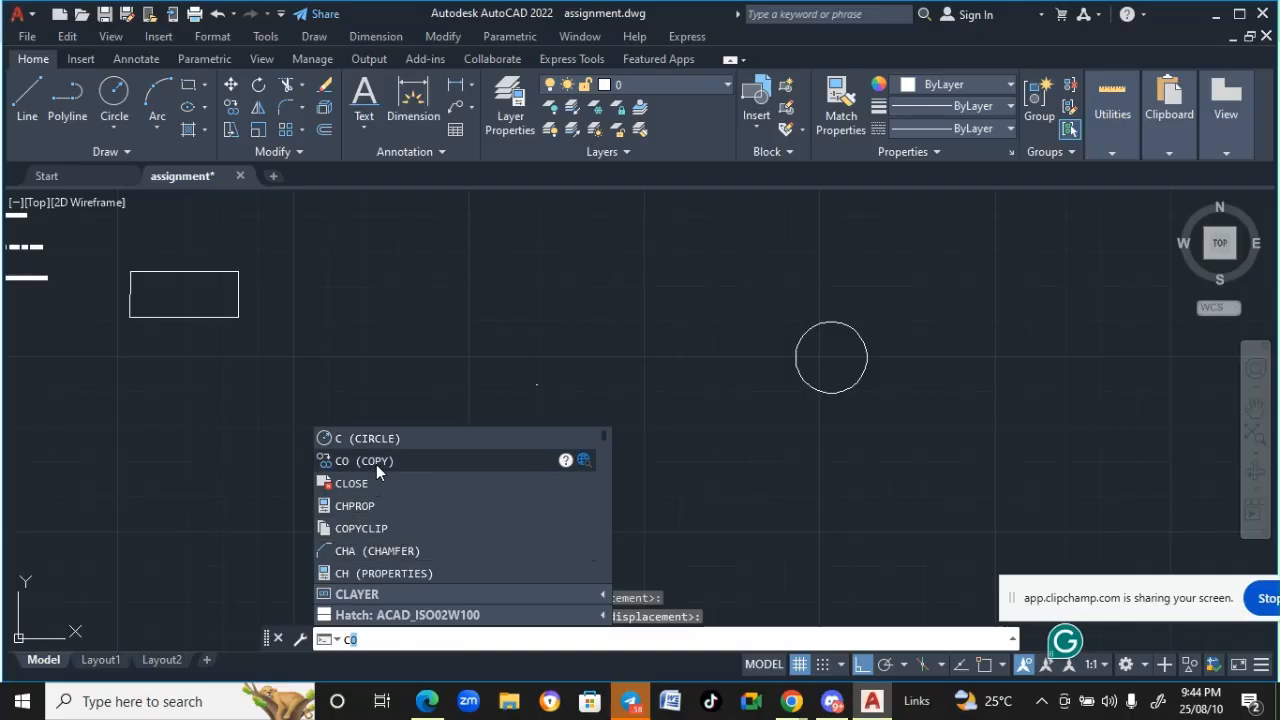
Copy the two-corner rectangle with Ortho turned off, placing four copies in a row above the original and the circle.
text(o)
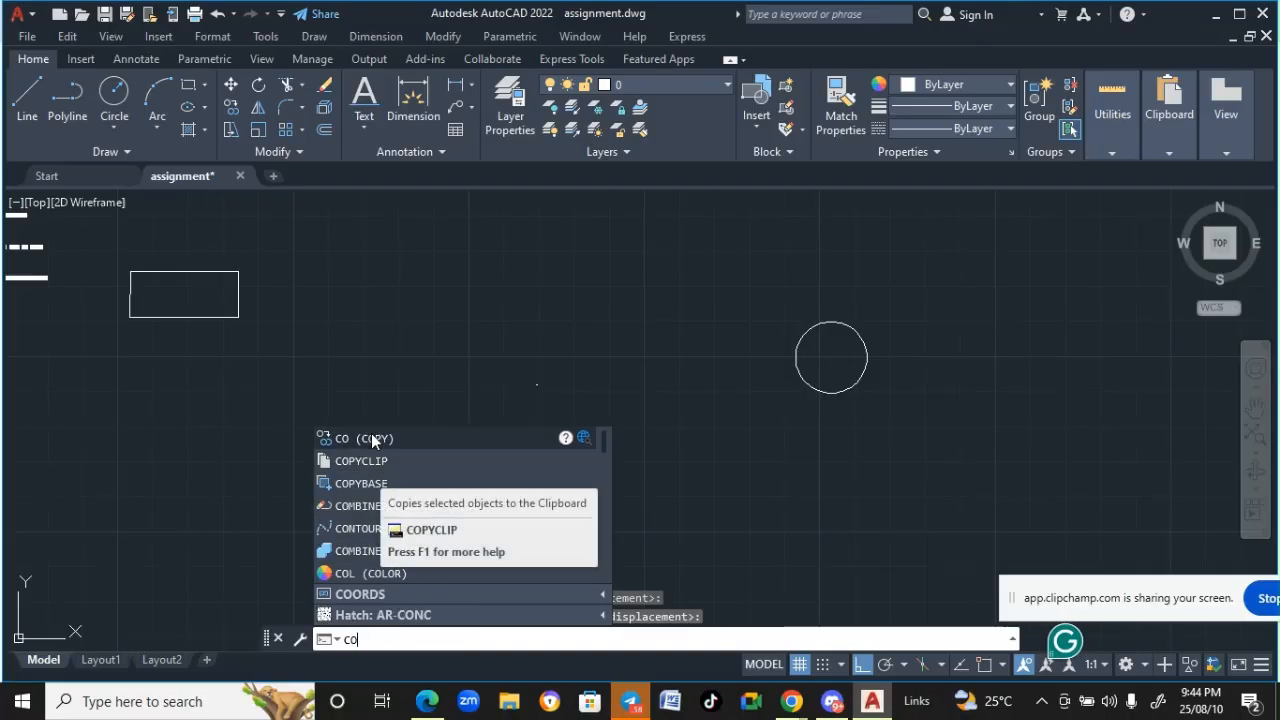
click(368, 436)
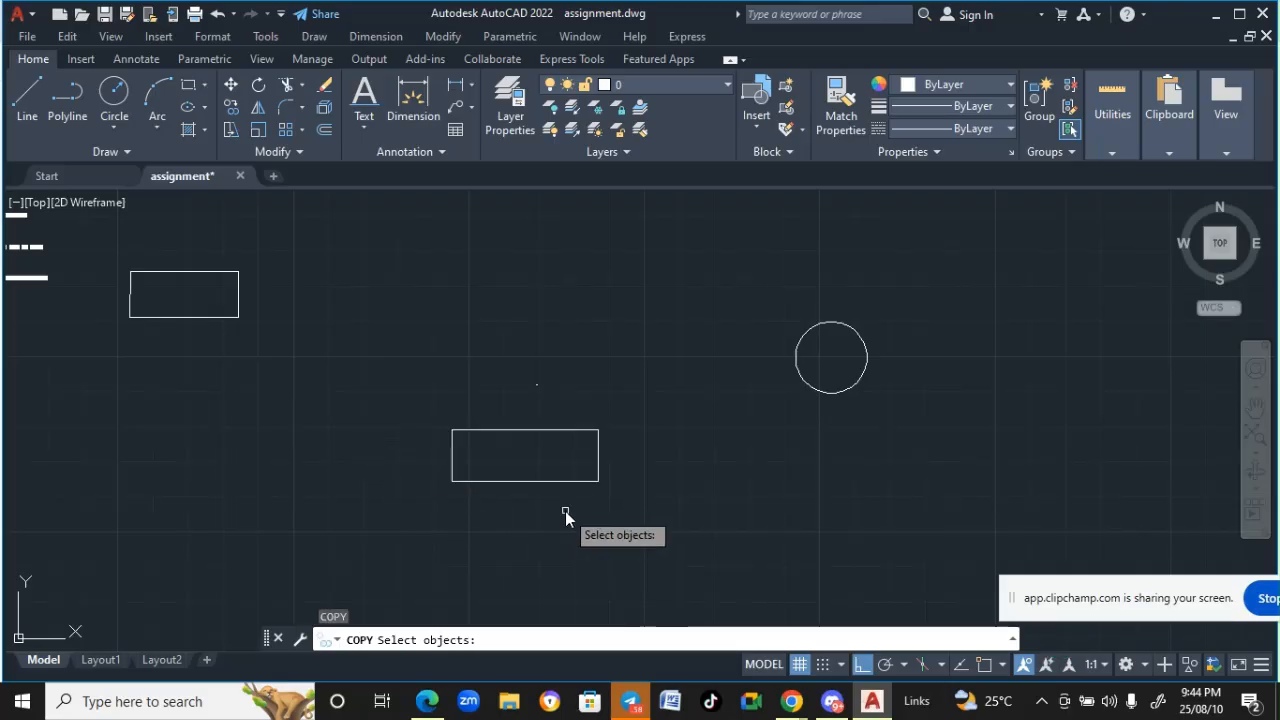
click(642, 521)
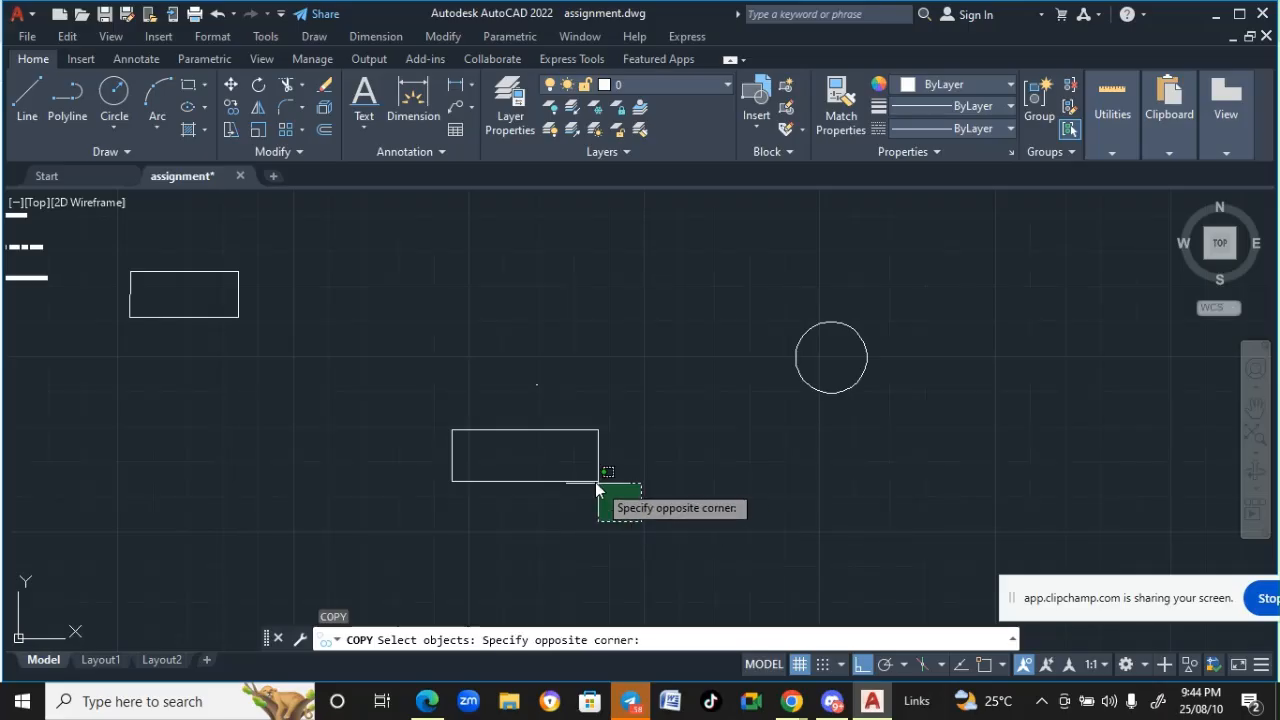
click(376, 426)
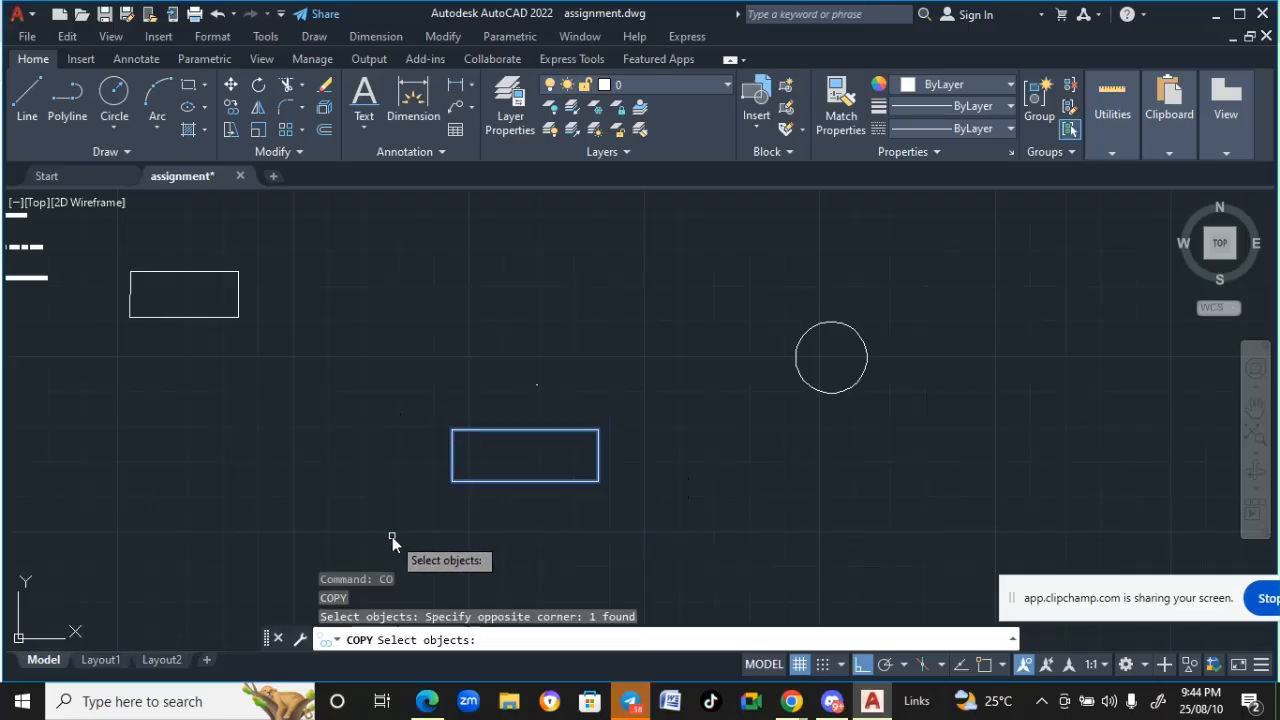
key(Return)
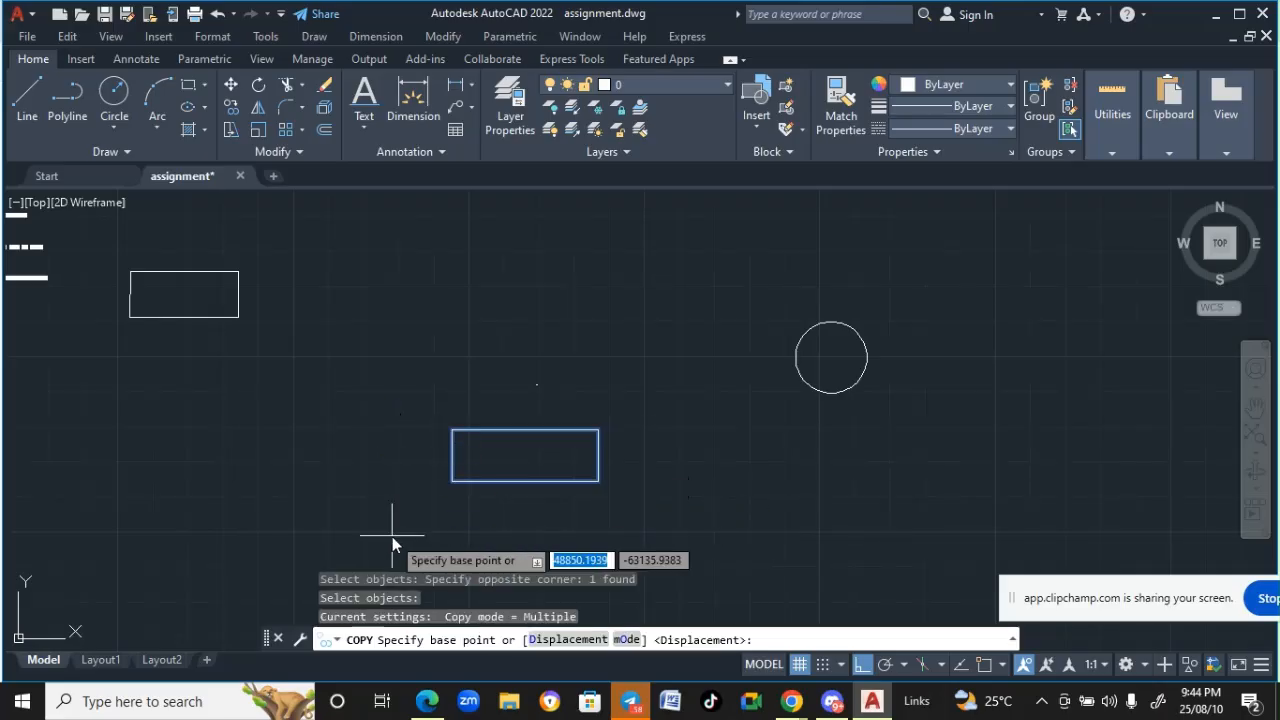
click(462, 470)
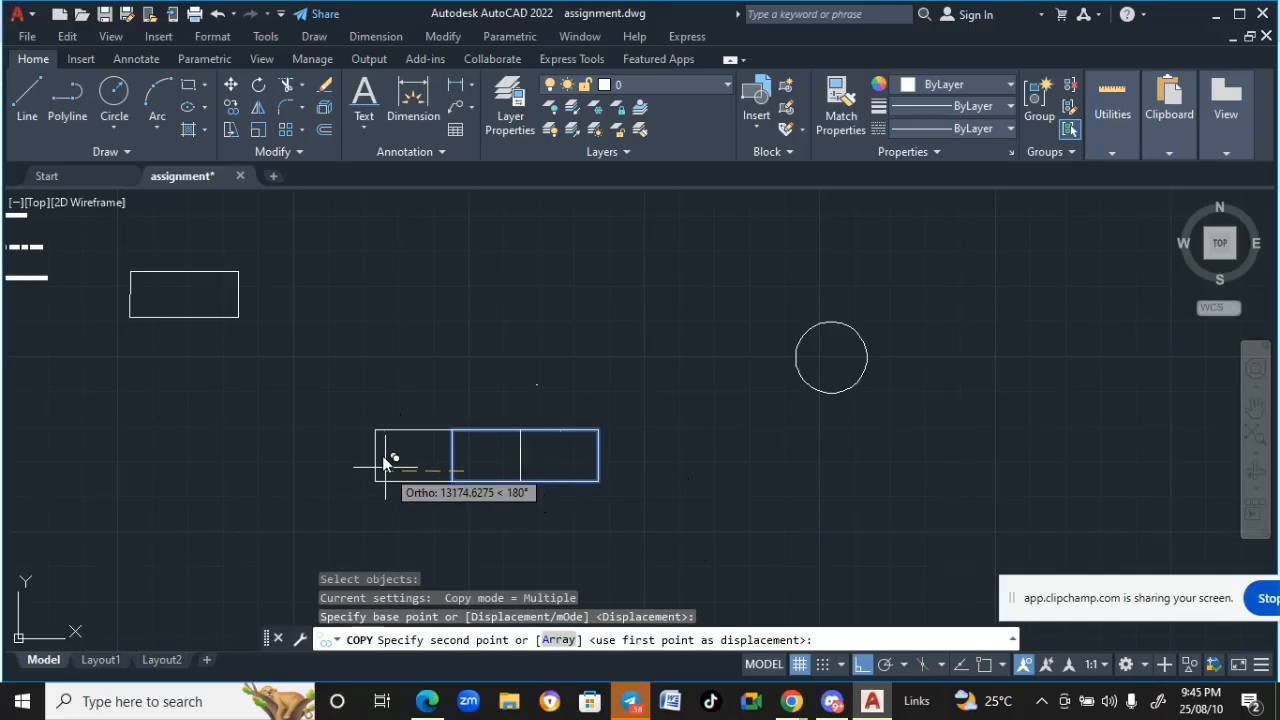
click(860, 667)
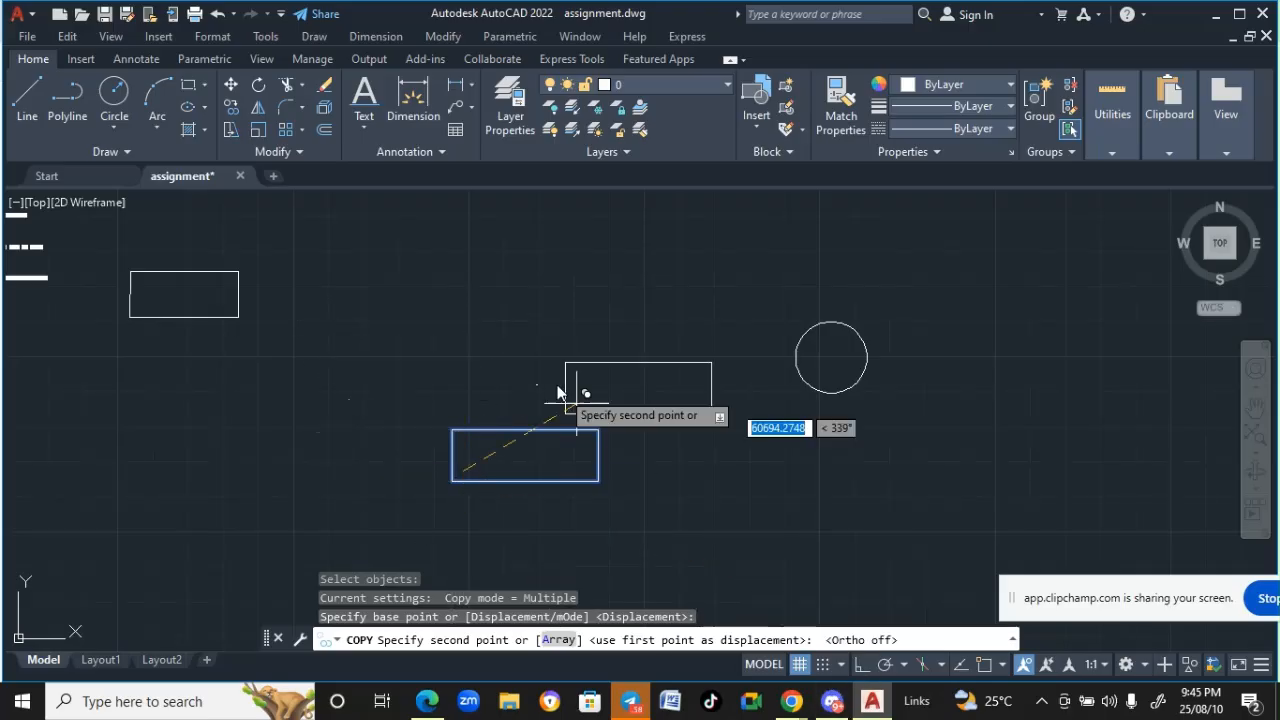
click(309, 272)
click(513, 277)
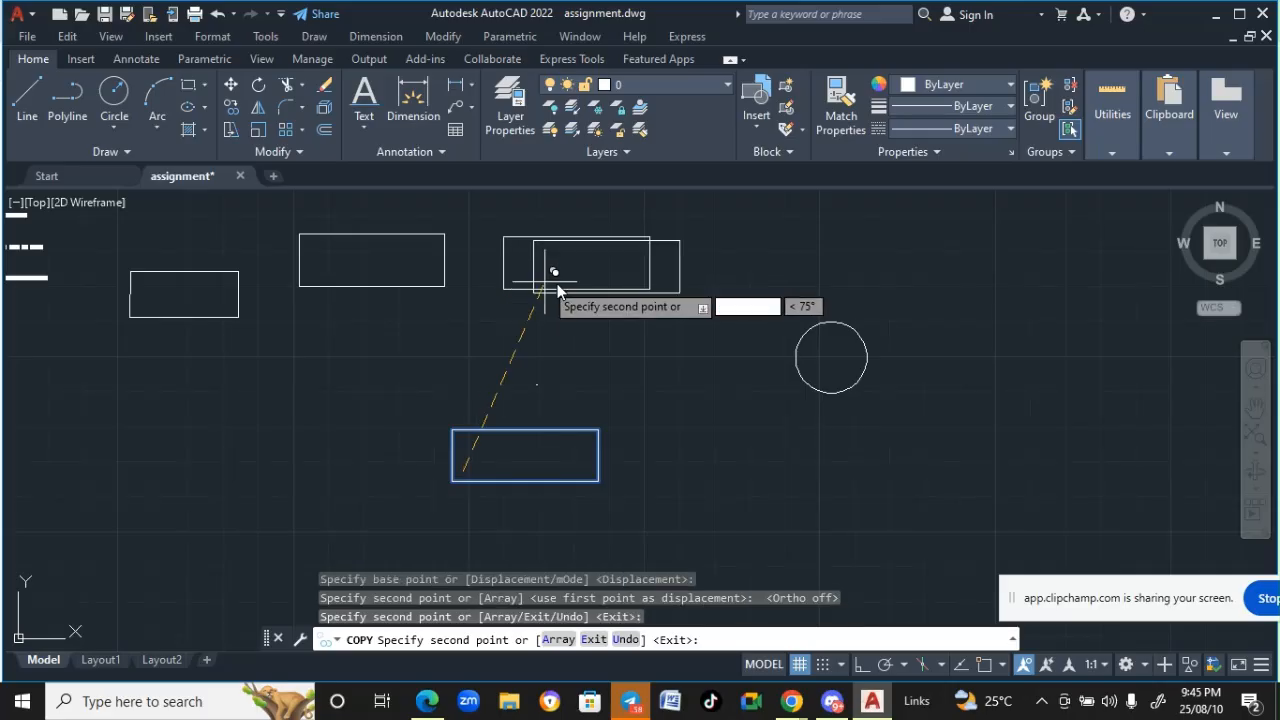
click(731, 281)
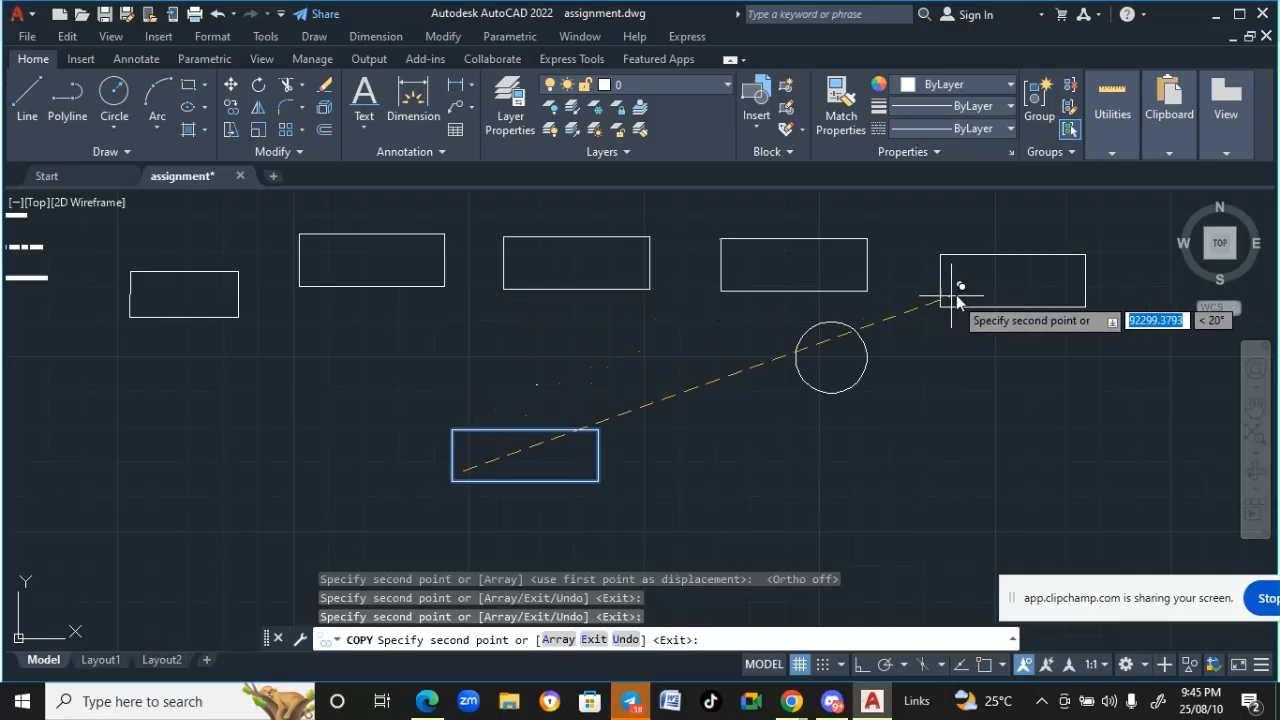
click(951, 286)
Place two more copies of the rectangle, stacked beneath the rightmost copy, and finish the Copy command.
click(958, 437)
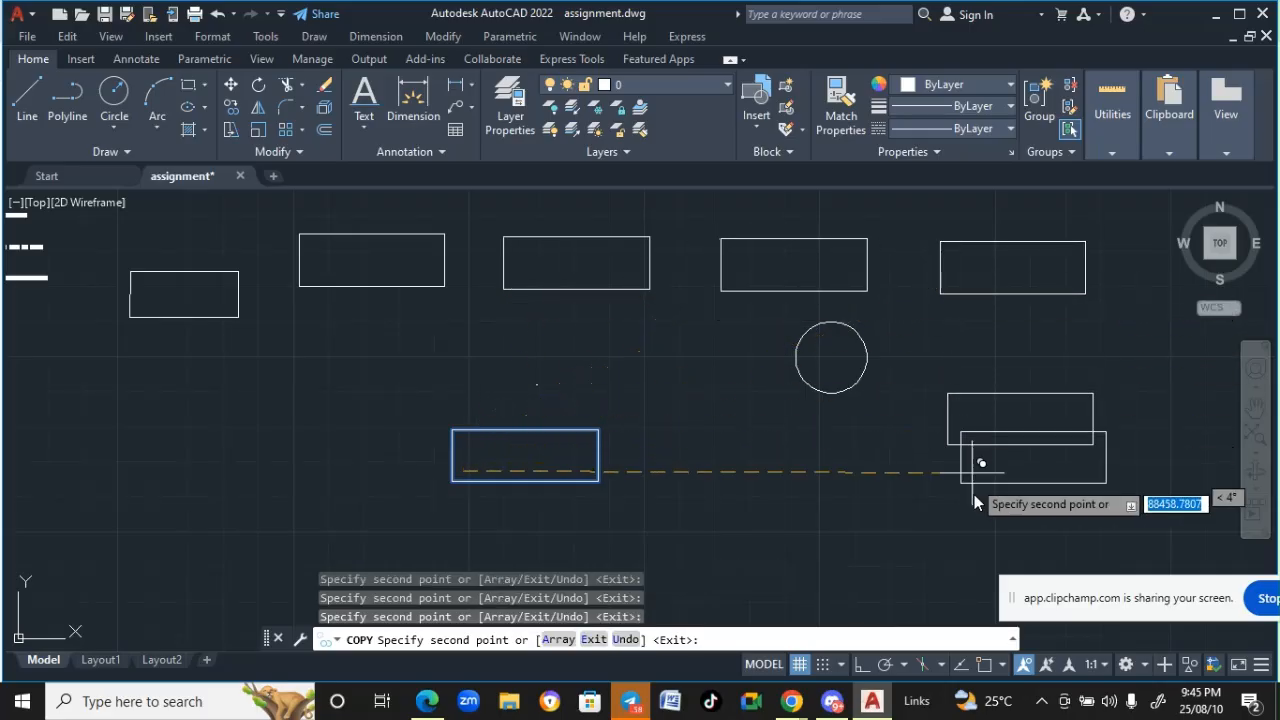
click(971, 541)
key(Return)
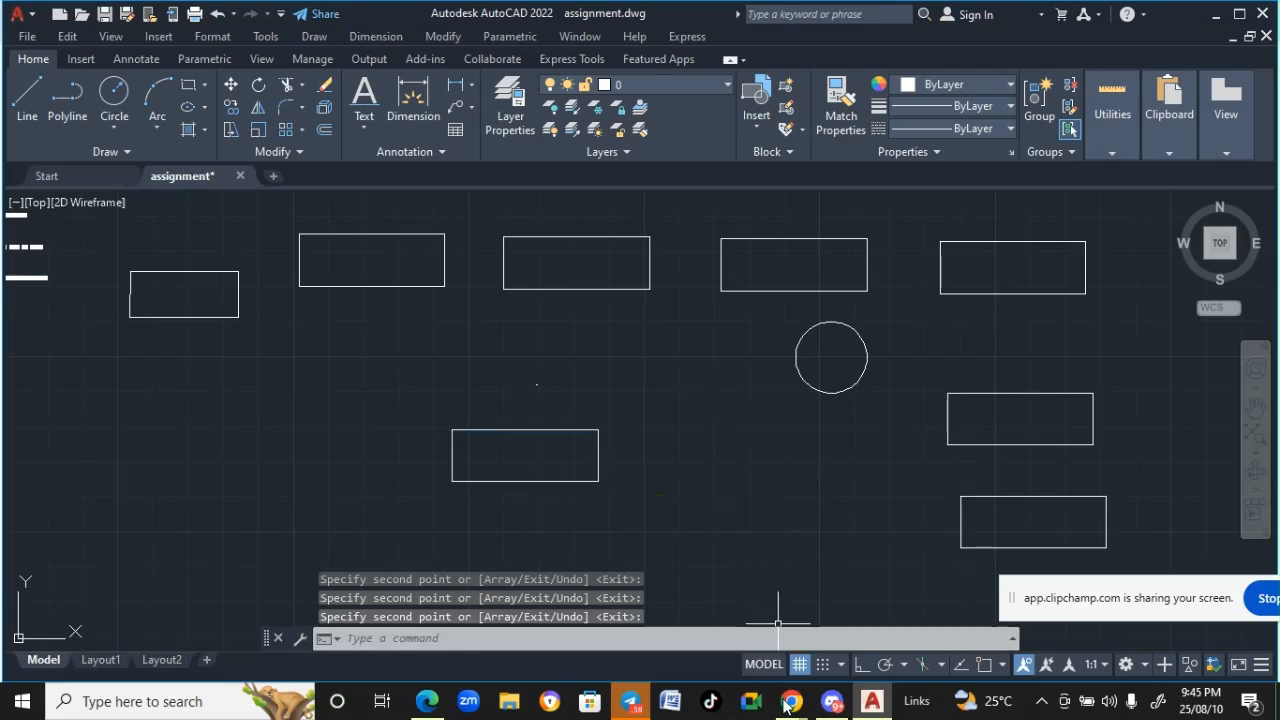
Switch to the Google Docs shortcut list to read the TR Trim entry, and return to the AutoCAD drawing.
mouse_move(787, 704)
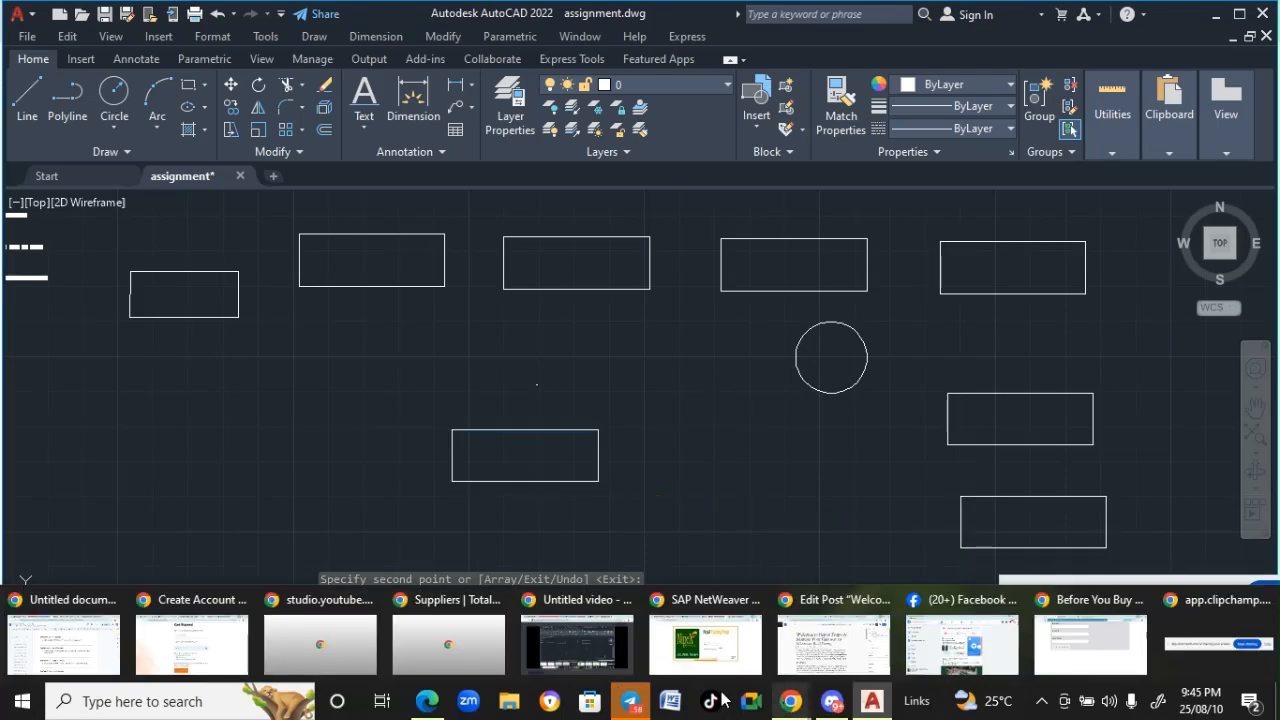
click(90, 655)
scroll(320, 492, down, 3)
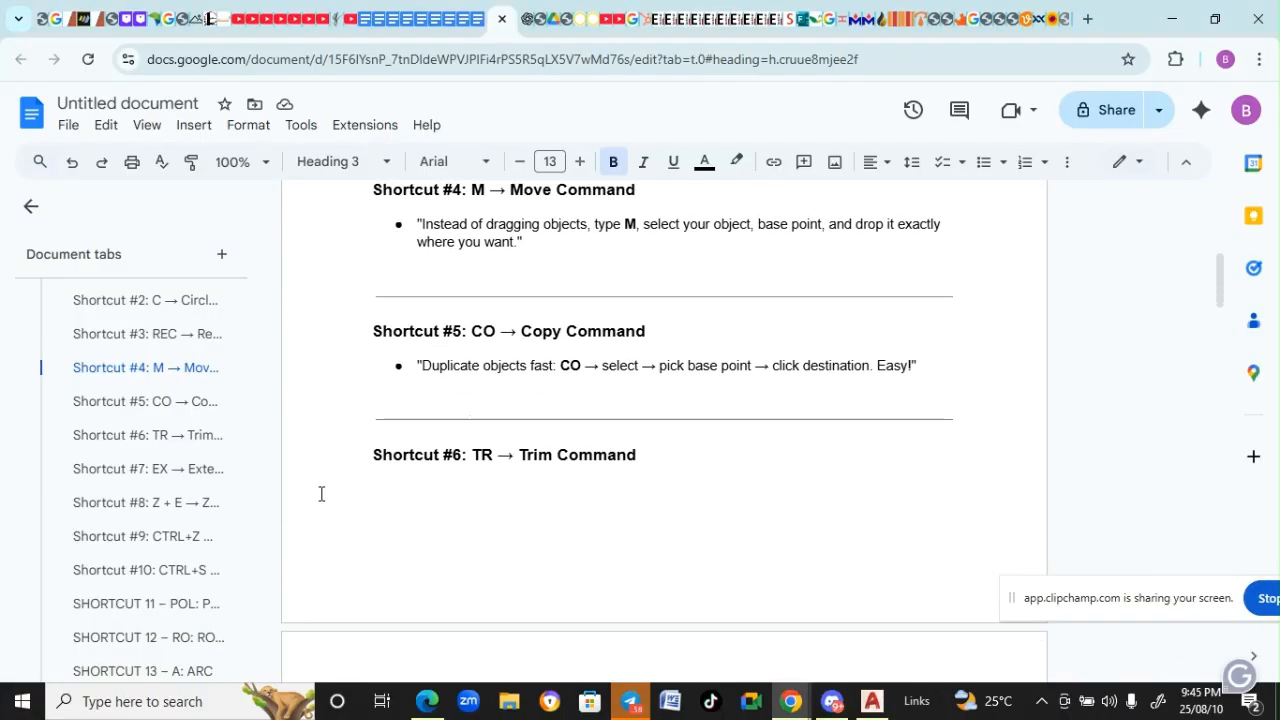
scroll(321, 493, down, 2)
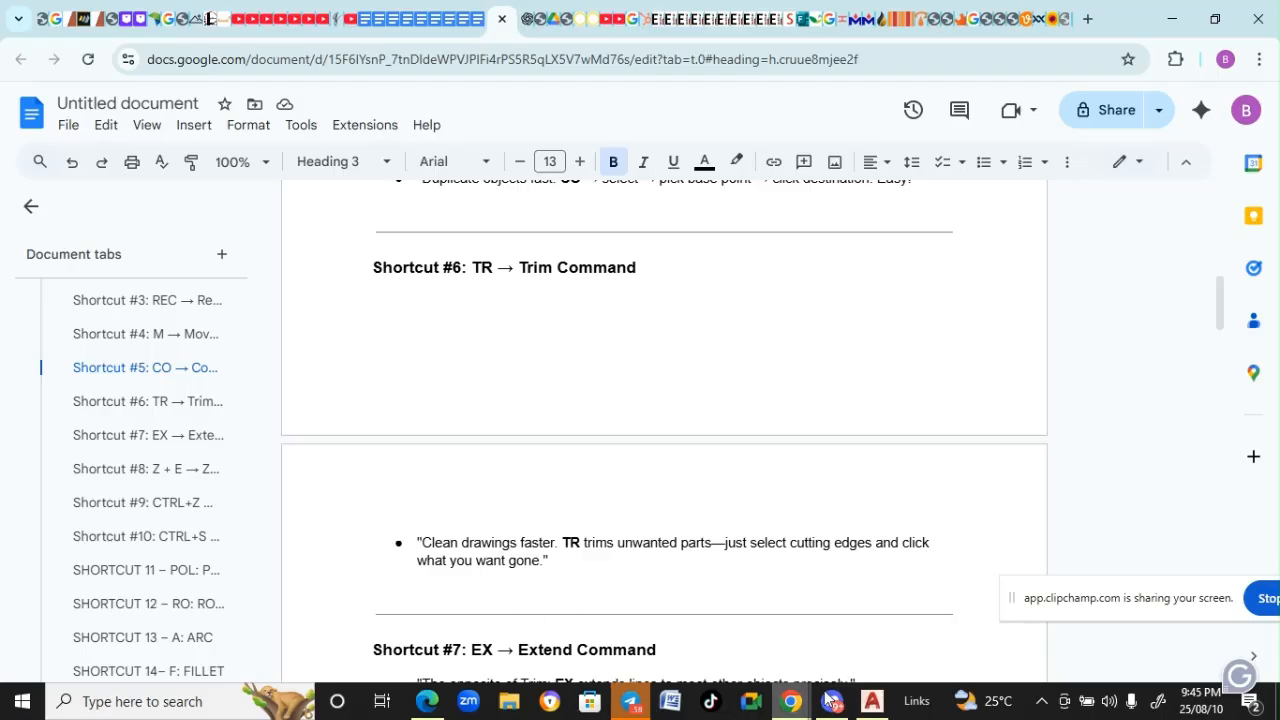
mouse_move(866, 703)
click(859, 636)
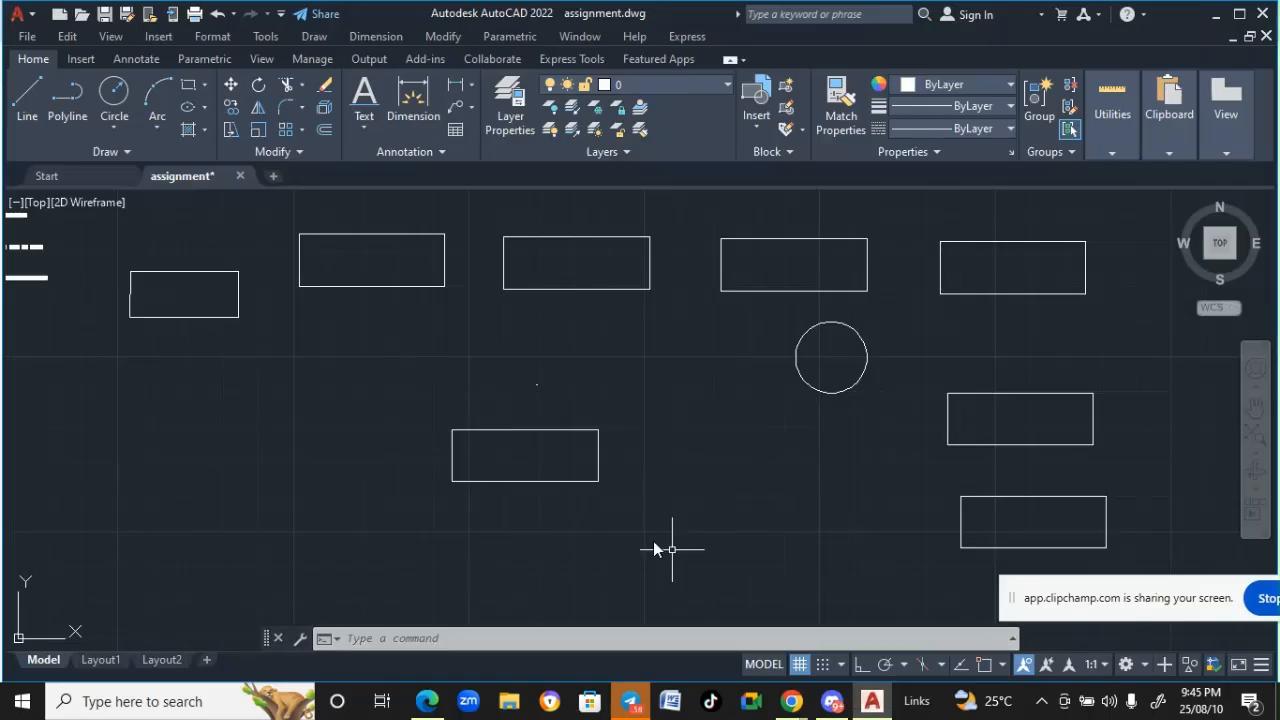
Draw a long horizontal line with Ortho turned on in the empty area to the right of the stacked rectangles.
scroll(389, 394, down, 2)
mouse_move(386, 394)
middle_down()
mouse_move(114, 343)
mouse_move(3, 345)
middle_up()
scroll(423, 351, up, 2)
middle_drag(423, 351, 333, 369)
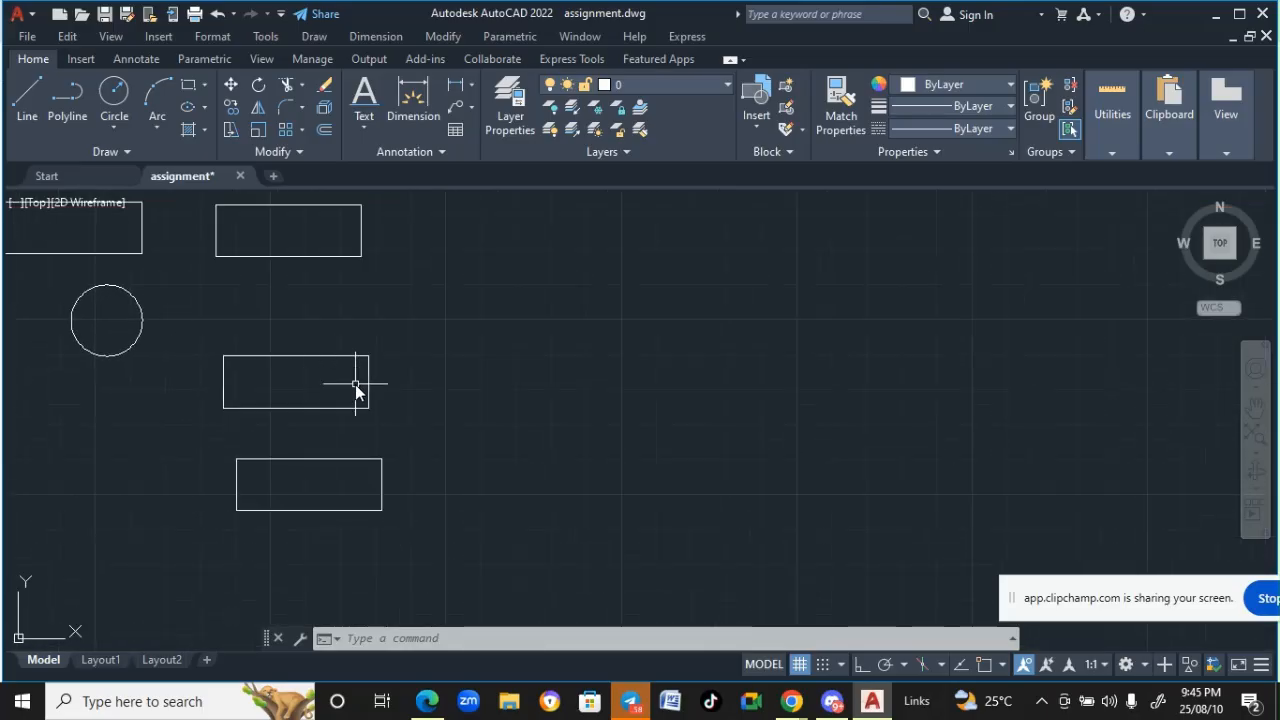
click(29, 91)
click(453, 400)
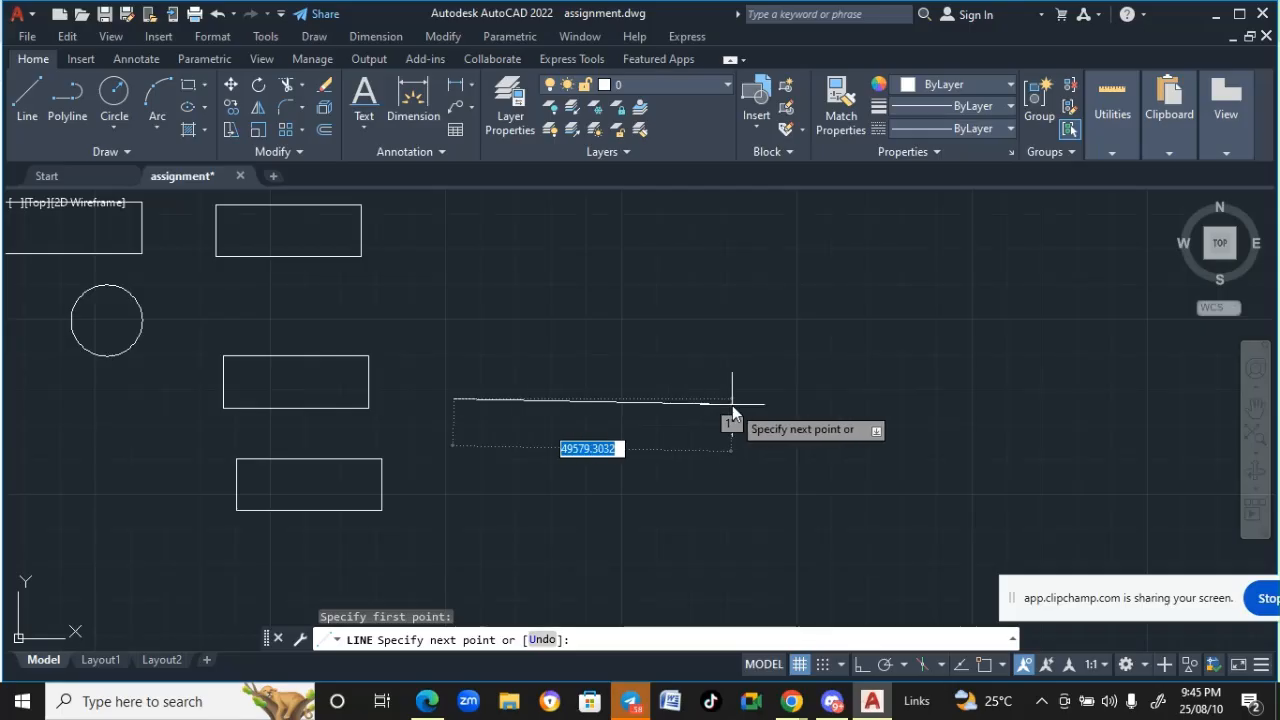
click(860, 664)
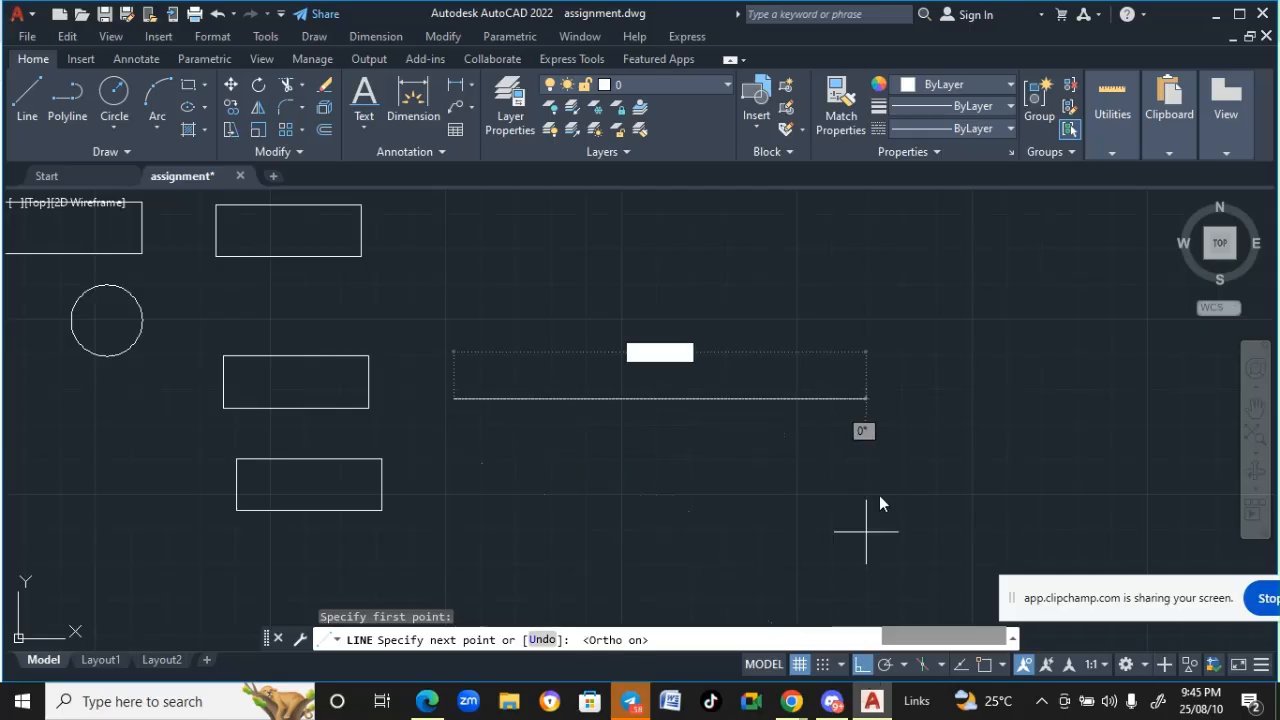
click(918, 422)
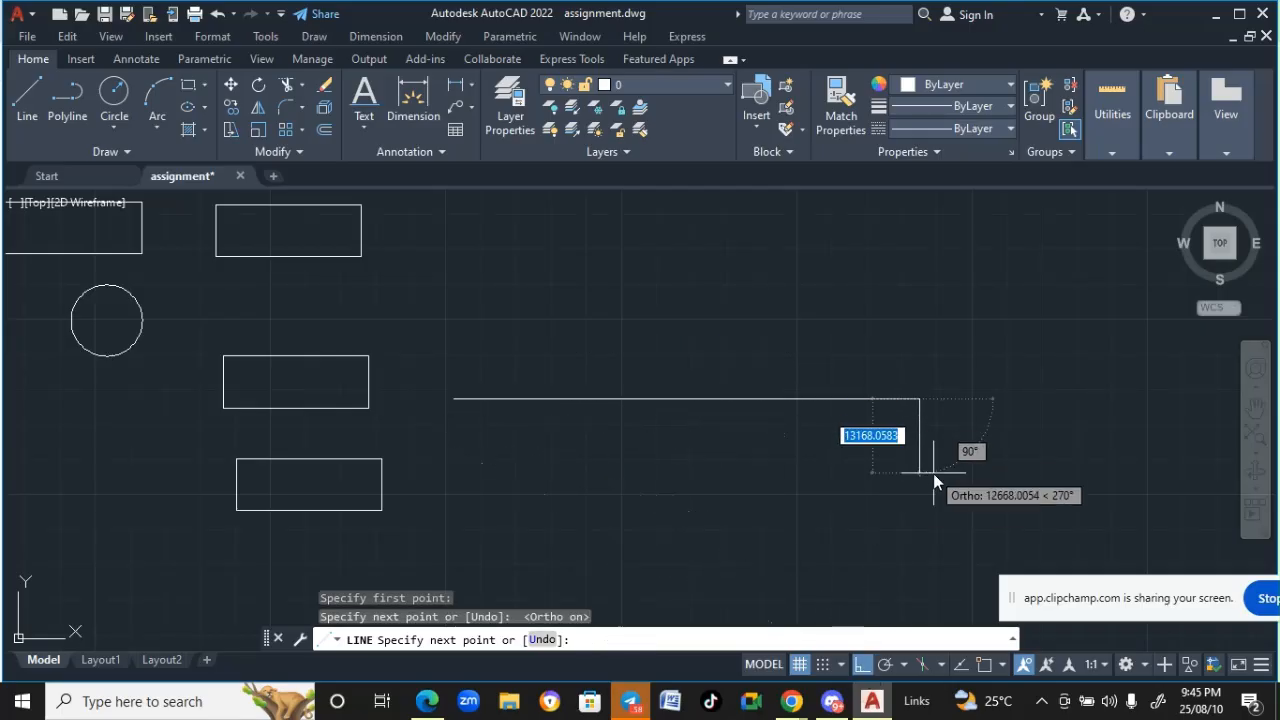
key(Return)
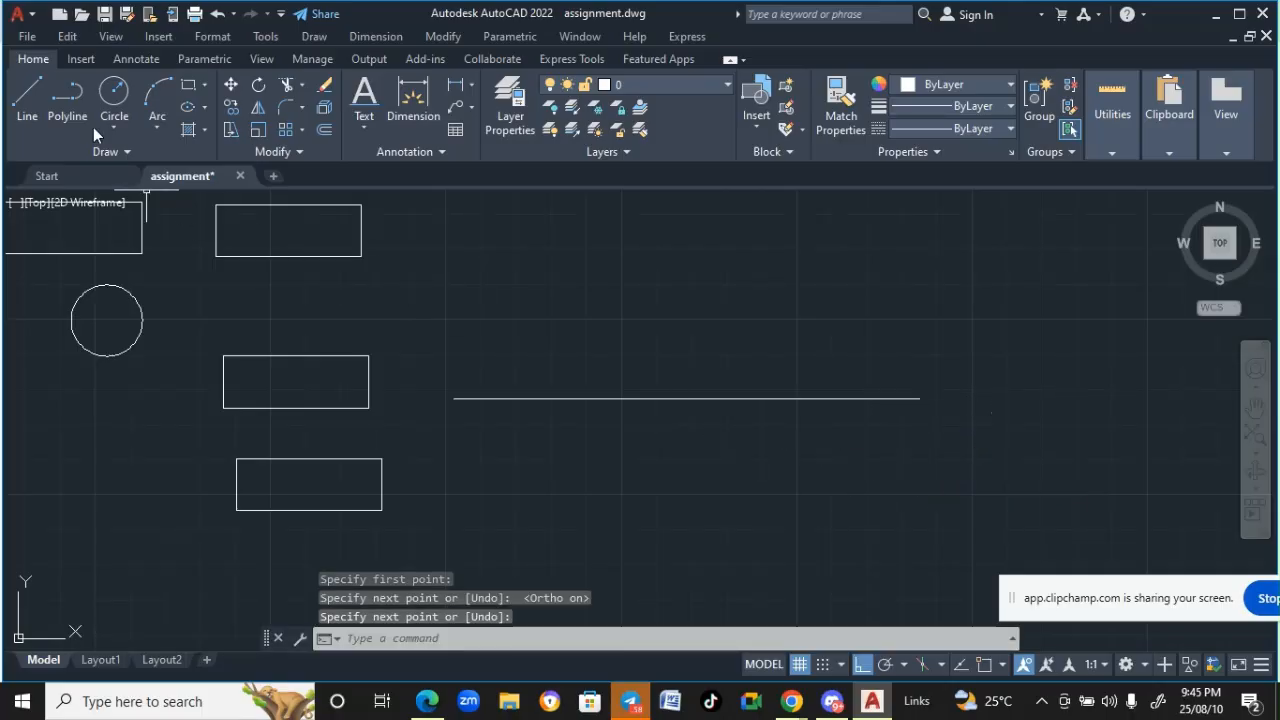
Draw a second, slightly longer horizontal line below the first, starting at about the same left end.
click(30, 95)
click(454, 482)
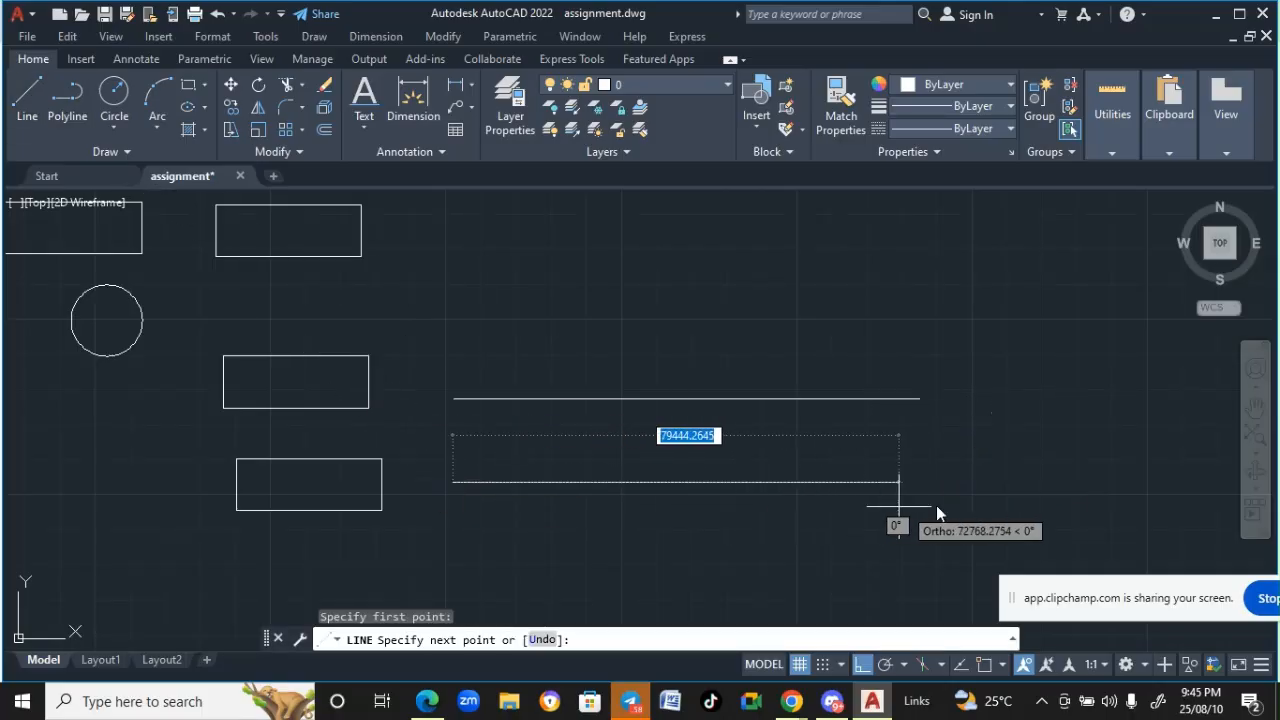
click(983, 491)
key(Return)
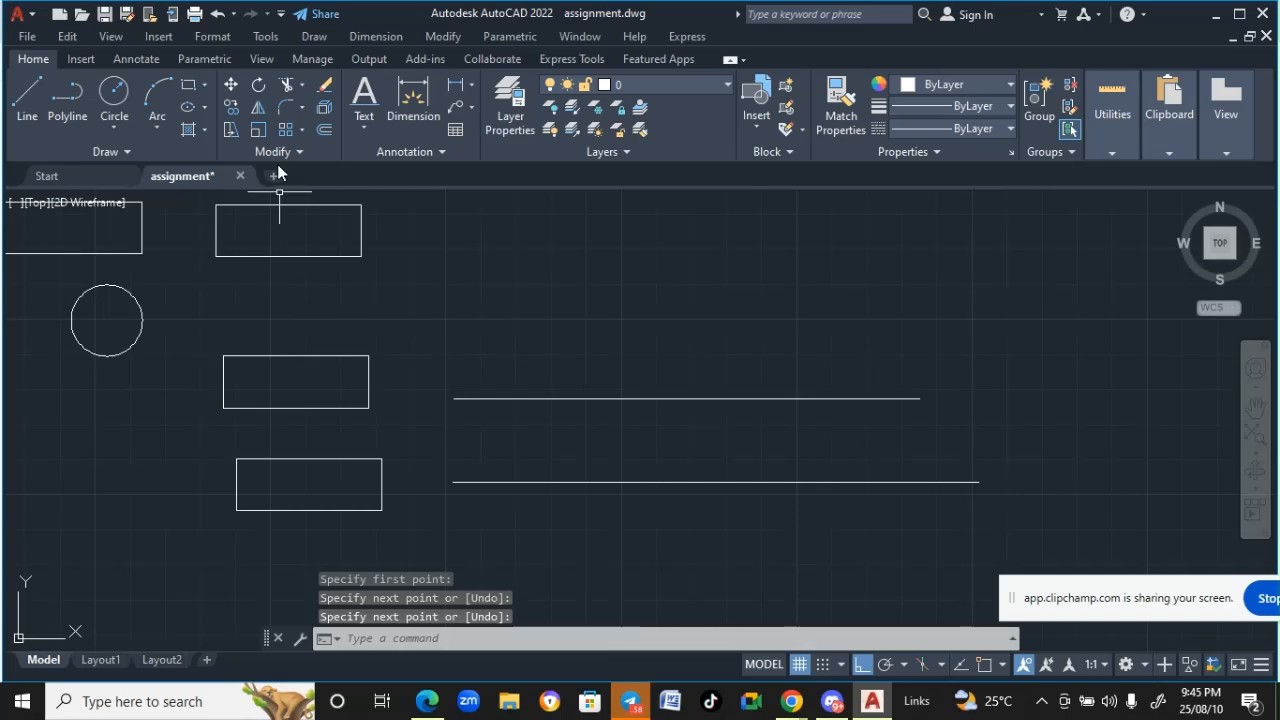
Draw a vertical line through the two lower stacked rectangles, extending above the upper one and below the lower one.
click(30, 95)
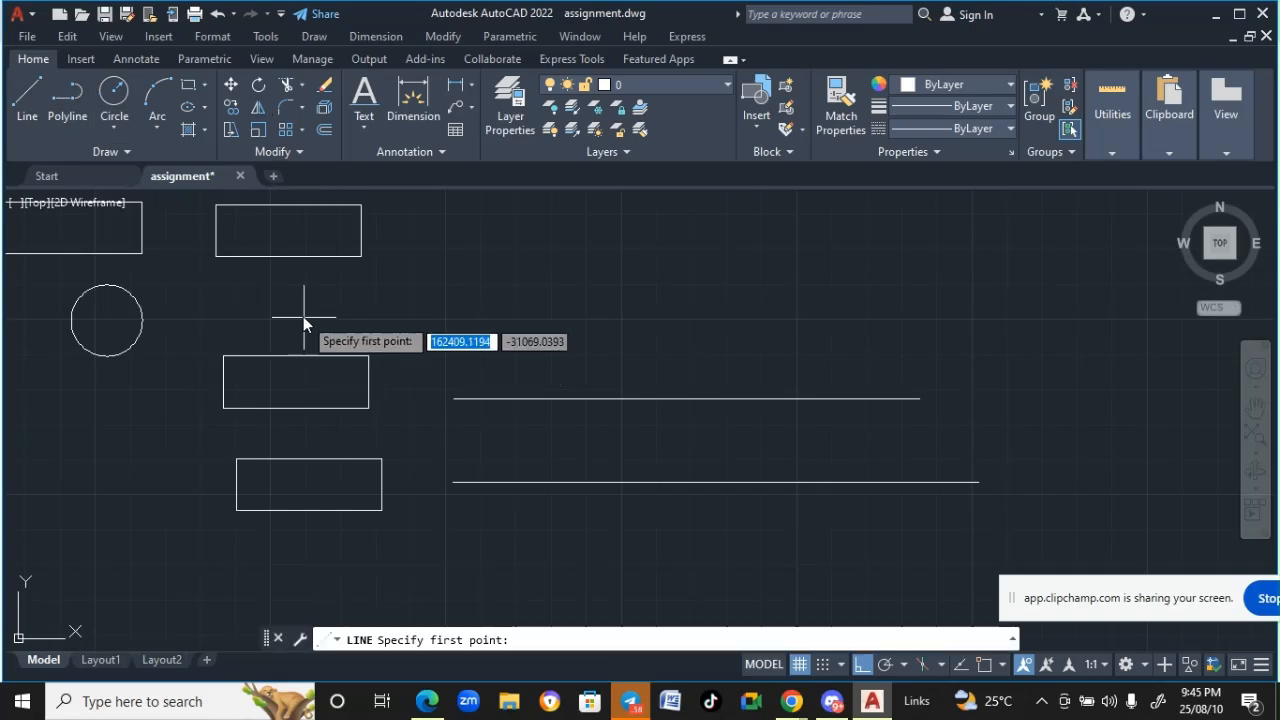
click(303, 316)
click(319, 549)
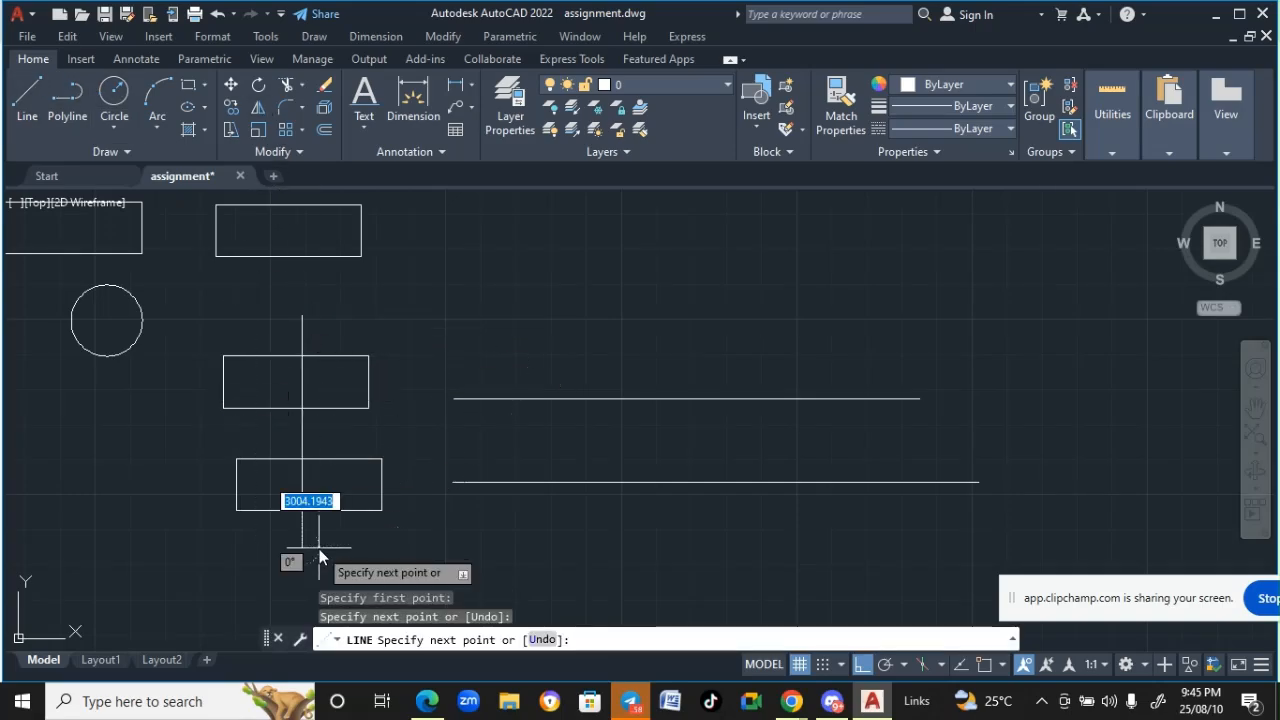
key(Return)
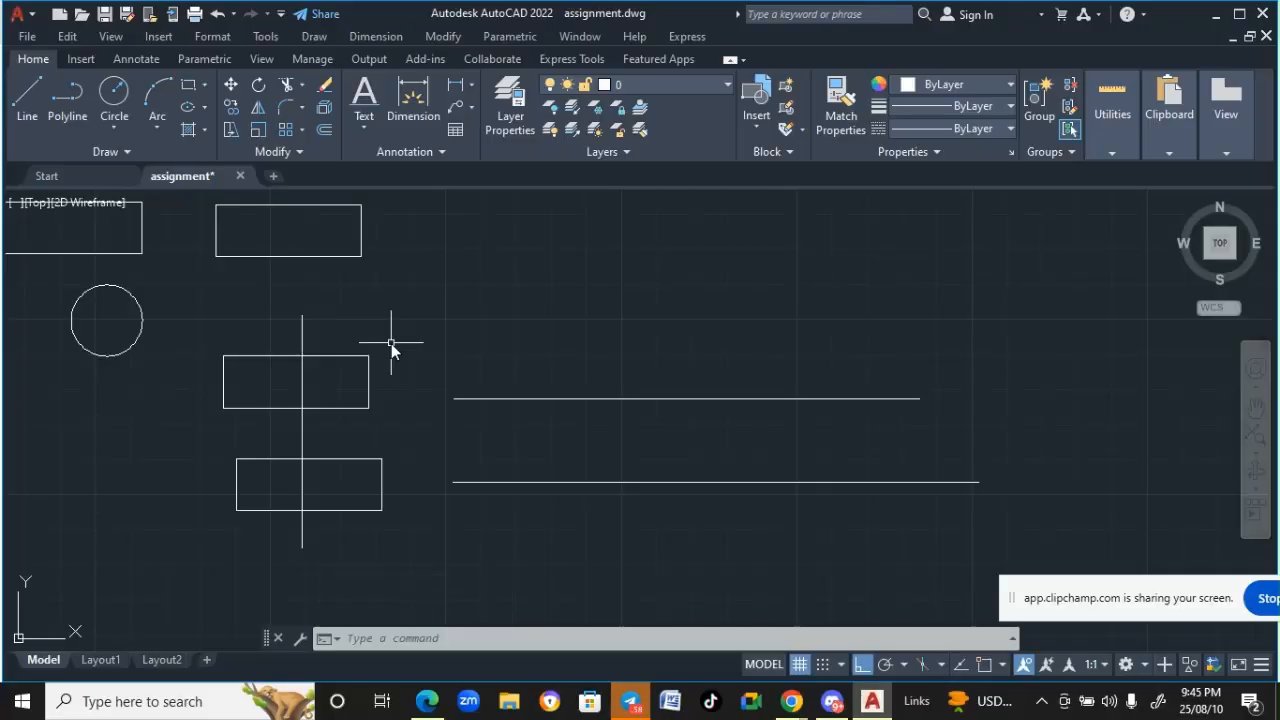
Draw a vertical line across both horizontal lines, extending above and below them.
click(27, 97)
click(718, 334)
click(727, 549)
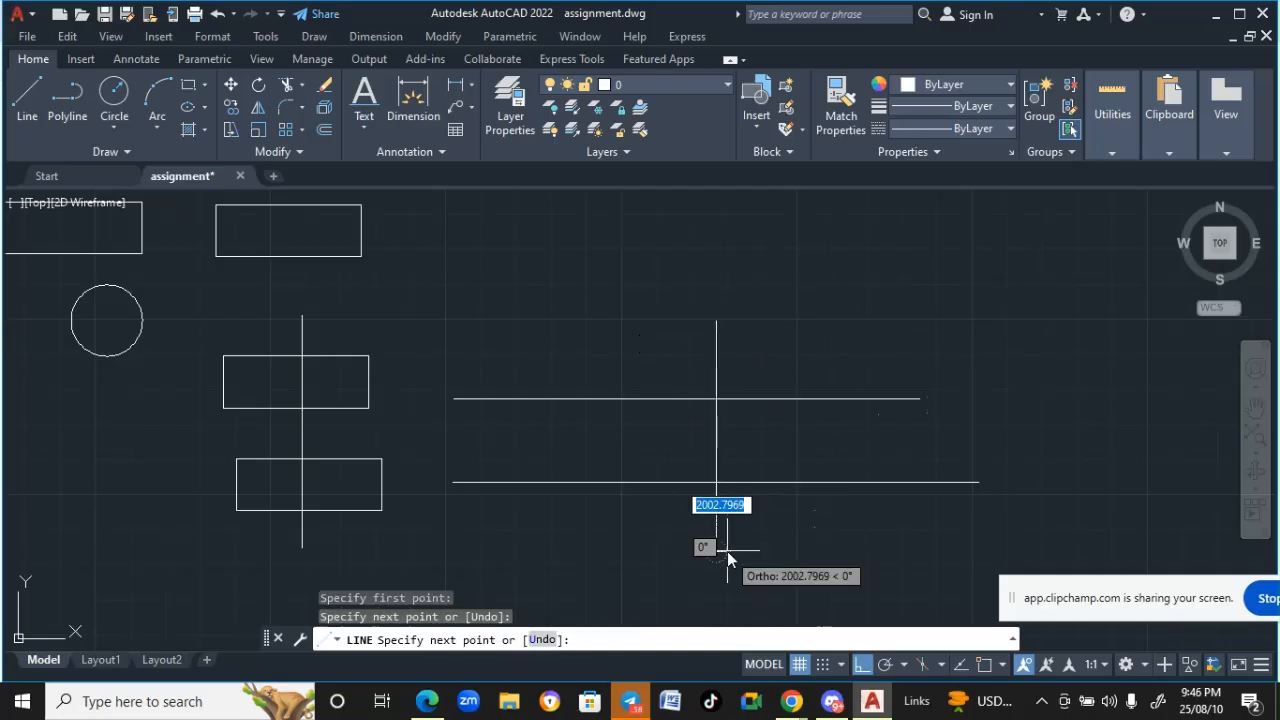
key(Return)
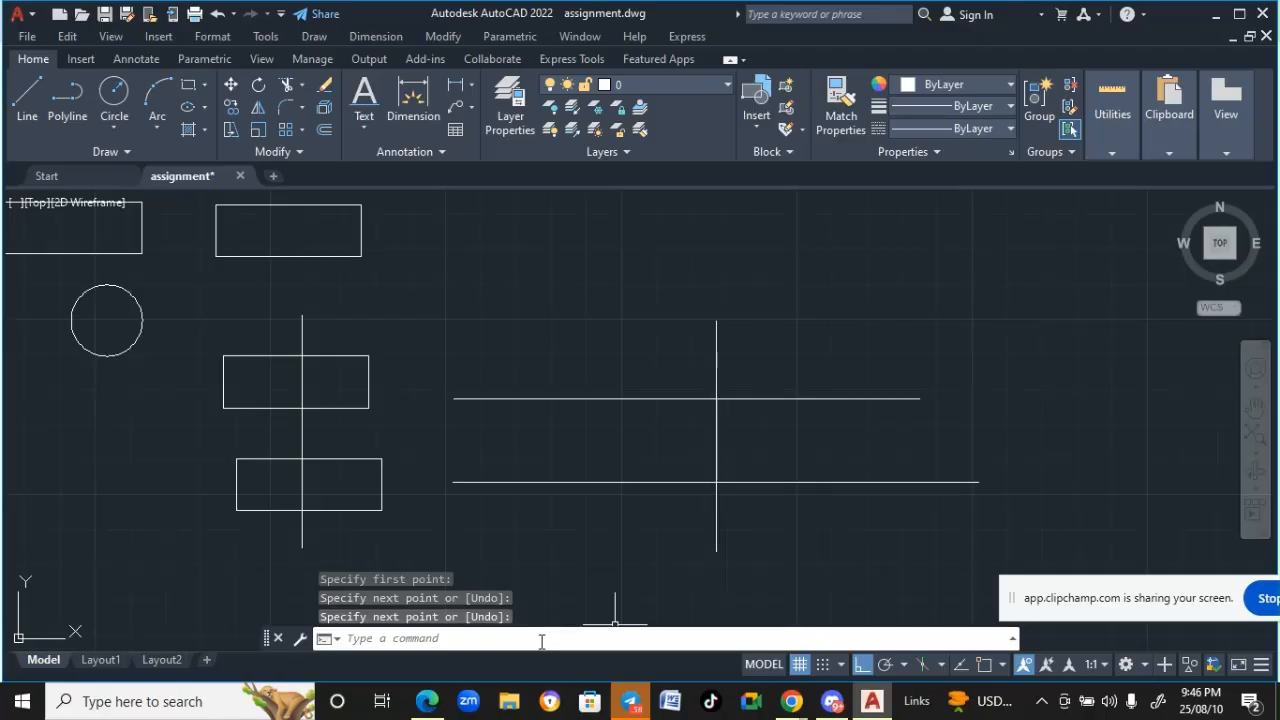
Trim the ends of the vertical line that protrude above the upper and below the lower stacked rectangle, using the TR shortcut.
text(T)
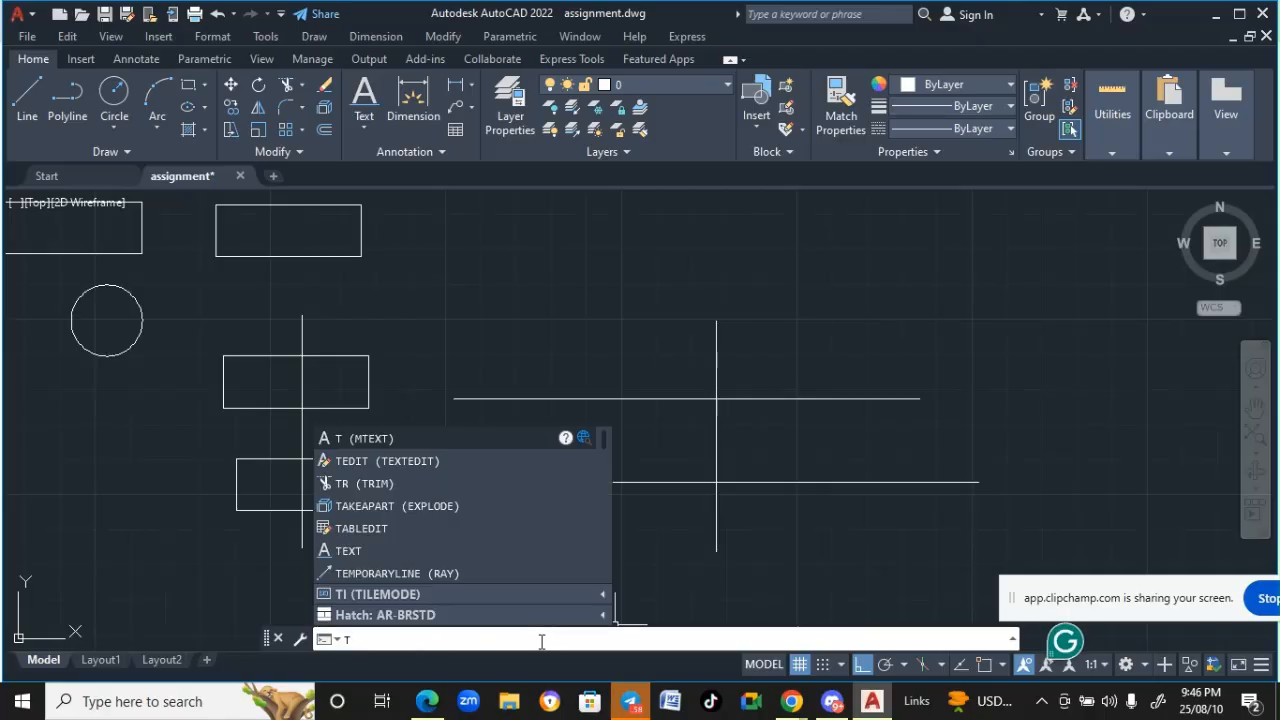
text(R)
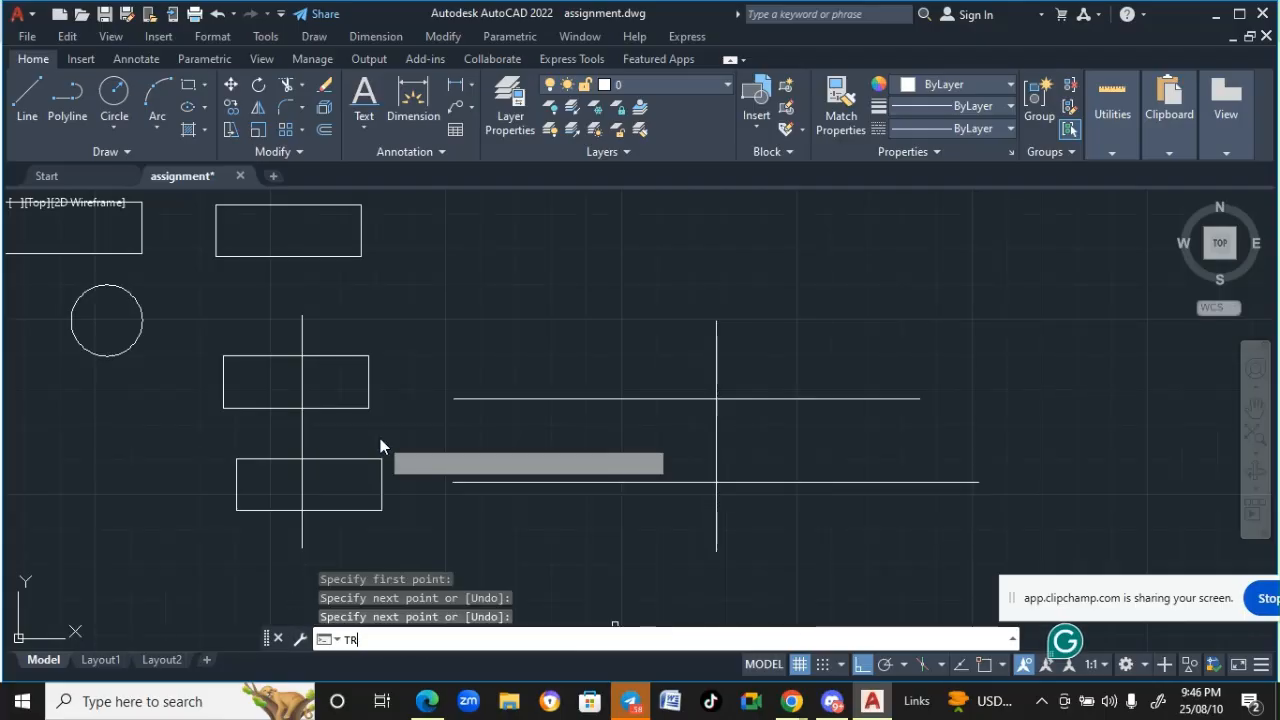
key(Return)
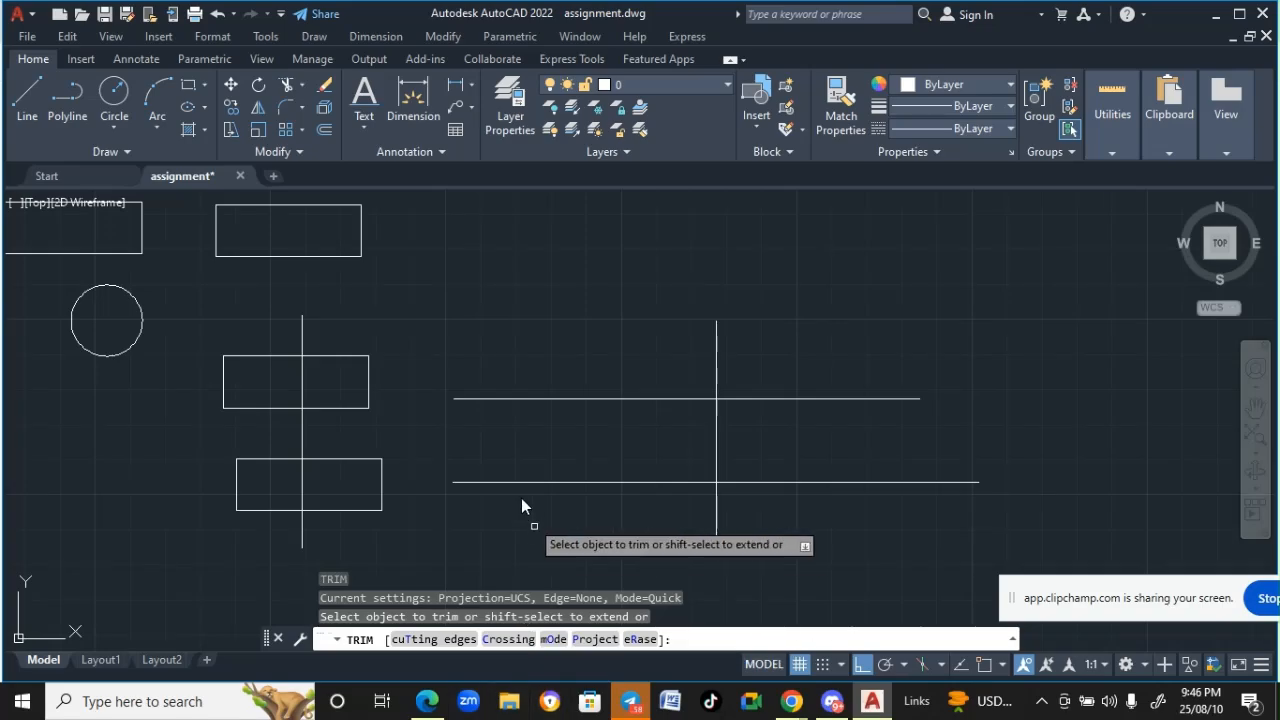
click(518, 492)
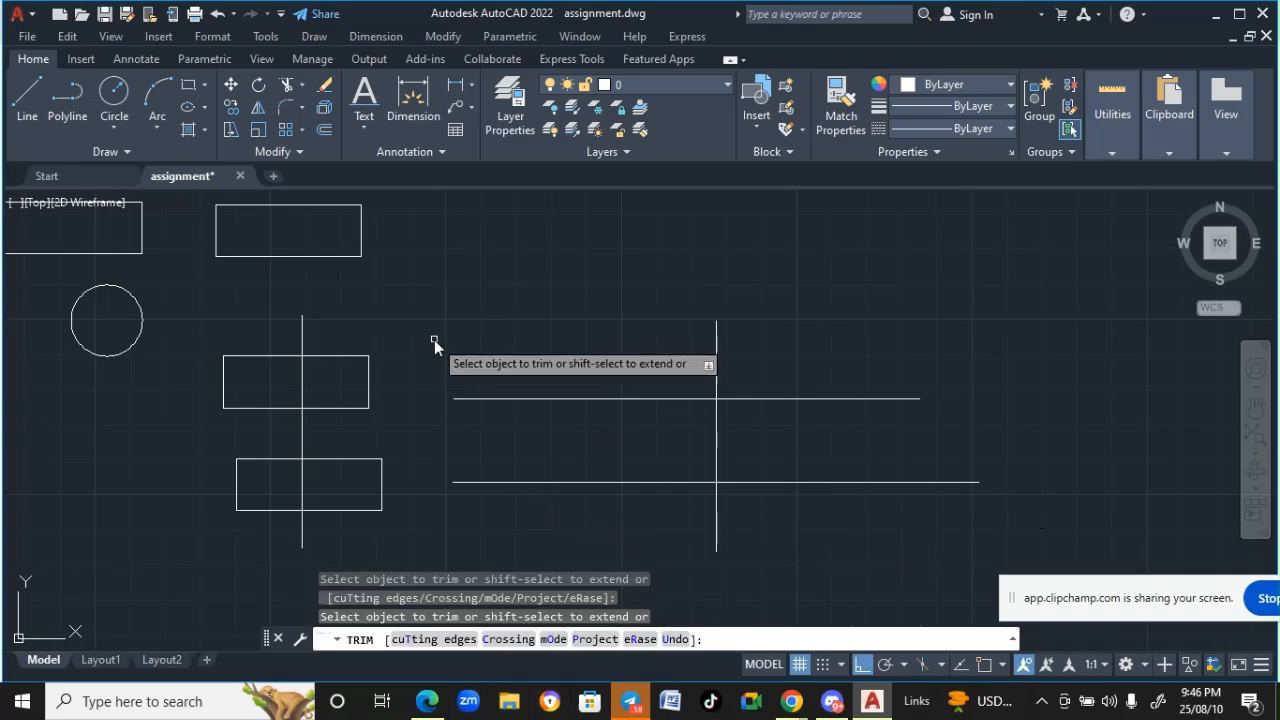
click(322, 325)
key(Return)
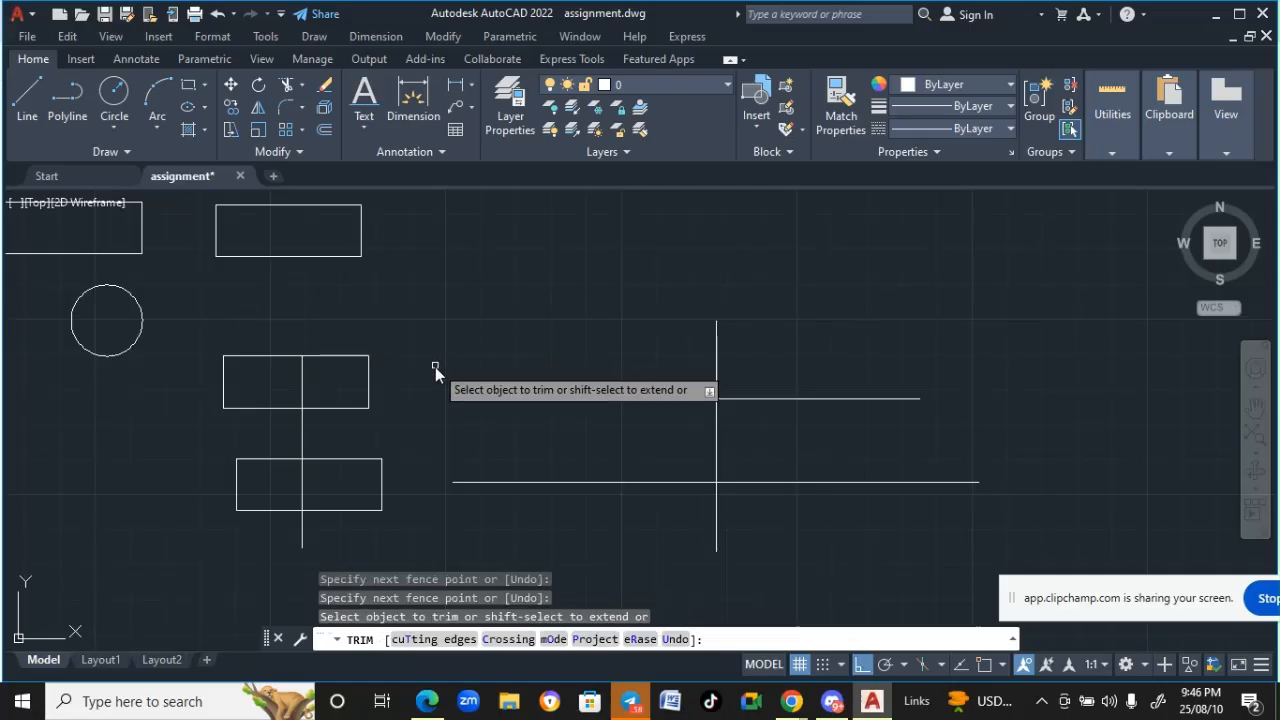
click(324, 556)
click(289, 540)
key(Return)
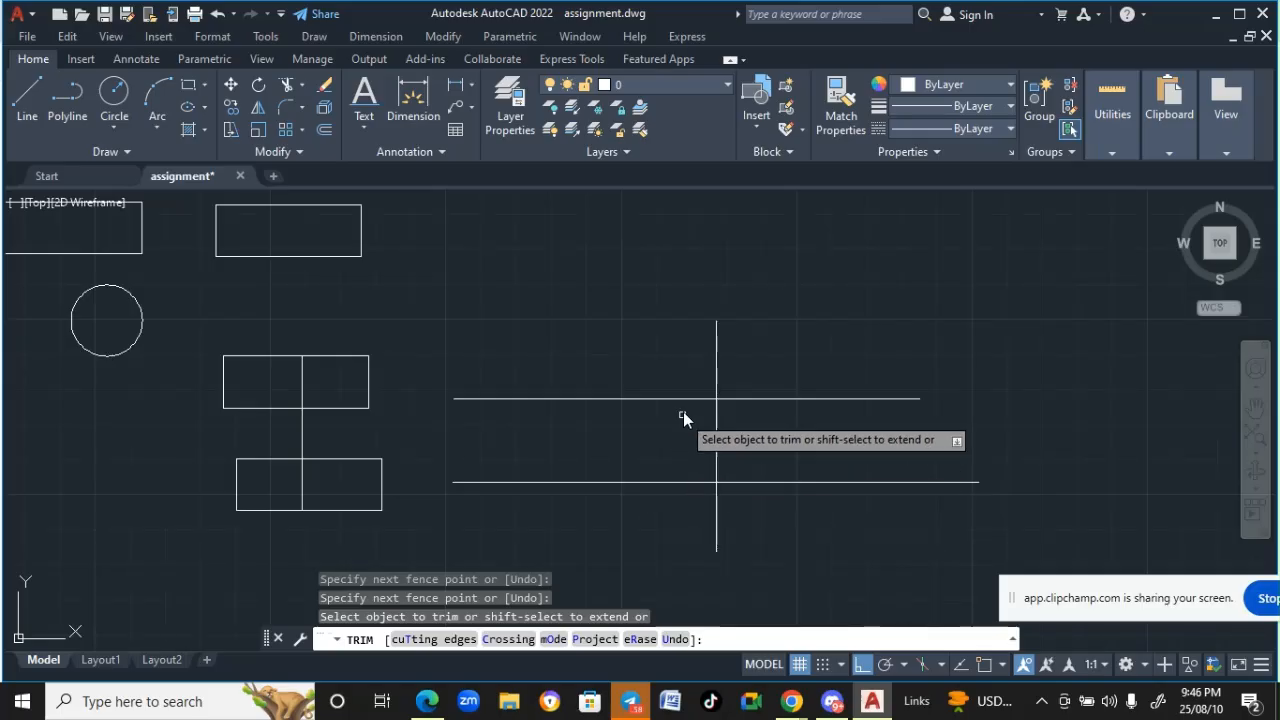
Trim the ends of the vertical line that protrude above the upper and below the lower horizontal line.
click(689, 328)
click(743, 335)
key(Return)
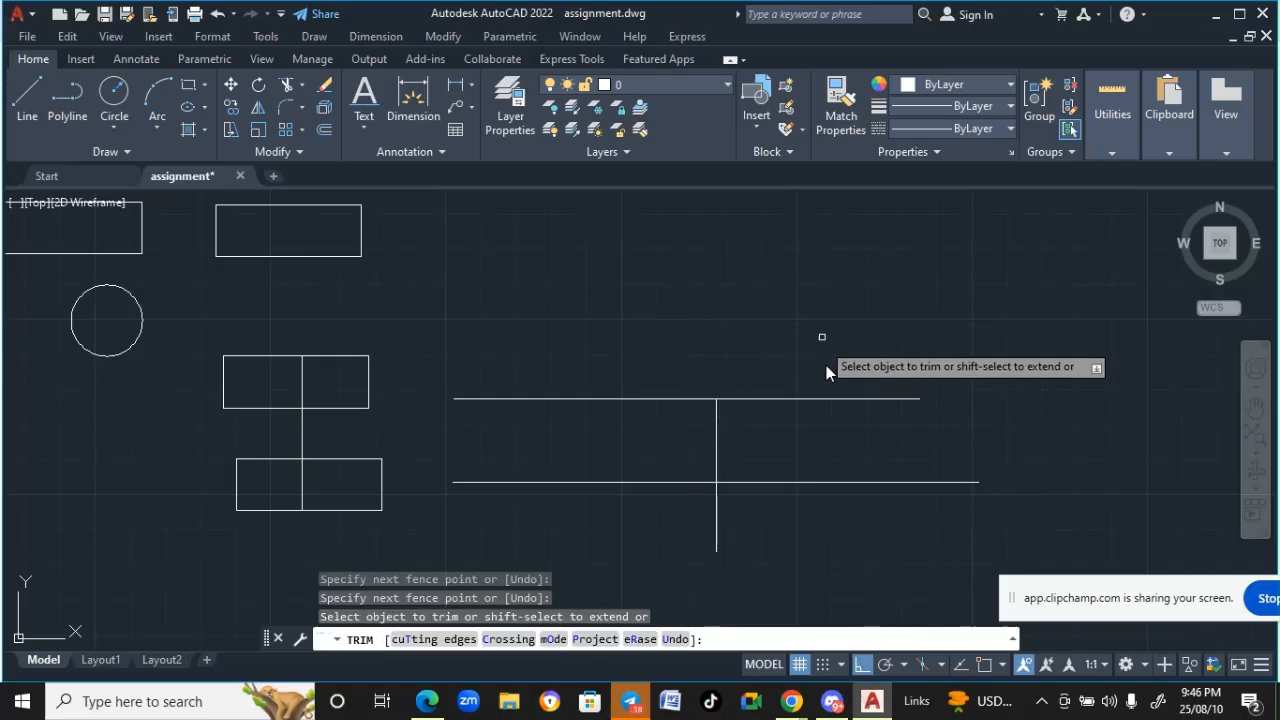
click(678, 530)
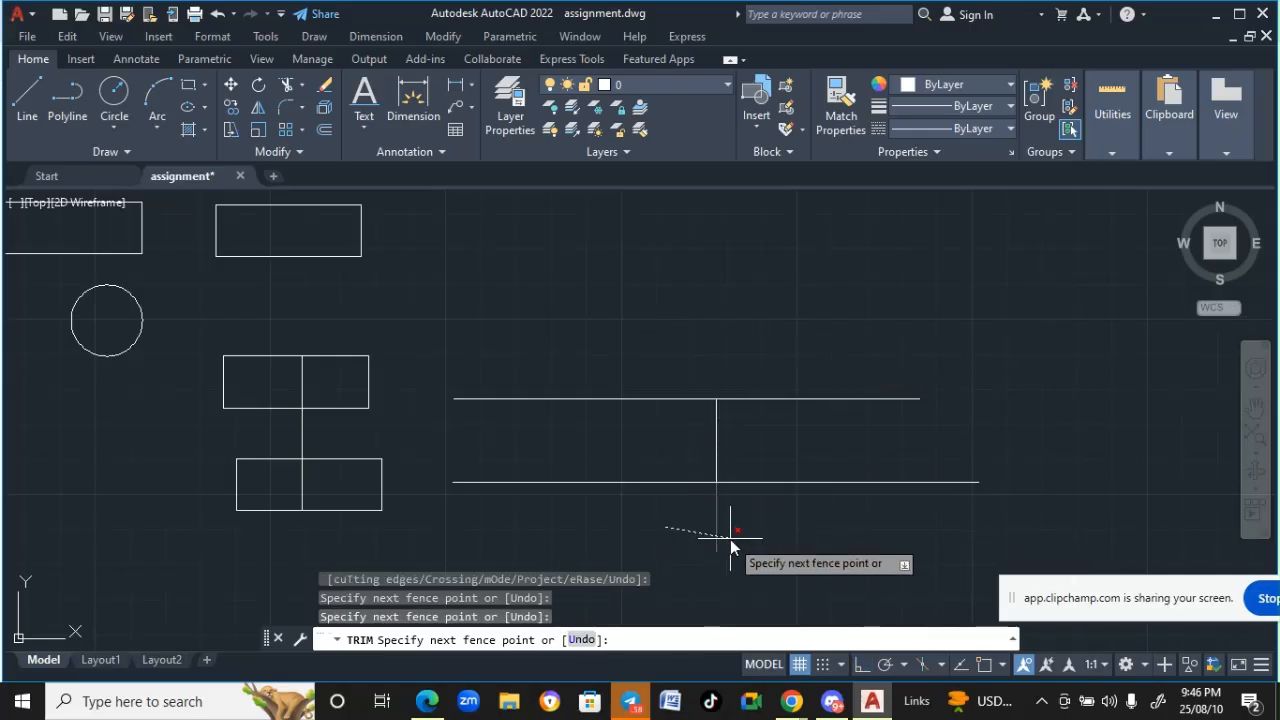
click(735, 545)
key(Return)
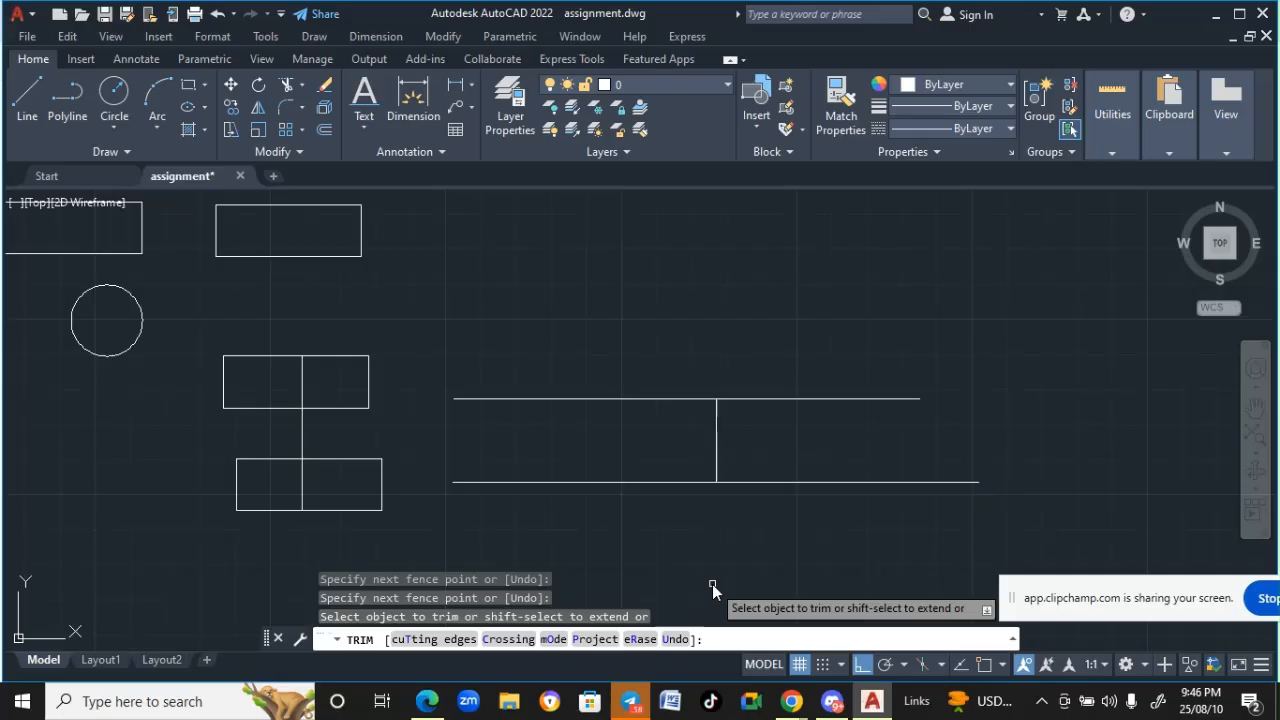
Trim off the part of the lower horizontal line to the right of the vertical line and finish trimming.
click(828, 515)
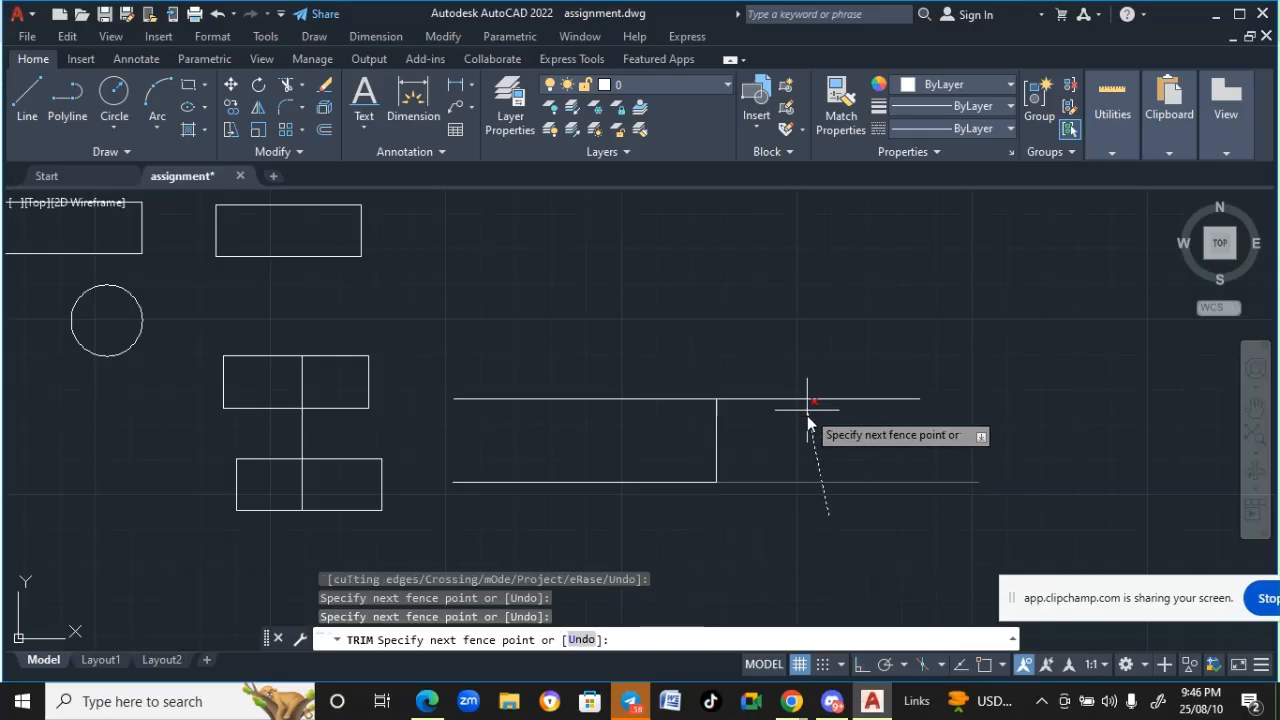
key(Return)
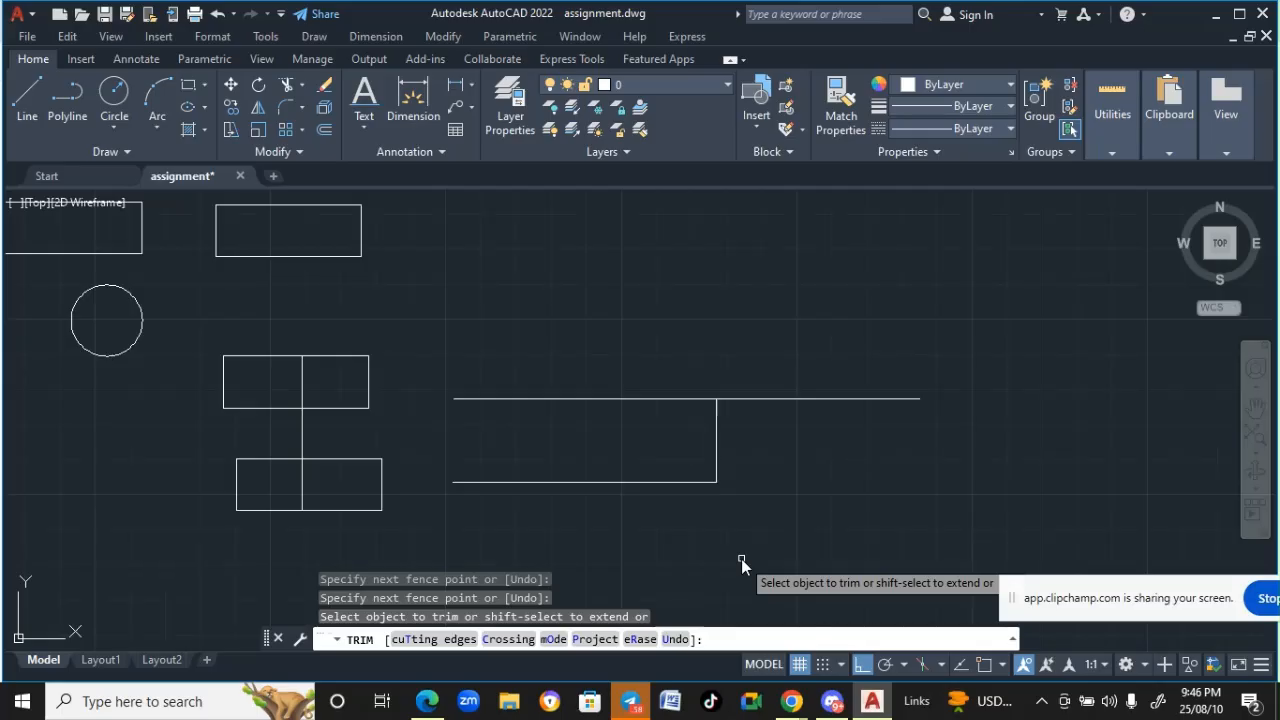
key(Return)
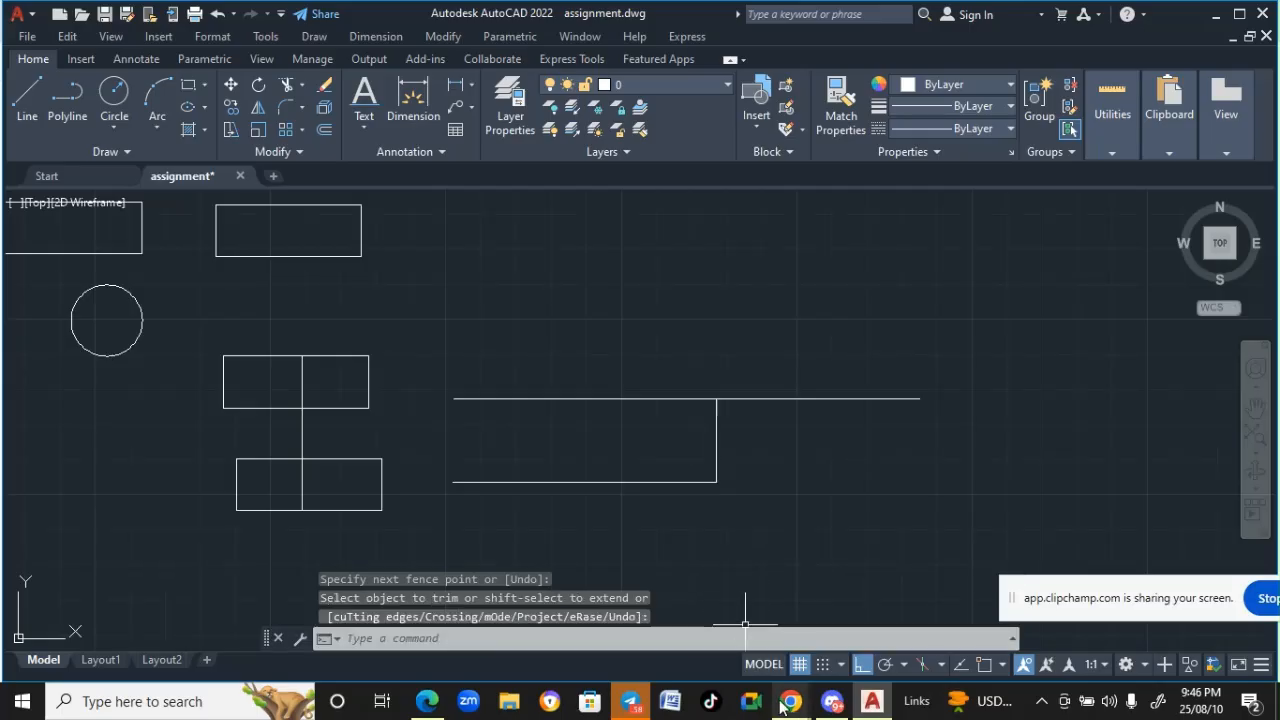
Switch to the Google Docs shortcut list, read the entry for shortcut #7, and return to the AutoCAD drawing.
mouse_move(783, 705)
click(42, 625)
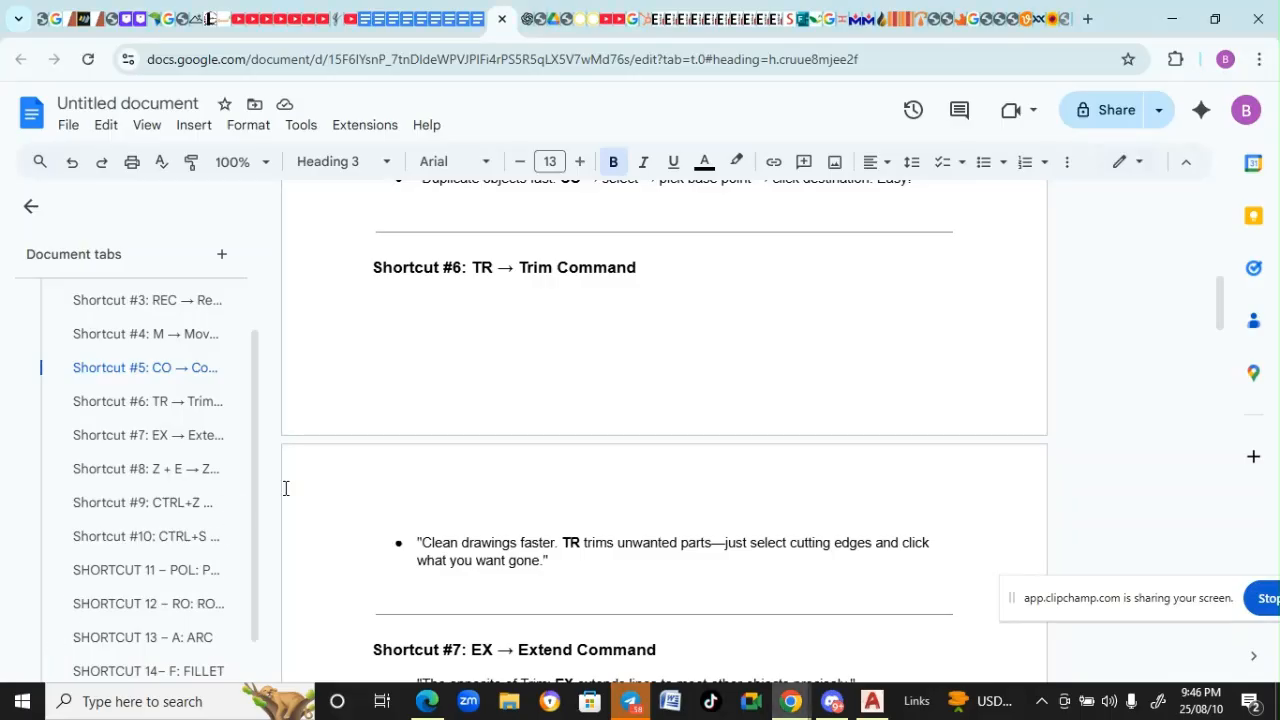
scroll(340, 449, down, 2)
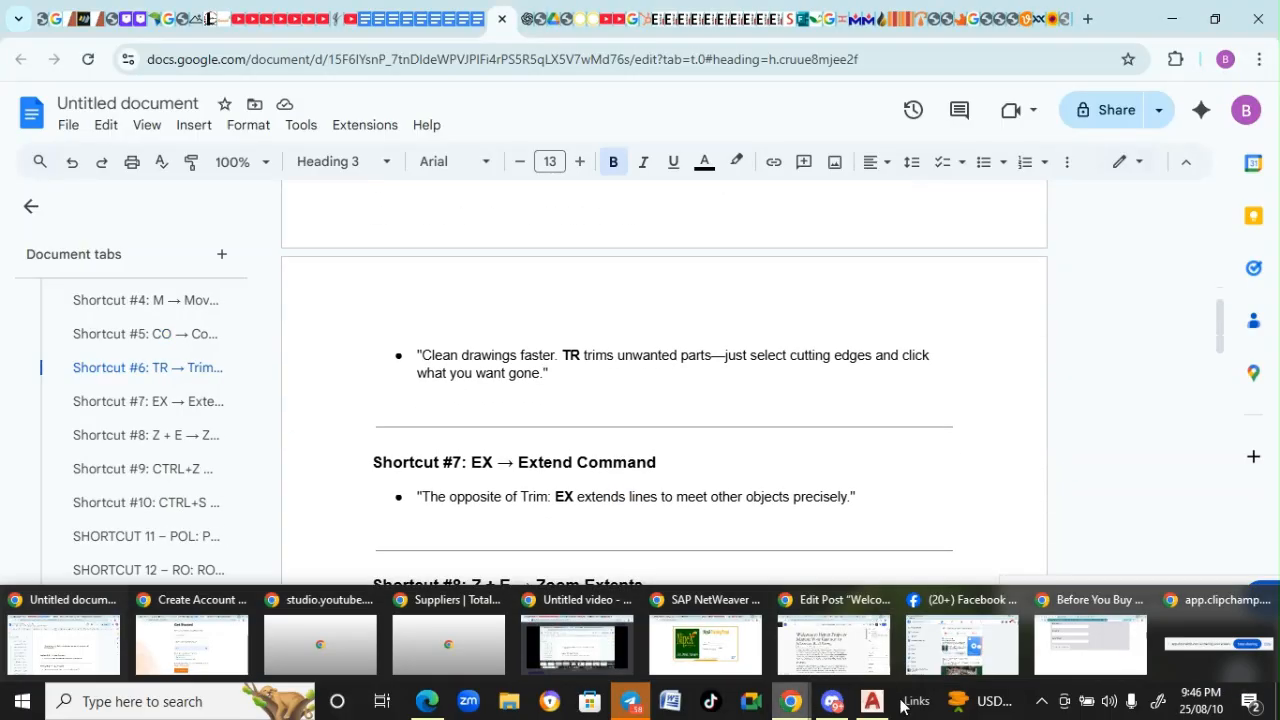
mouse_move(872, 701)
click(837, 646)
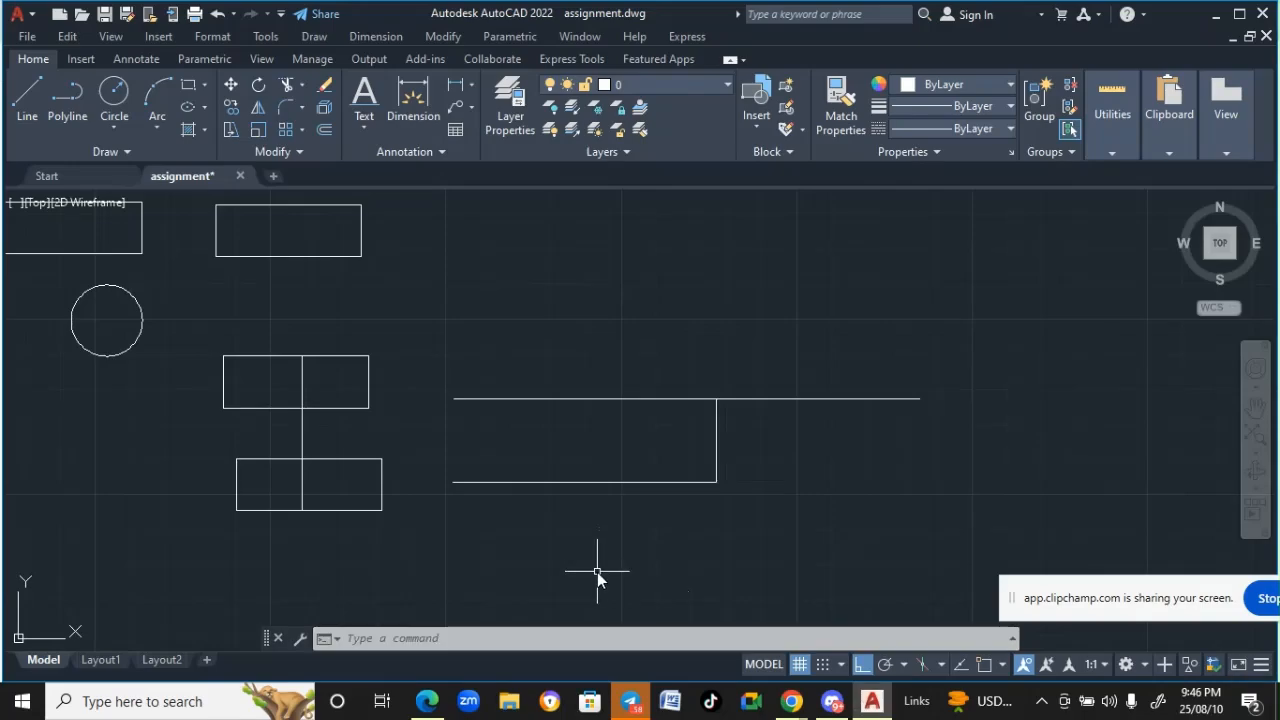
Using the EX shortcut, extend both horizontal lines left to the stacked rectangles and the rectangles' vertical line up to the top rectangle.
text(EX)
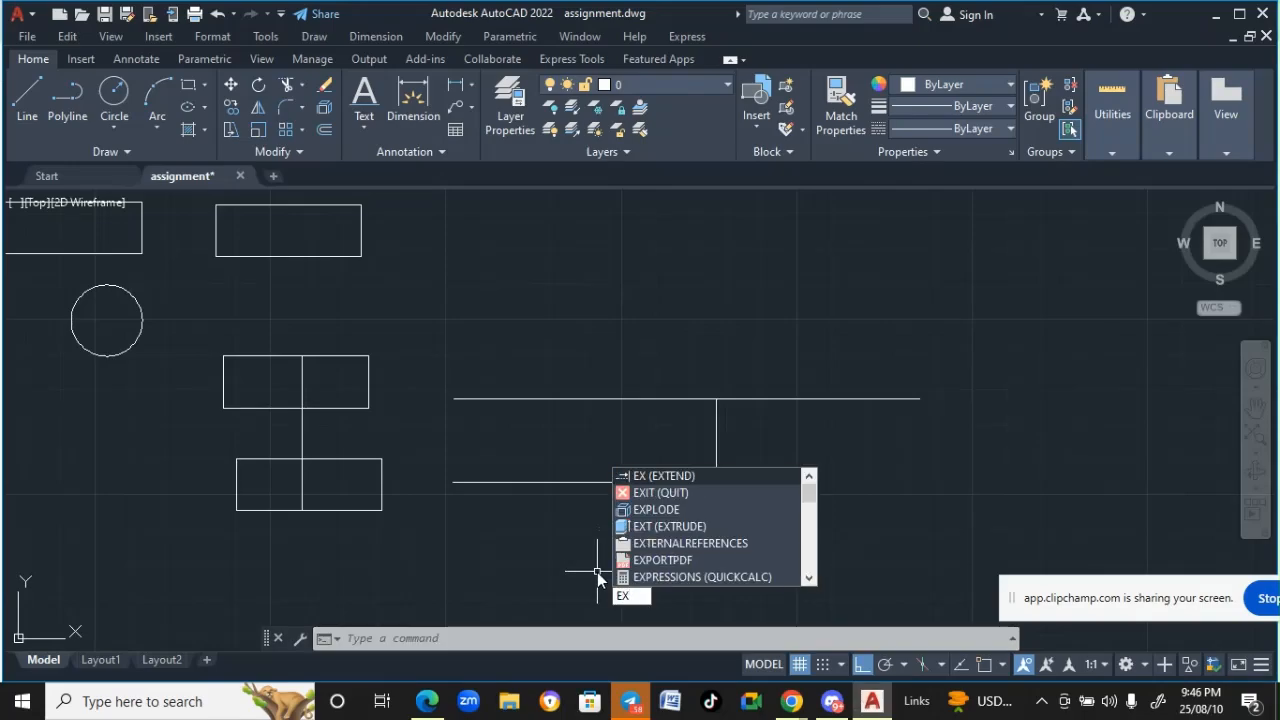
click(661, 476)
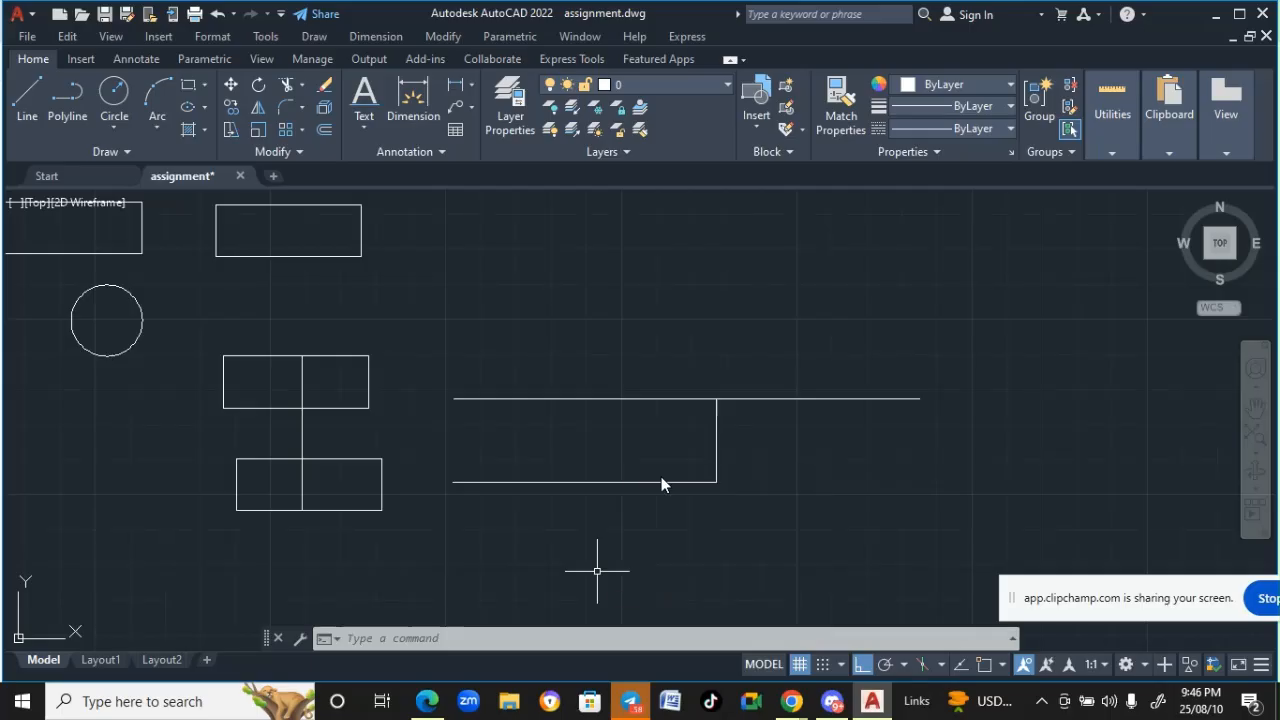
click(665, 565)
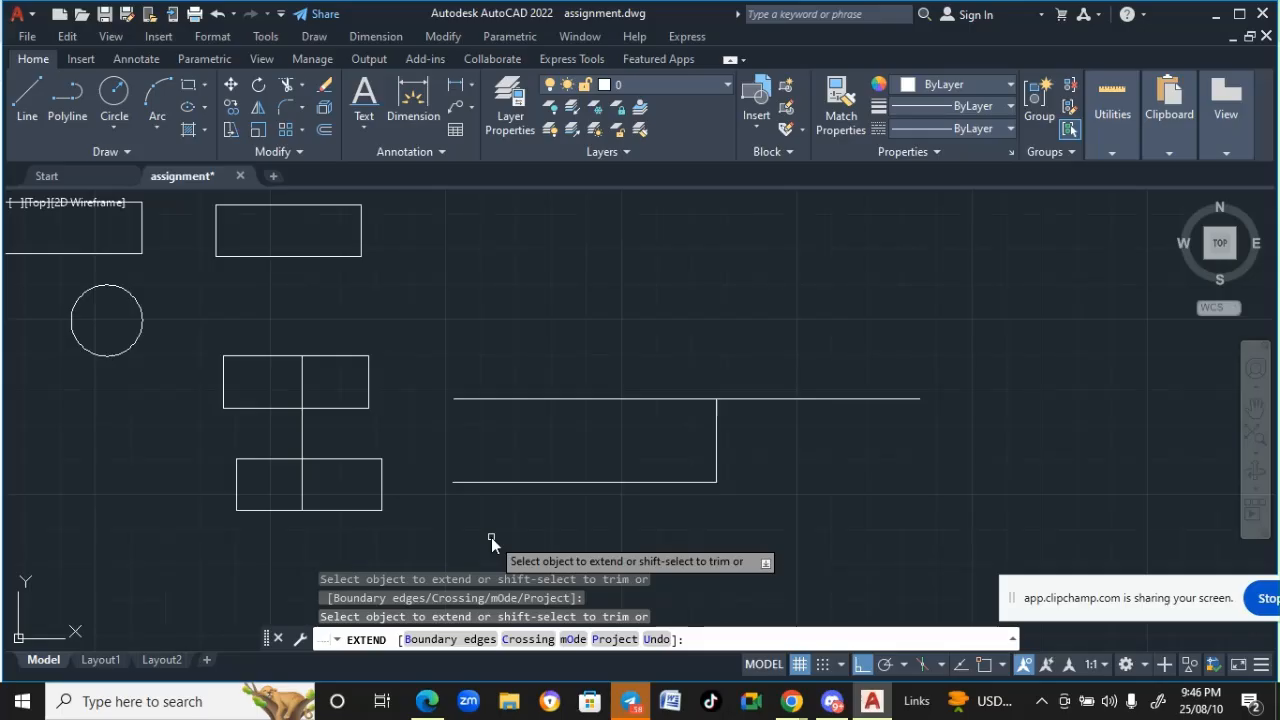
drag(489, 526, 458, 485)
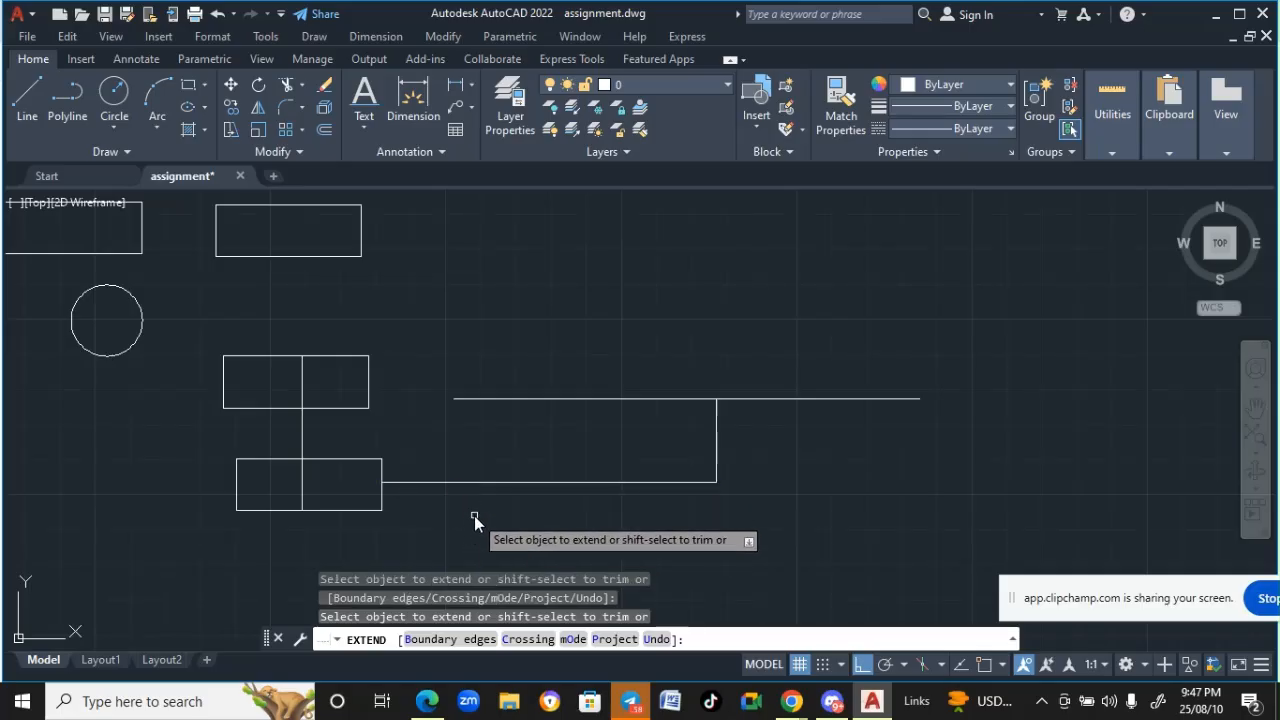
click(480, 400)
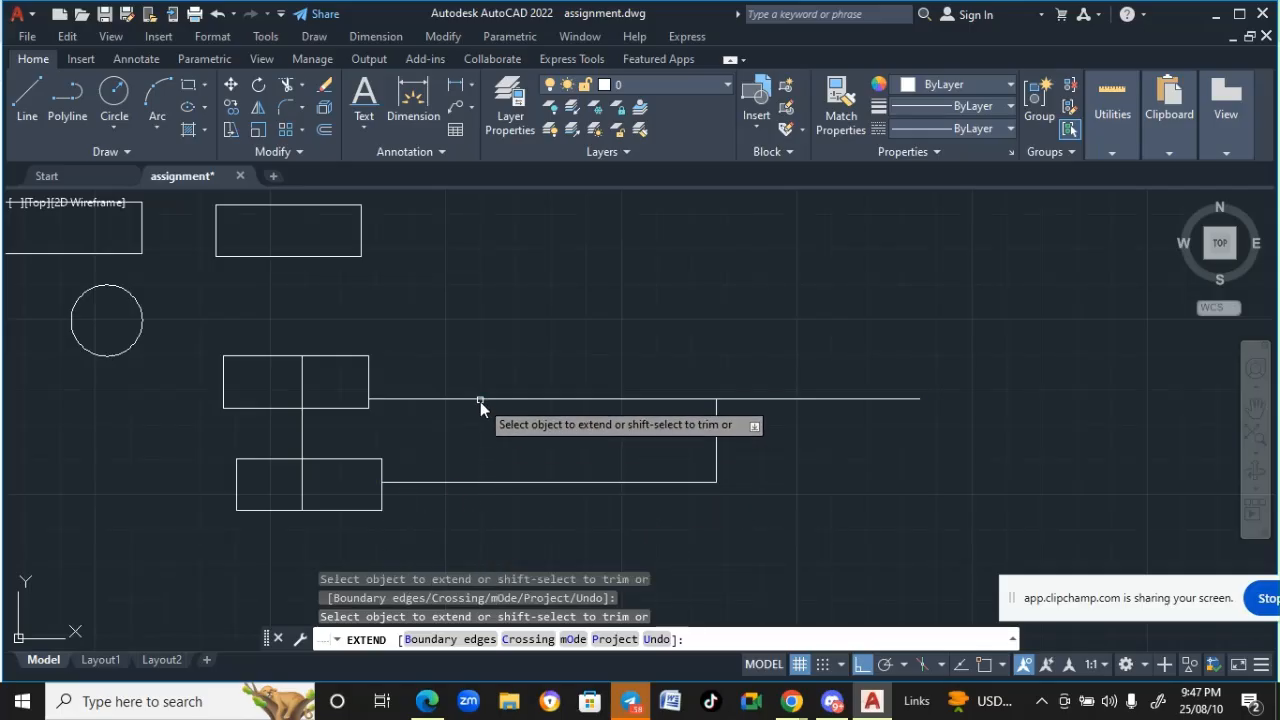
click(304, 391)
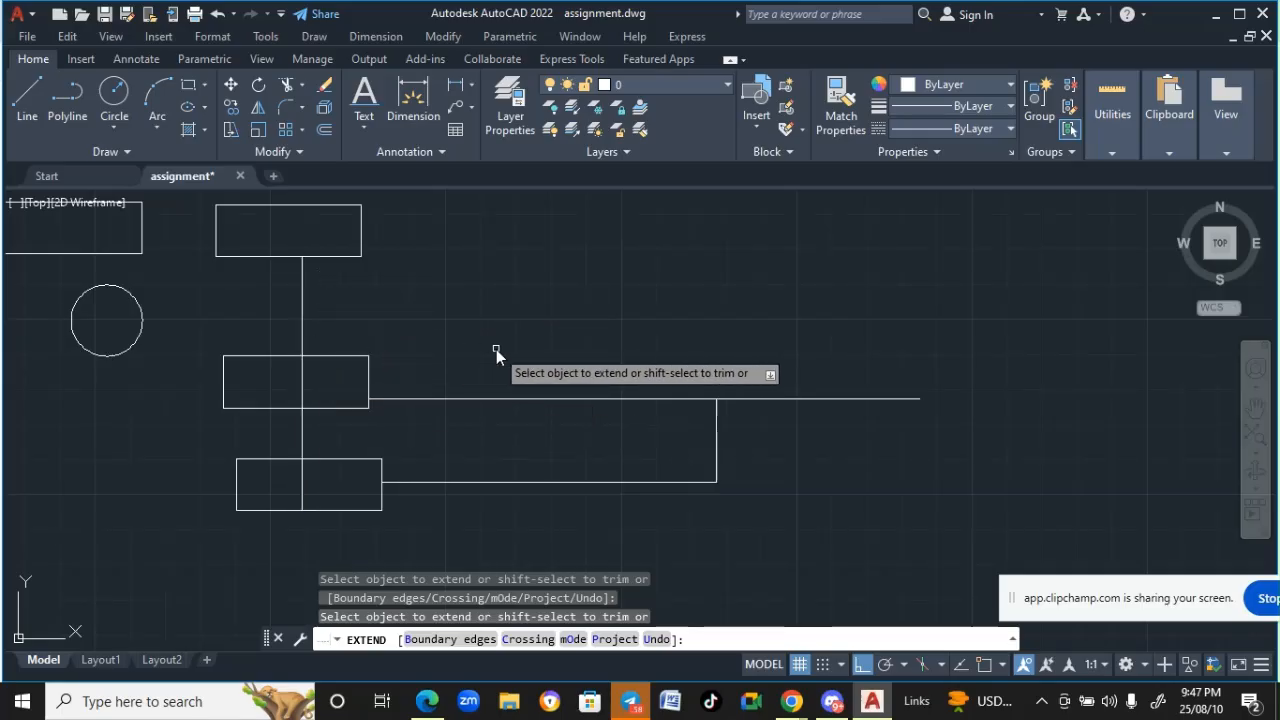
key(Return)
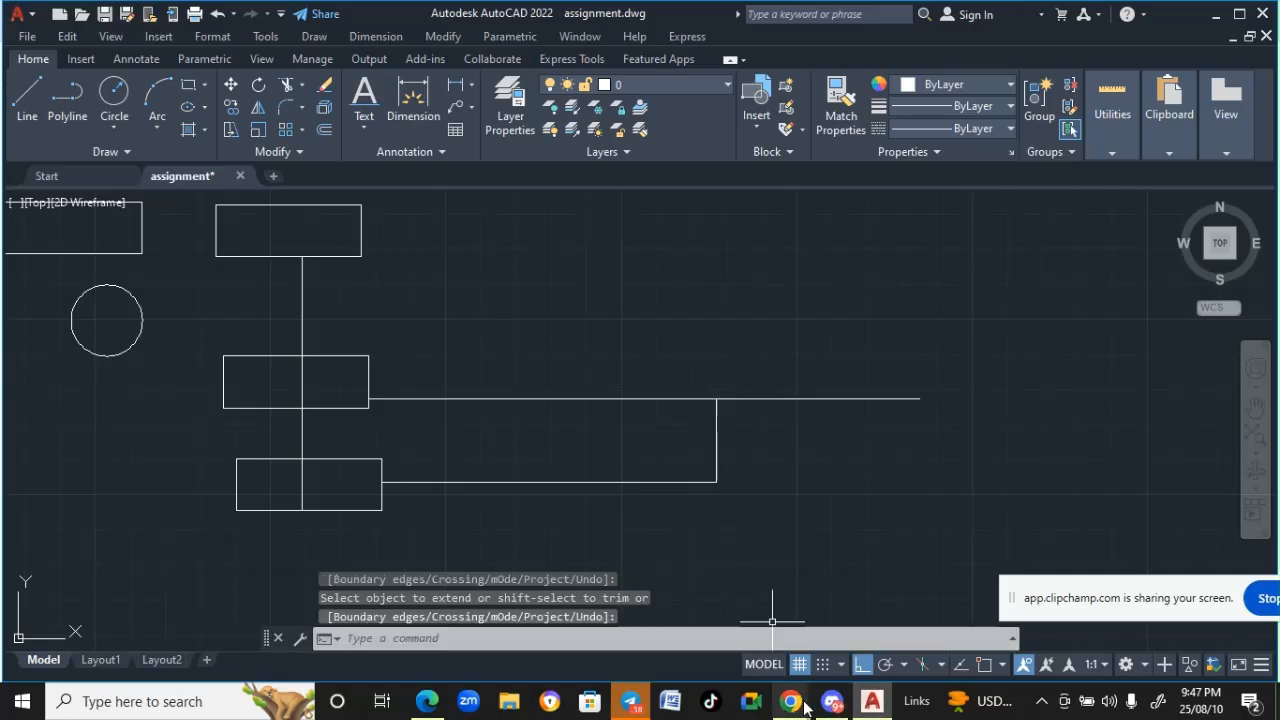
Switch to the Google Docs shortcut list, read the entry for shortcut #8, and return to the AutoCAD drawing.
mouse_move(805, 706)
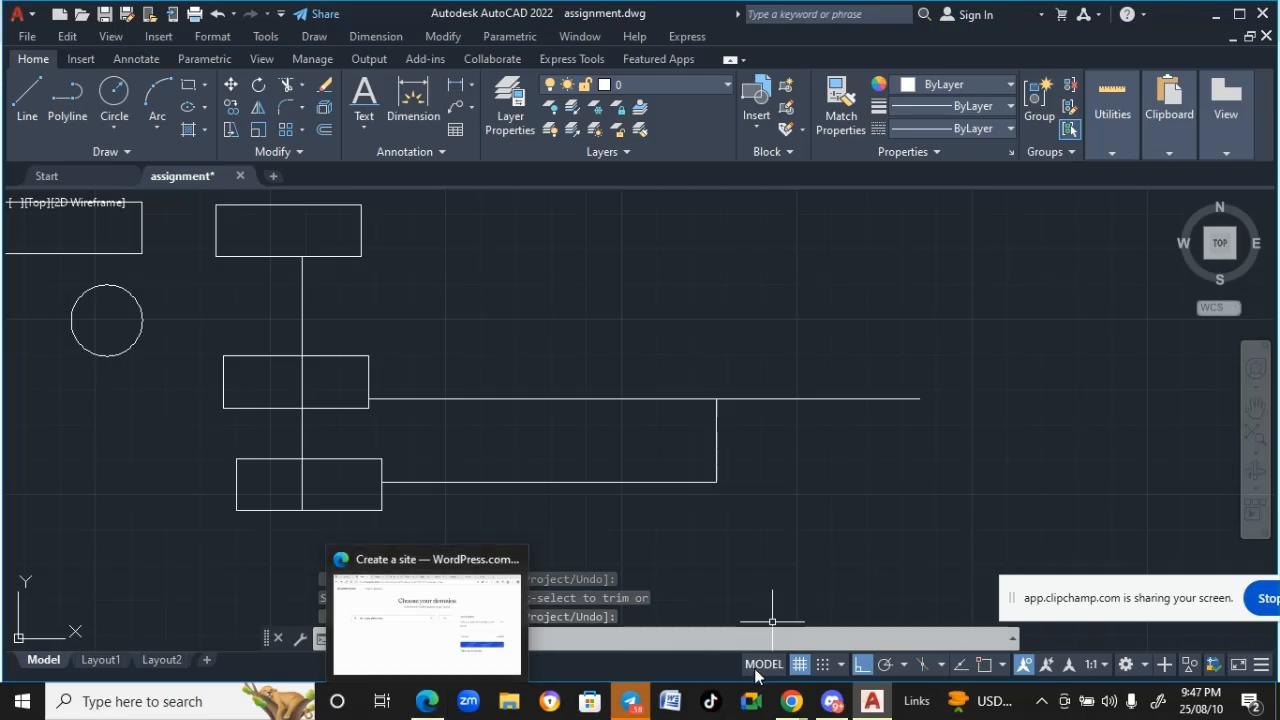
click(126, 665)
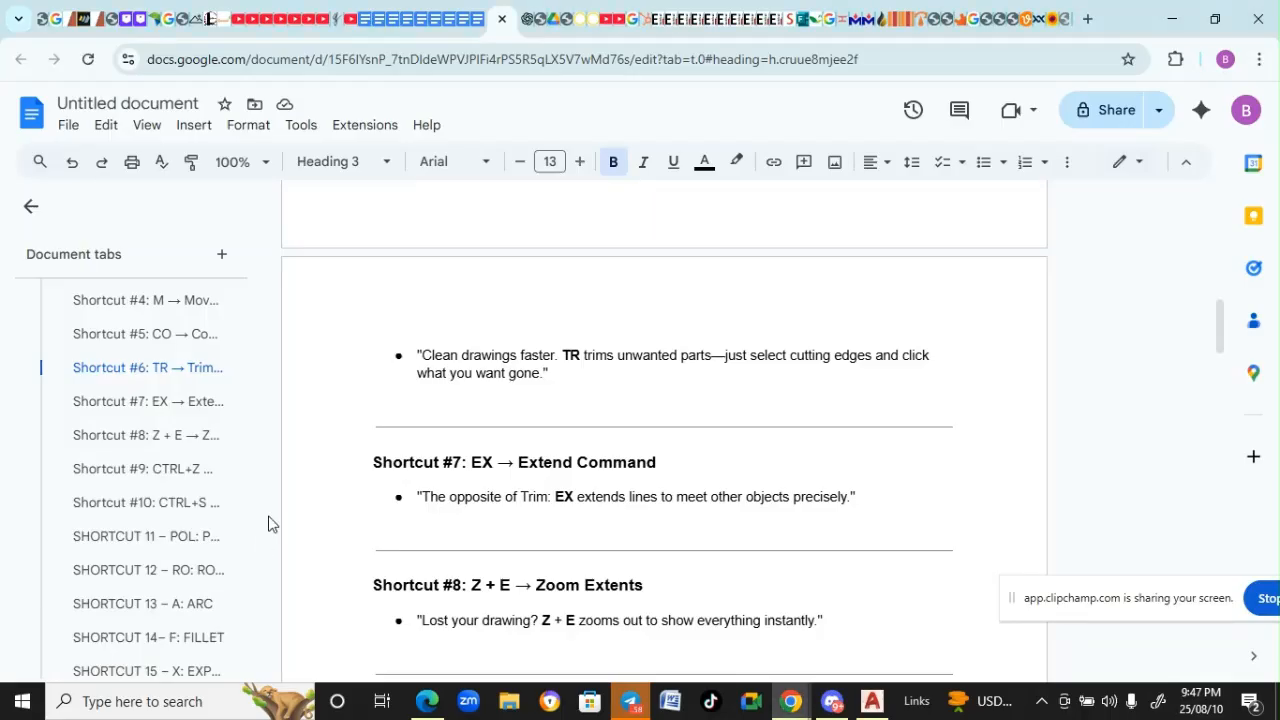
scroll(321, 456, down, 2)
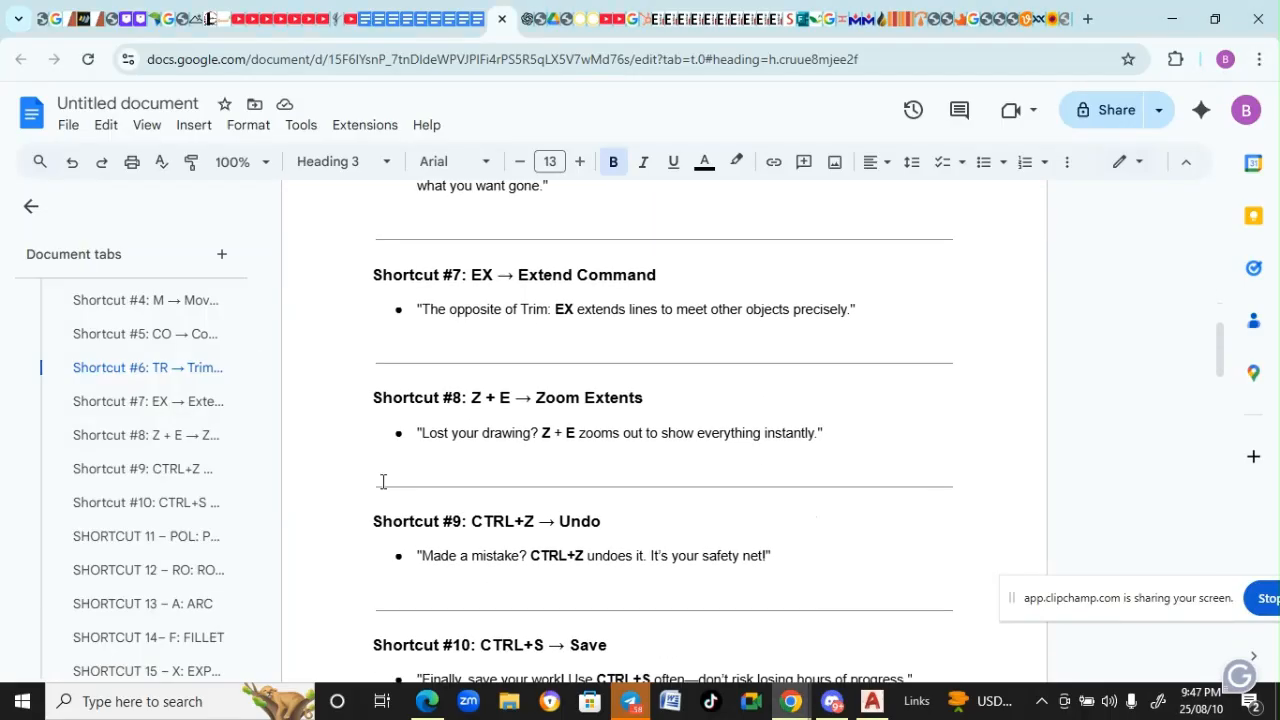
mouse_move(798, 706)
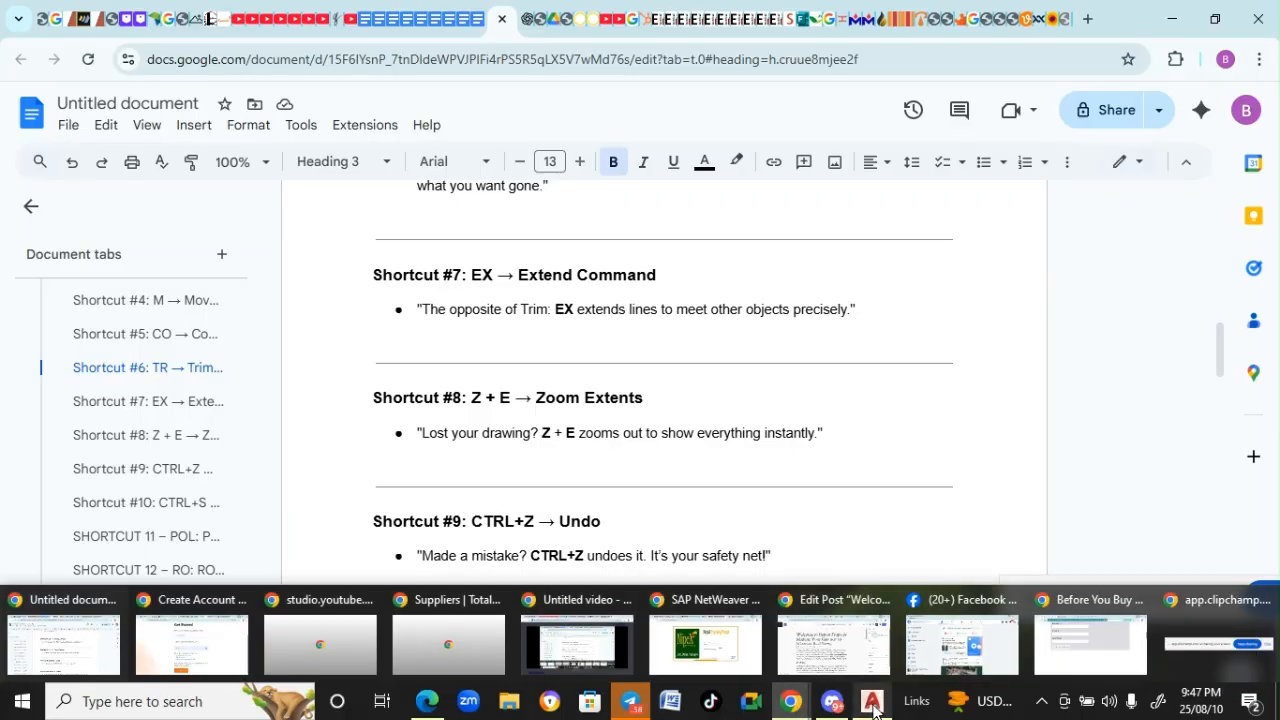
mouse_move(873, 703)
click(873, 639)
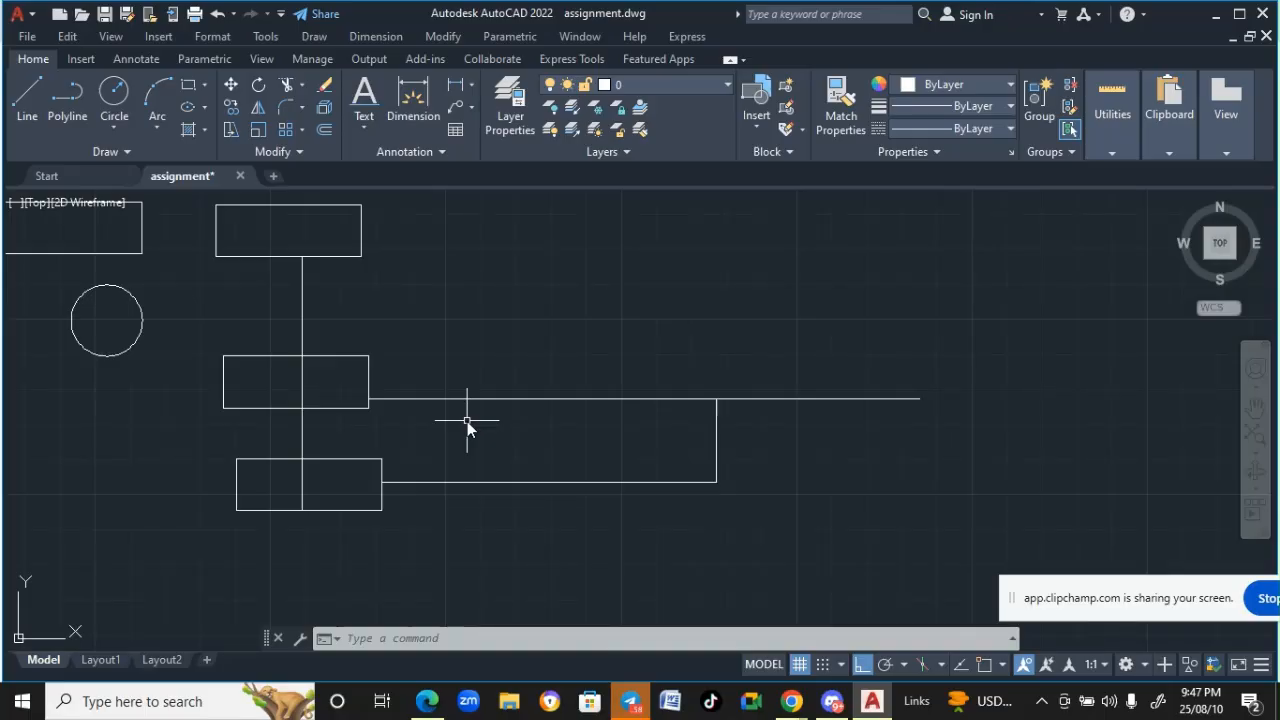
Zoom far into an empty area of the drawing, and bring all objects back into view with Zoom Extents (Z, E).
scroll(467, 421, up, 10)
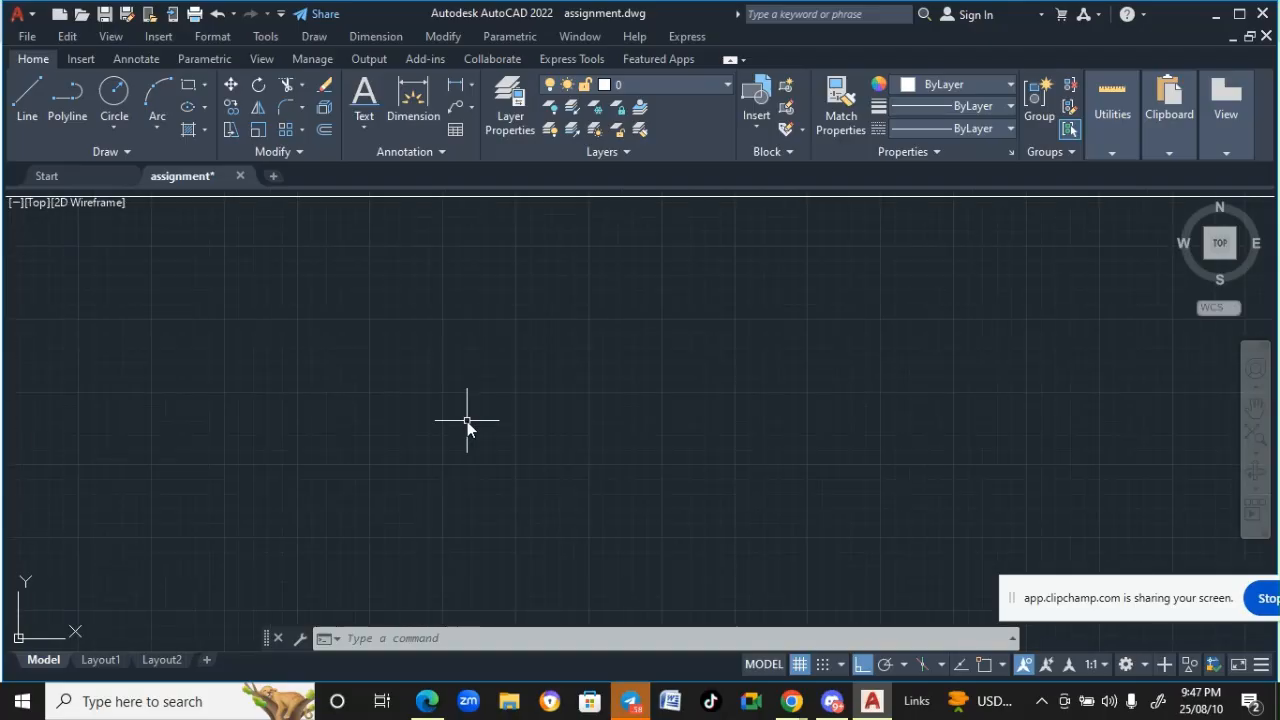
scroll(467, 421, up, 5)
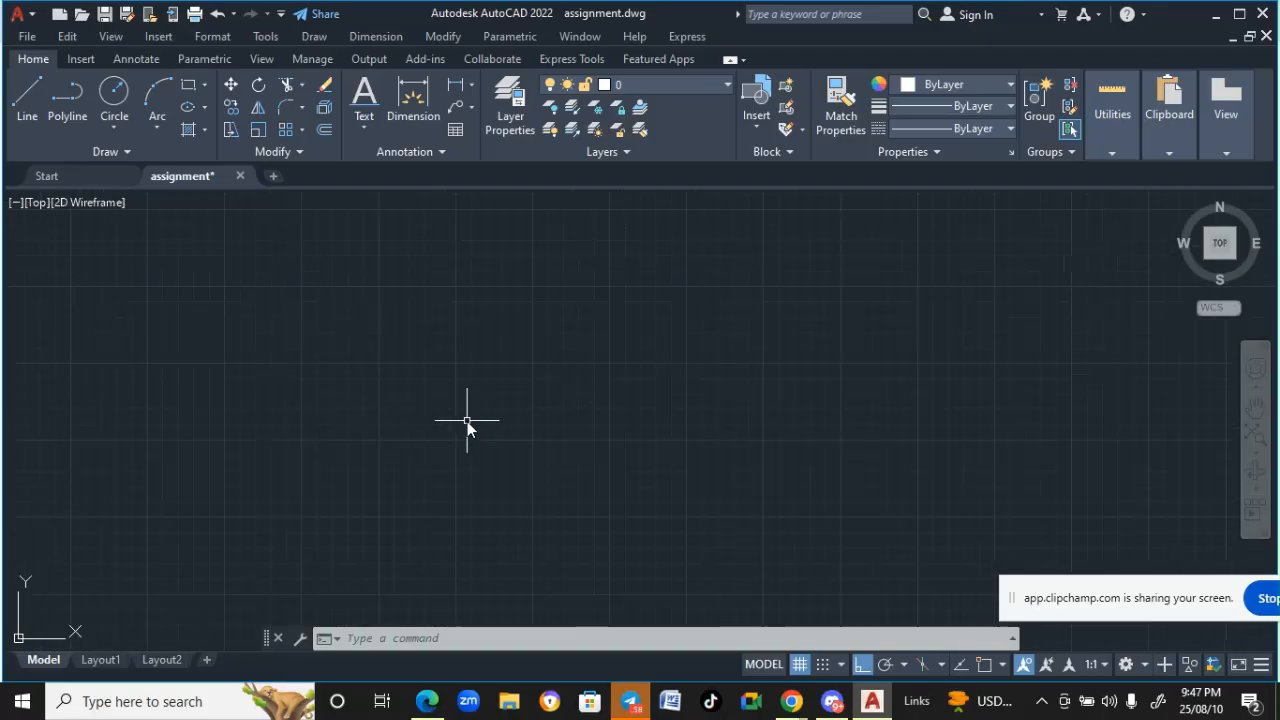
scroll(467, 421, up, 5)
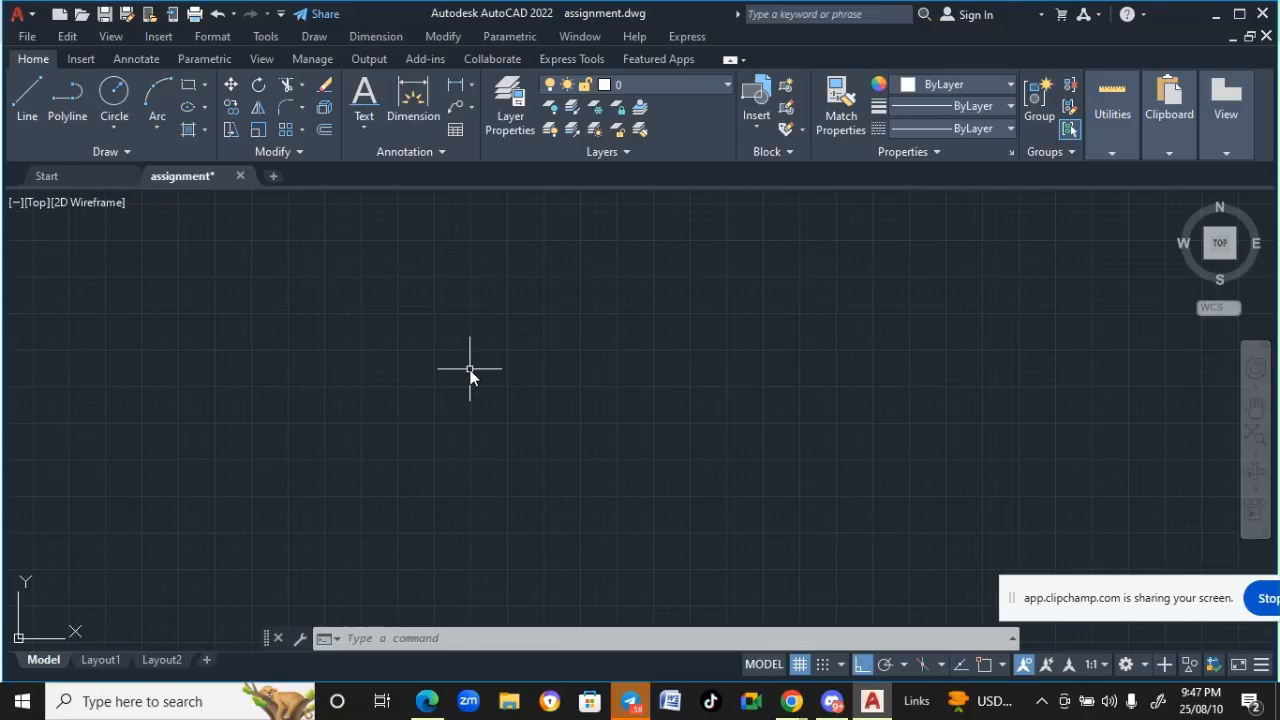
scroll(470, 369, down, 2)
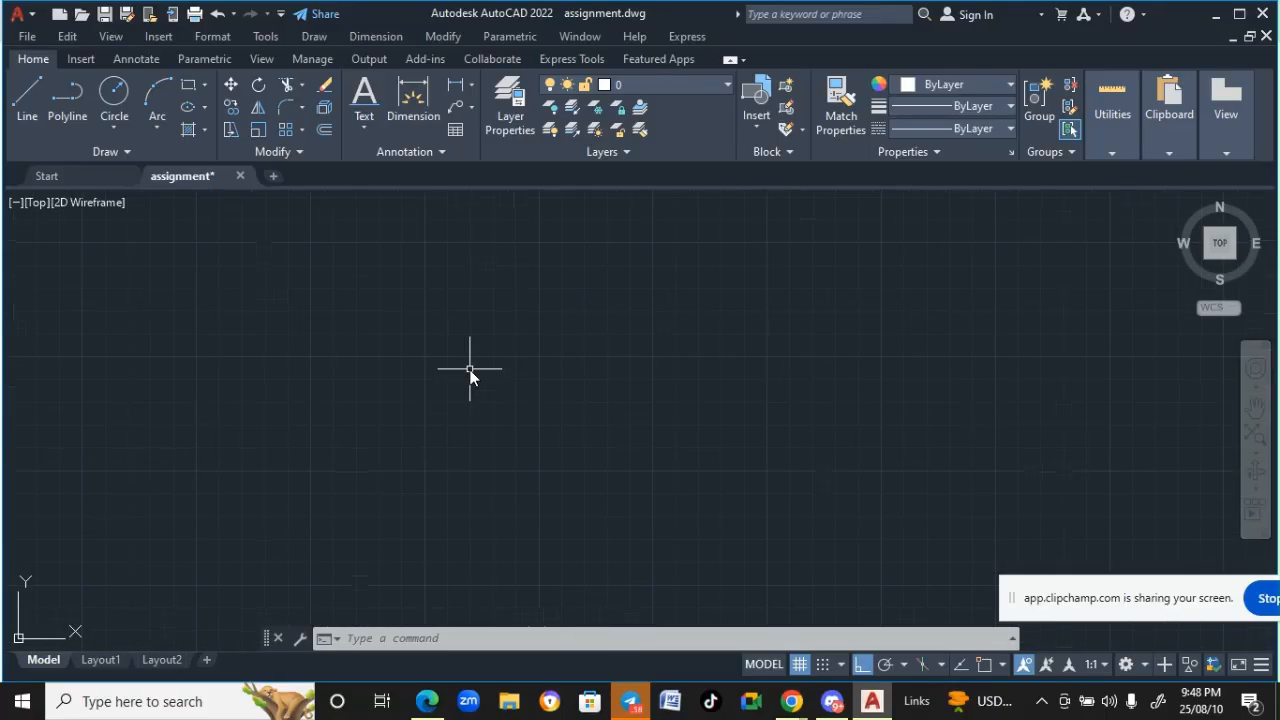
text(z)
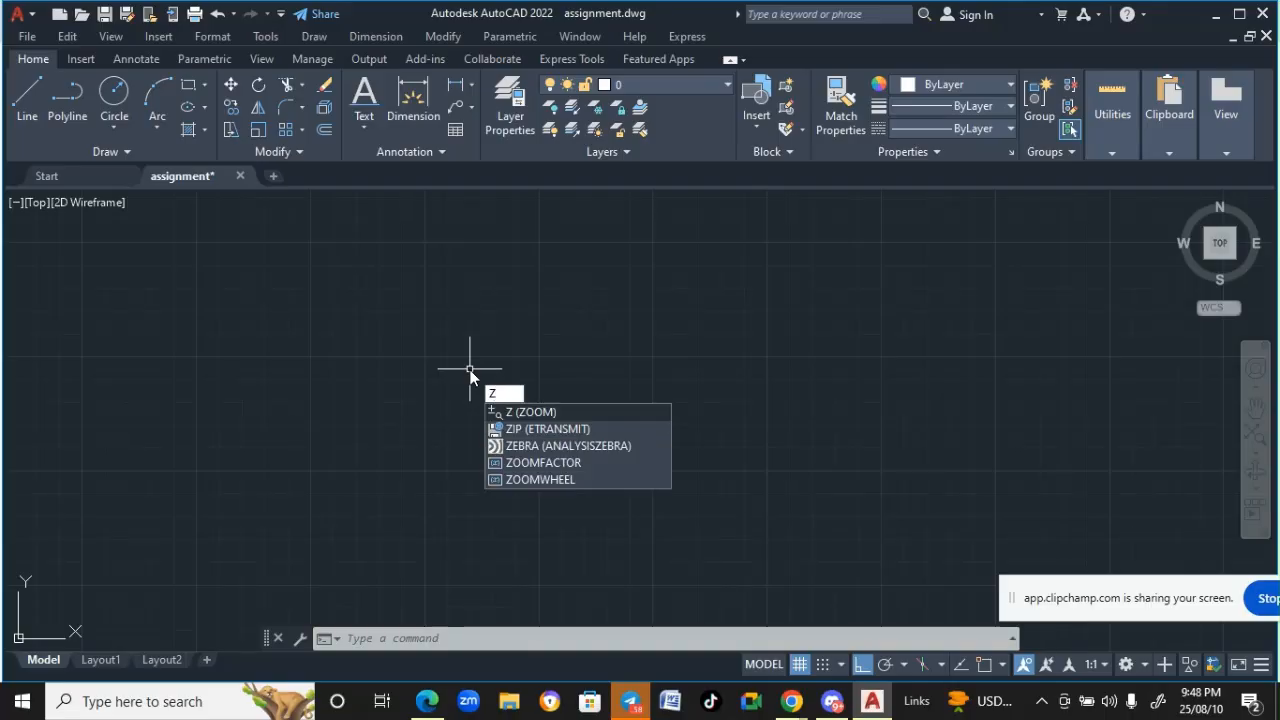
key(Return)
text(e)
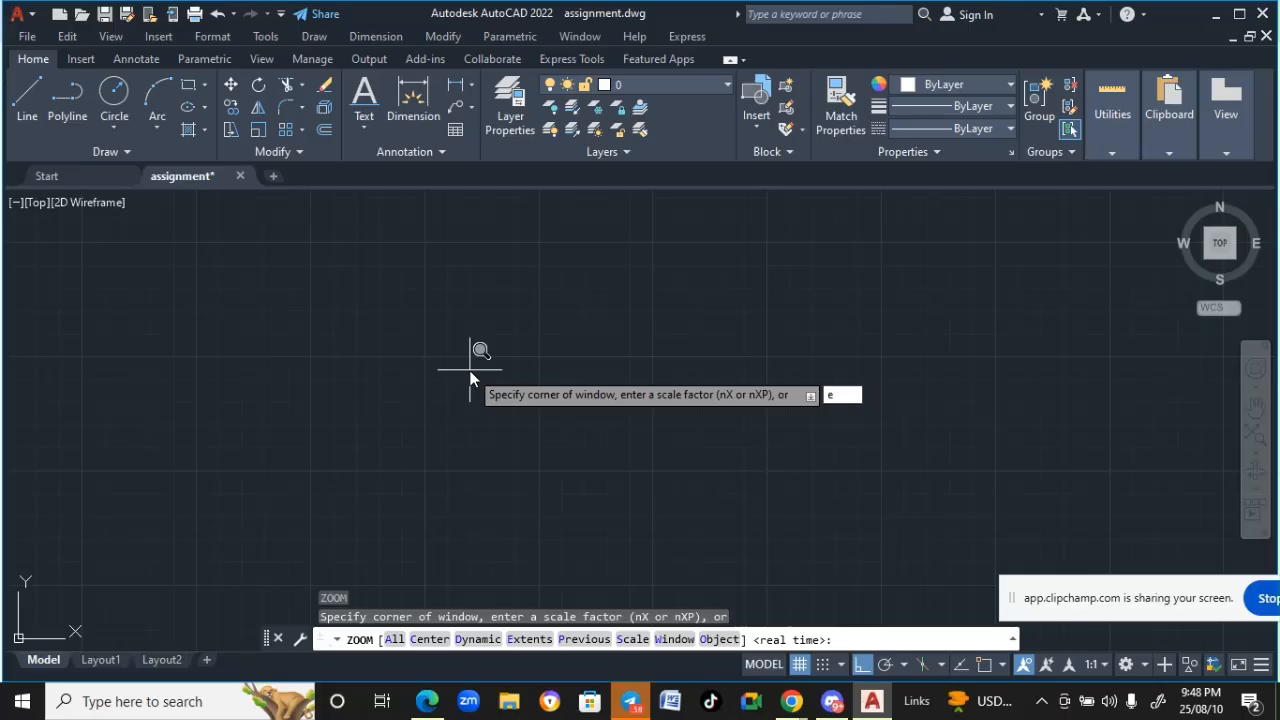
key(Return)
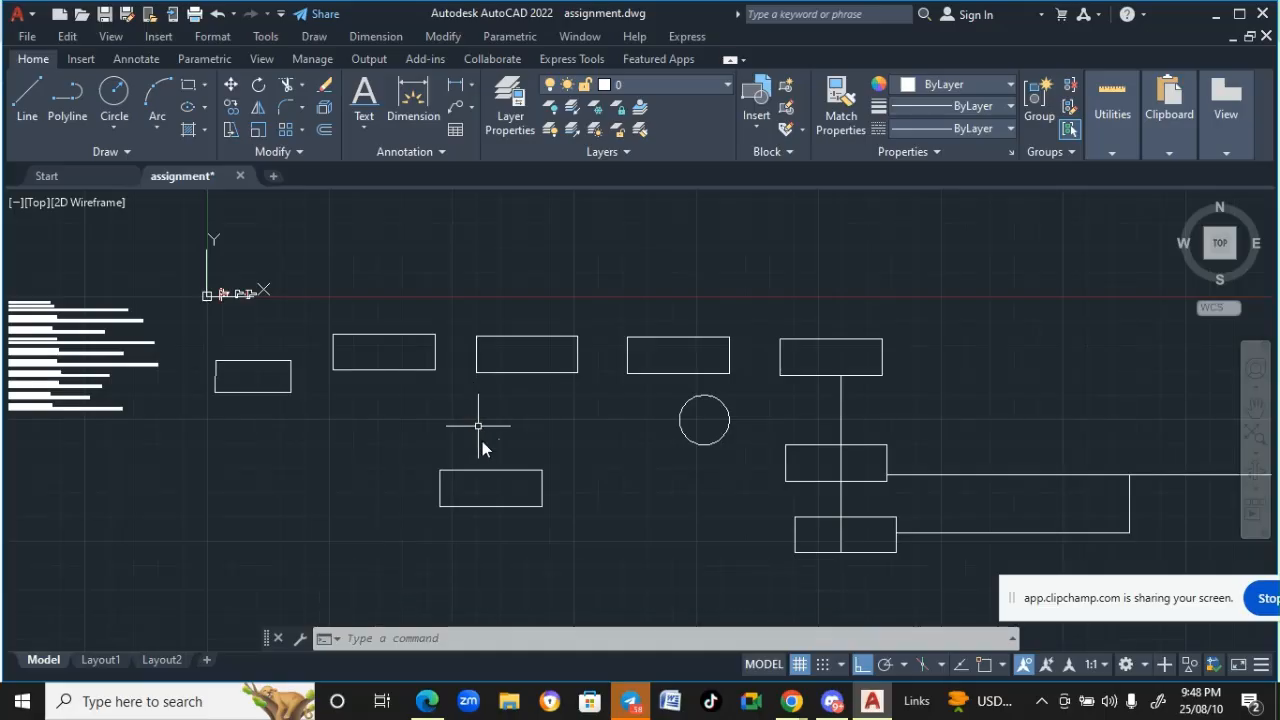
Switch to the Google Docs shortcut list, read the entries for shortcuts #9 and #10, and return to the AutoCAD drawing.
mouse_move(805, 703)
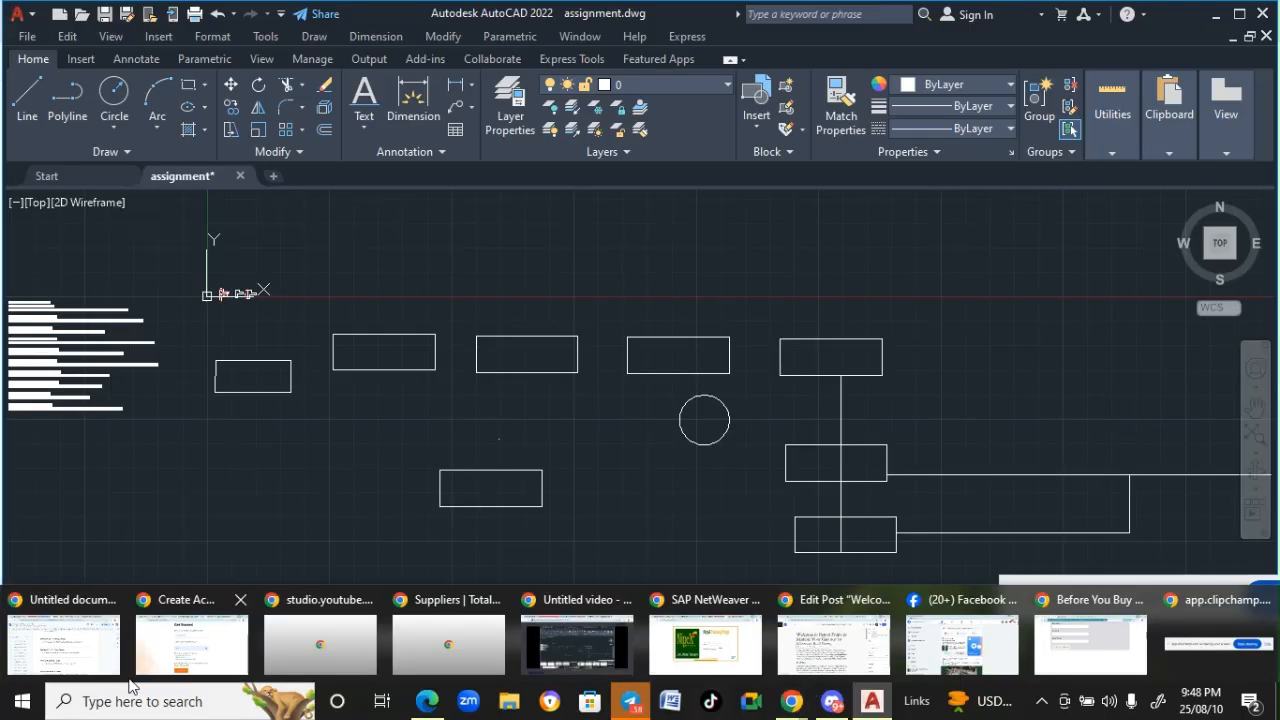
click(84, 660)
scroll(329, 508, down, 1)
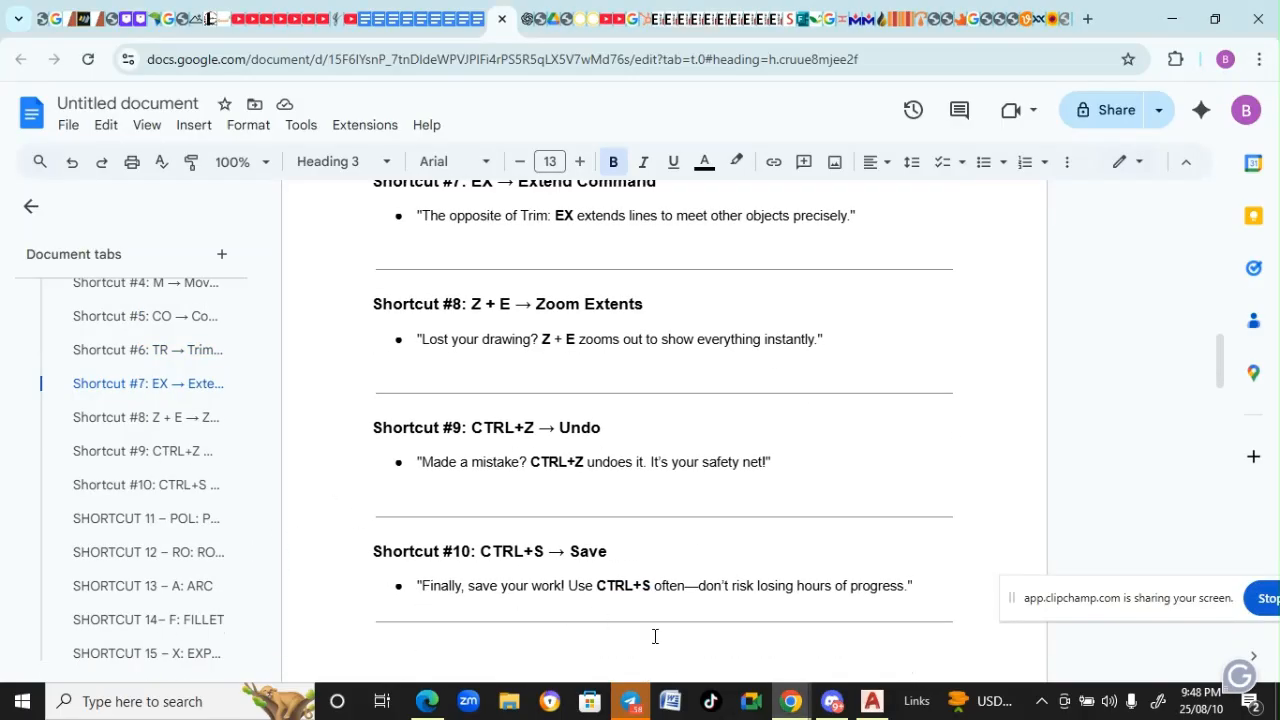
mouse_move(791, 703)
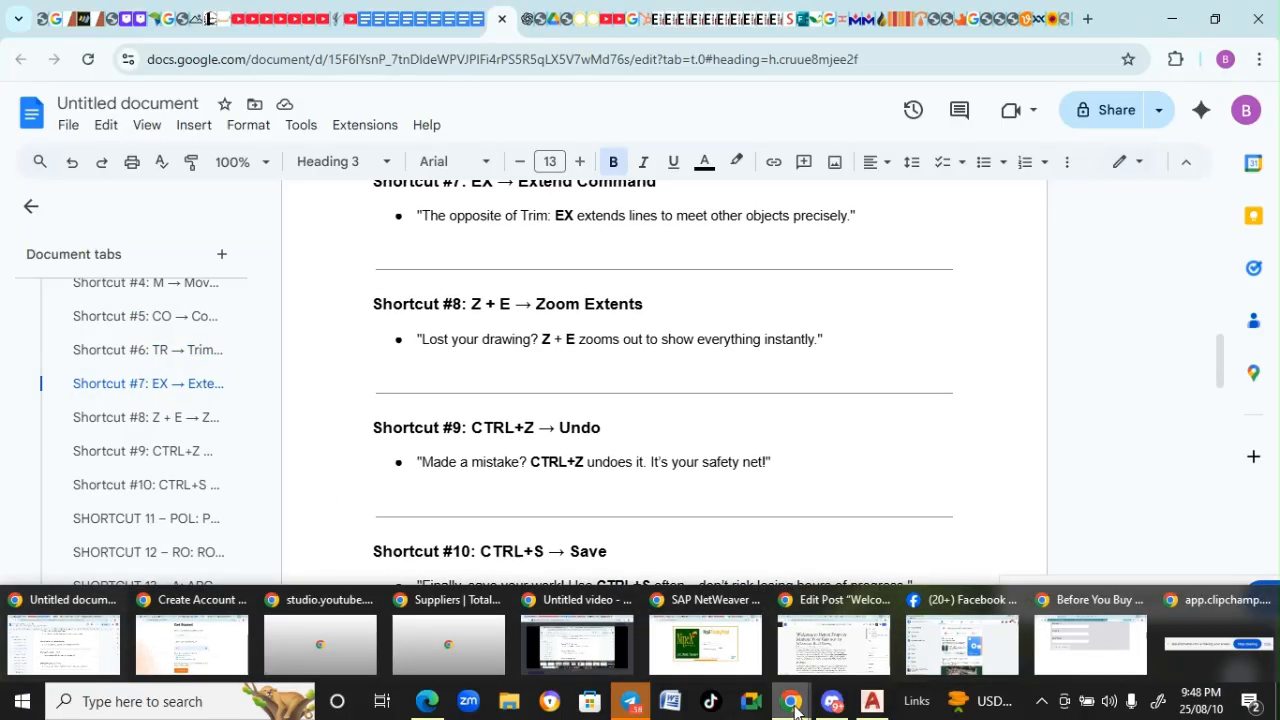
click(868, 644)
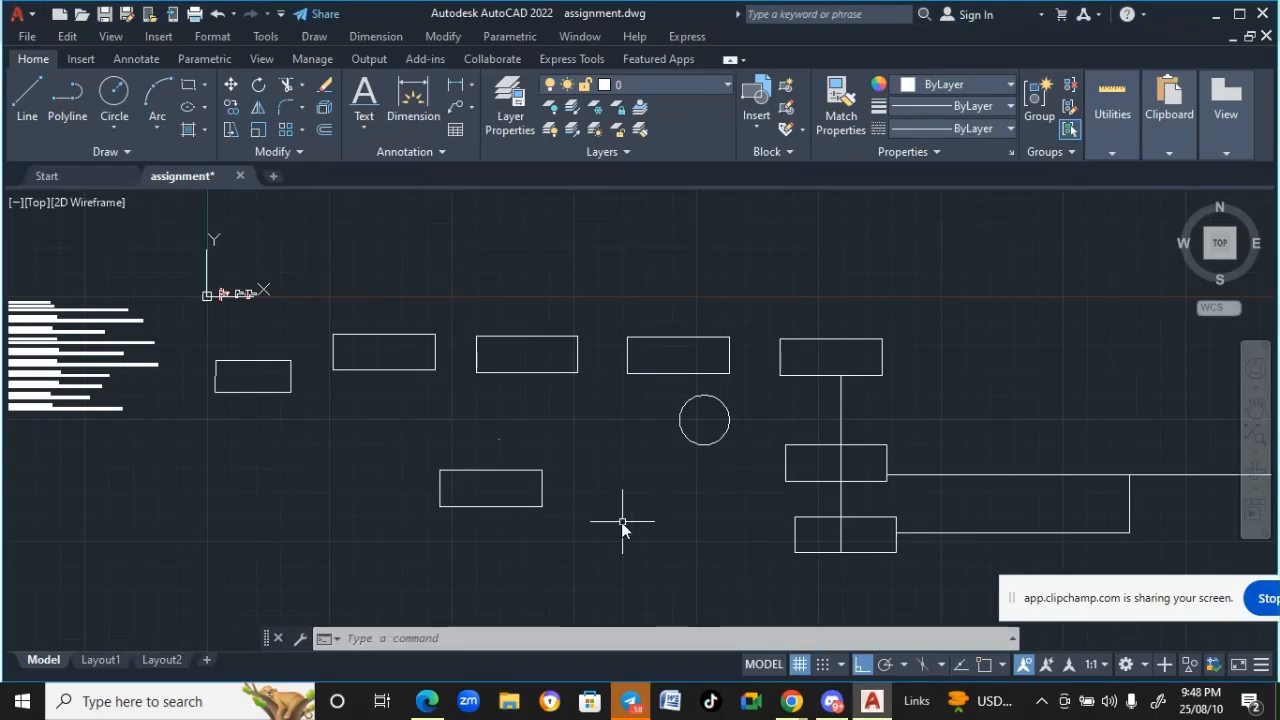
Draw a stepped chain of three Line segments below the lone rectangle, running right, down and right again.
middle_drag(600, 509, 508, 433)
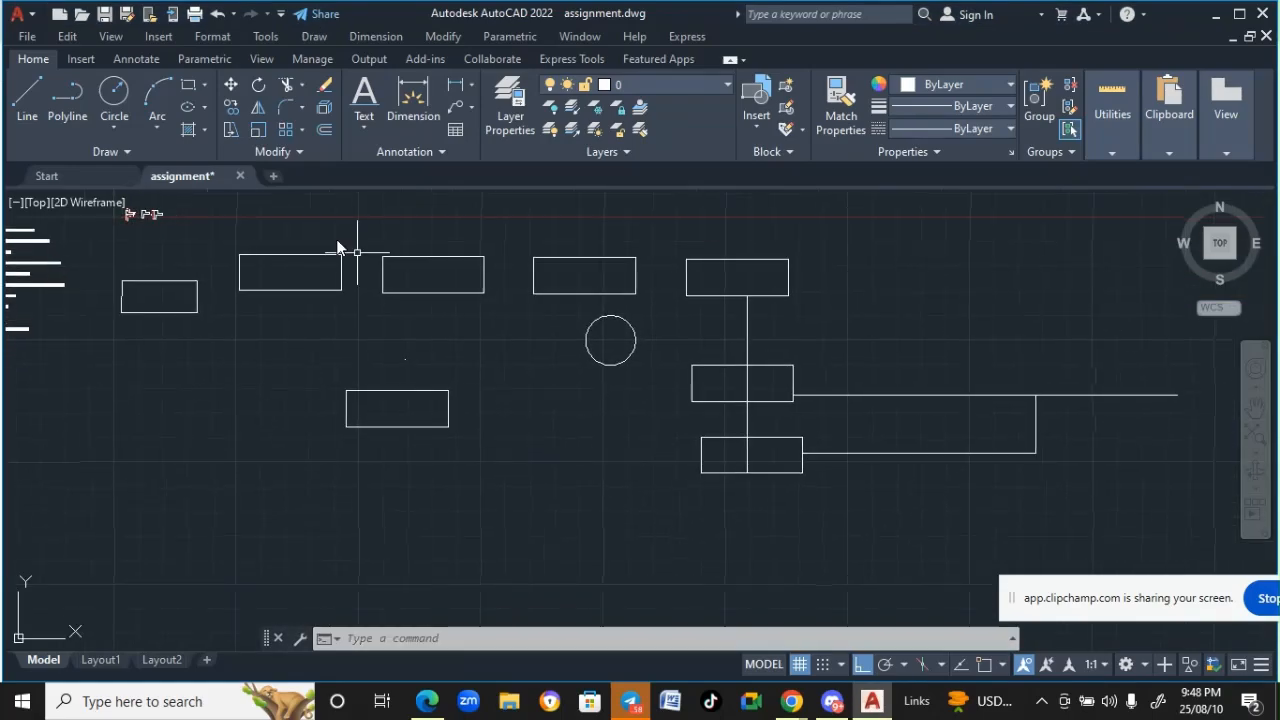
click(28, 100)
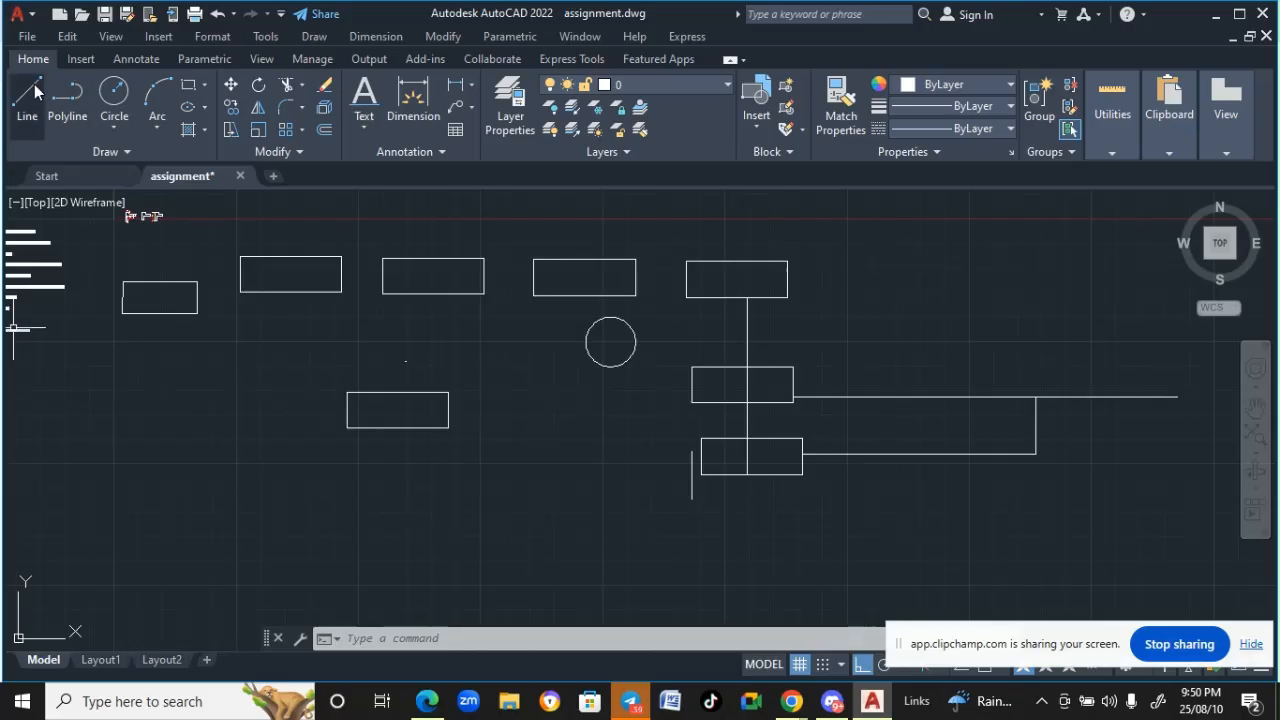
click(30, 95)
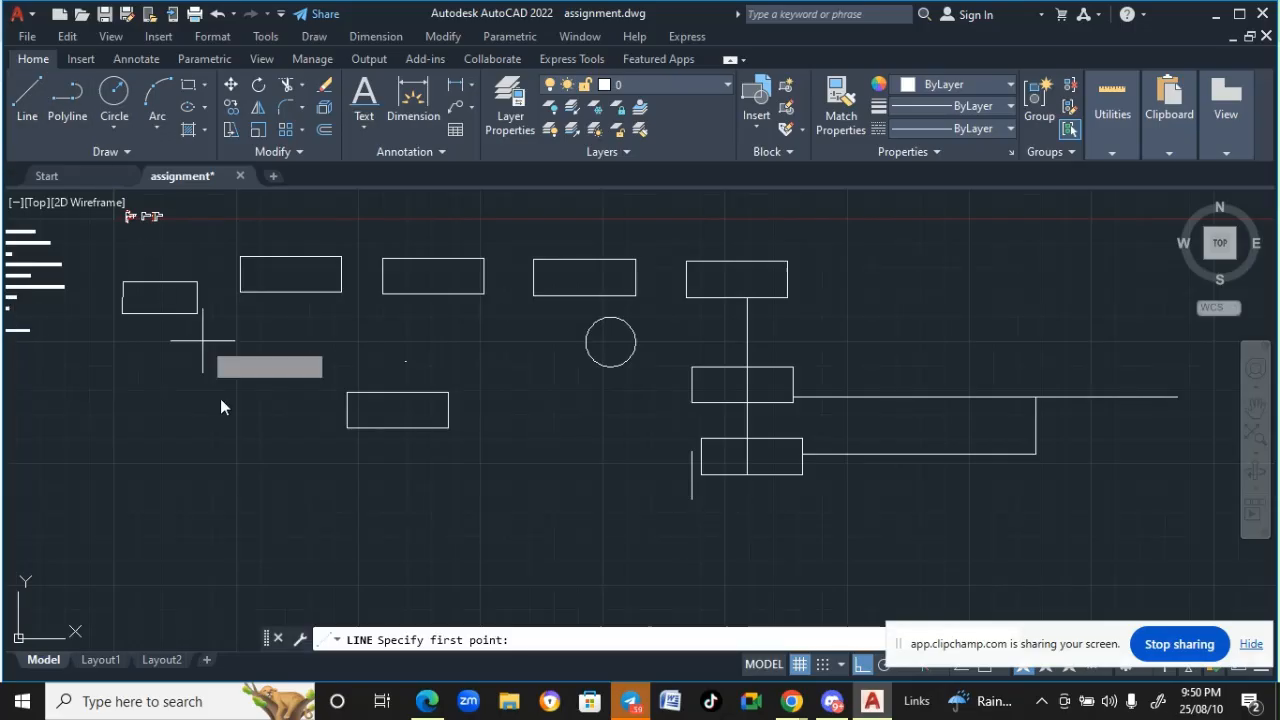
click(252, 502)
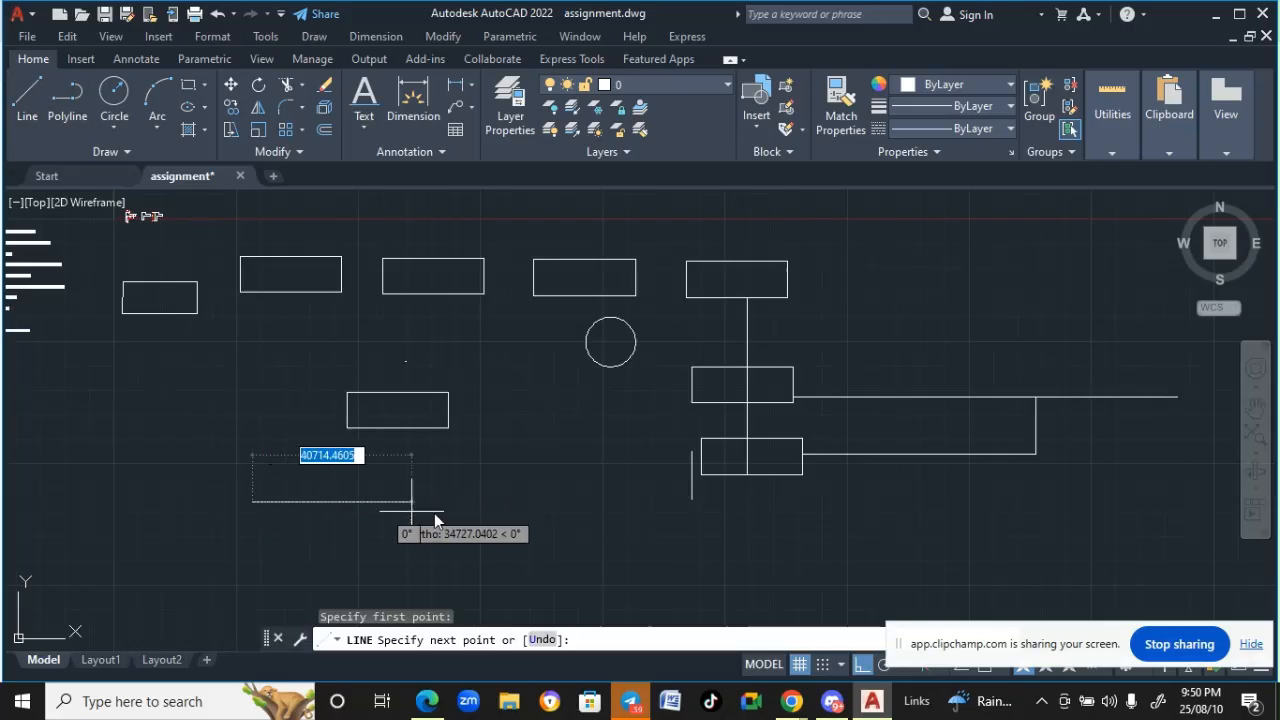
click(549, 509)
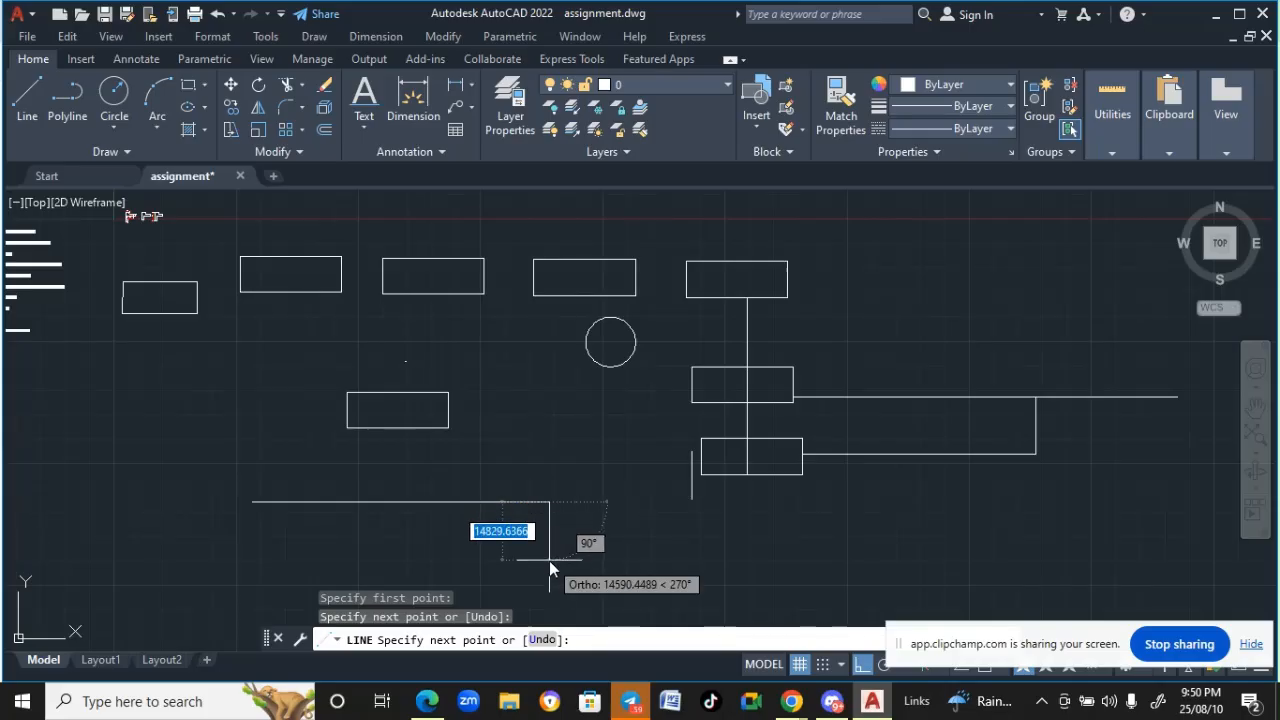
click(549, 560)
click(659, 566)
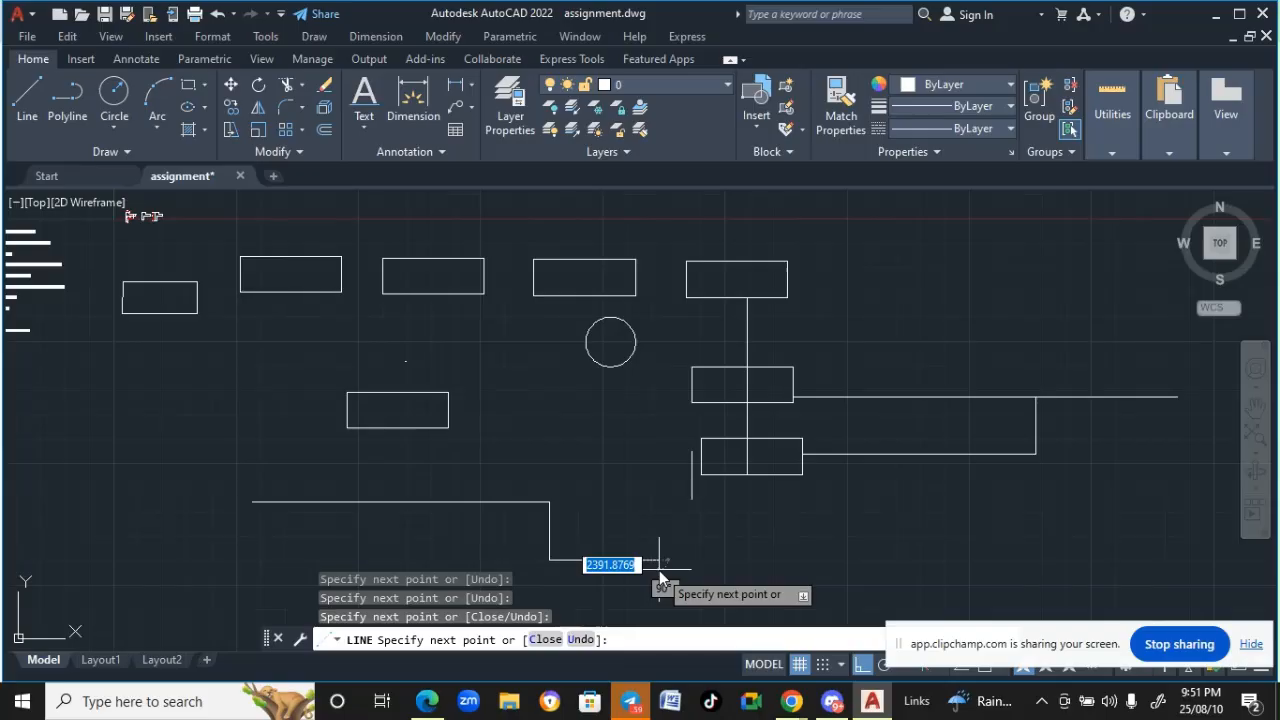
Undo the three line segments one at a time and draw a single longer horizontal segment from the same start point.
key(ctrl+z)
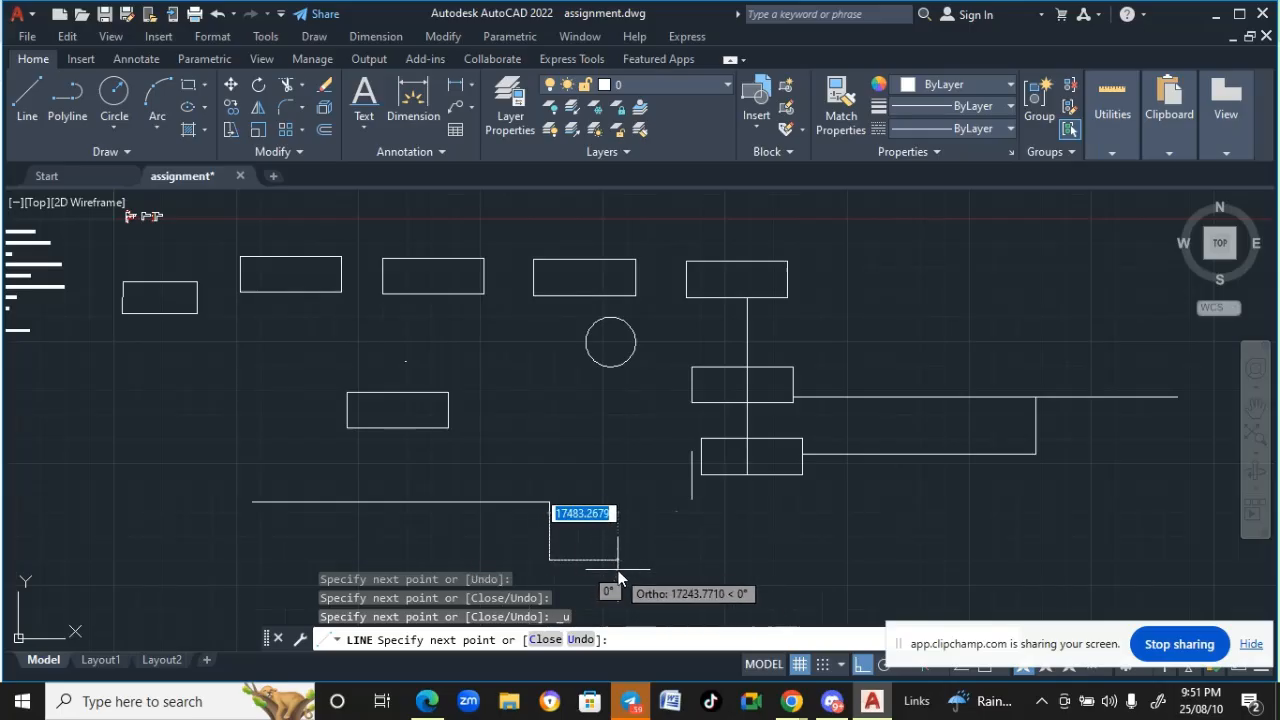
key(ctrl+z)
key(ctrl+z)
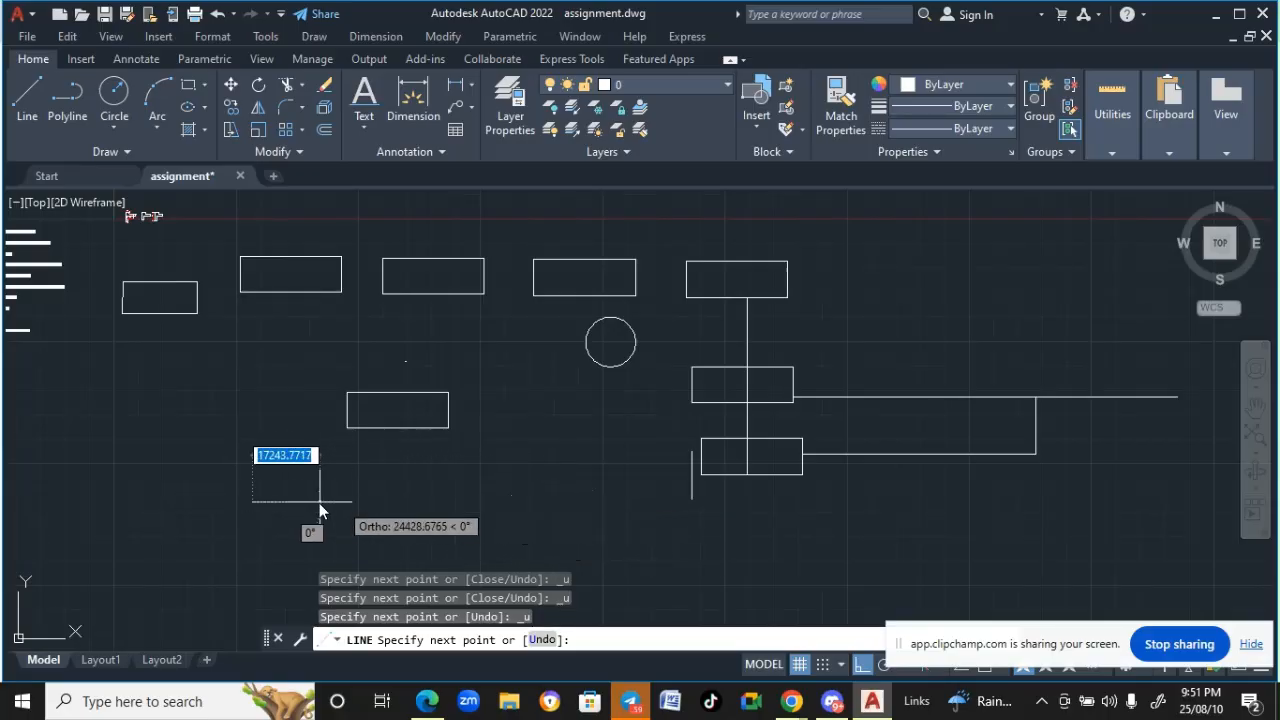
click(580, 502)
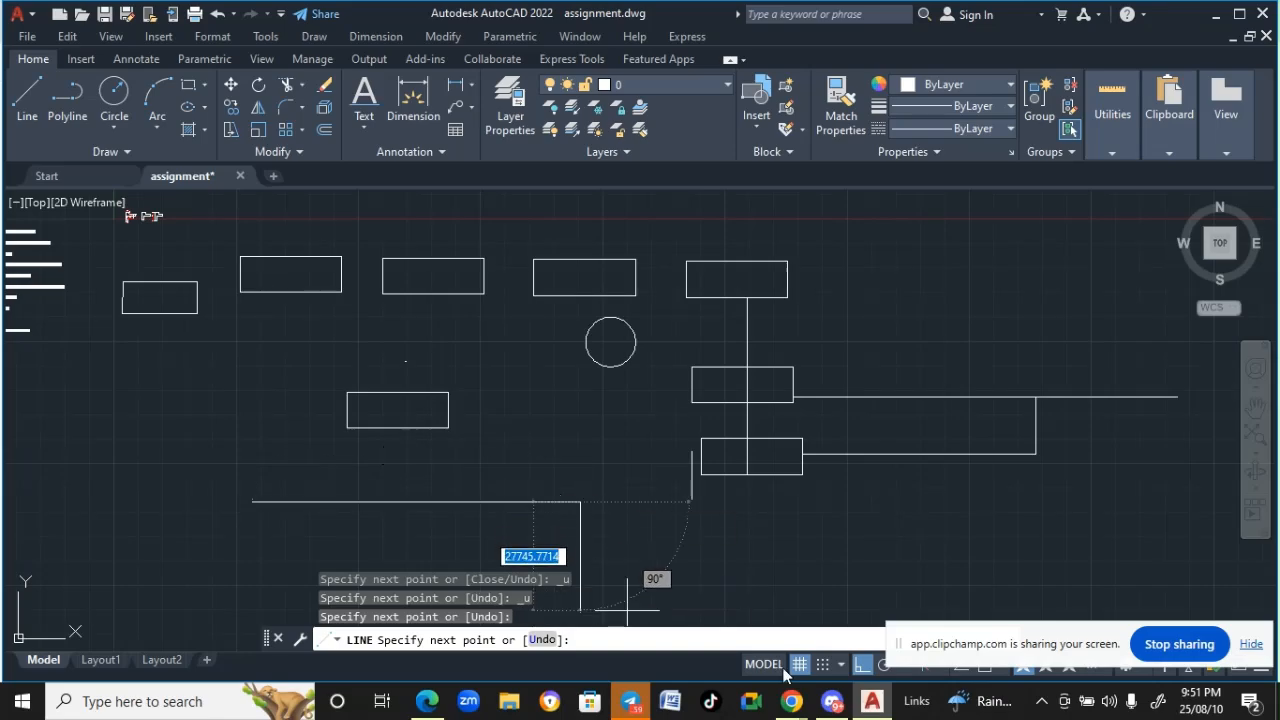
Switch to the Google Docs shortcut list, read the entry for shortcut #10, and return to the AutoCAD drawing.
mouse_move(801, 705)
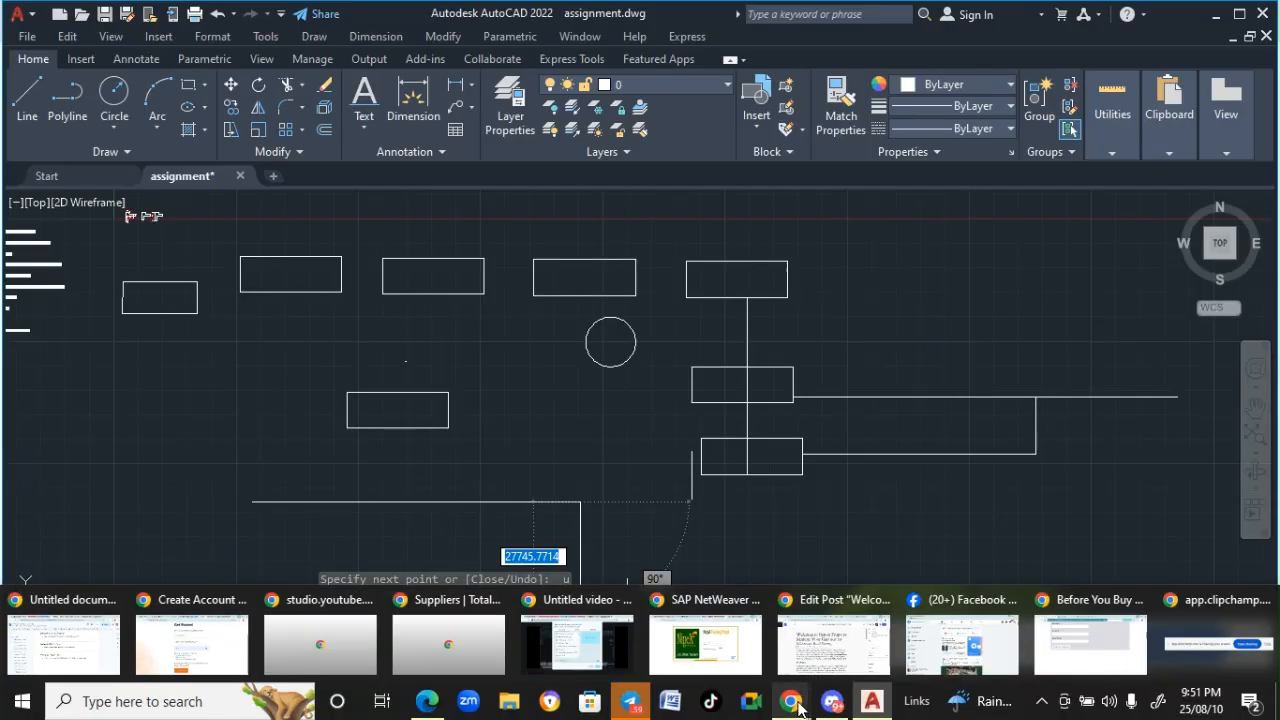
click(73, 645)
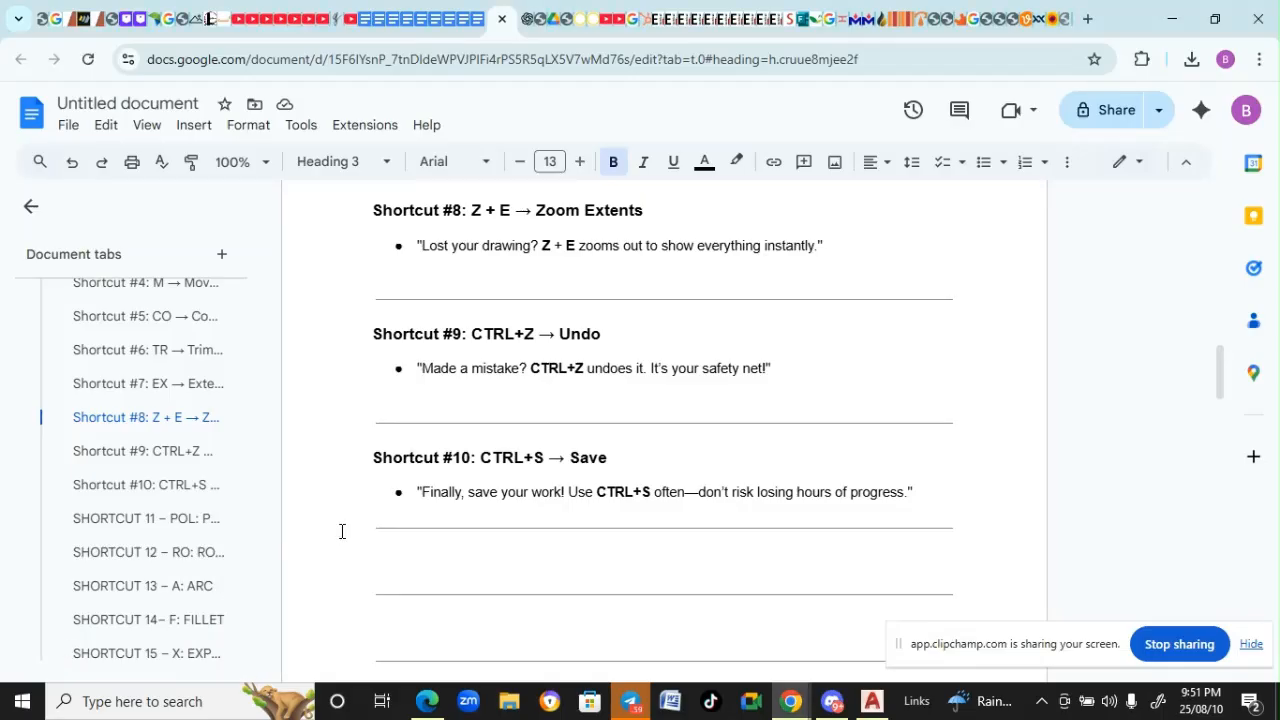
scroll(341, 531, down, 1)
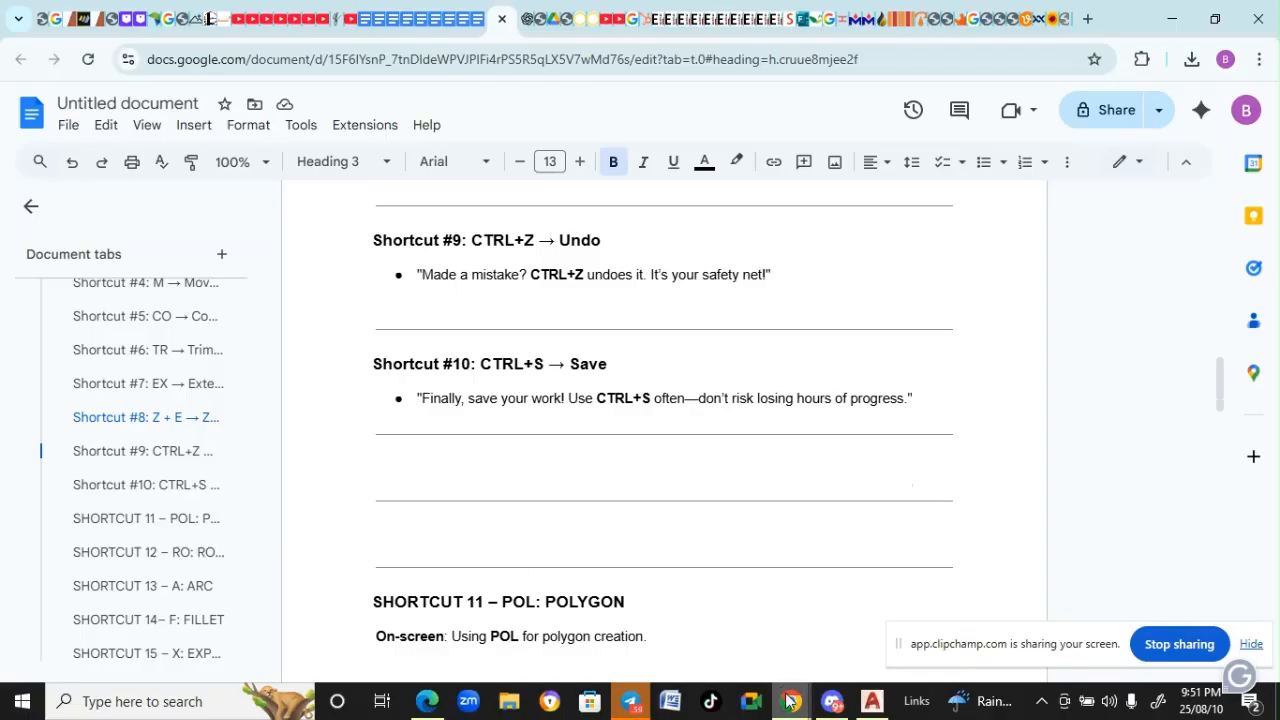
mouse_move(791, 700)
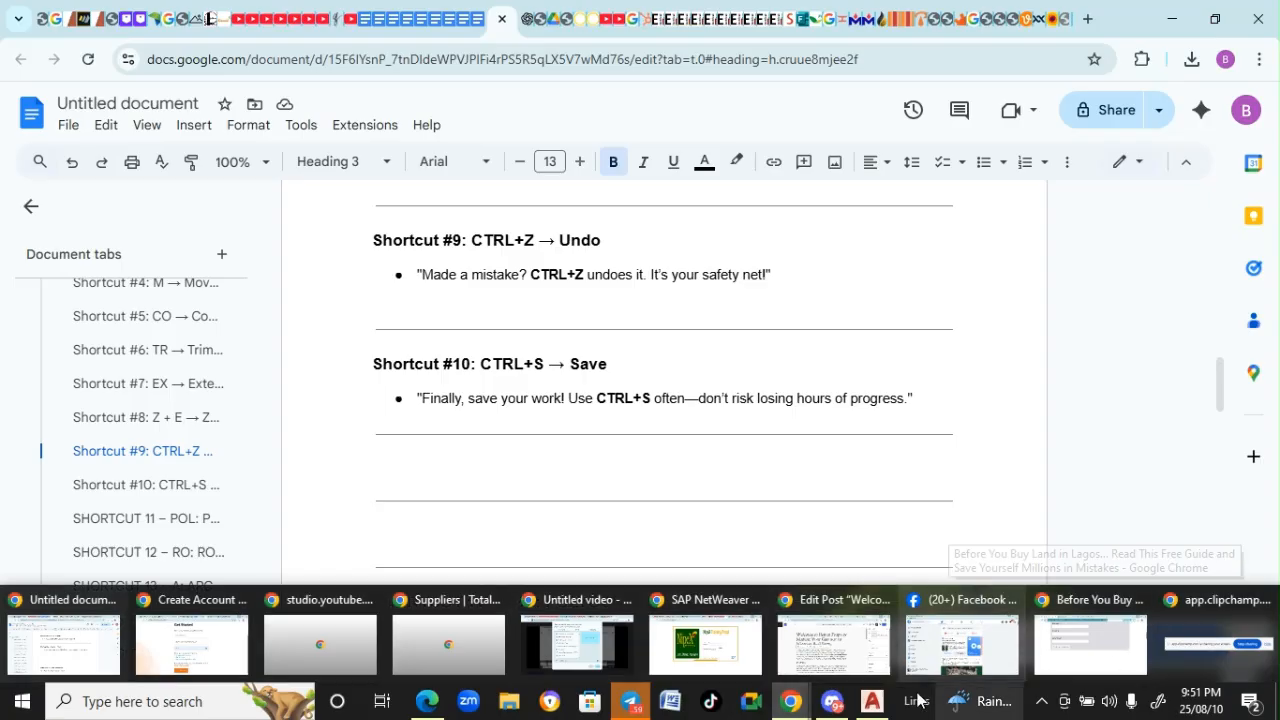
mouse_move(872, 700)
click(883, 650)
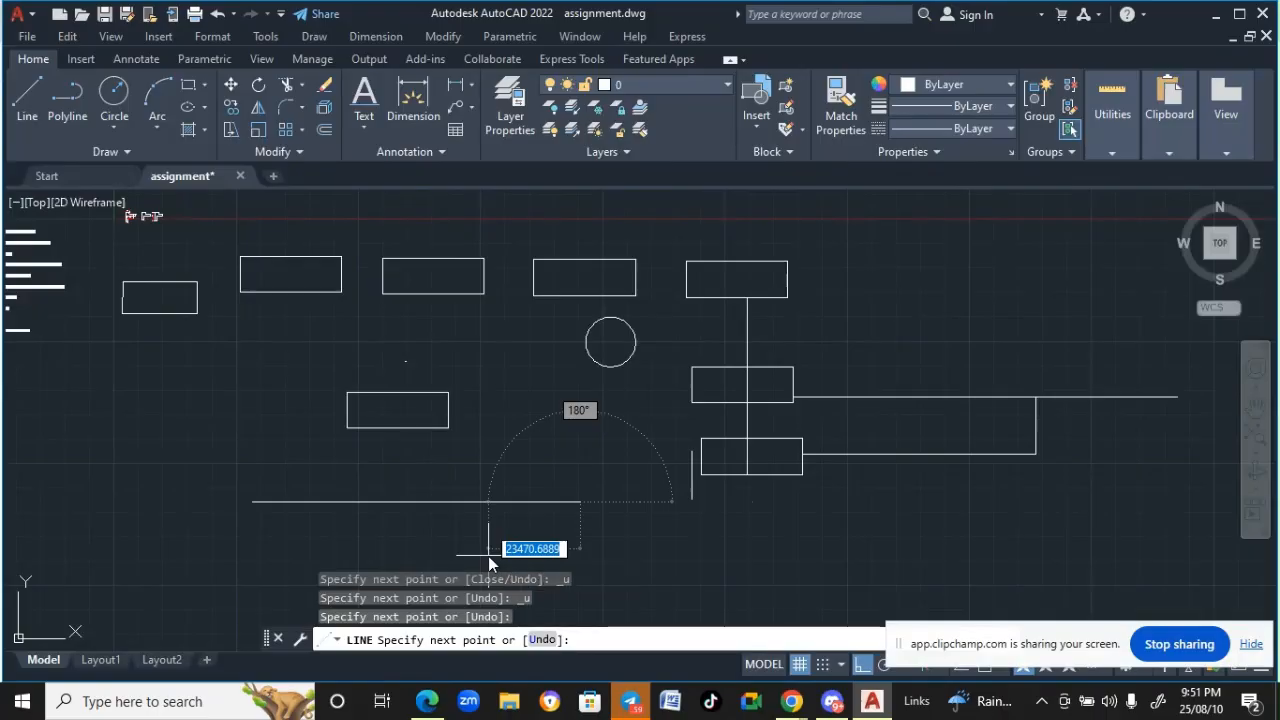
Finish the horizontal line without adding another segment and save the drawing.
key(Return)
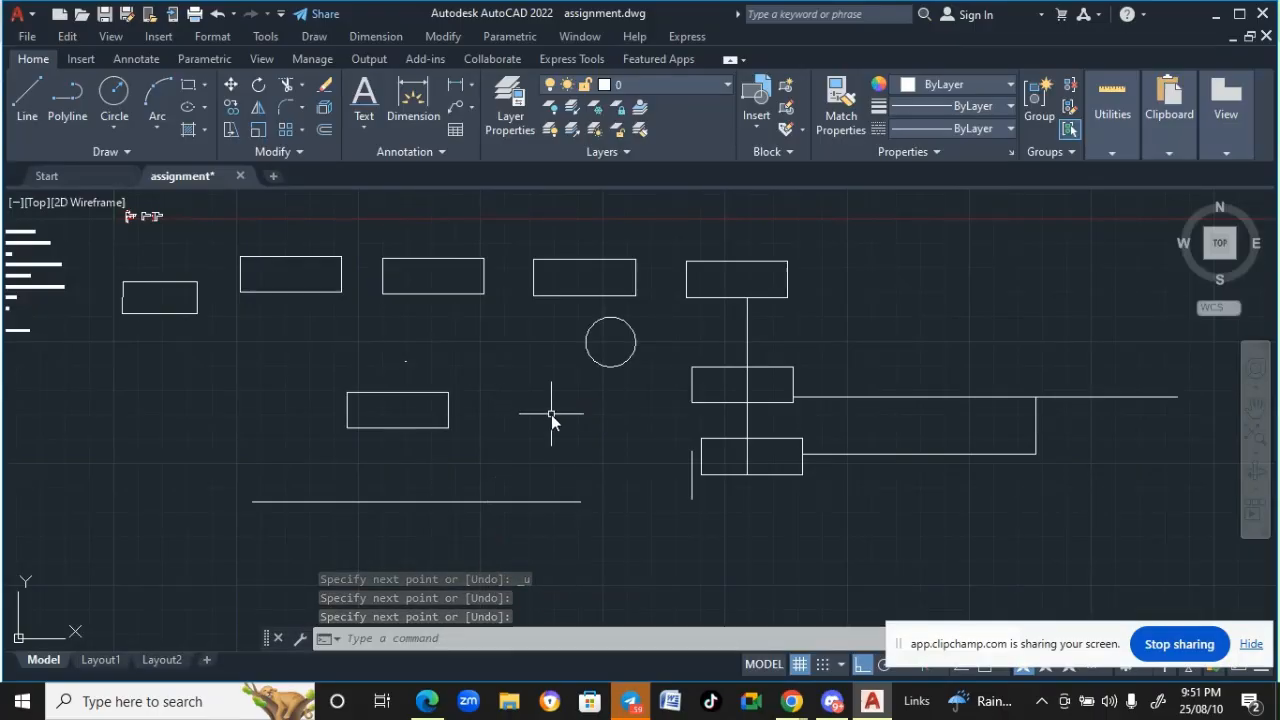
key(ctrl+s)
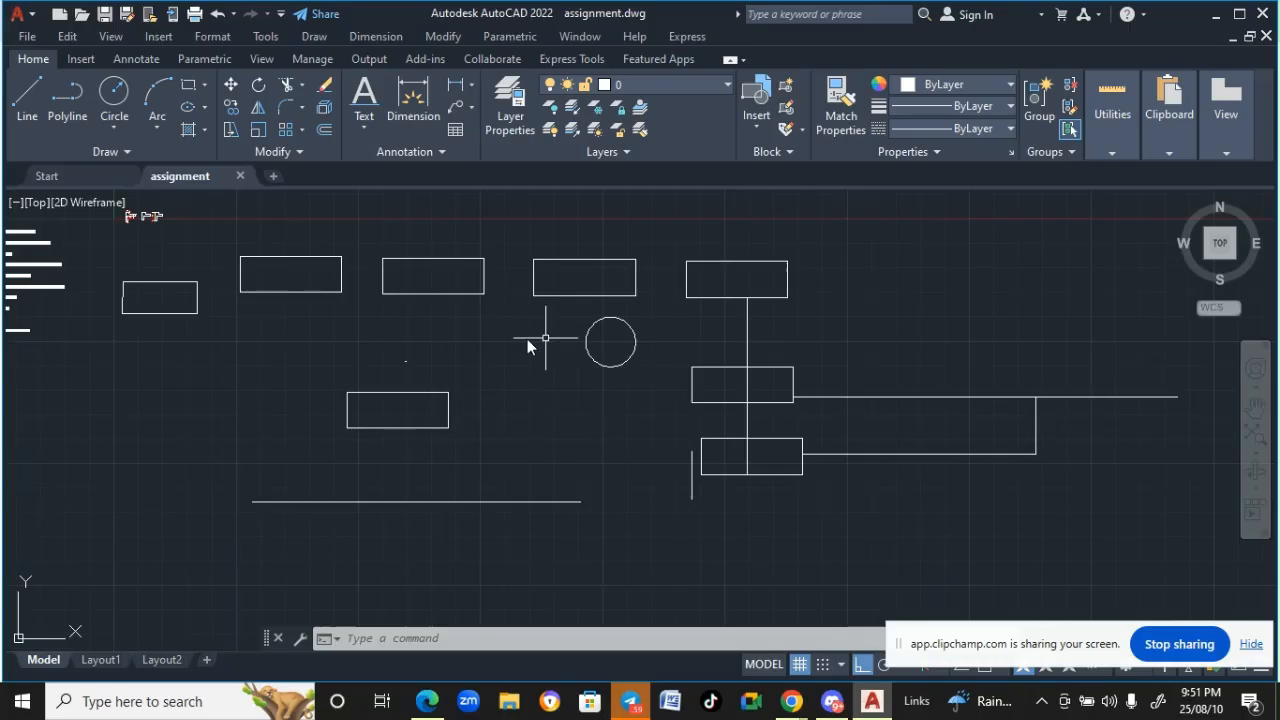
Review the practice objects across the drawing, including the small shapes near the origin.
scroll(540, 431, down, 3)
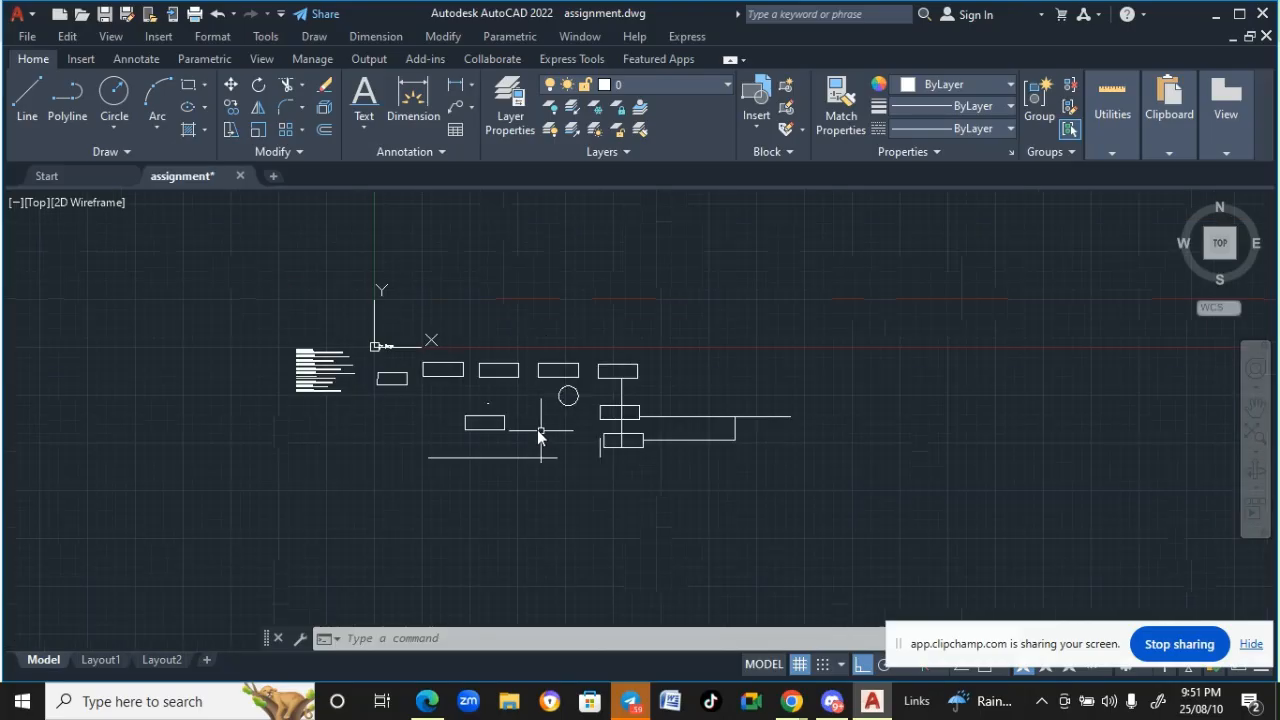
scroll(360, 286, up, 5)
scroll(347, 305, up, 1)
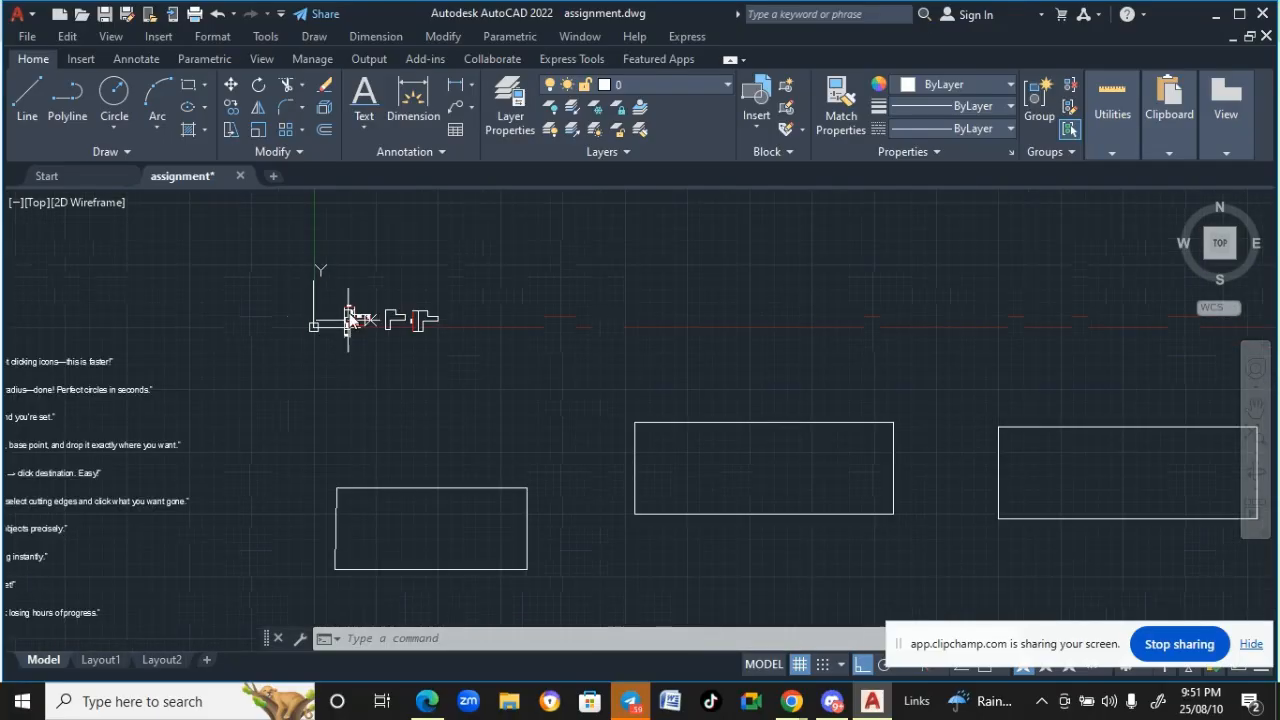
scroll(366, 366, down, 3)
middle_drag(351, 357, 221, 267)
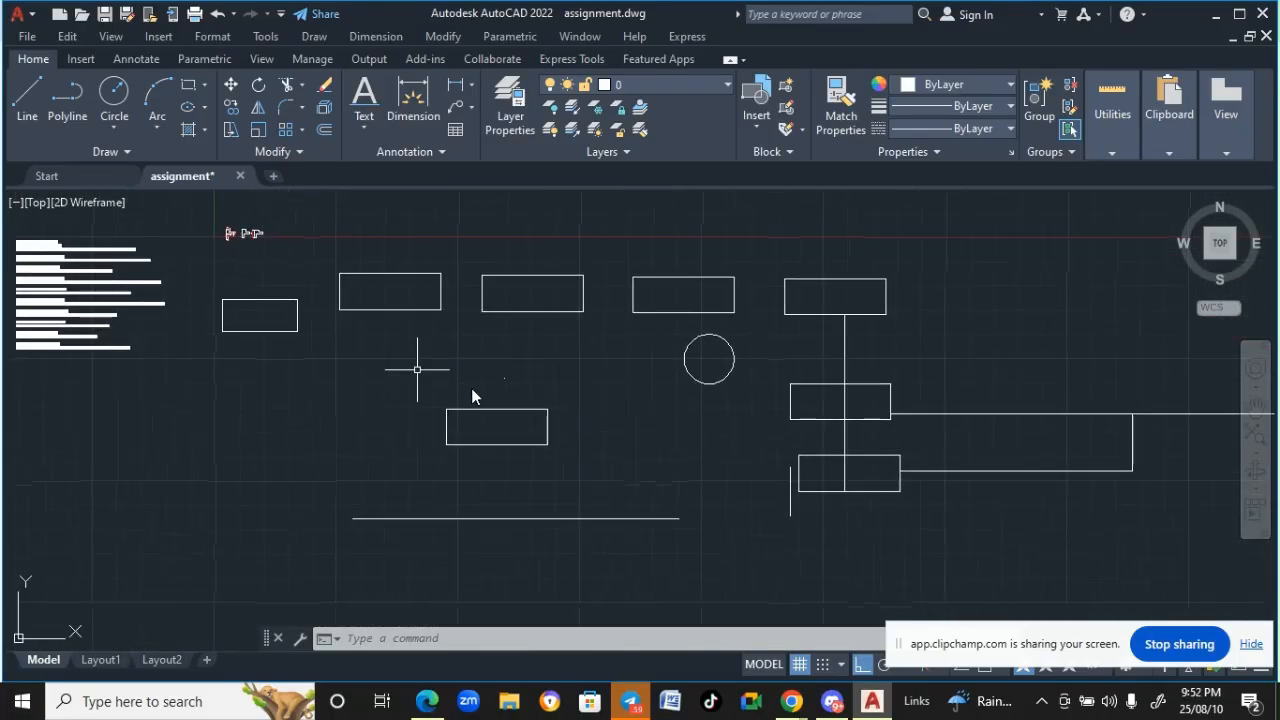
middle_drag(509, 409, 443, 389)
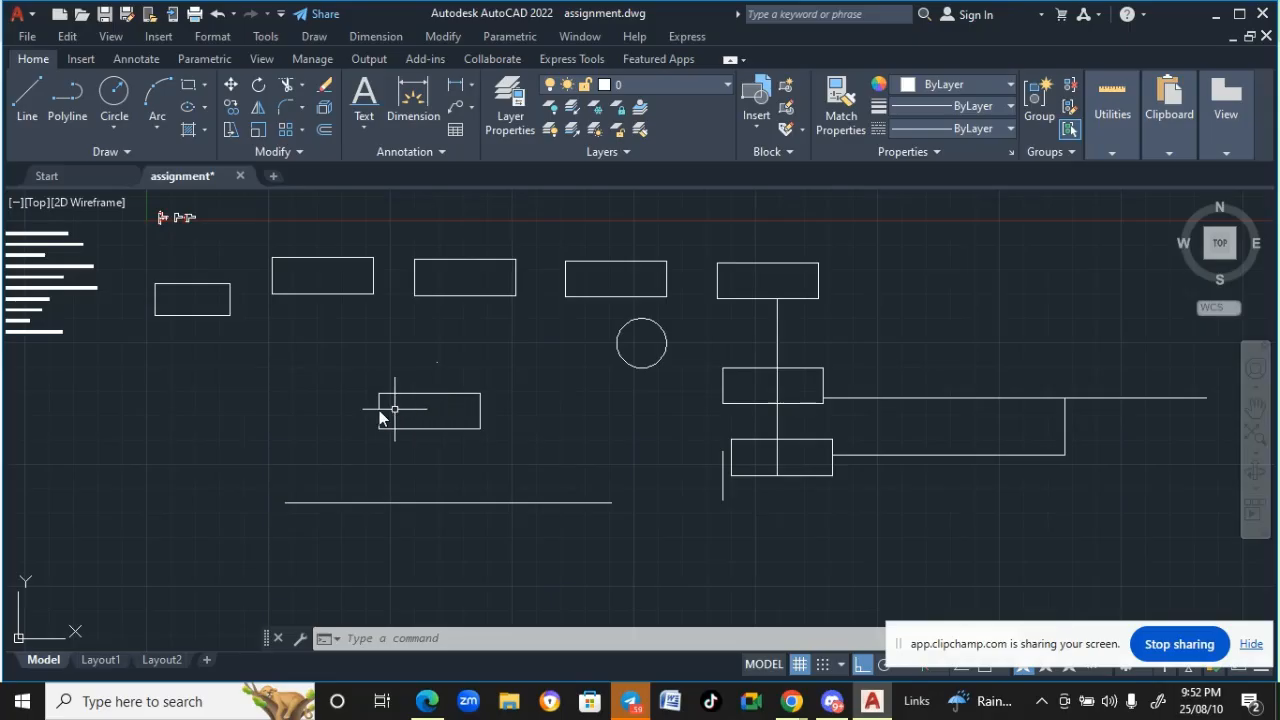
scroll(231, 328, down, 2)
middle_drag(232, 327, 228, 318)
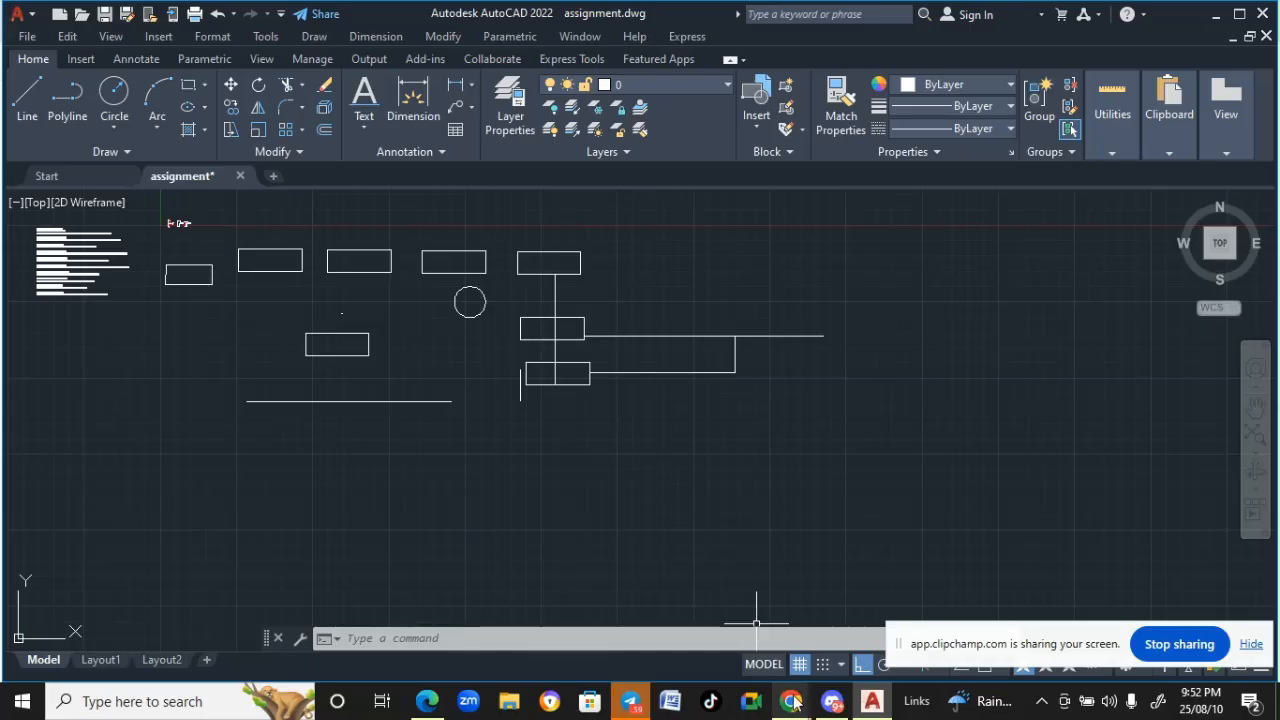
Switch to the Google Docs shortcut list, read the entry for shortcut 11, and return to the AutoCAD drawing.
mouse_move(793, 703)
click(78, 648)
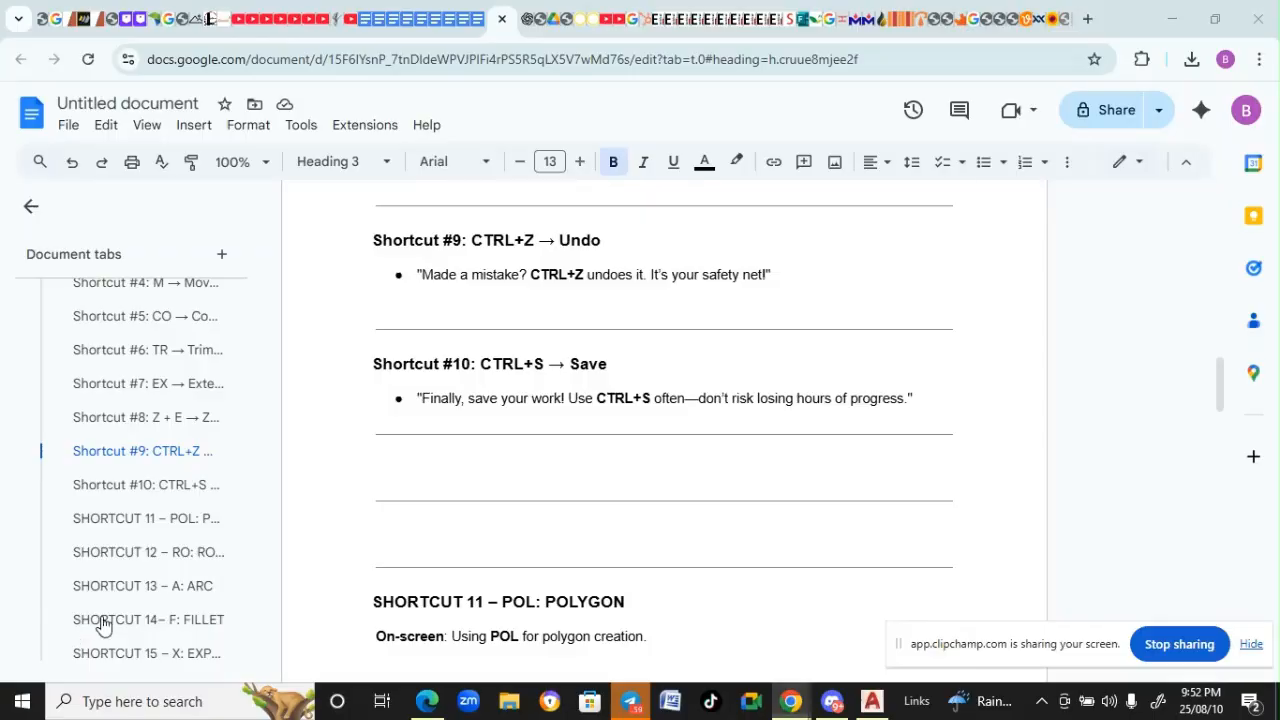
scroll(344, 422, down, 4)
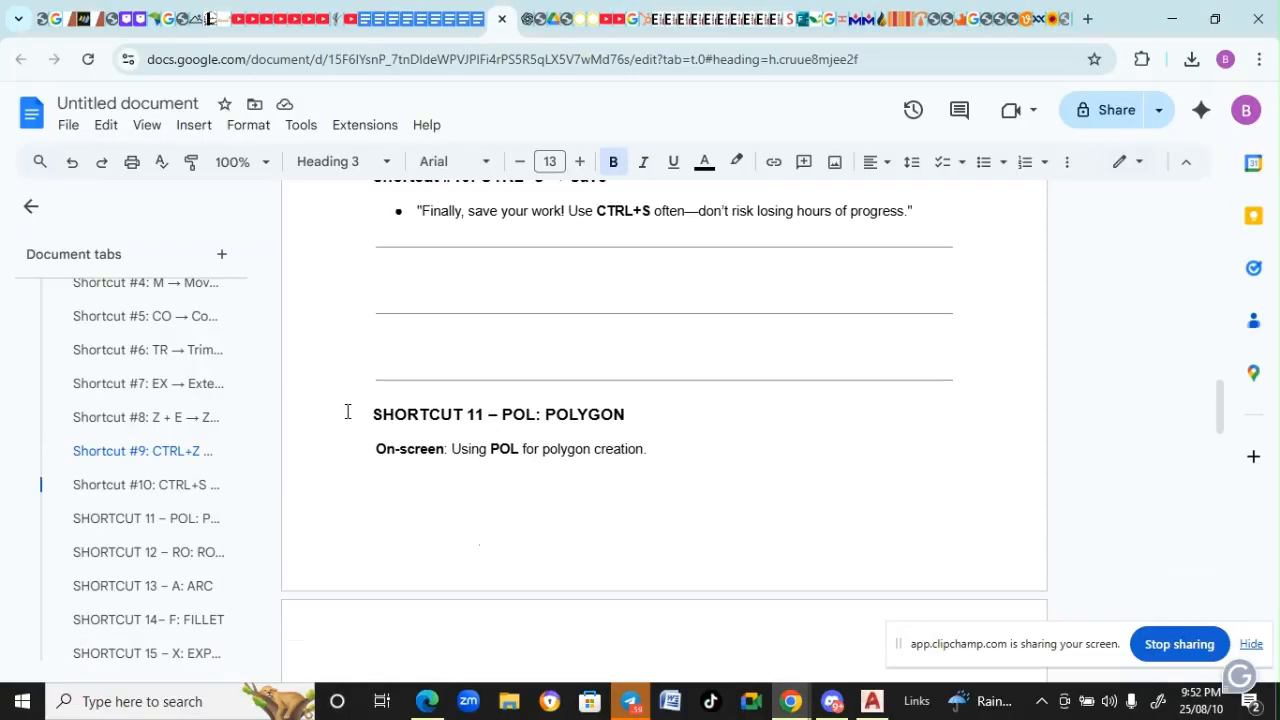
mouse_move(801, 708)
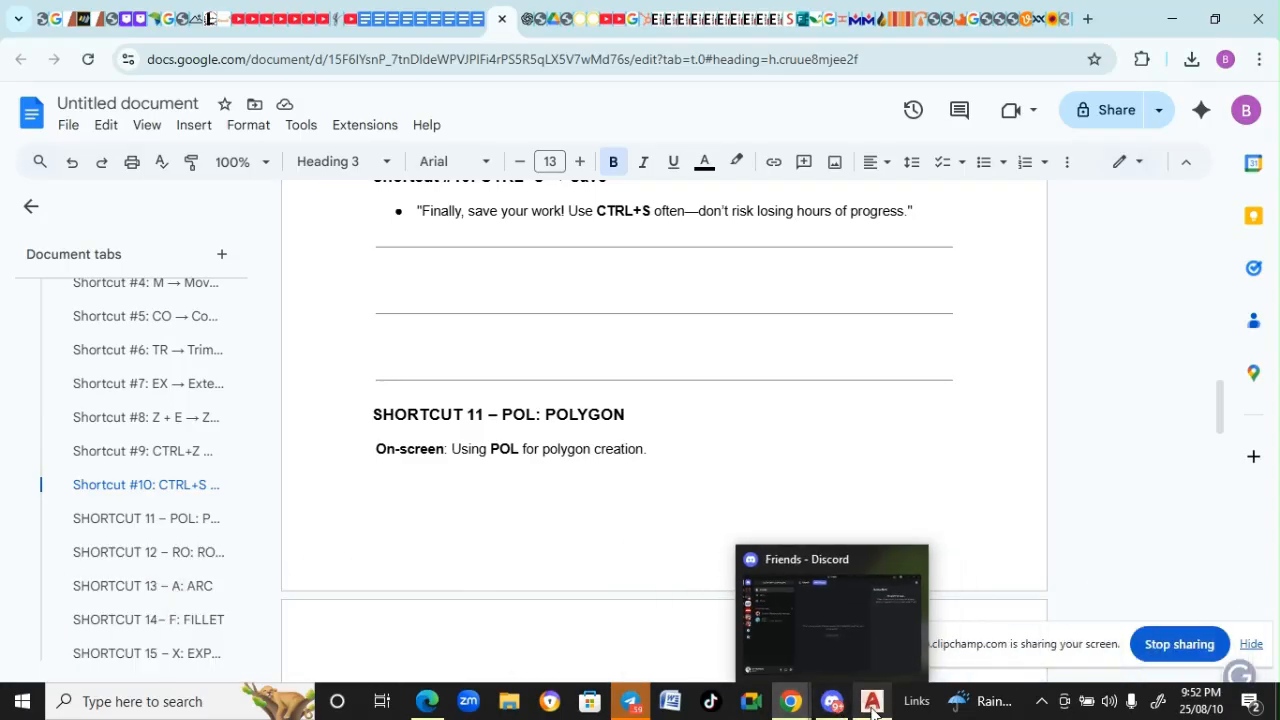
mouse_move(872, 701)
click(864, 614)
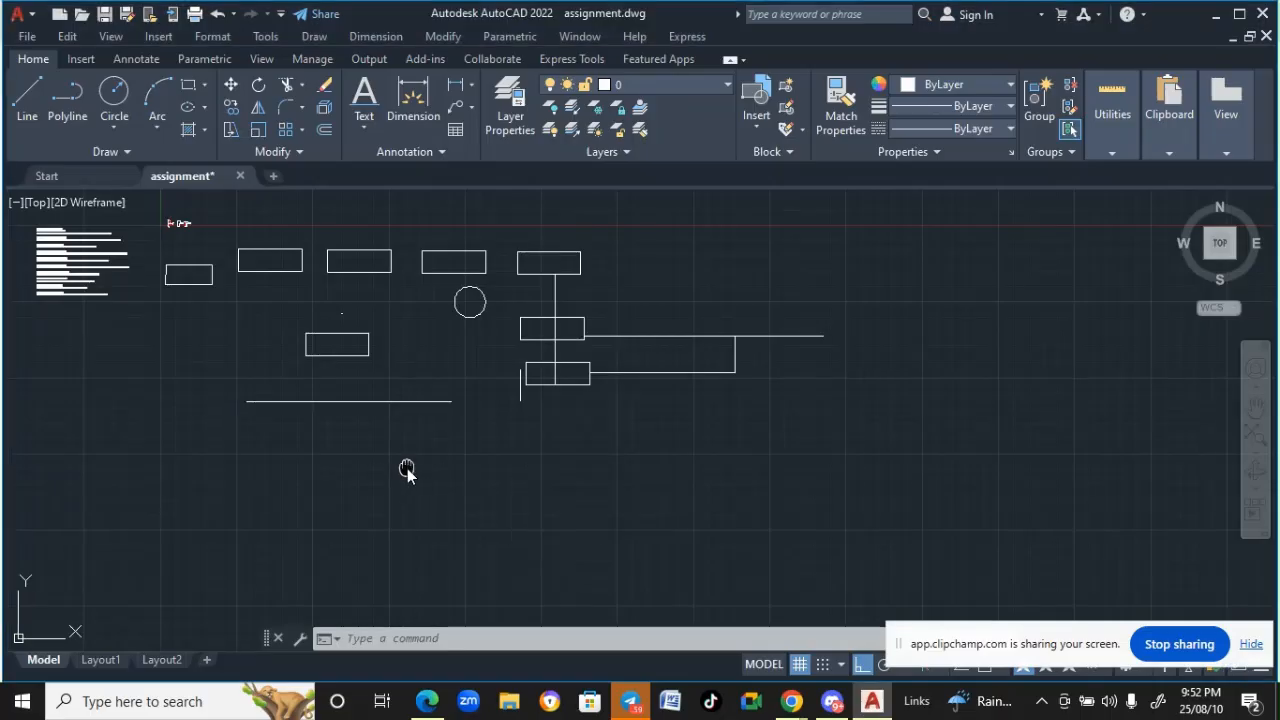
Using the POL shortcut, draw a 6-sided polygon, inscribed in circle, in the empty area below the stacked rectangles and connected lines.
middle_drag(408, 471, 400, 431)
click(473, 639)
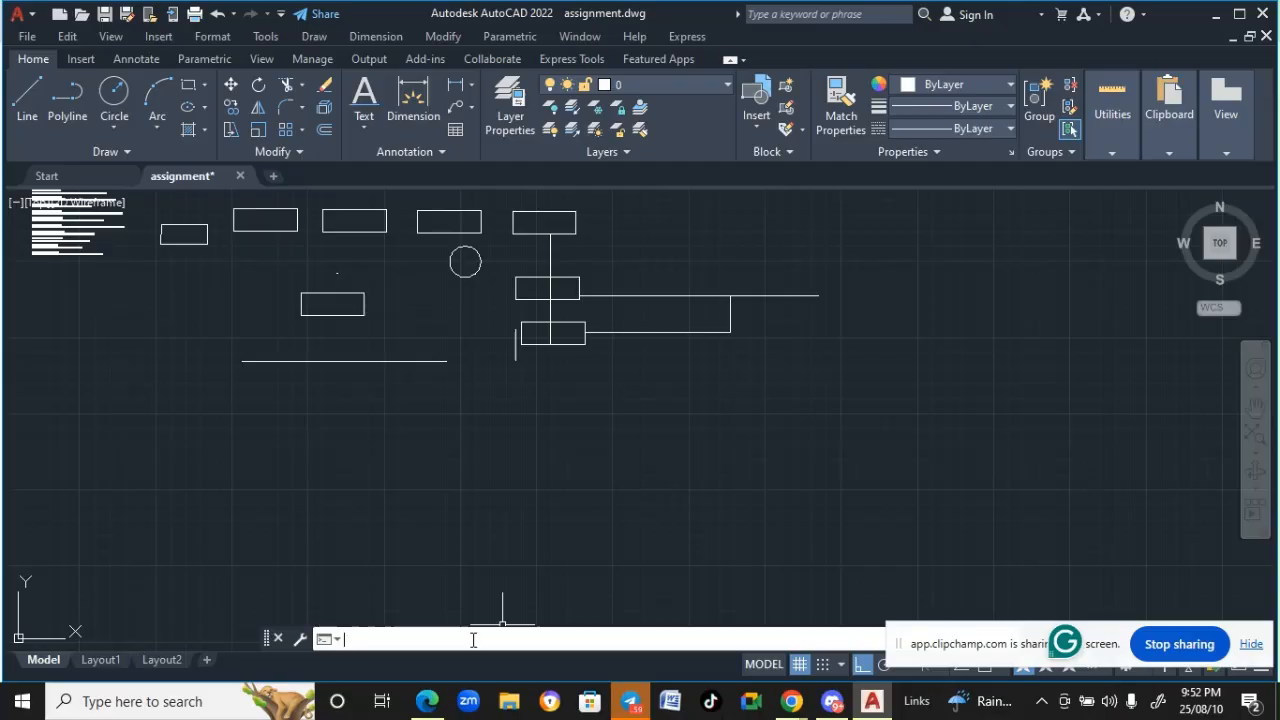
text(pol)
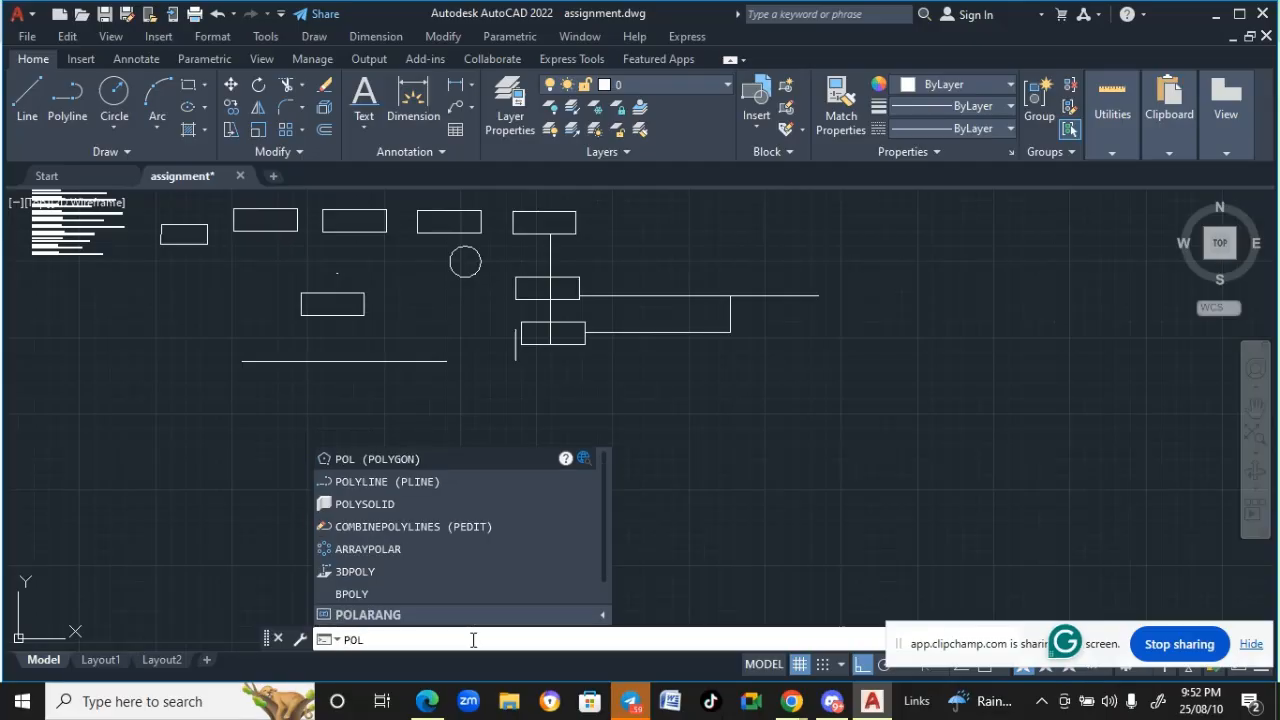
click(367, 459)
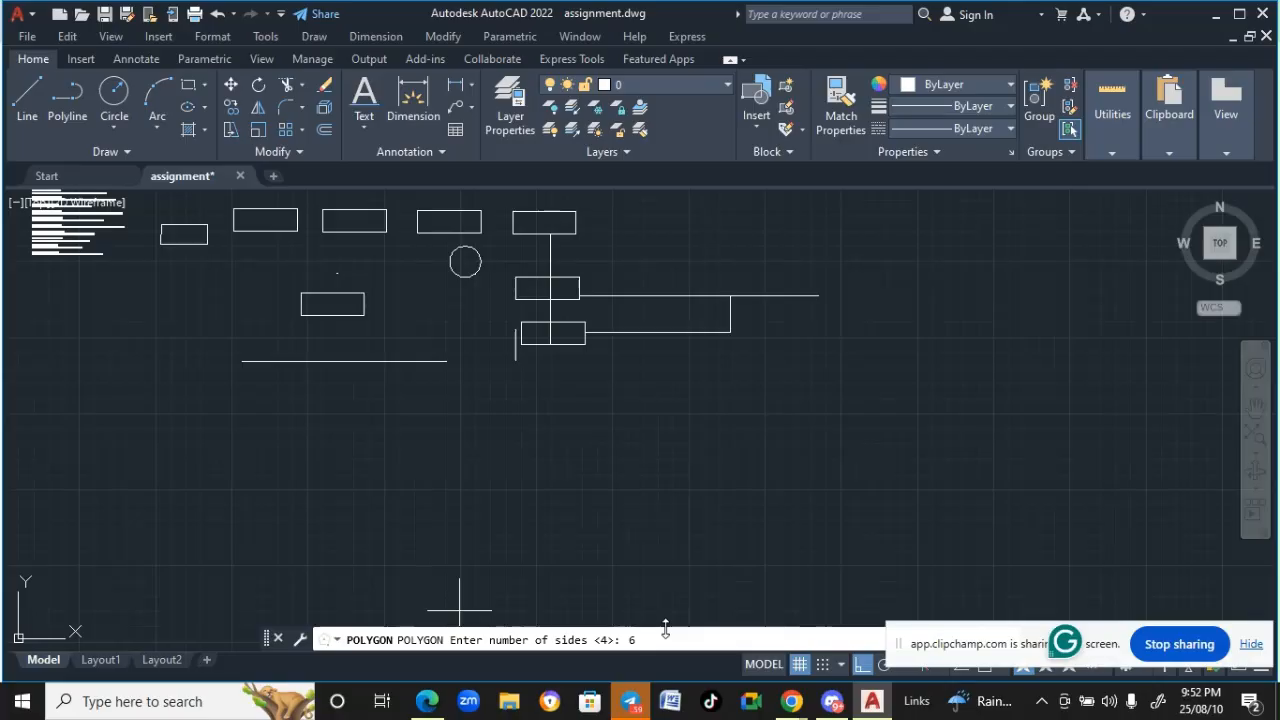
key(Return)
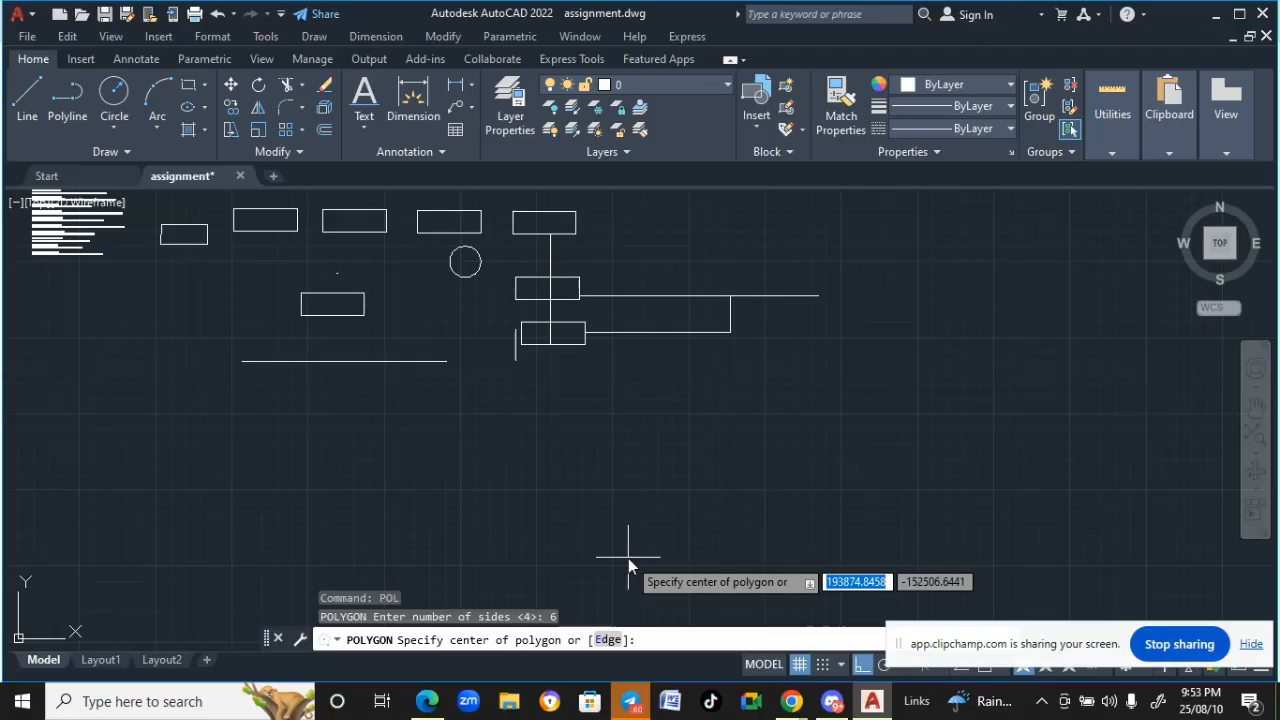
click(765, 495)
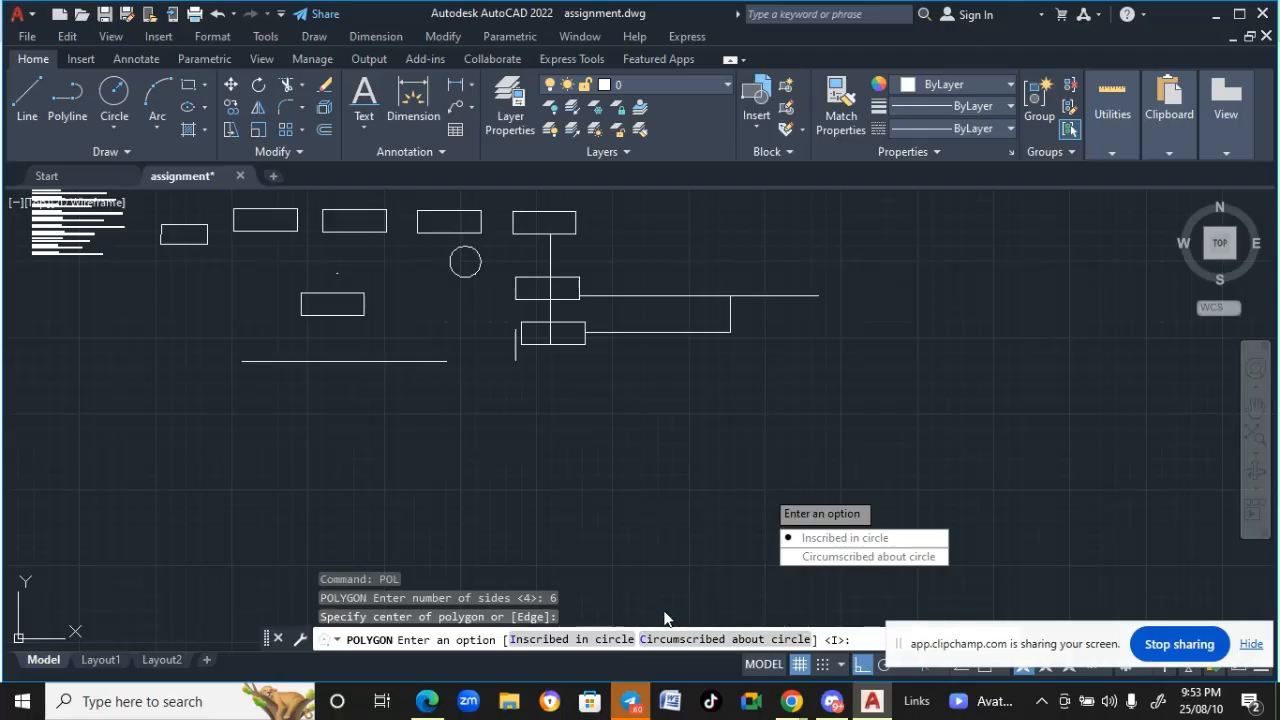
key(Return)
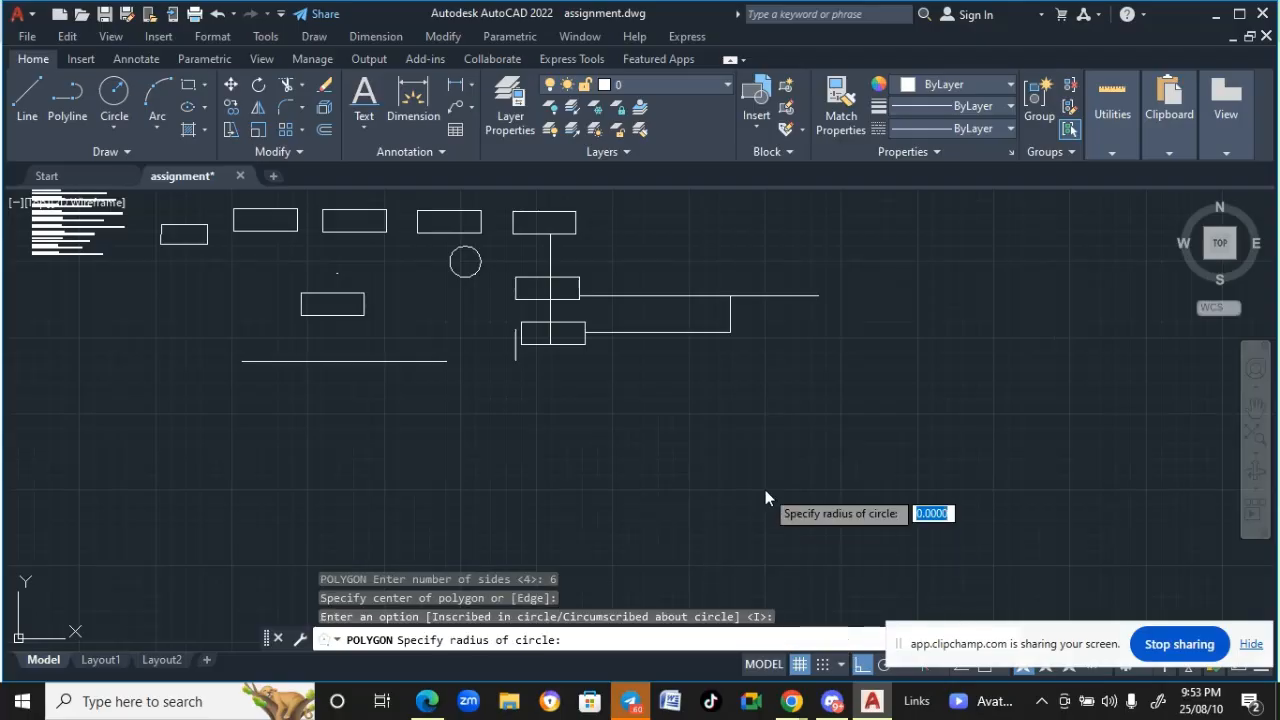
click(809, 413)
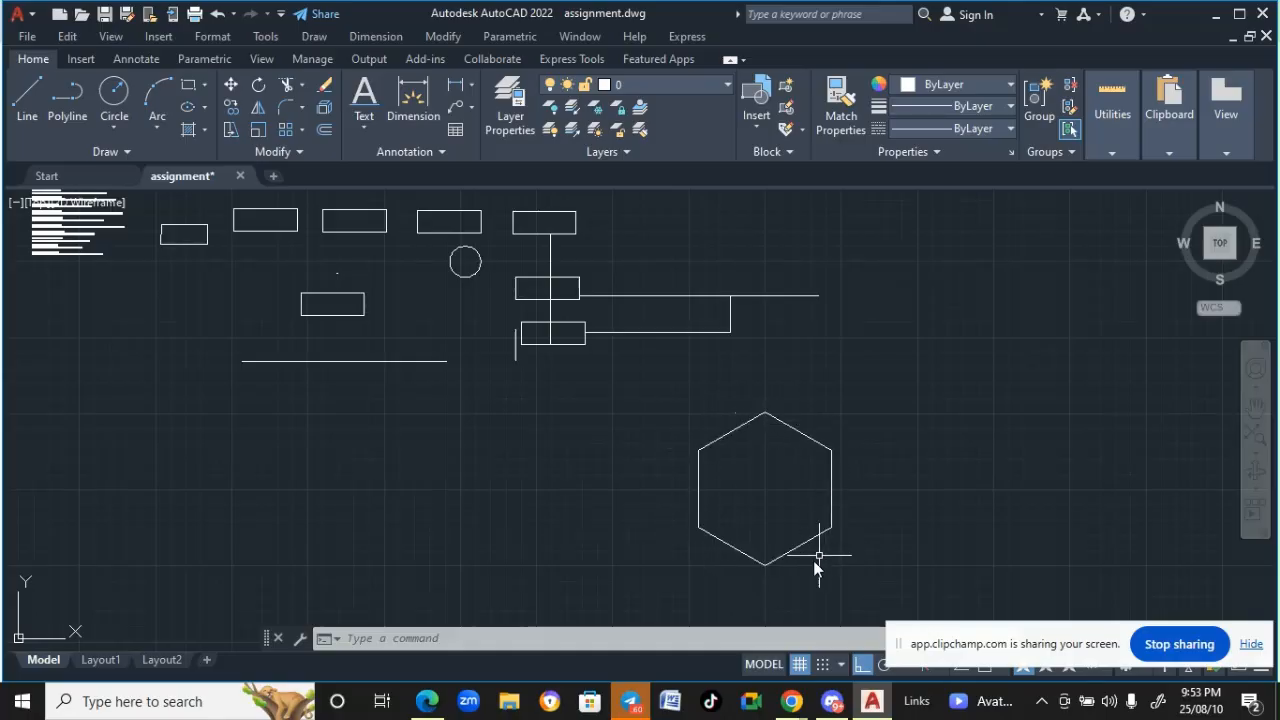
Switch to the Google Docs shortcut list, read the entry for shortcut 12, and return to the AutoCAD drawing.
scroll(547, 421, down, 2)
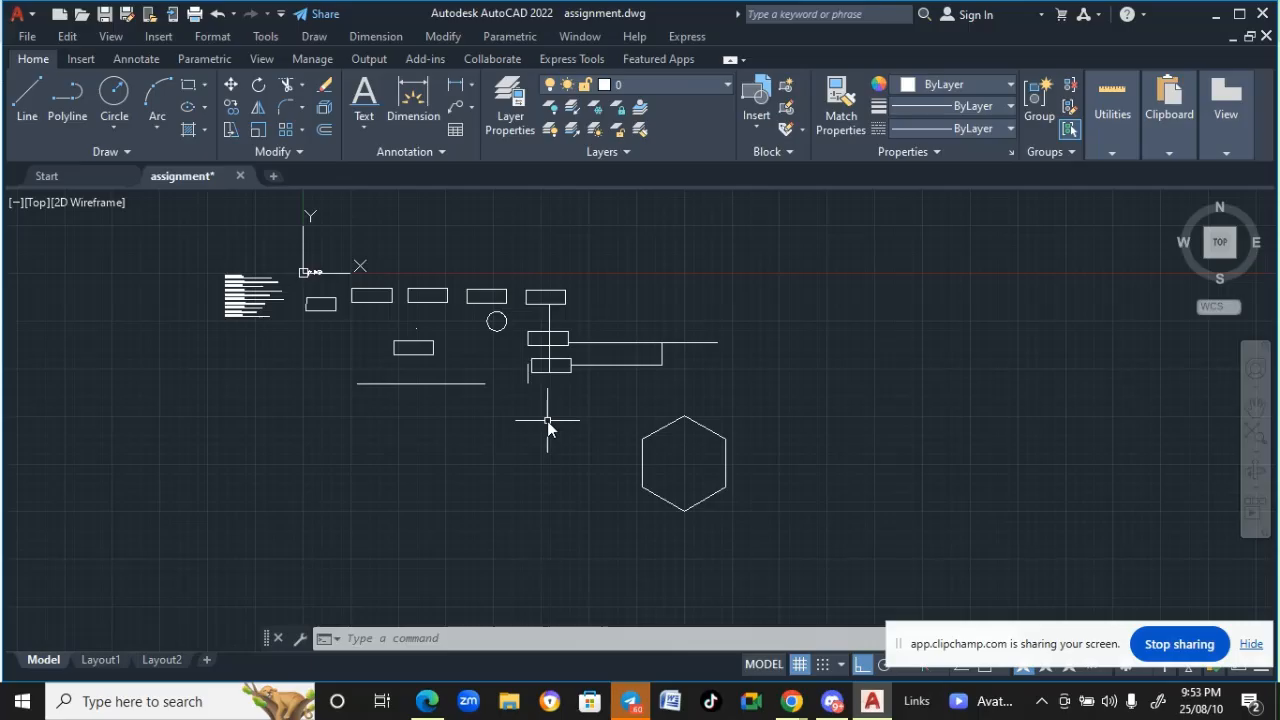
middle_drag(547, 421, 491, 363)
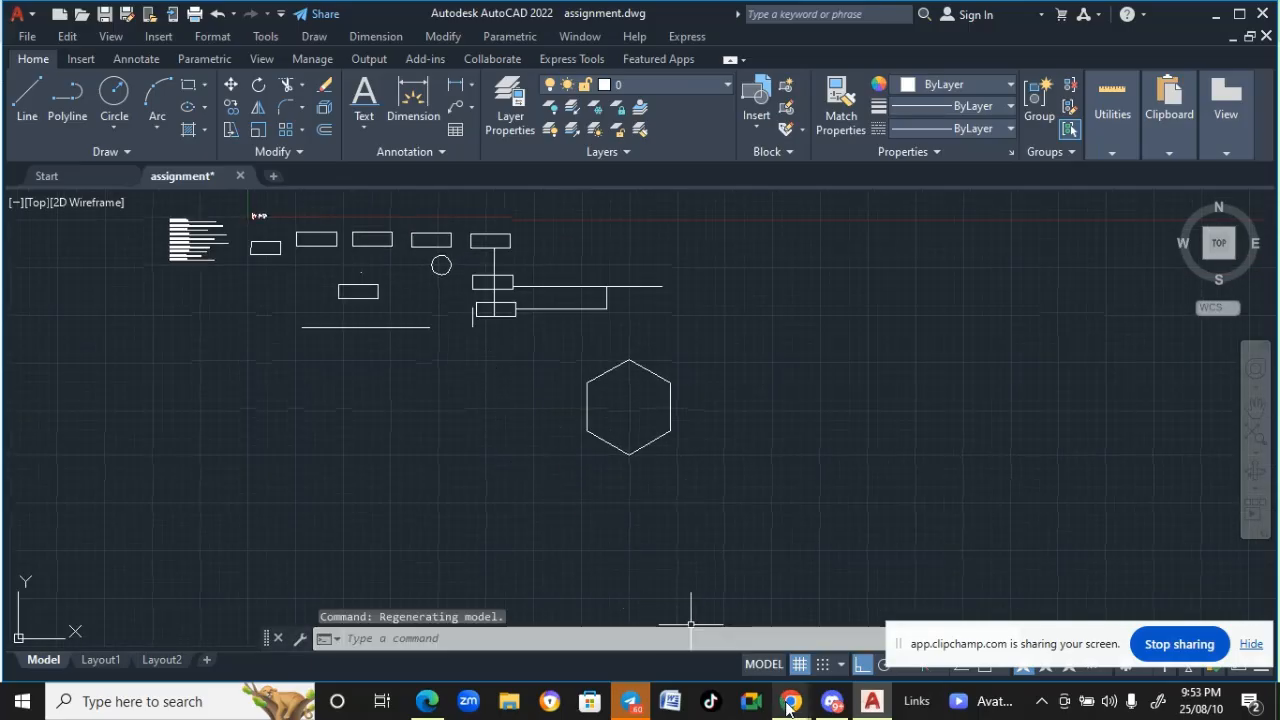
mouse_move(789, 706)
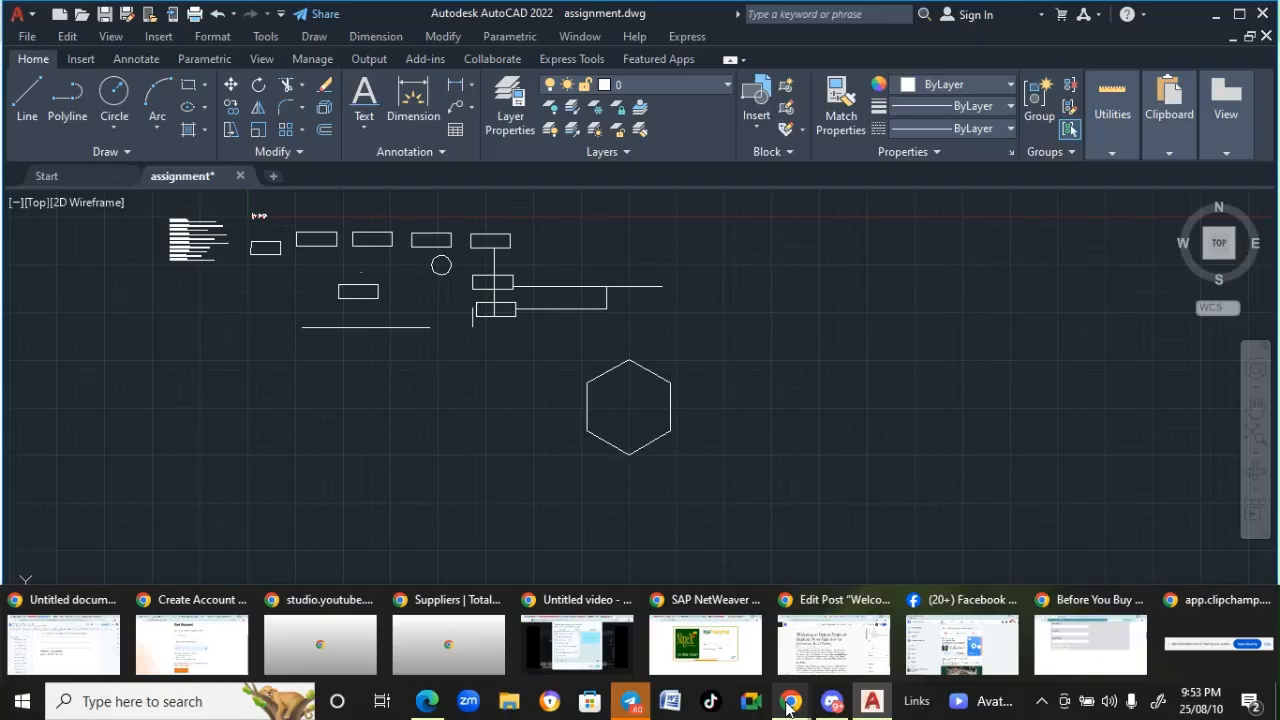
click(95, 645)
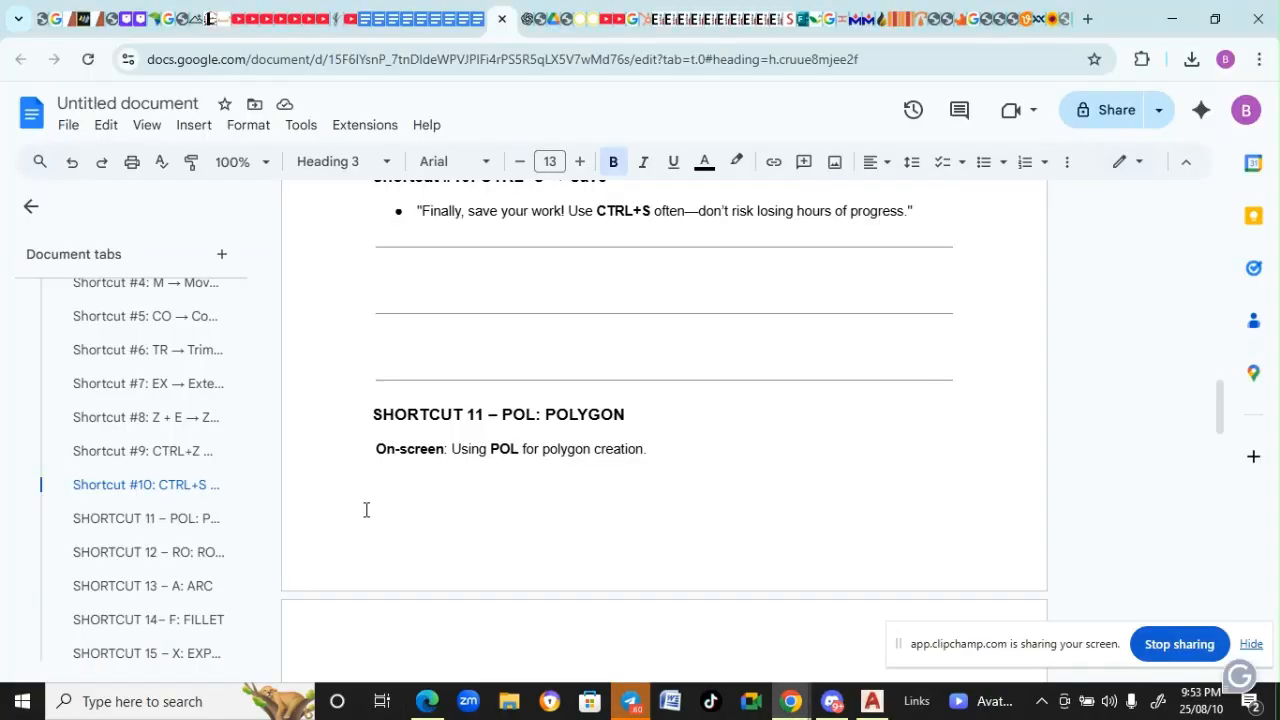
scroll(366, 510, down, 4)
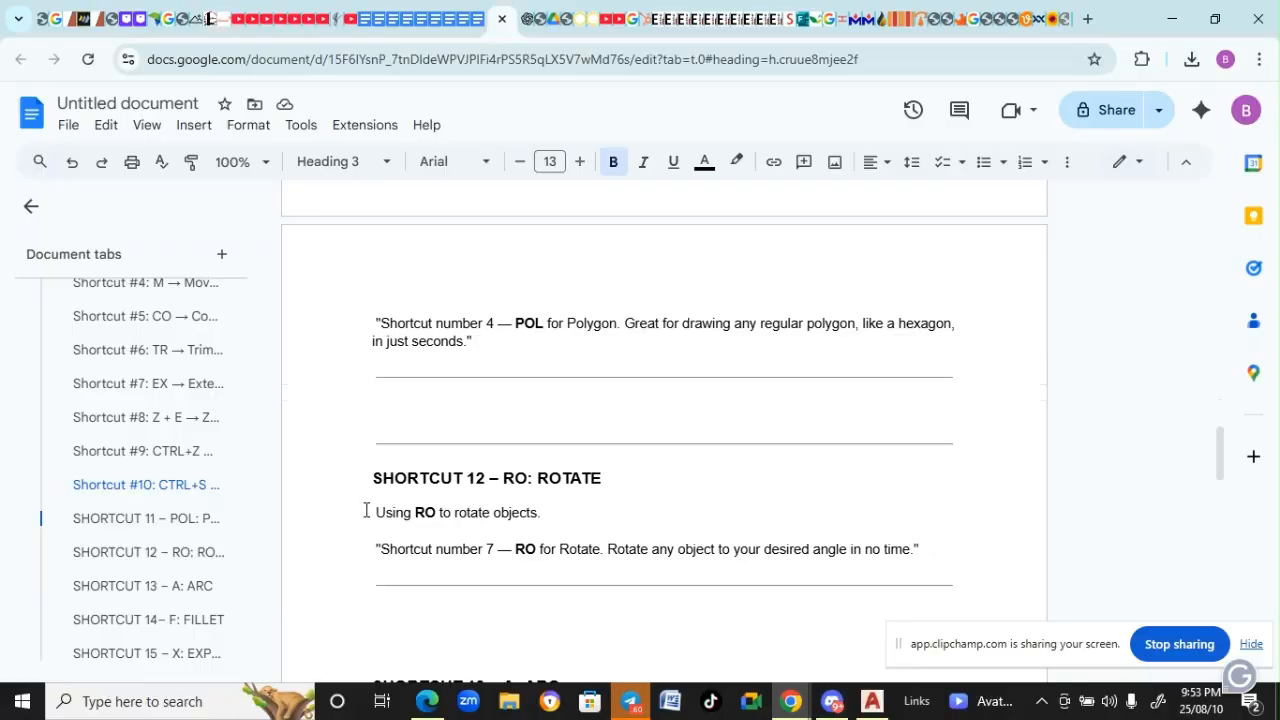
mouse_move(789, 706)
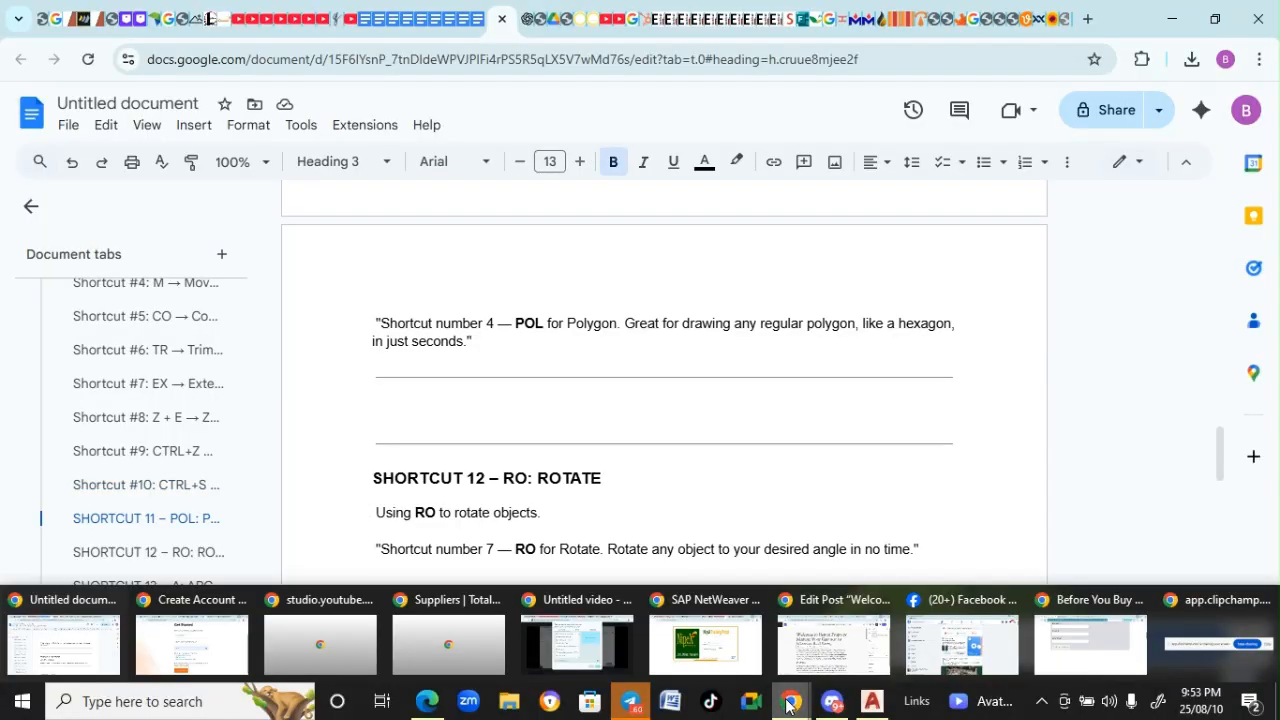
mouse_move(872, 703)
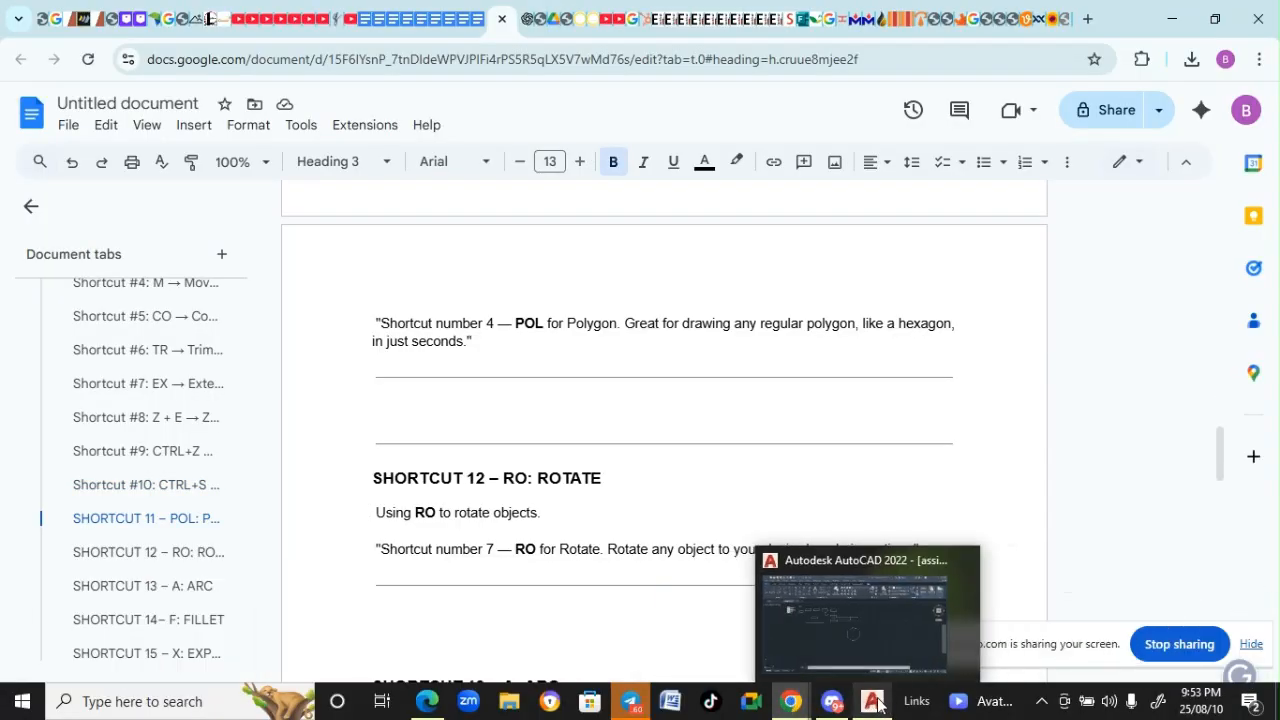
click(855, 633)
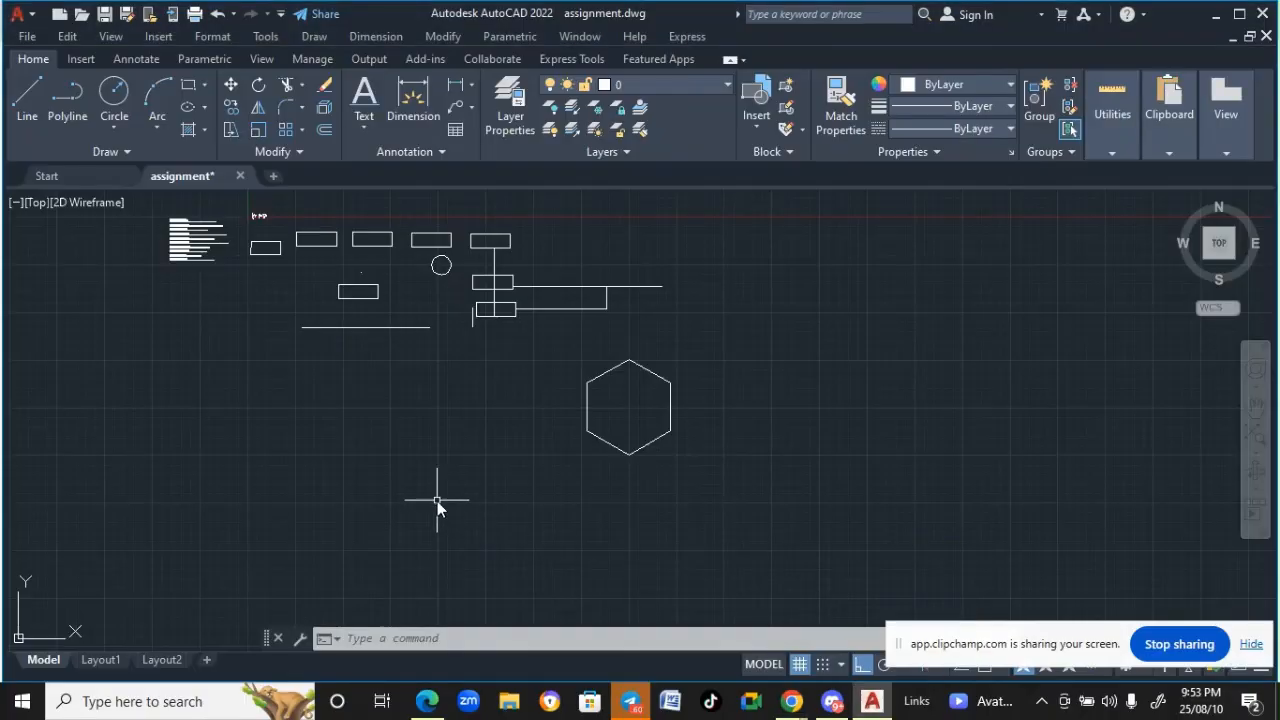
Copy the rectangle above the circle horizontally into the empty area beyond the connected lines.
middle_drag(437, 501, 403, 587)
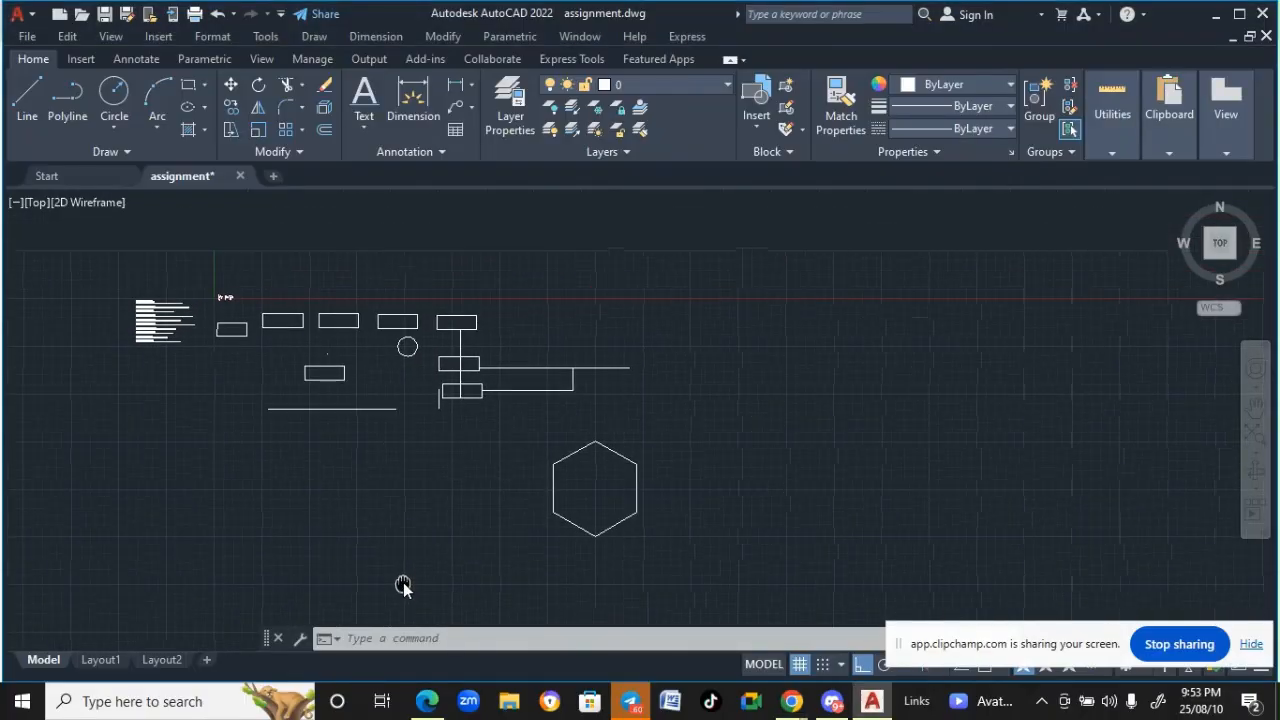
click(443, 36)
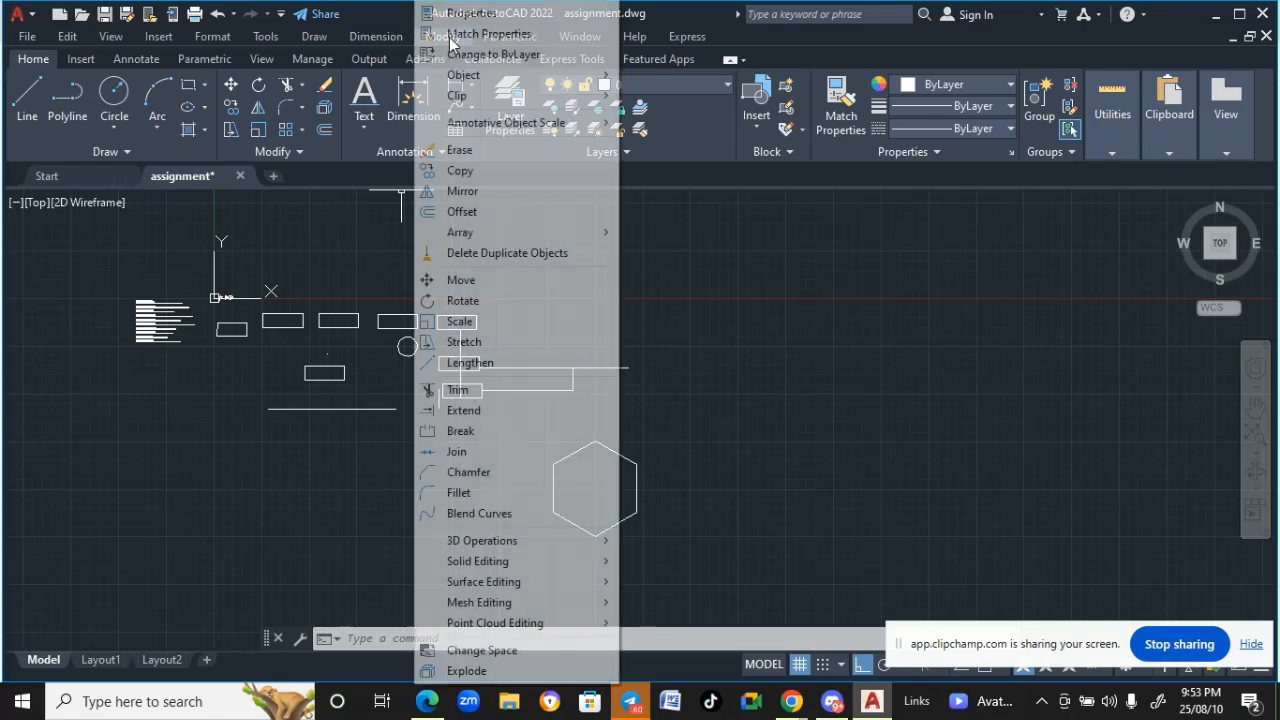
click(460, 170)
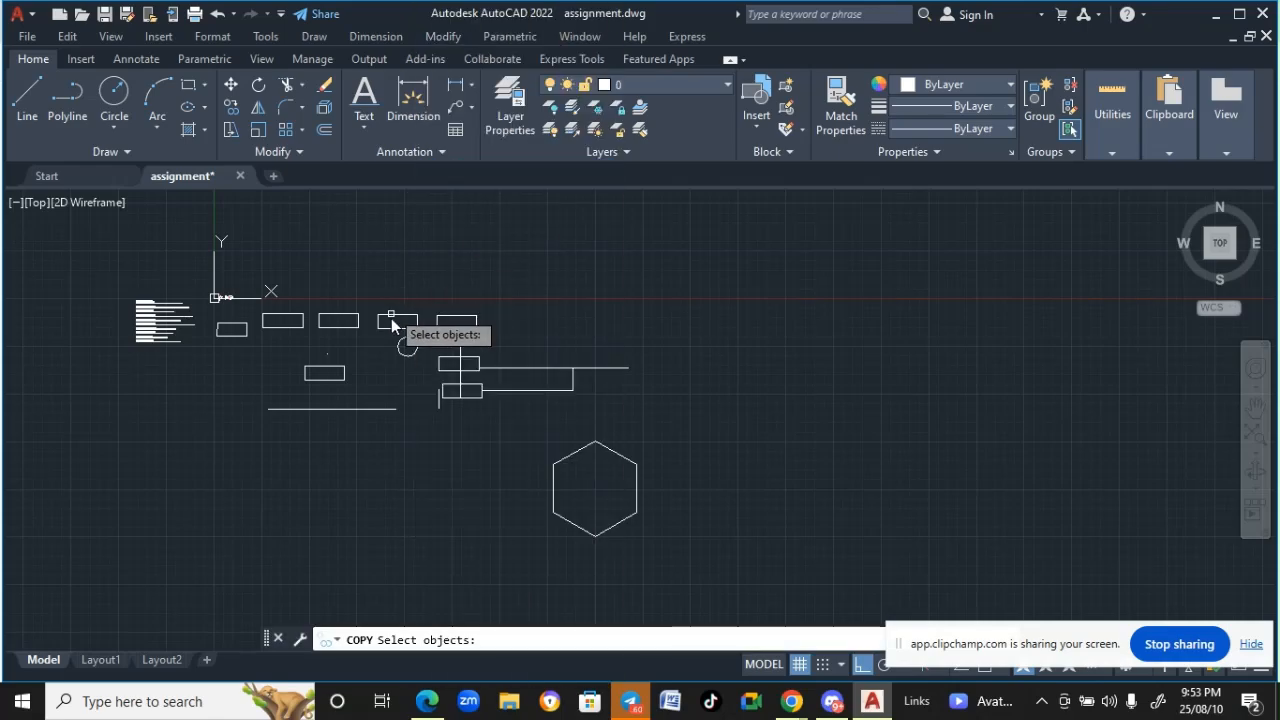
scroll(392, 325, up, 2)
click(387, 351)
click(355, 272)
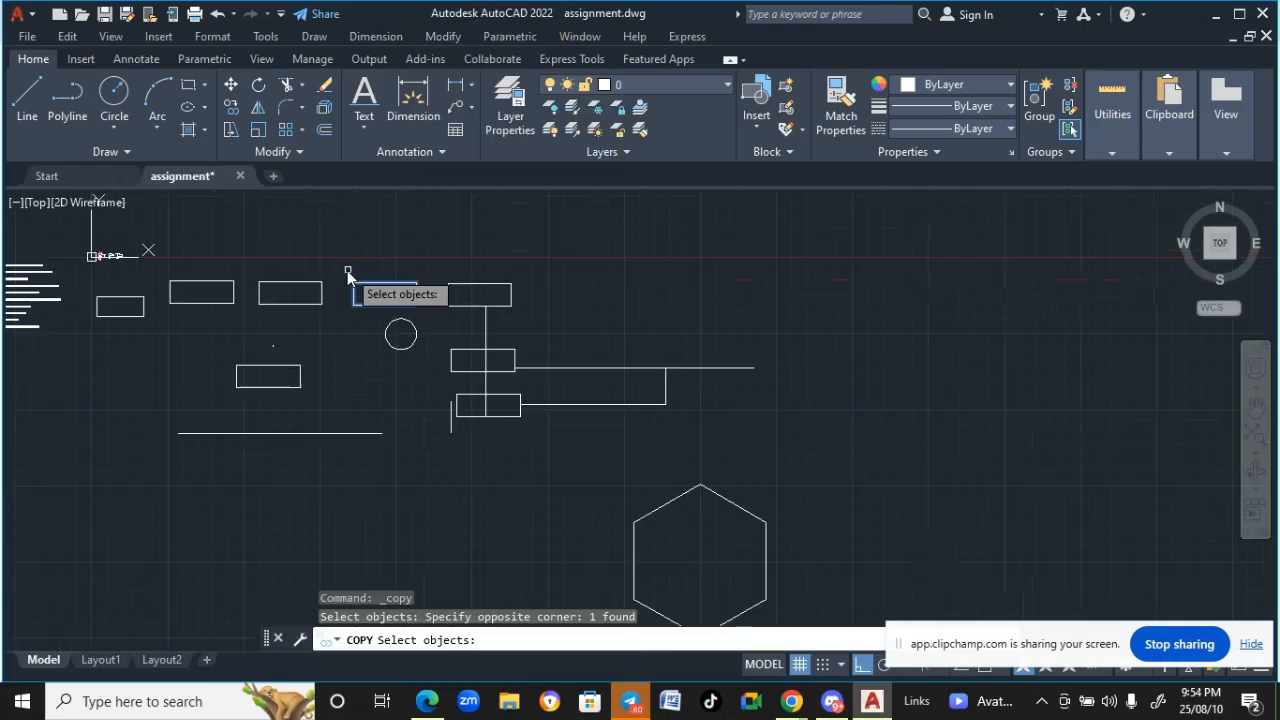
key(Return)
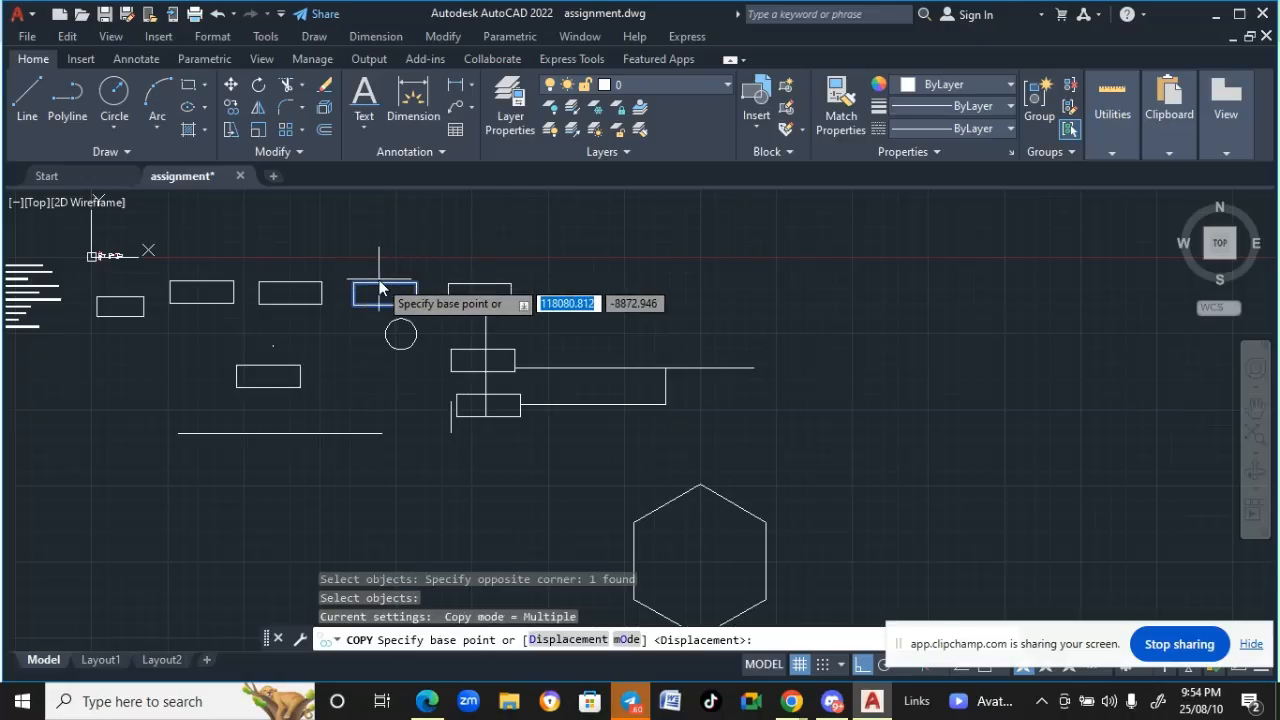
click(379, 288)
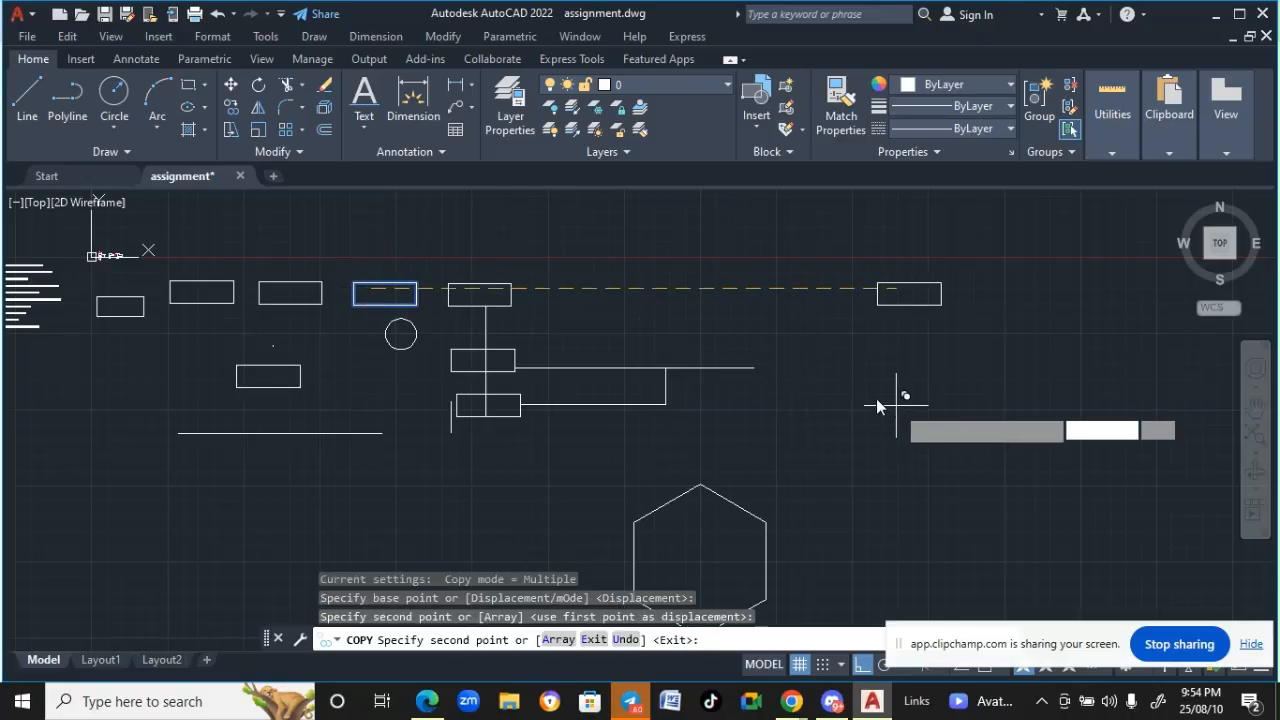
scroll(687, 408, down, 2)
key(Return)
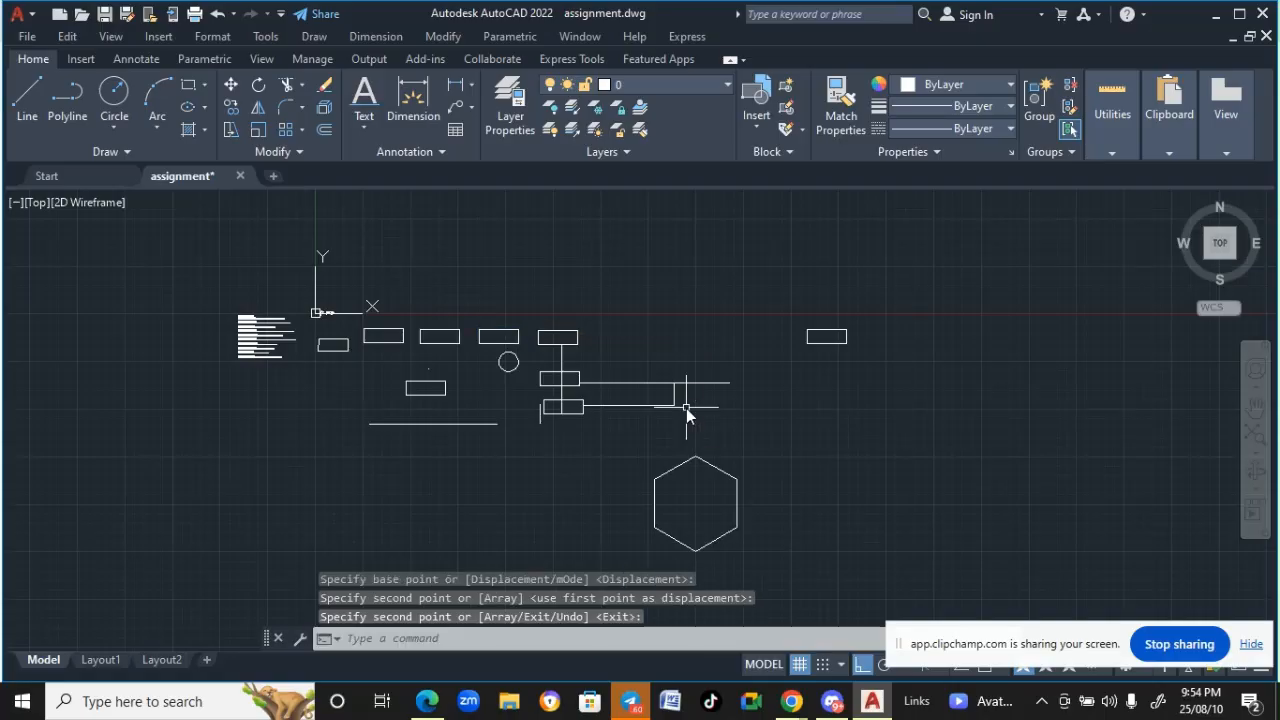
Using the RO shortcut, rotate the copied rectangle by 90 degrees about its lower-right corner.
mouse_move(605, 343)
middle_down()
mouse_move(374, 380)
mouse_move(307, 368)
middle_up()
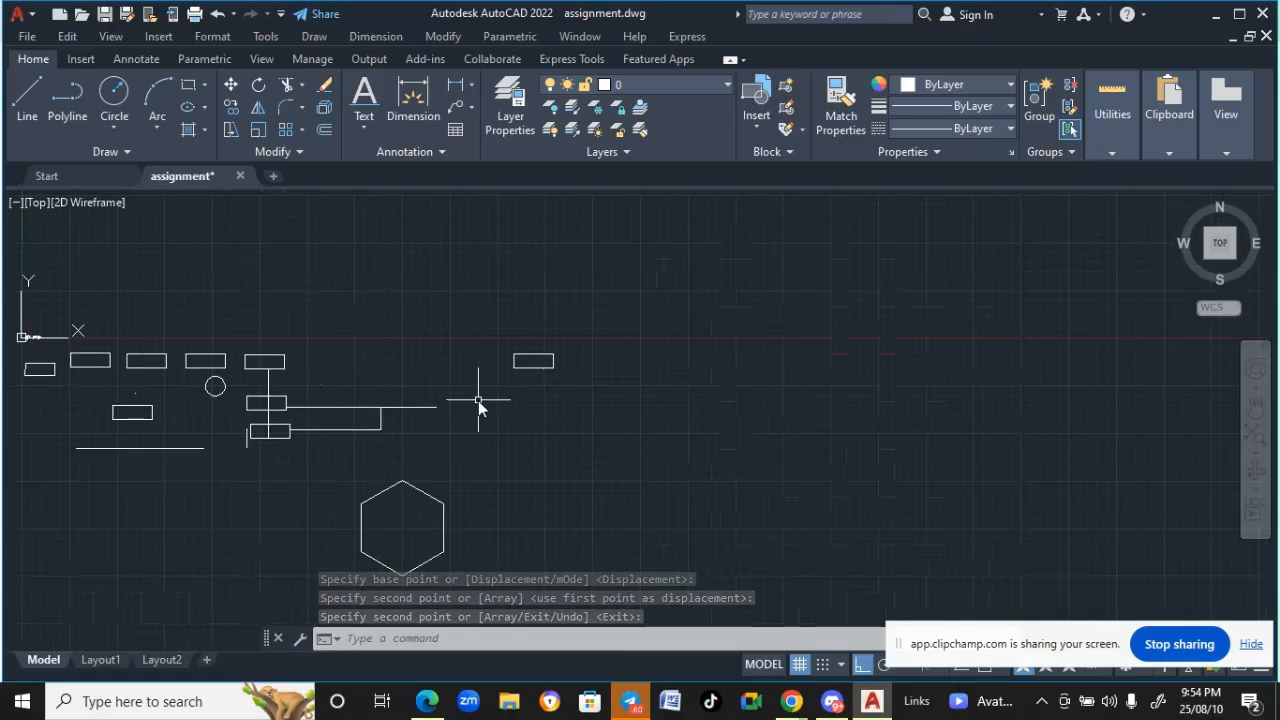
click(455, 643)
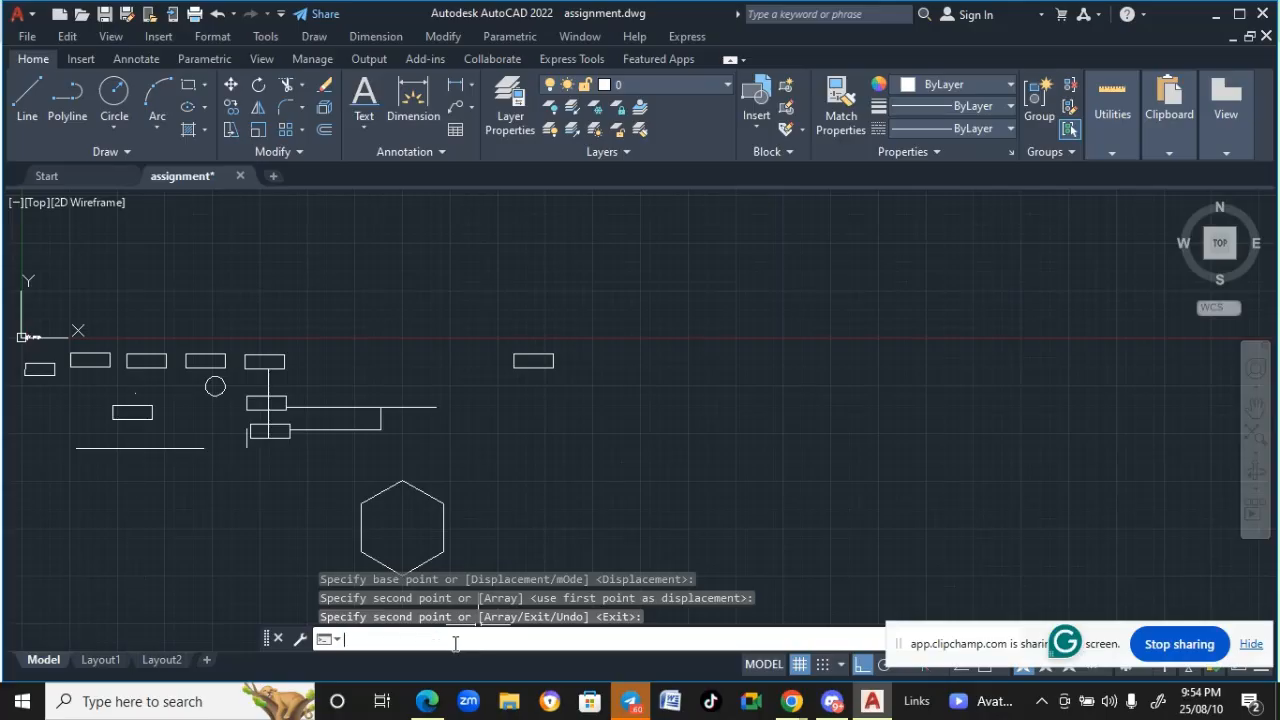
text(ro)
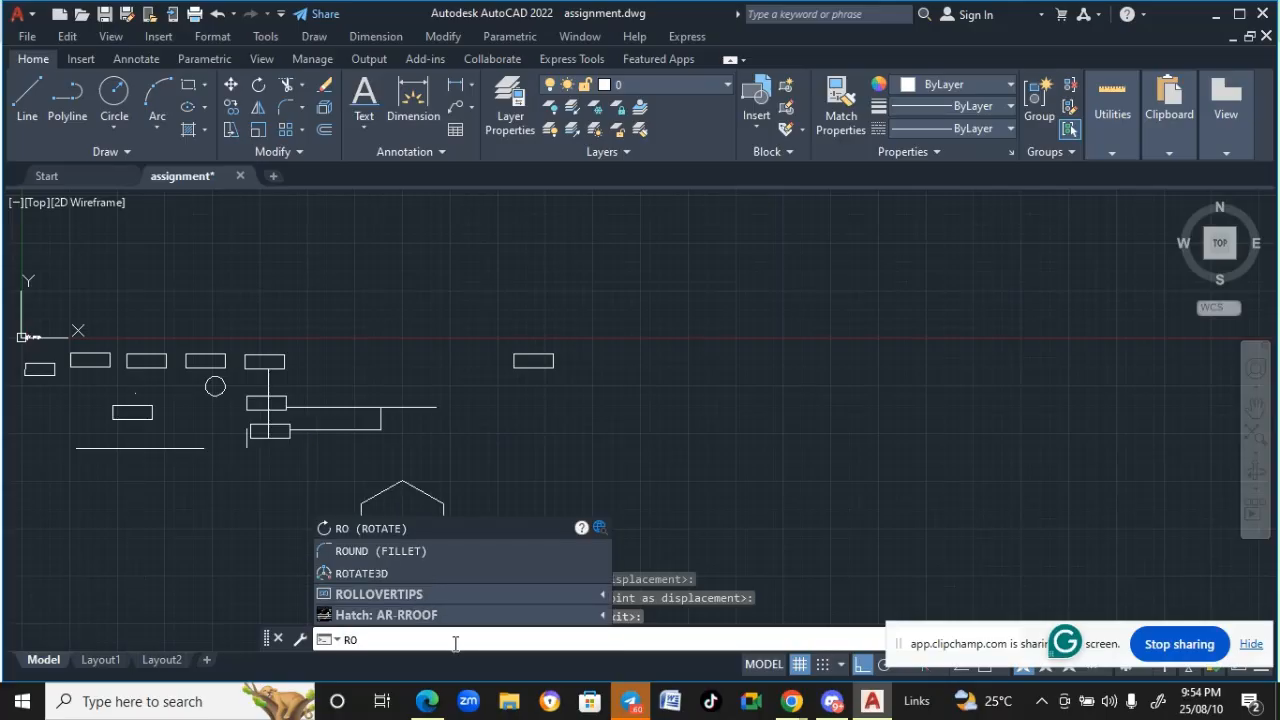
click(364, 528)
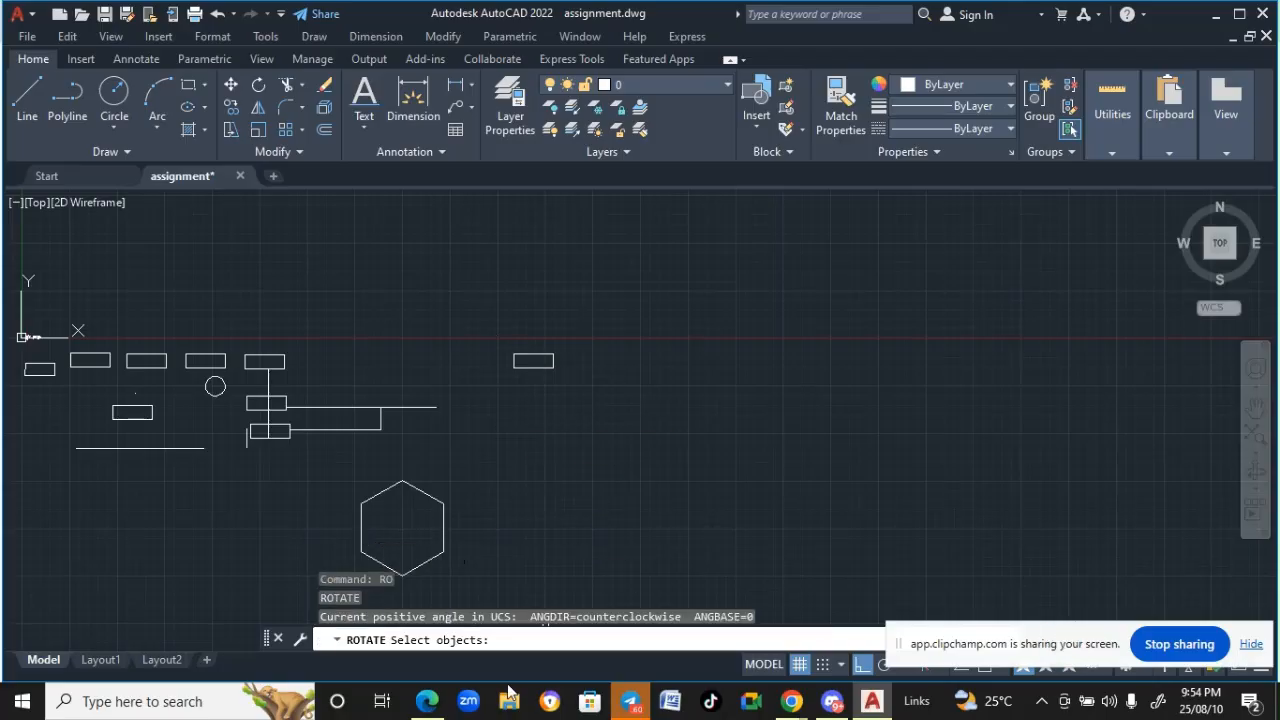
click(591, 406)
click(500, 350)
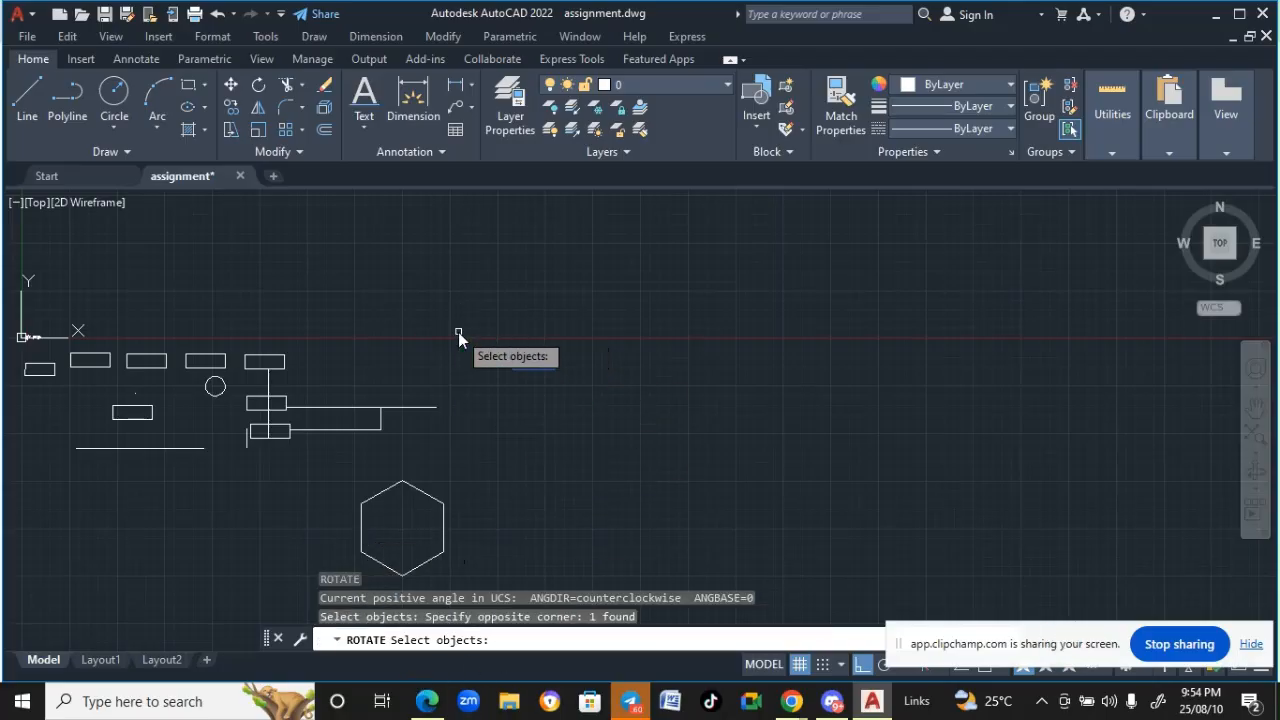
key(Return)
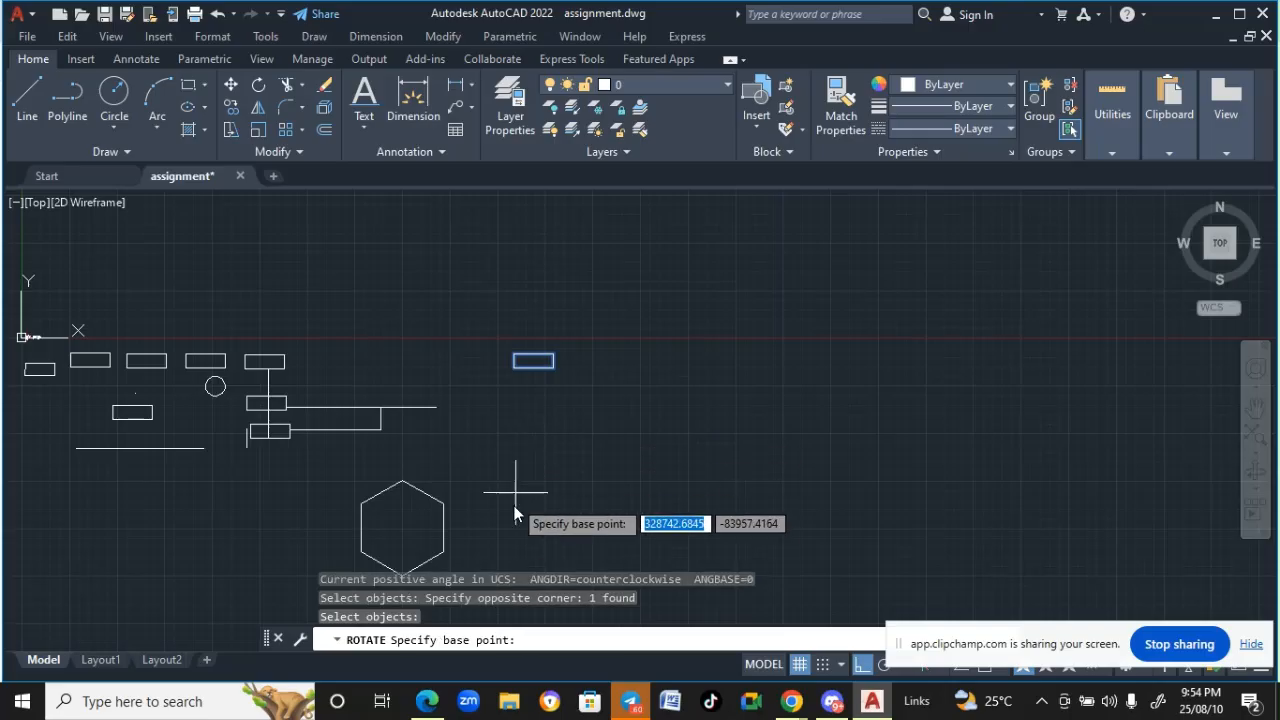
click(553, 368)
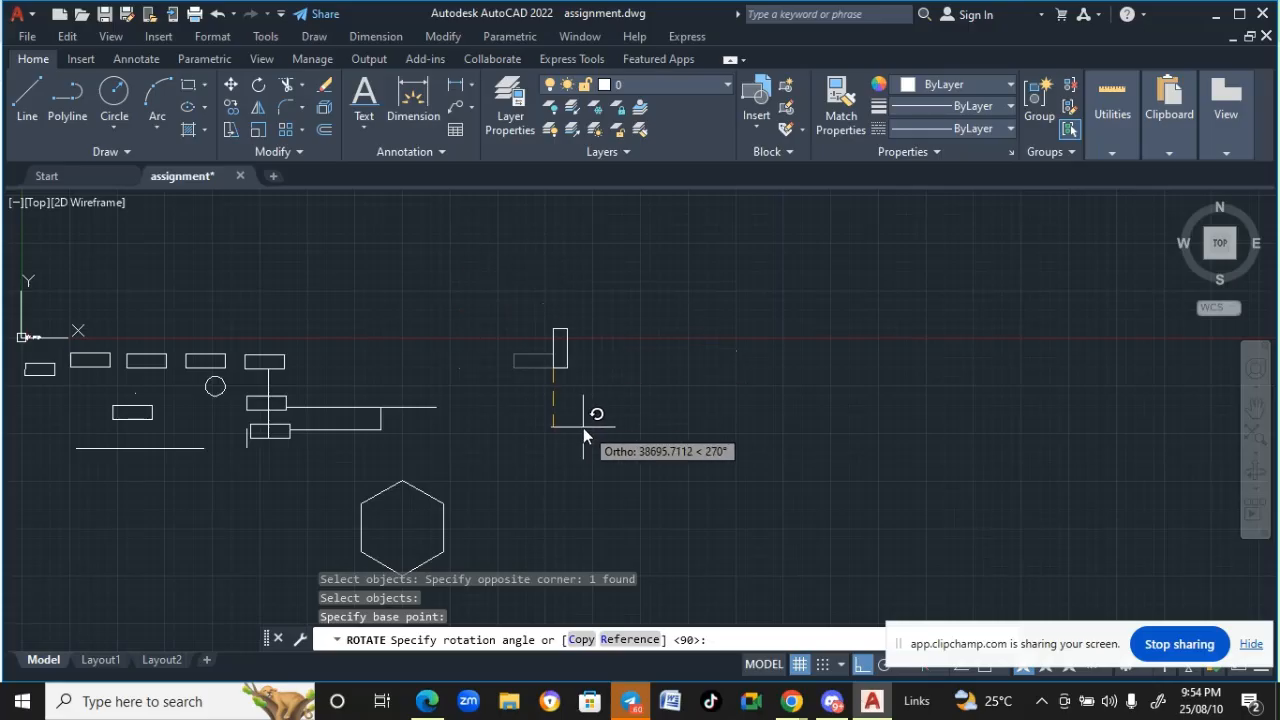
text(90)
key(Return)
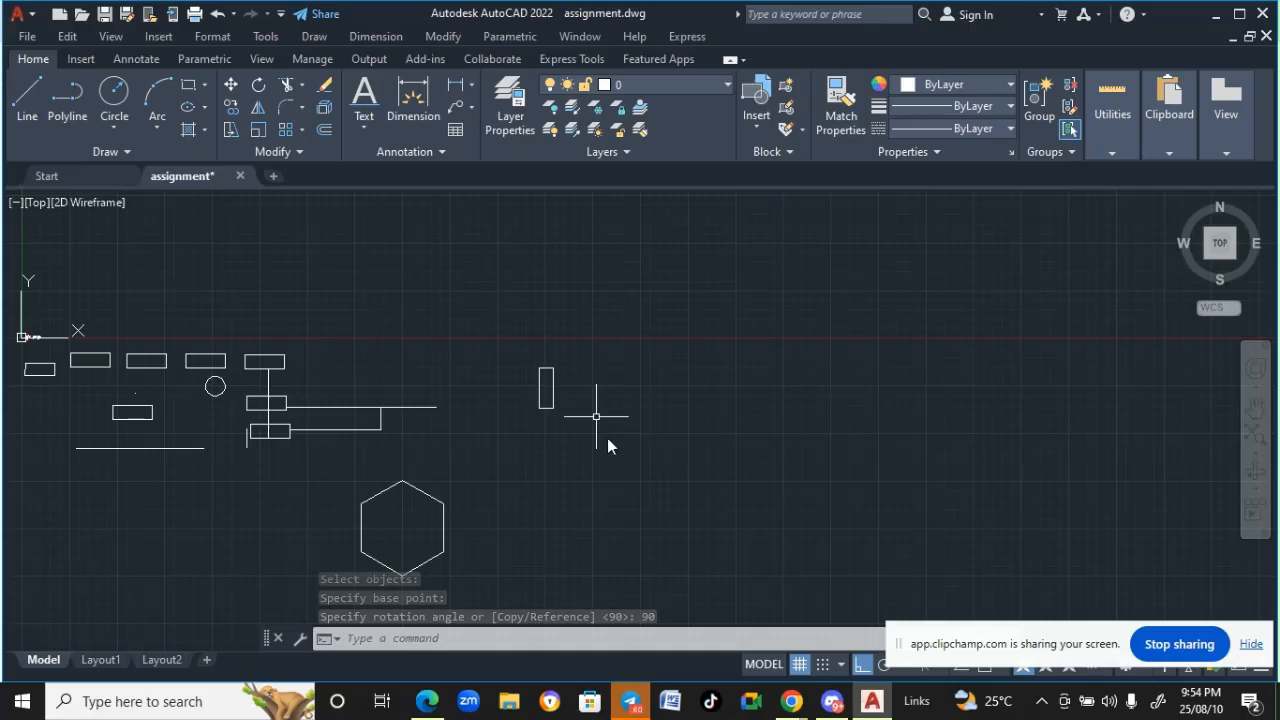
Switch to the Google Docs shortcut list, read the entry for shortcut 13, and return to the AutoCAD drawing.
mouse_move(791, 701)
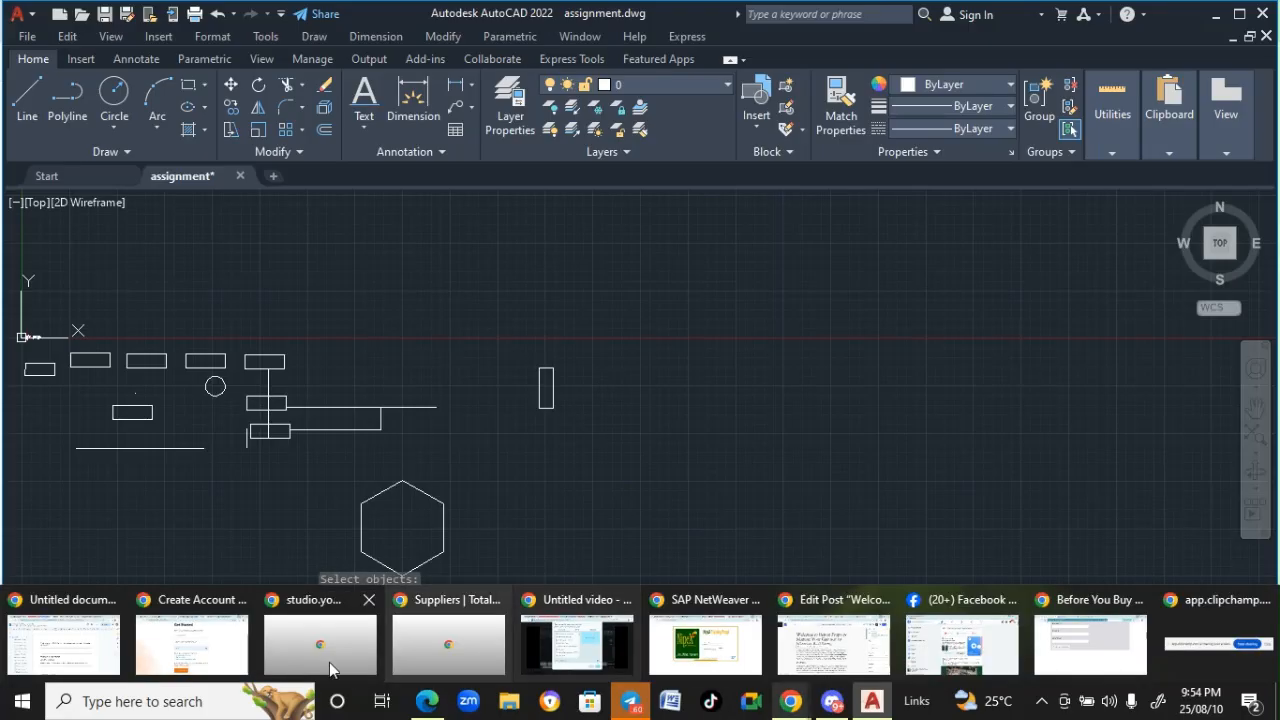
click(52, 648)
scroll(344, 501, down, 3)
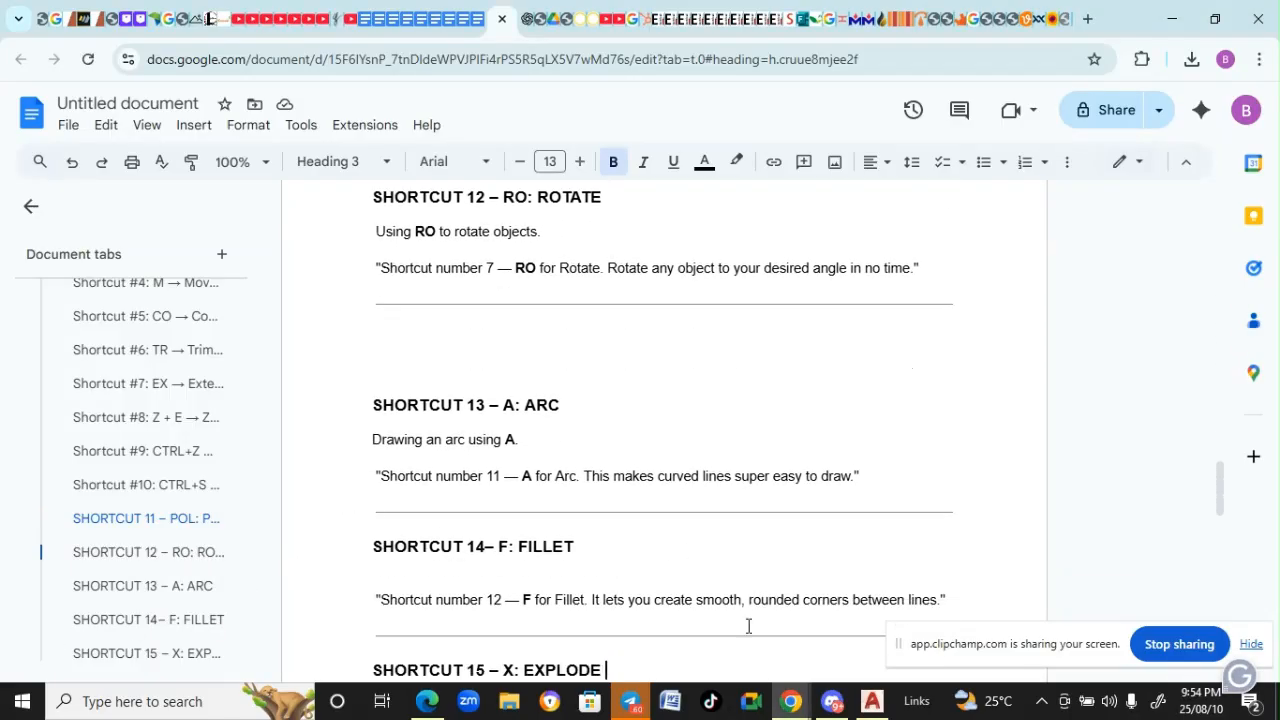
mouse_move(789, 708)
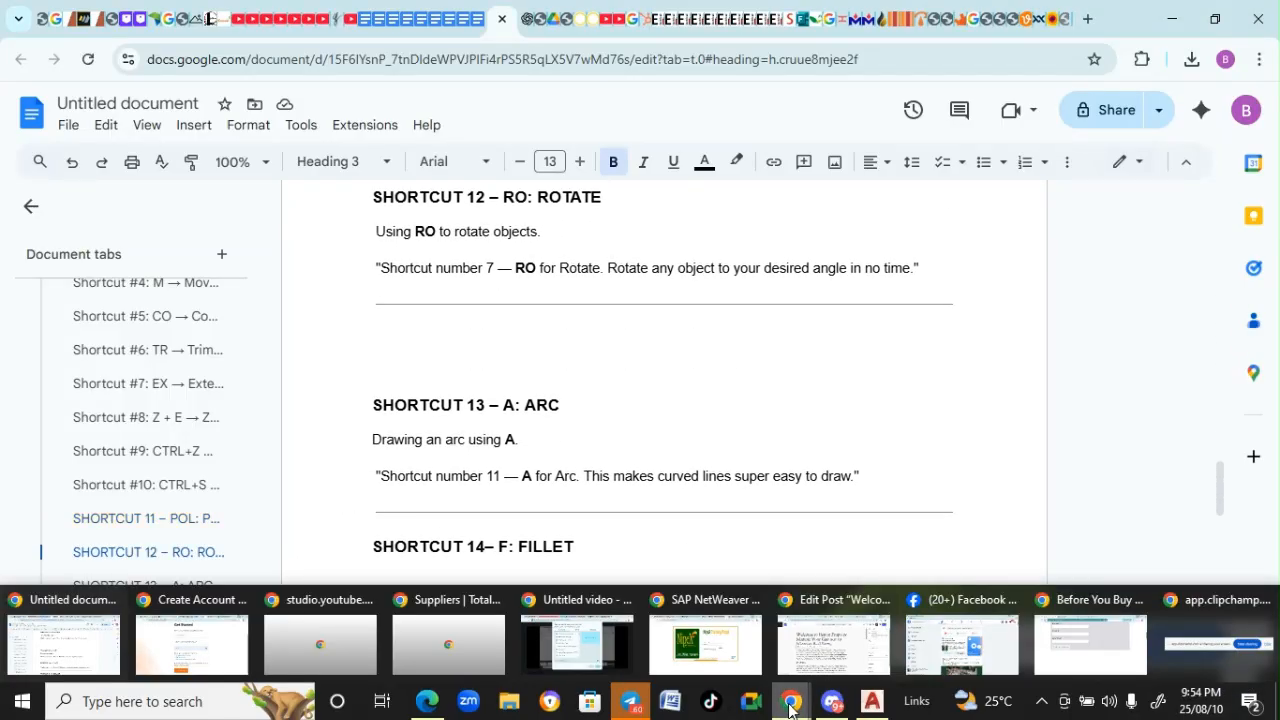
click(838, 617)
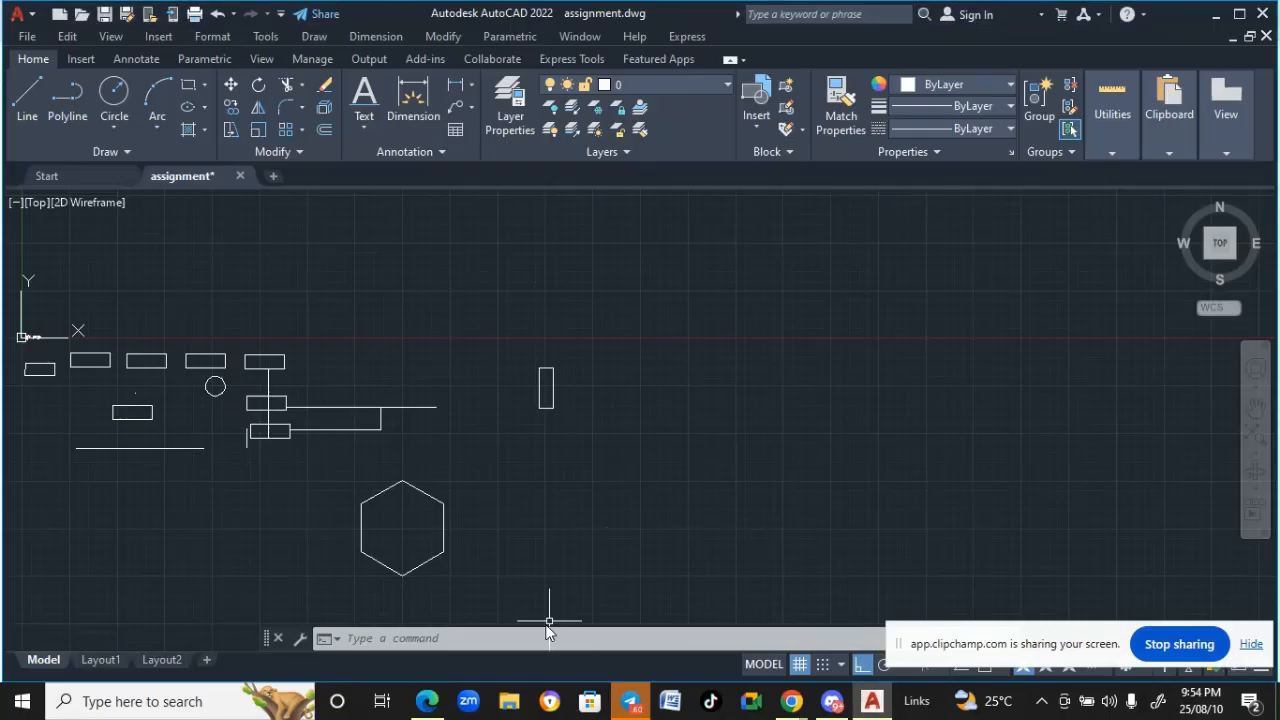
Using the A shortcut, draw a three-point, upward-arching arc to the right of the rotated rectangle, with Ortho turned off.
text(a)
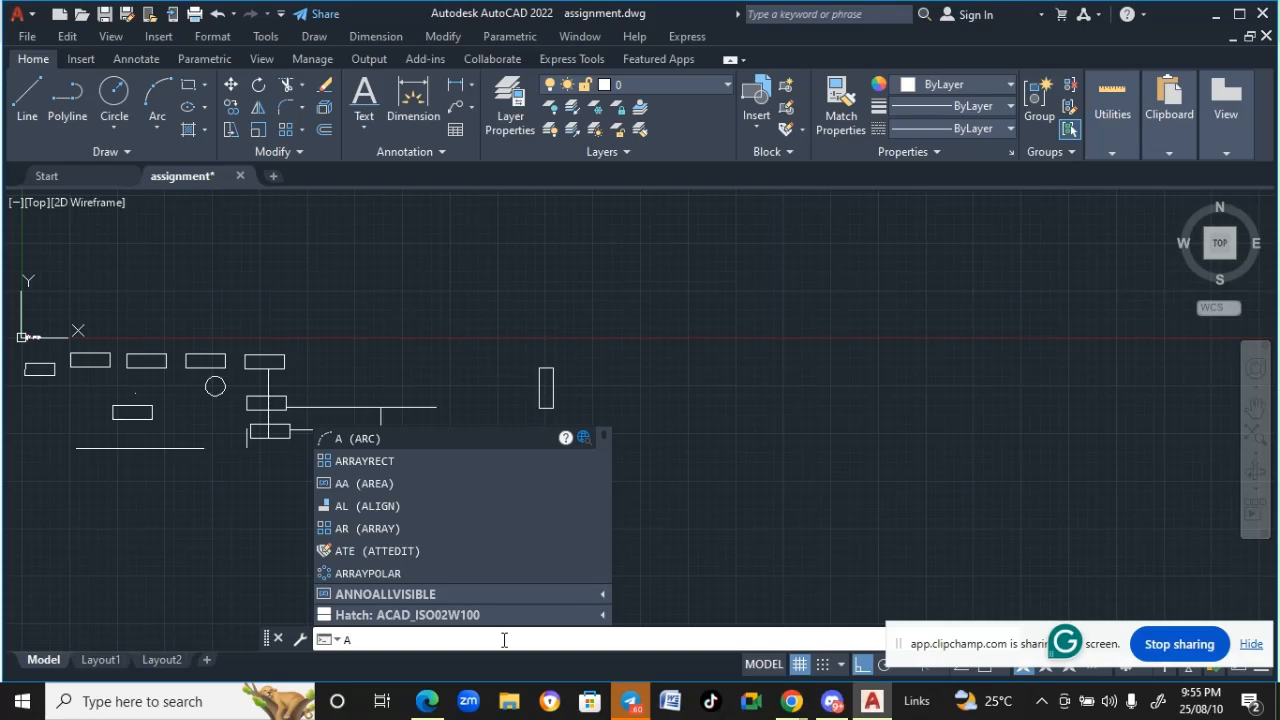
click(367, 444)
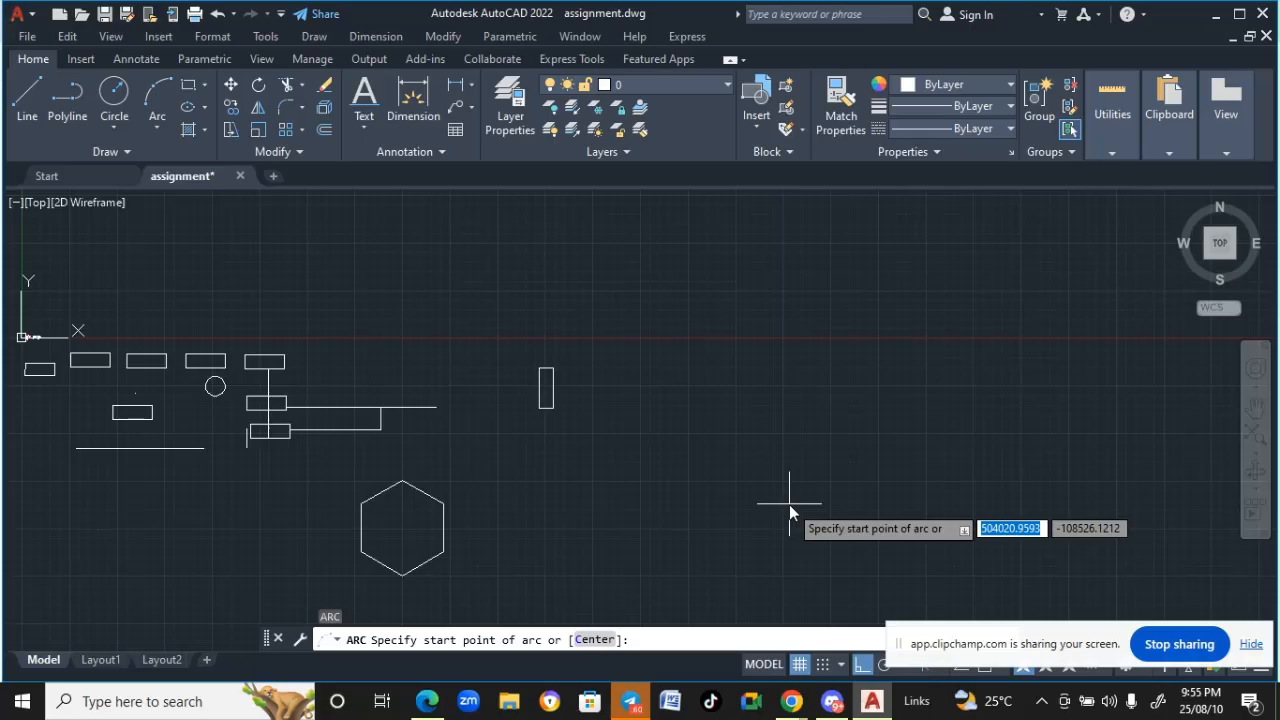
click(741, 441)
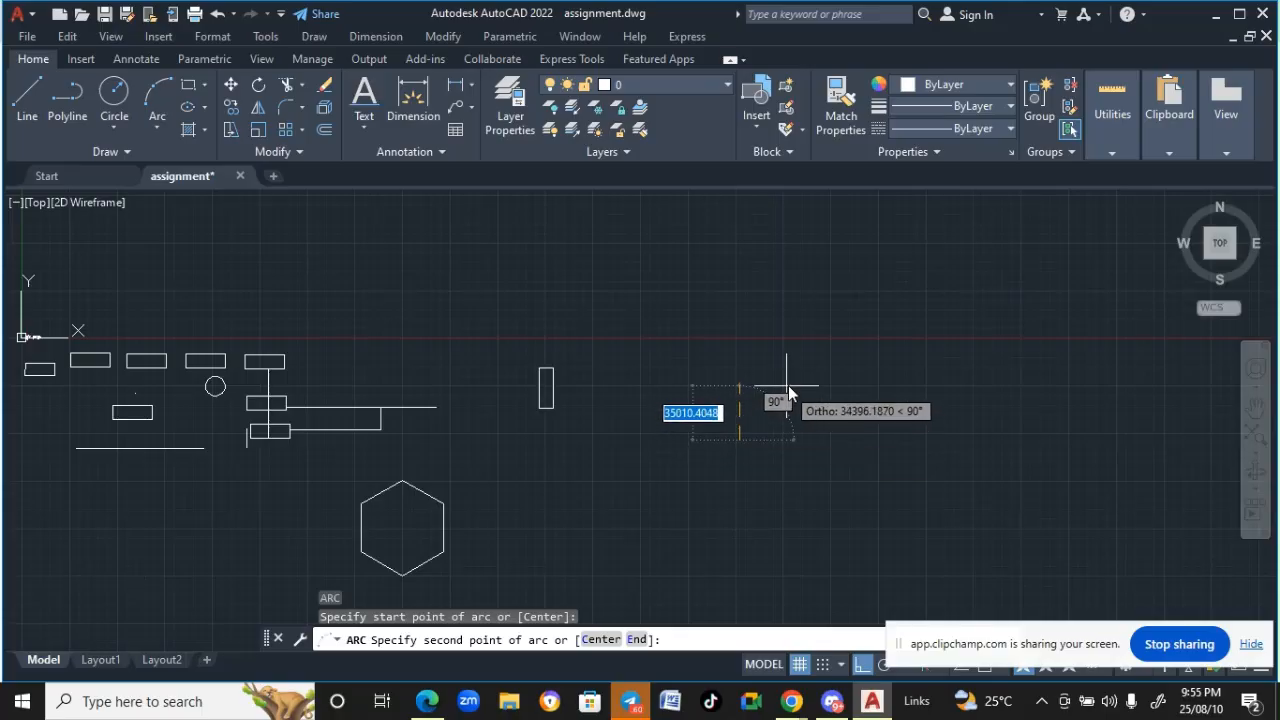
click(856, 666)
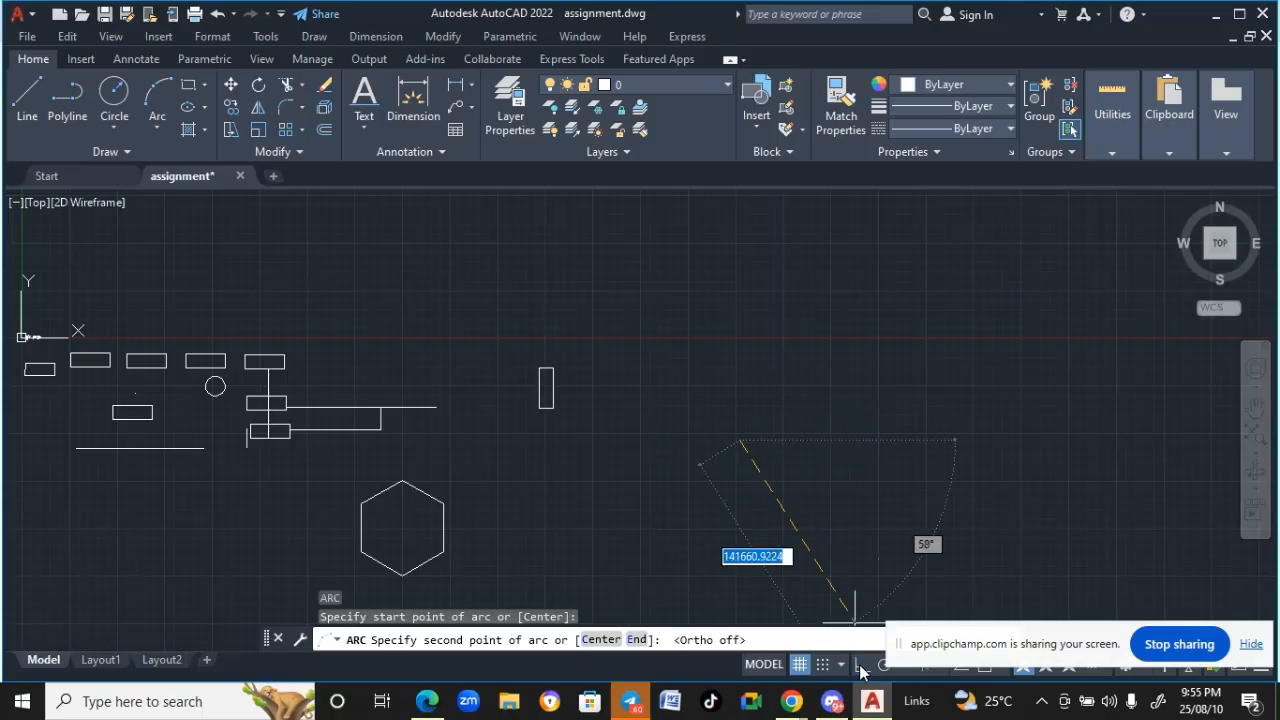
click(829, 345)
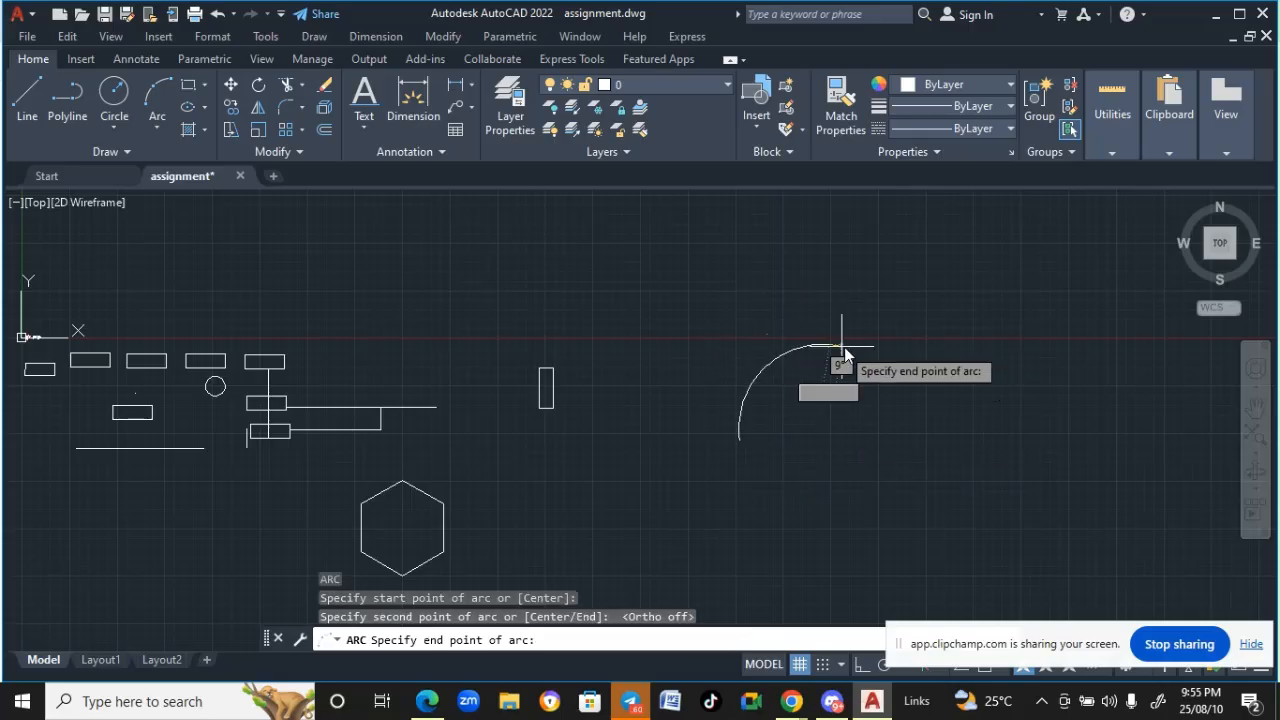
click(937, 433)
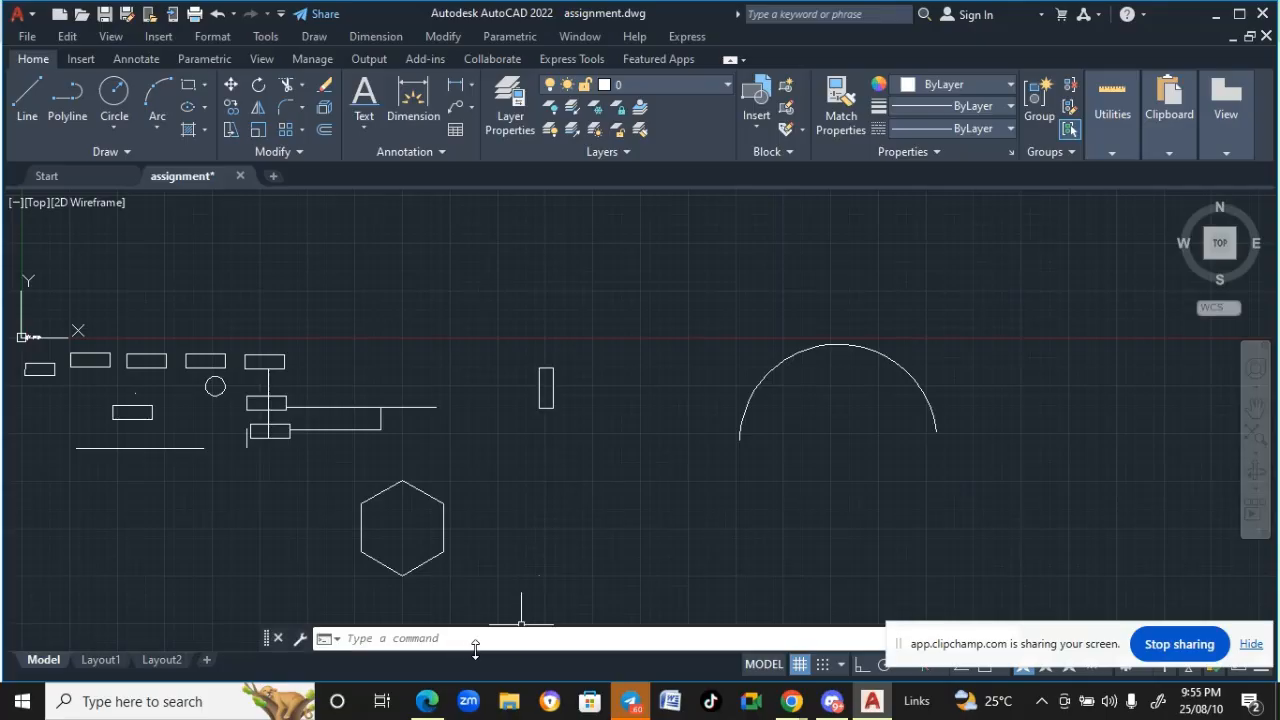
Using the A shortcut, draw a second three-point, upward-arching arc directly below the first arc.
click(441, 641)
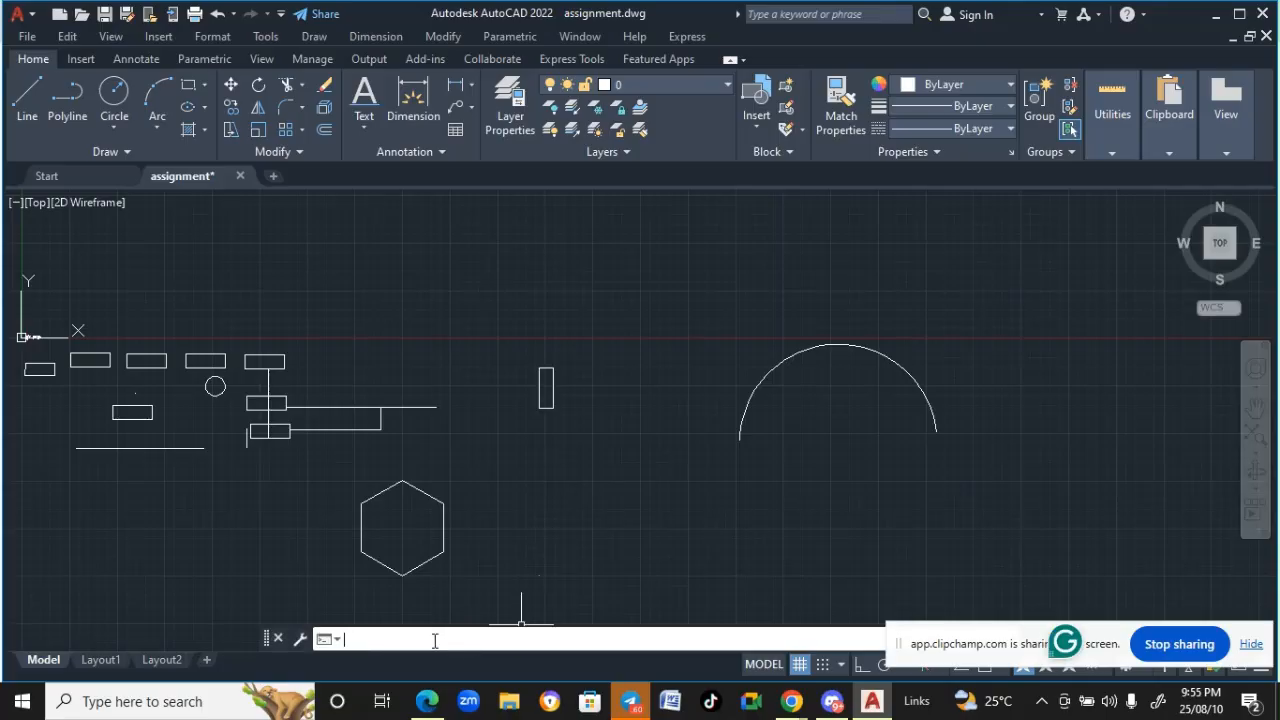
text(A)
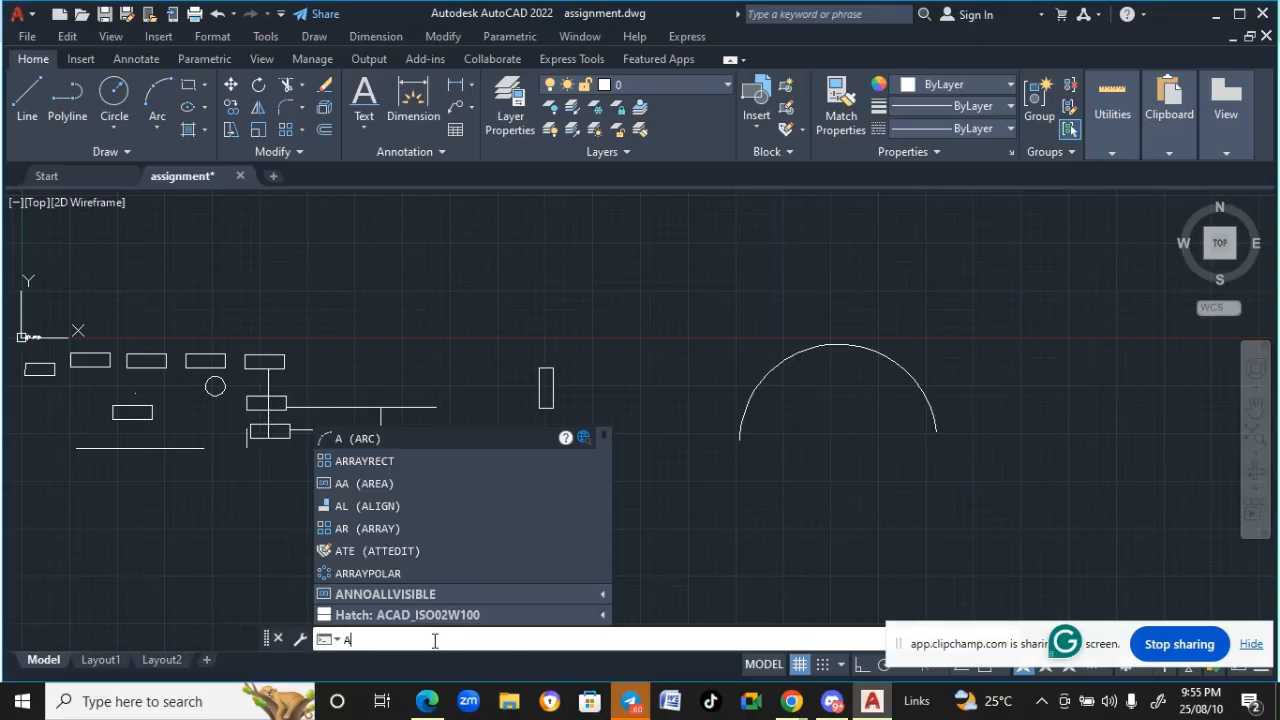
click(380, 441)
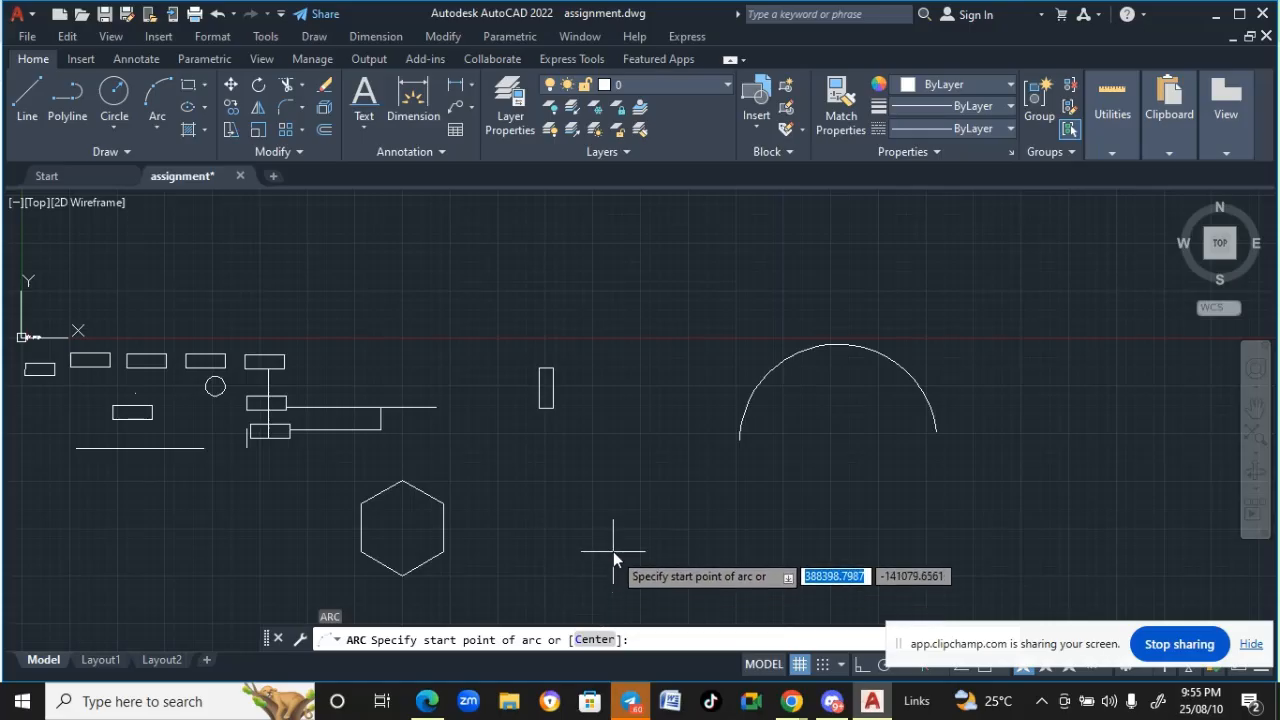
click(722, 562)
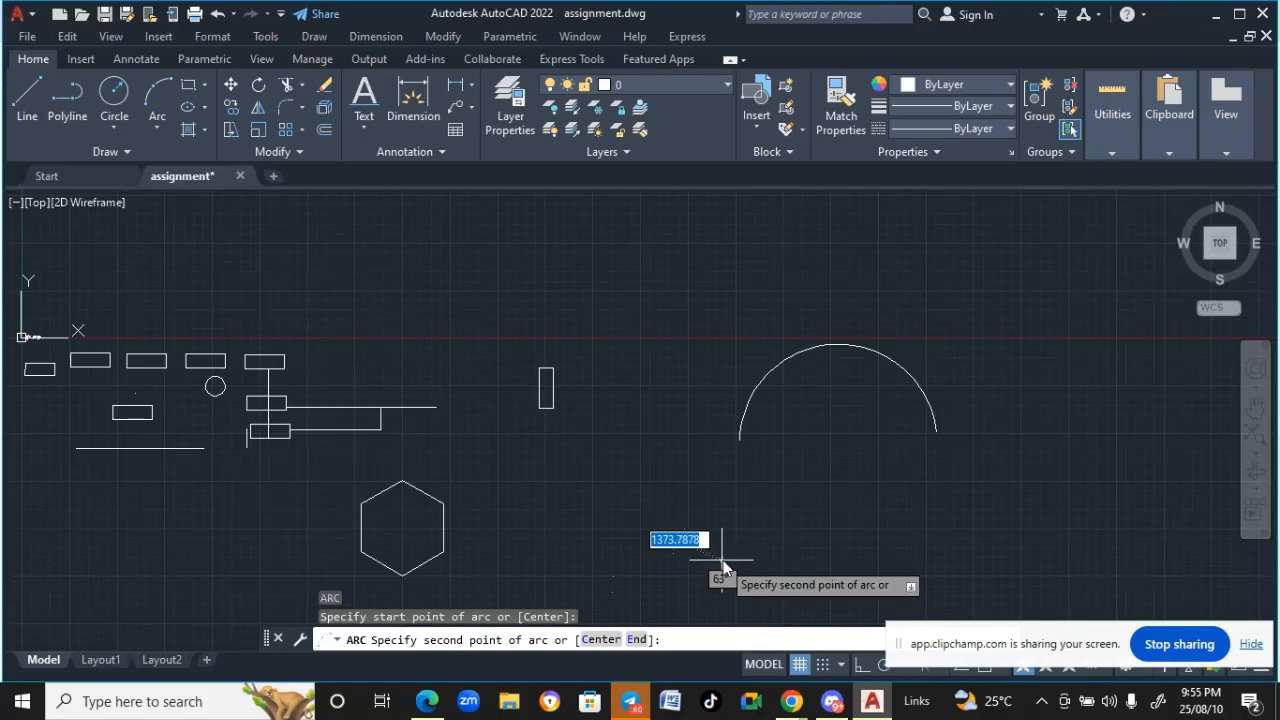
key(Return)
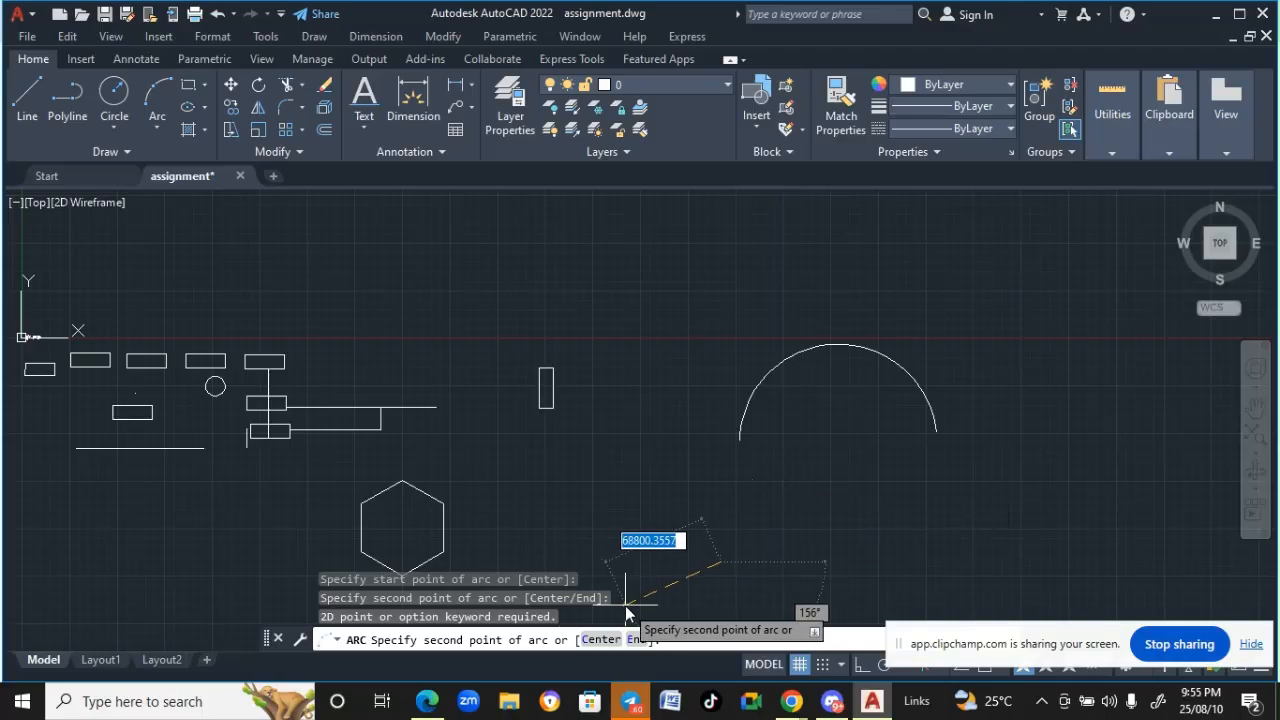
click(821, 479)
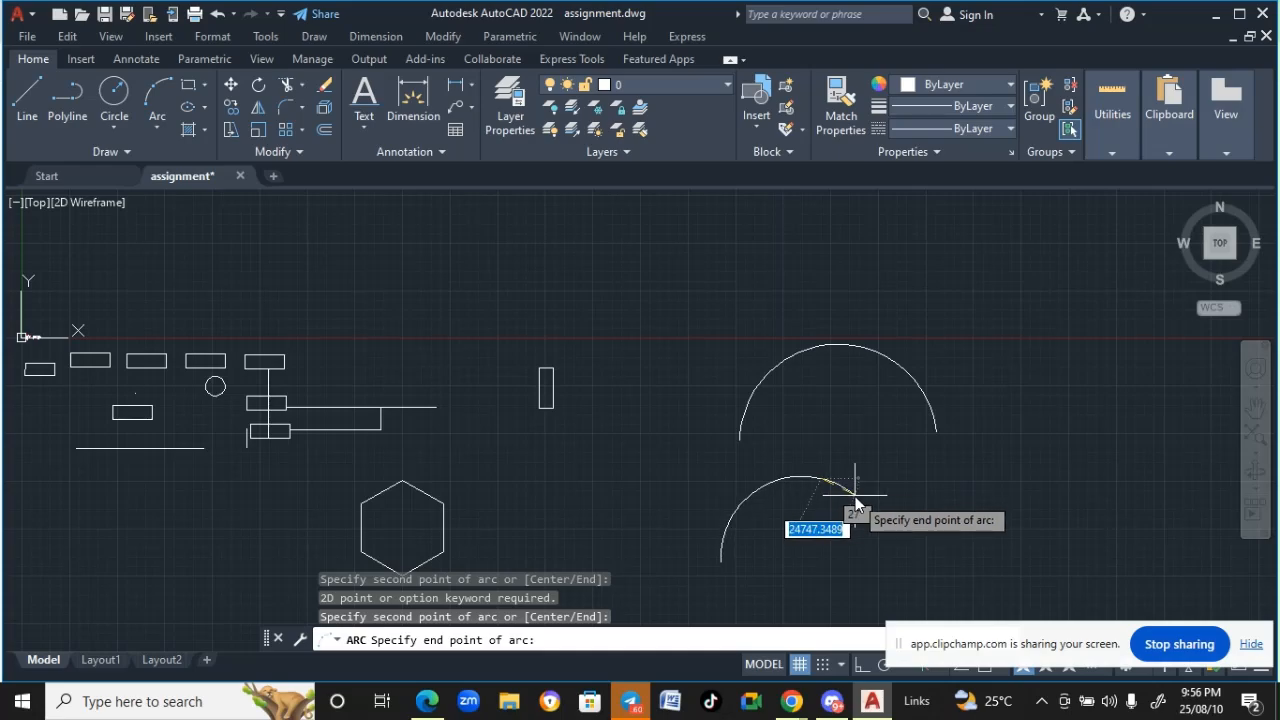
click(879, 562)
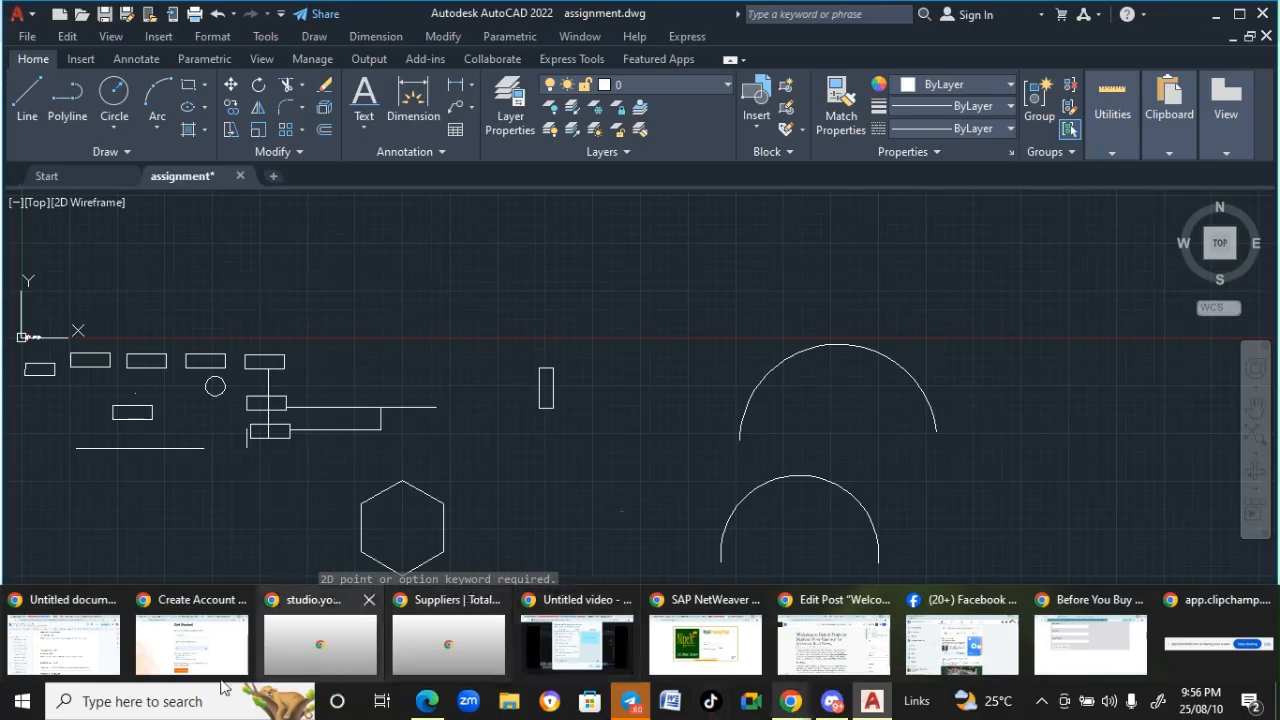
Switch to the Google Docs shortcut list, read the entry for shortcut 14, and return to the AutoCAD drawing.
click(60, 685)
scroll(305, 473, down, 2)
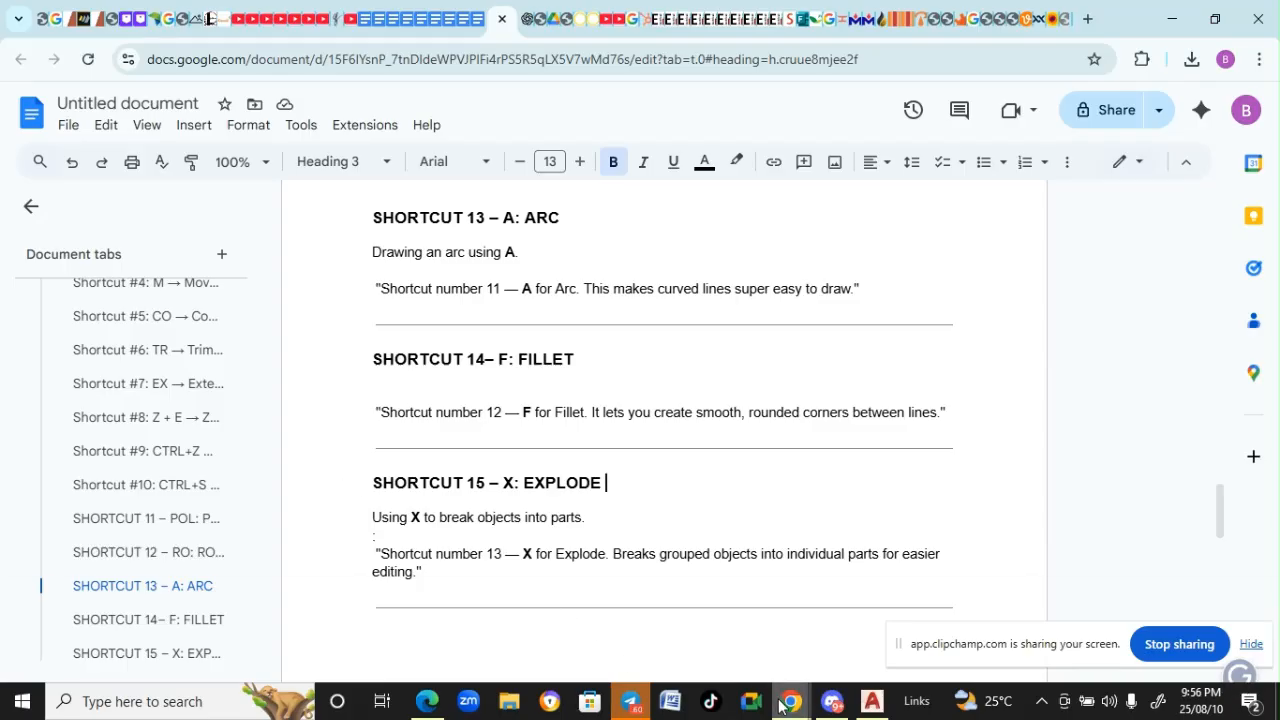
mouse_move(781, 705)
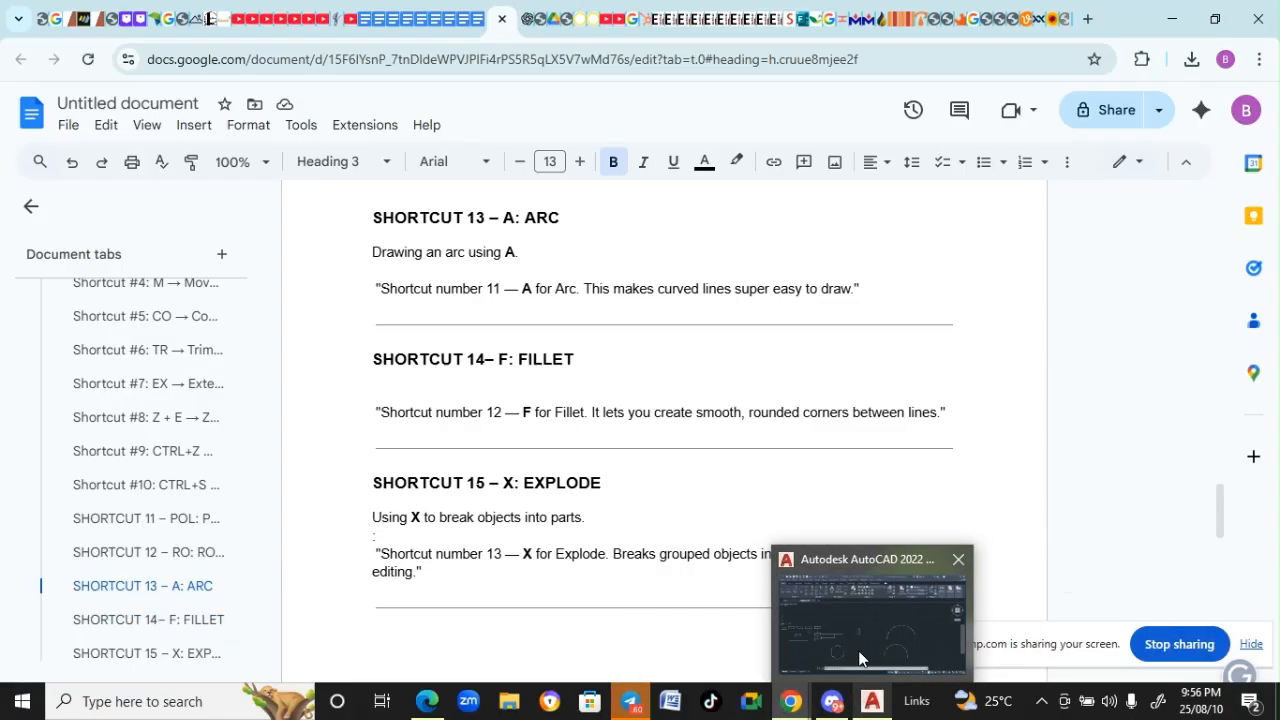
click(862, 703)
Turn Ortho on and draw a horizontal line above the two arcs, extending past their right ends.
scroll(550, 506, down, 3)
middle_drag(548, 506, 362, 513)
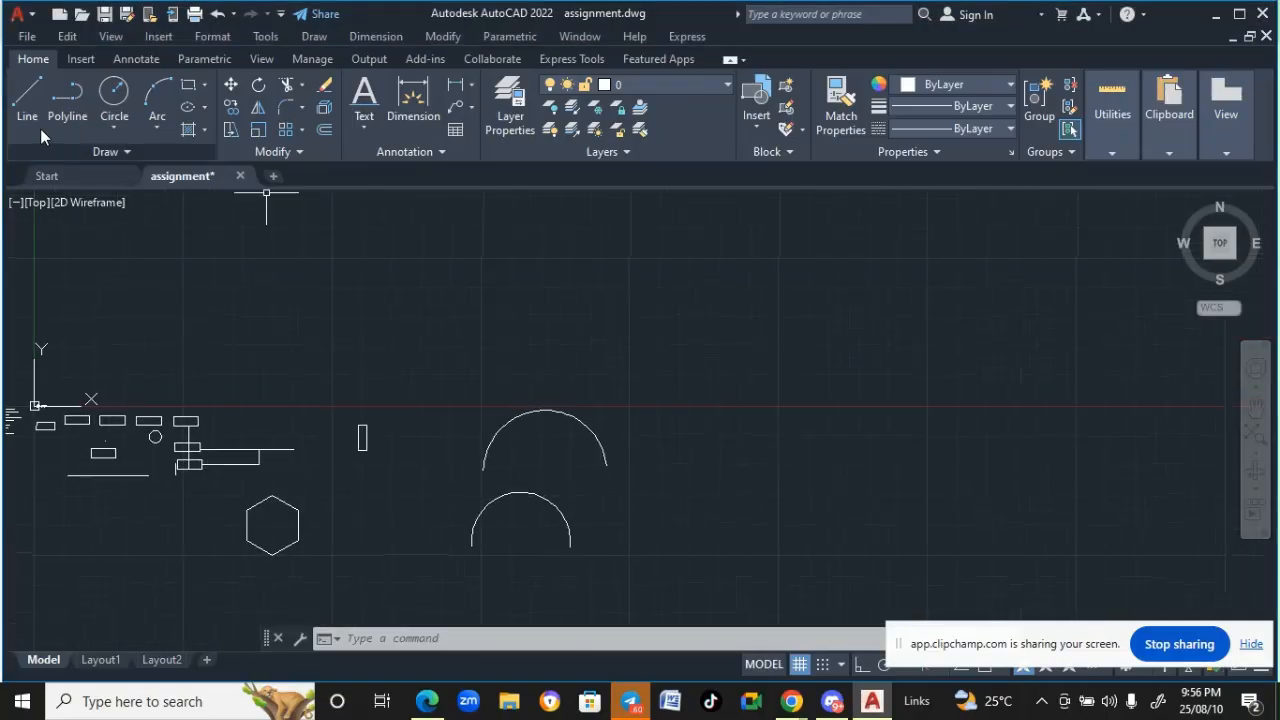
click(28, 100)
click(476, 314)
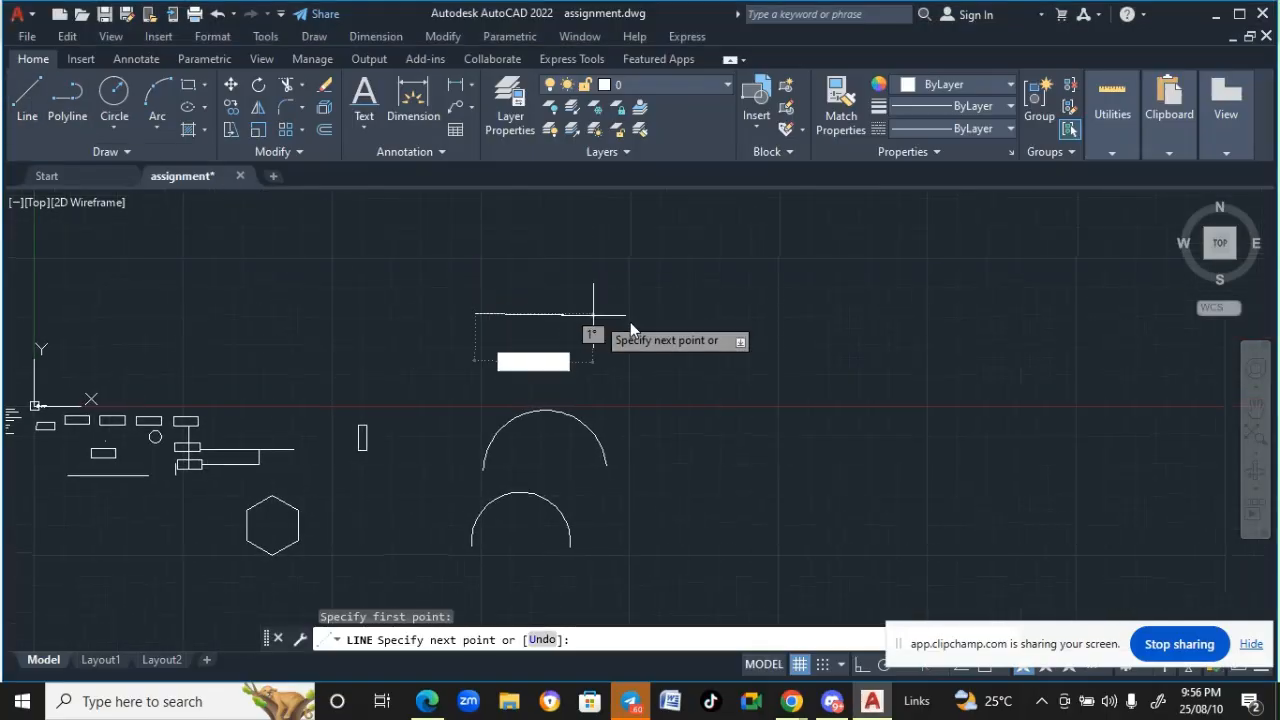
click(863, 665)
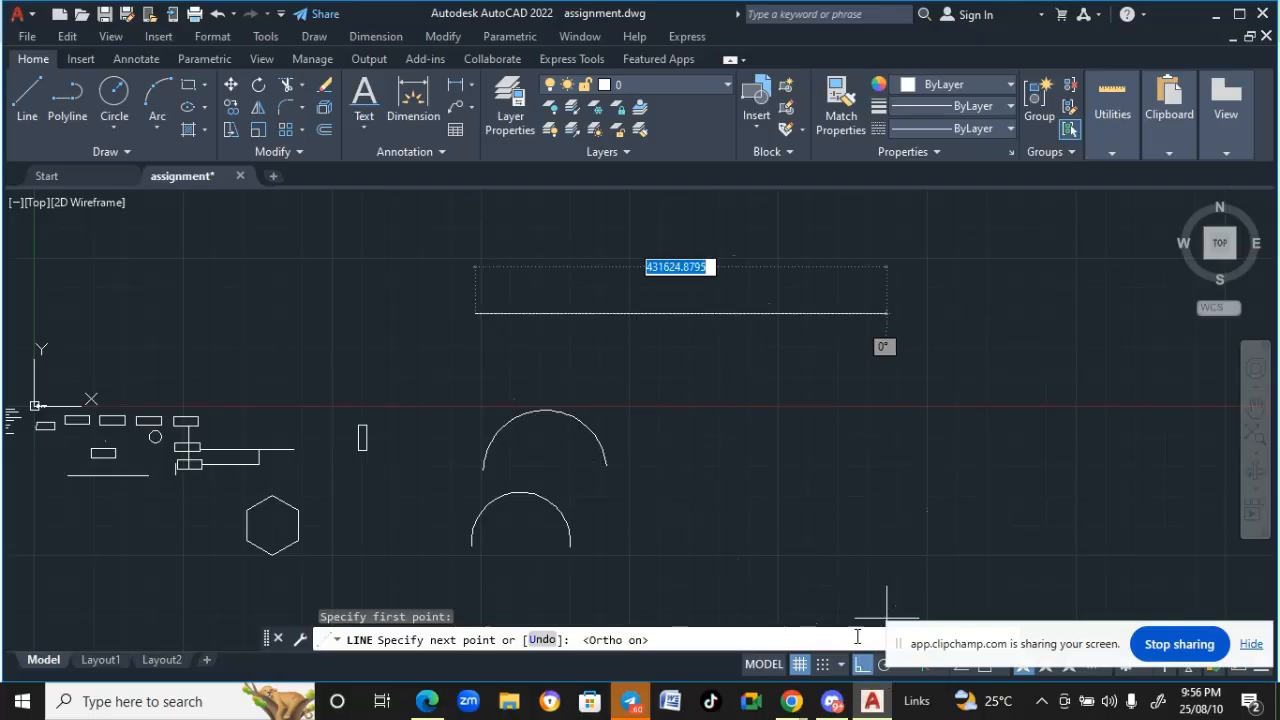
click(720, 316)
key(Return)
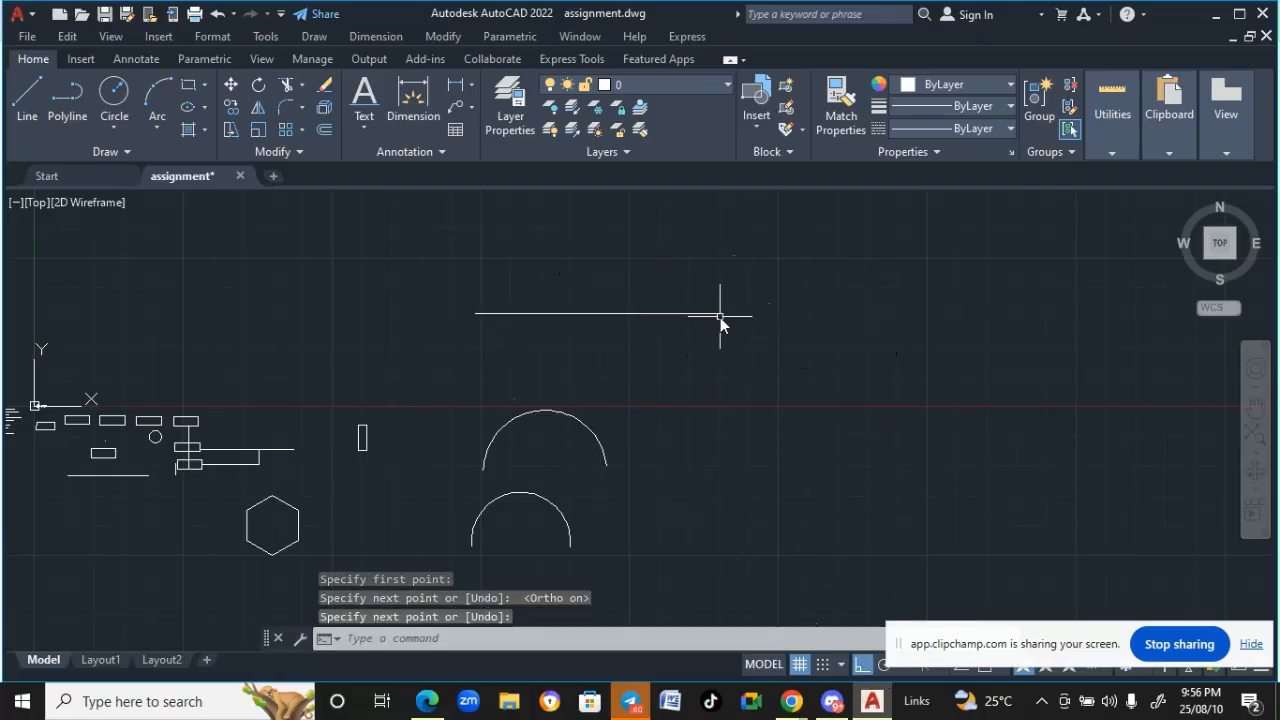
Draw a separate vertical line to the right of the arcs, below and beyond the horizontal line's right end.
key(Return)
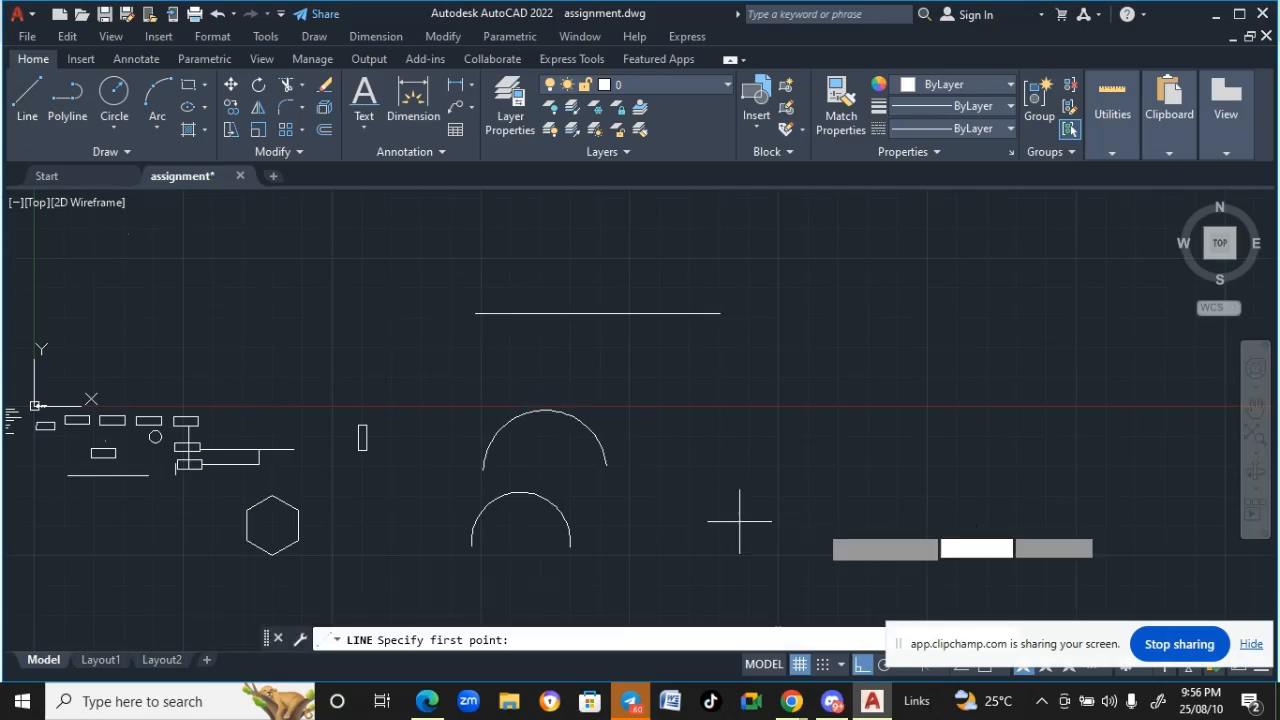
click(787, 534)
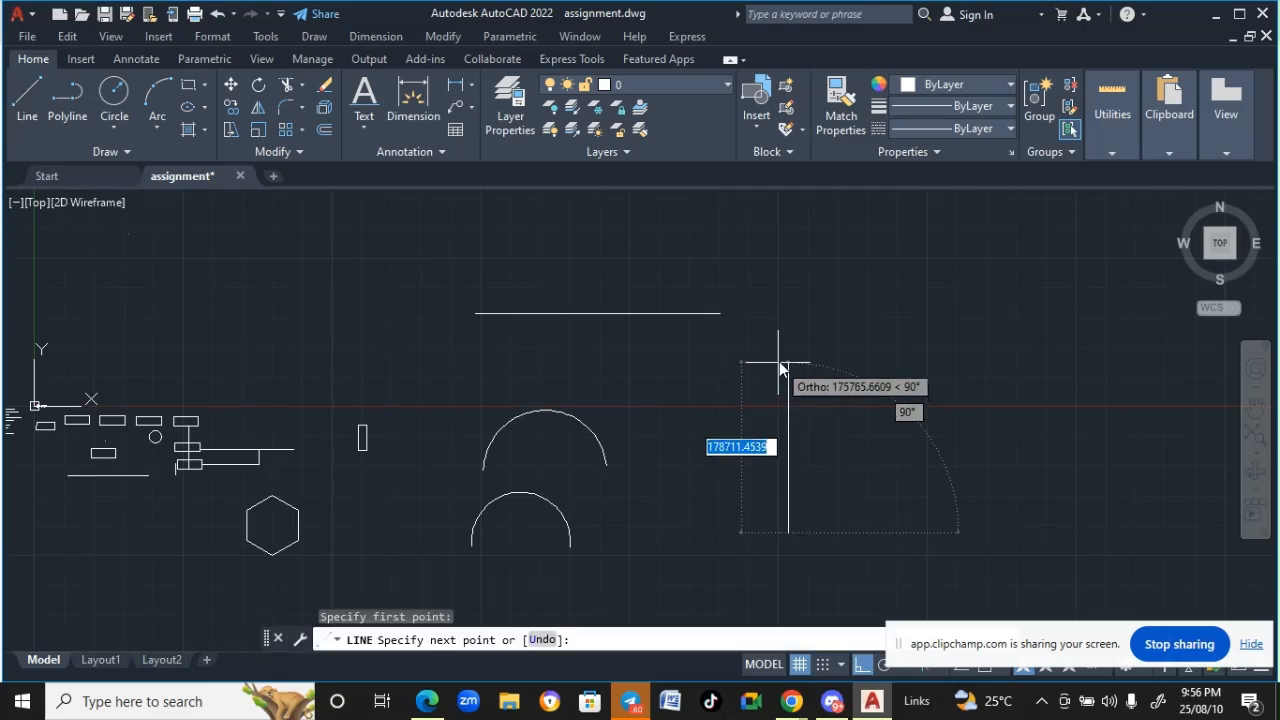
click(780, 360)
key(Return)
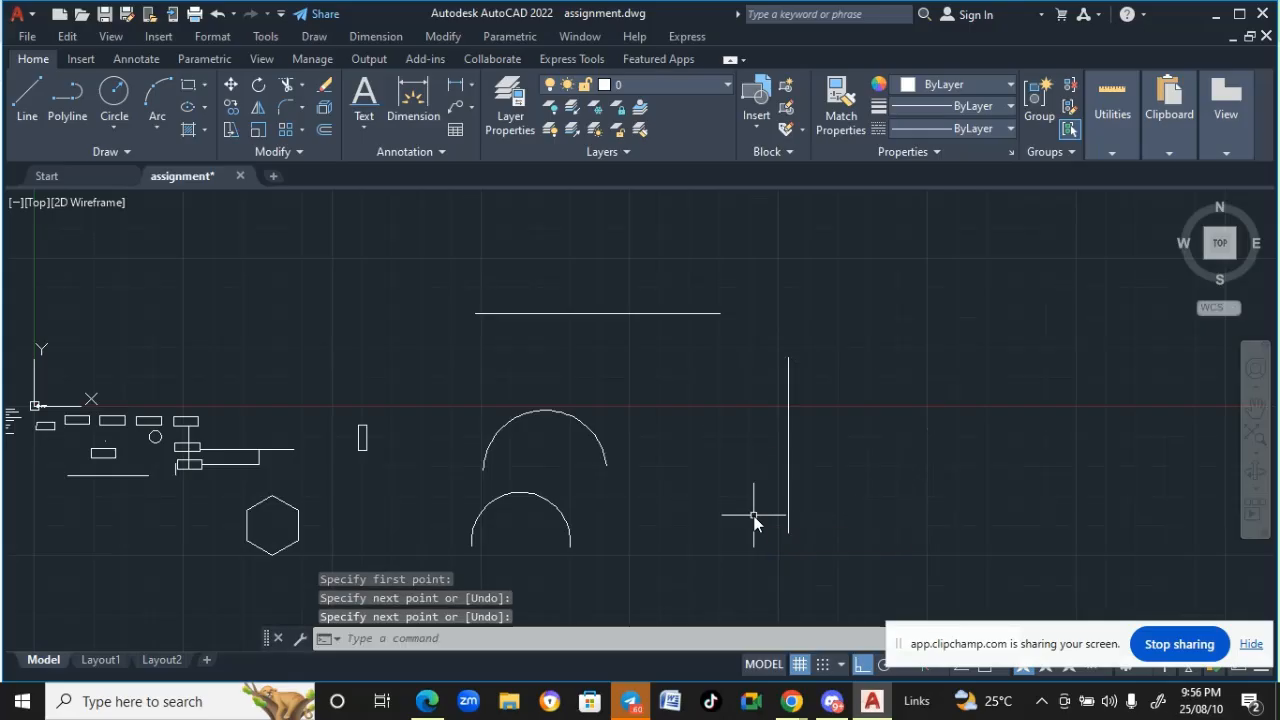
Using the F shortcut, fillet the horizontal line with the vertical line into a corner and inspect the join up close.
click(515, 639)
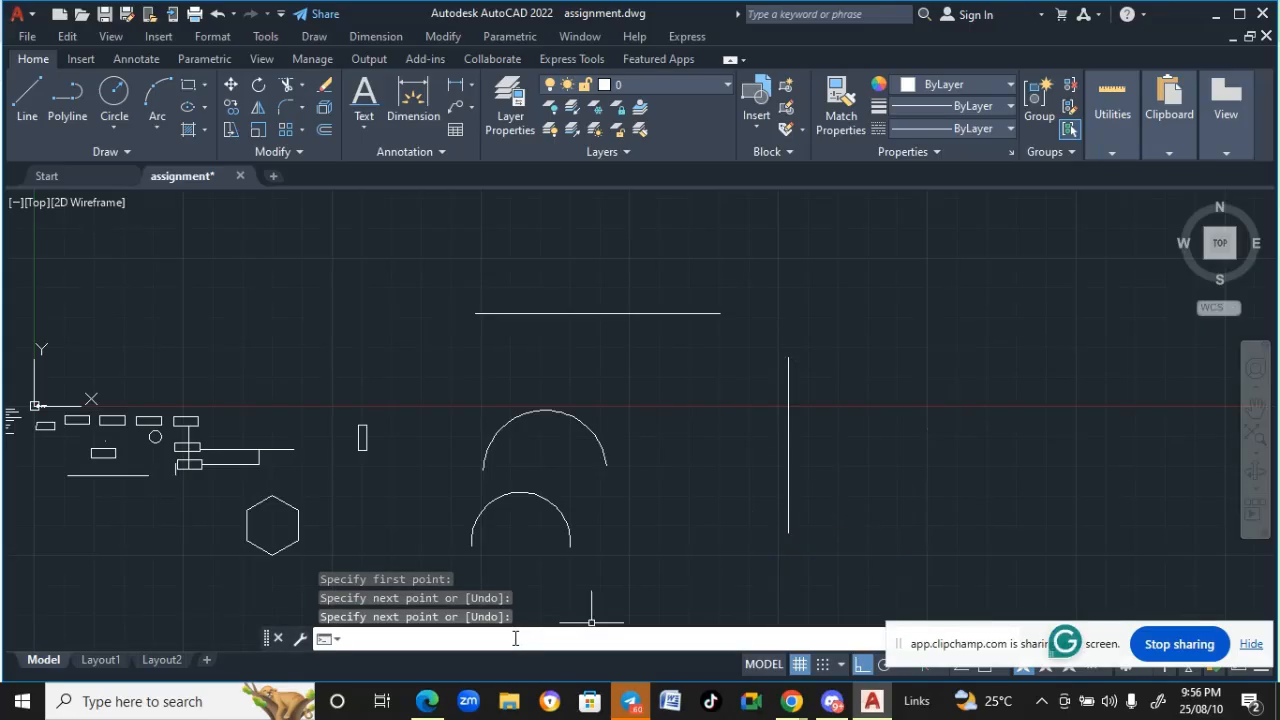
text(F)
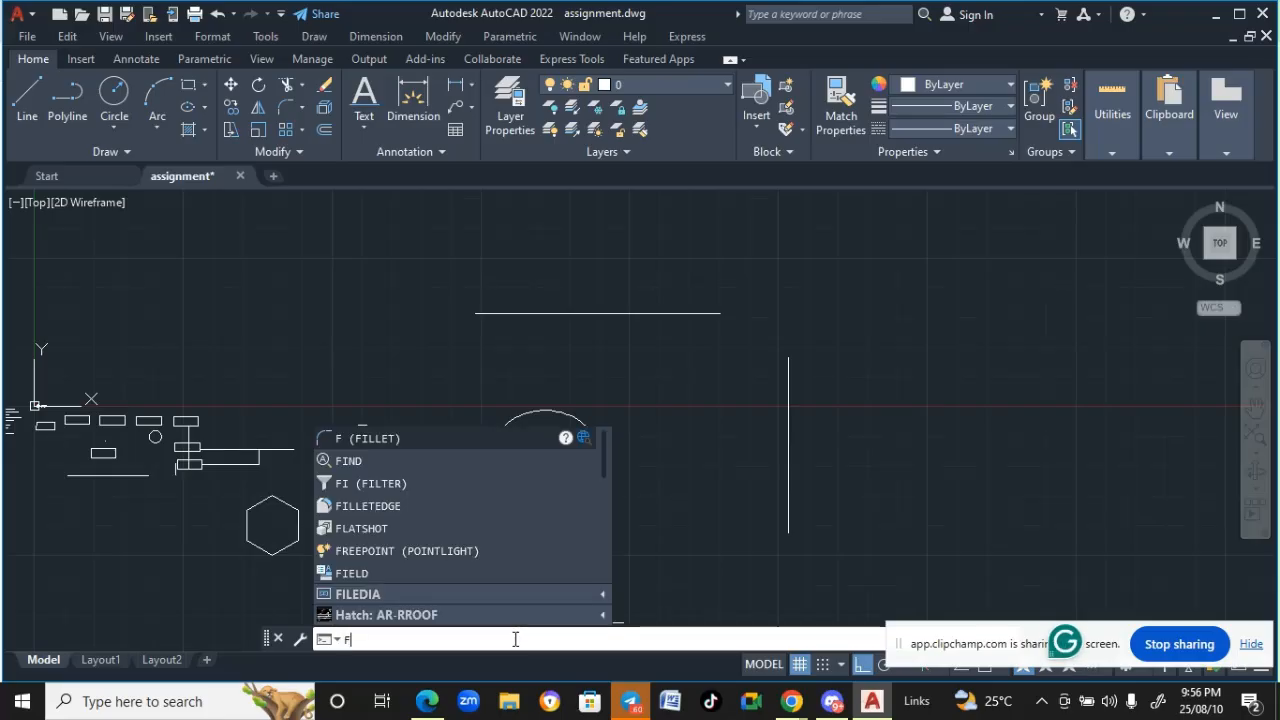
click(377, 437)
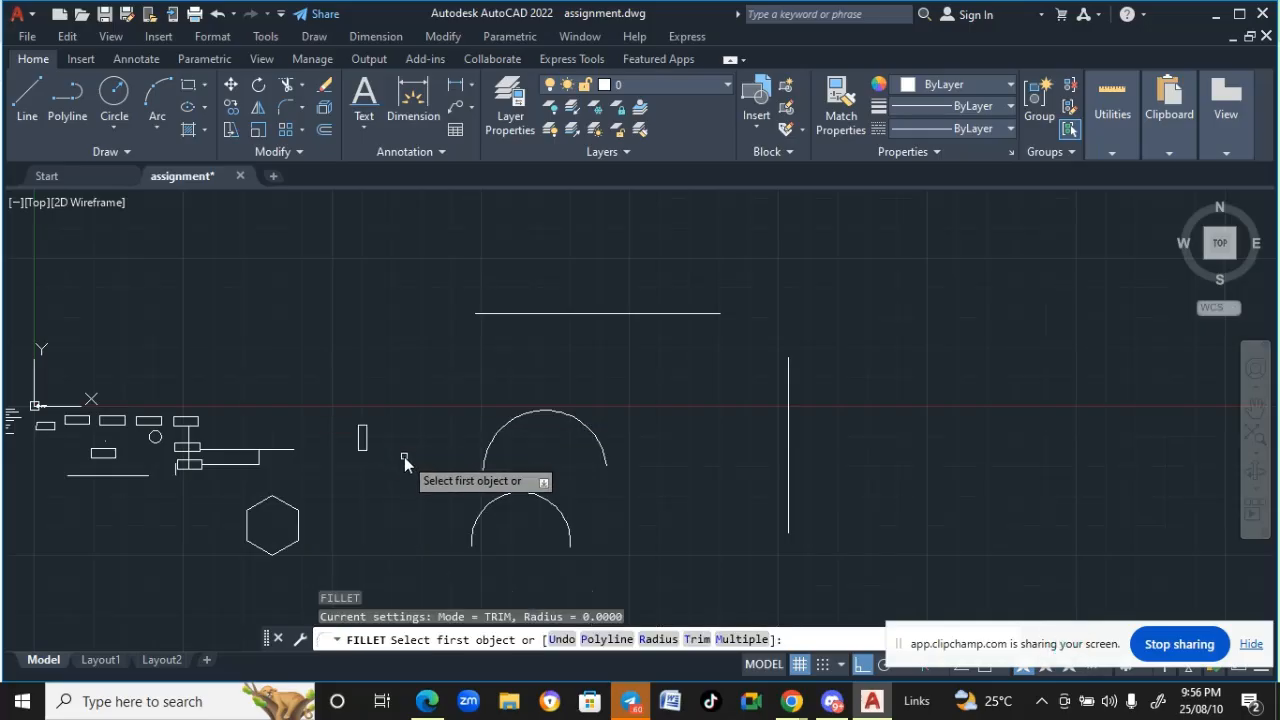
click(567, 313)
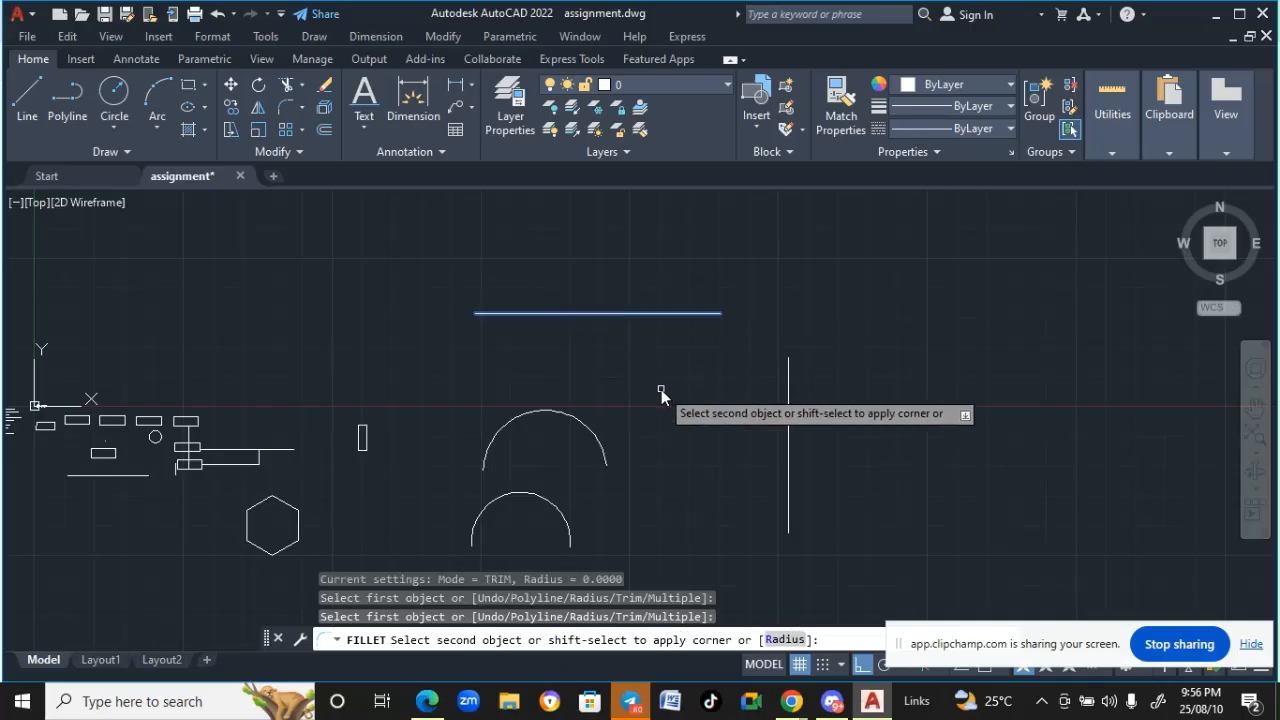
click(790, 445)
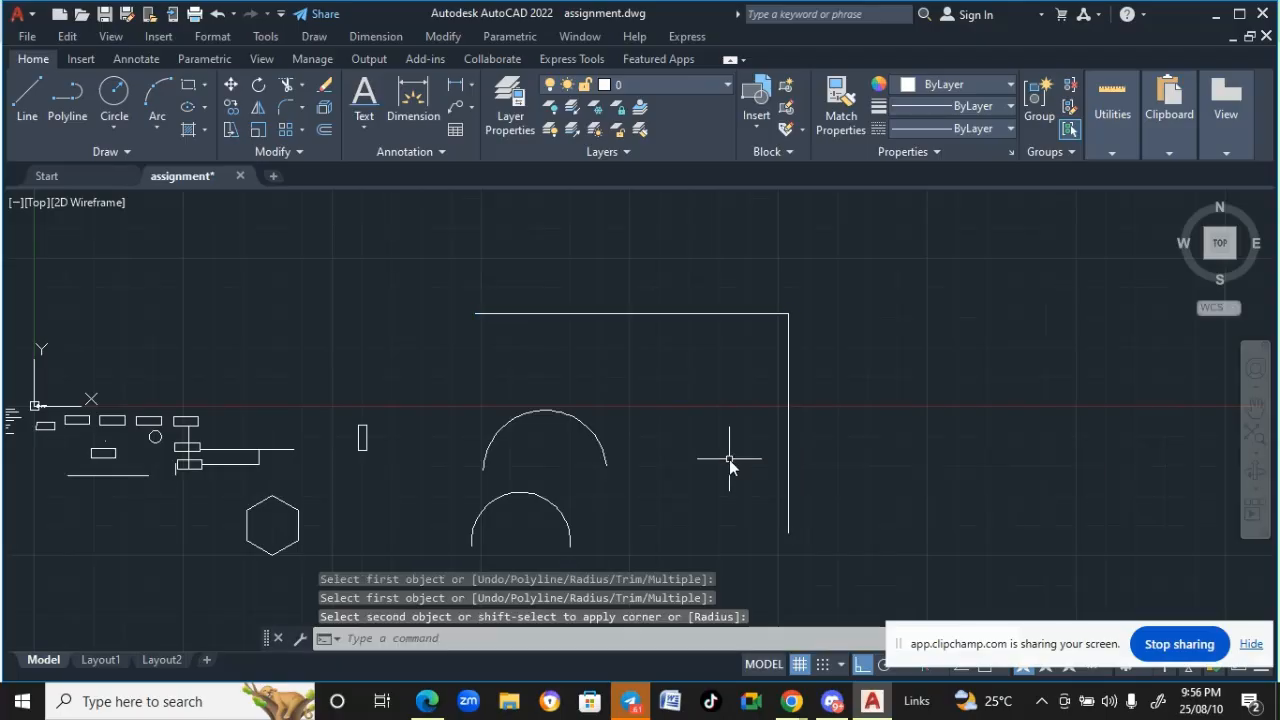
scroll(787, 325, up, 3)
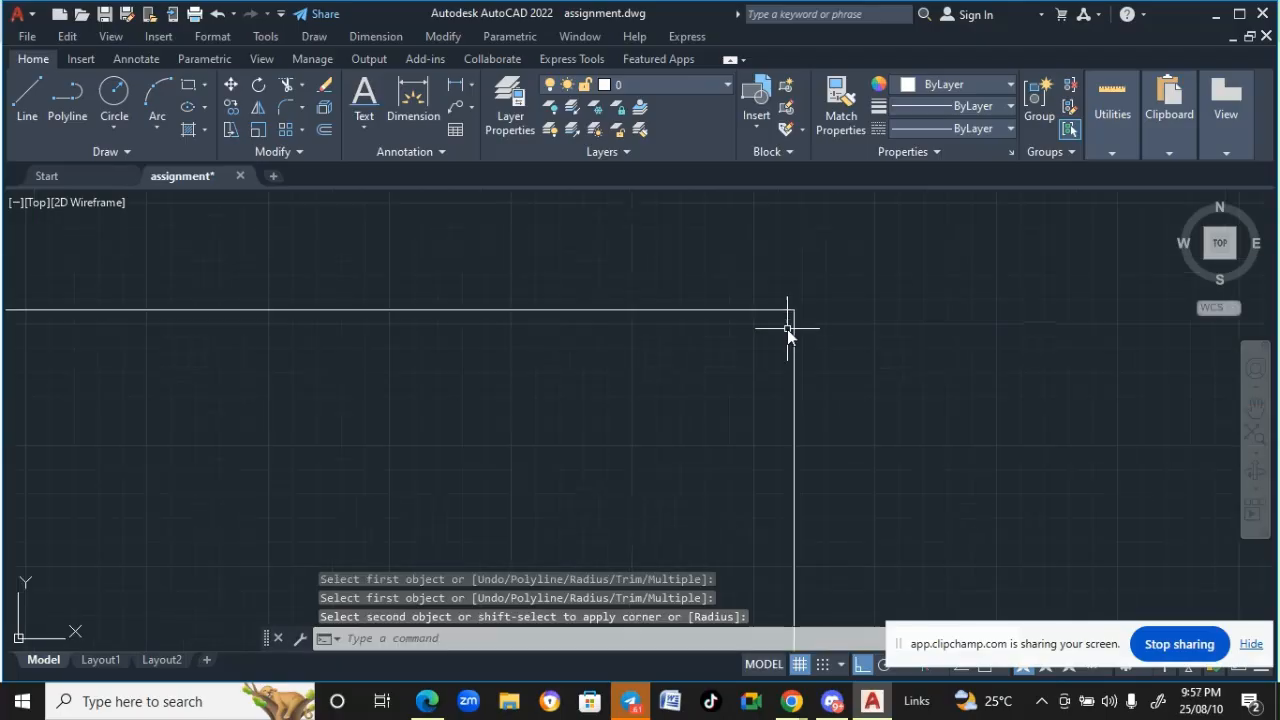
scroll(720, 355, down, 2)
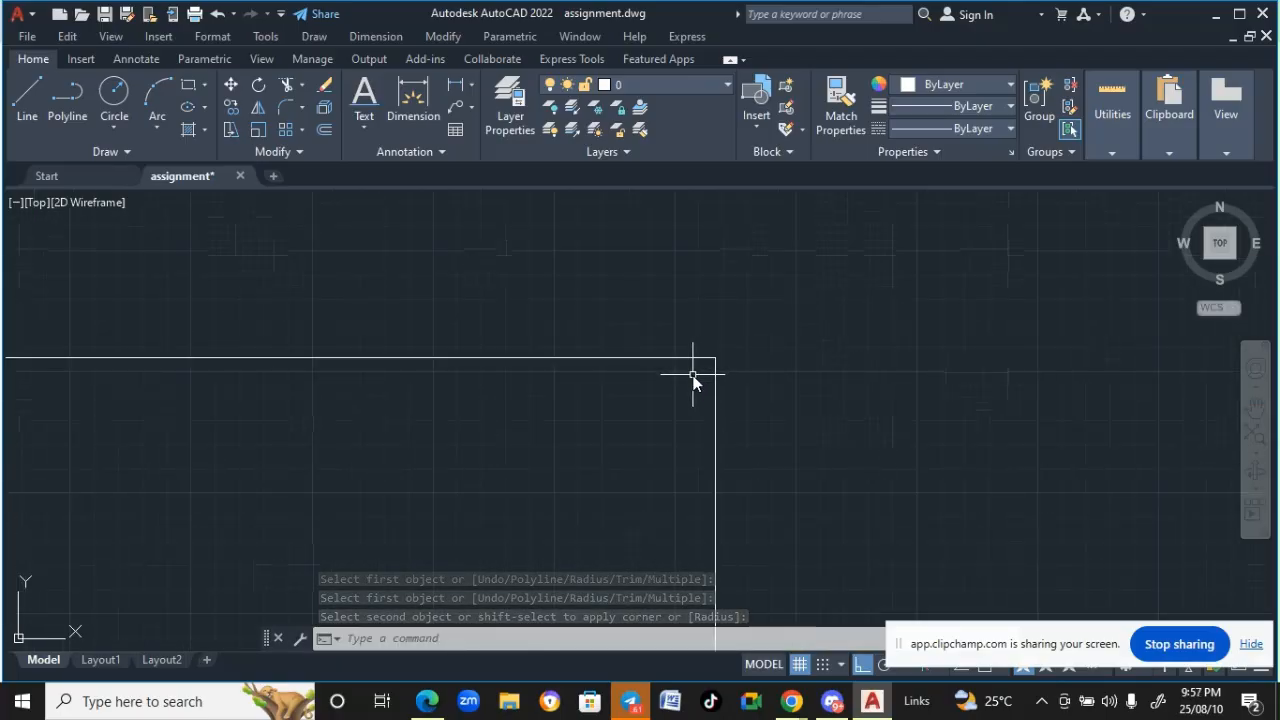
scroll(673, 380, down, 1)
scroll(673, 380, down, 2)
middle_drag(623, 360, 514, 277)
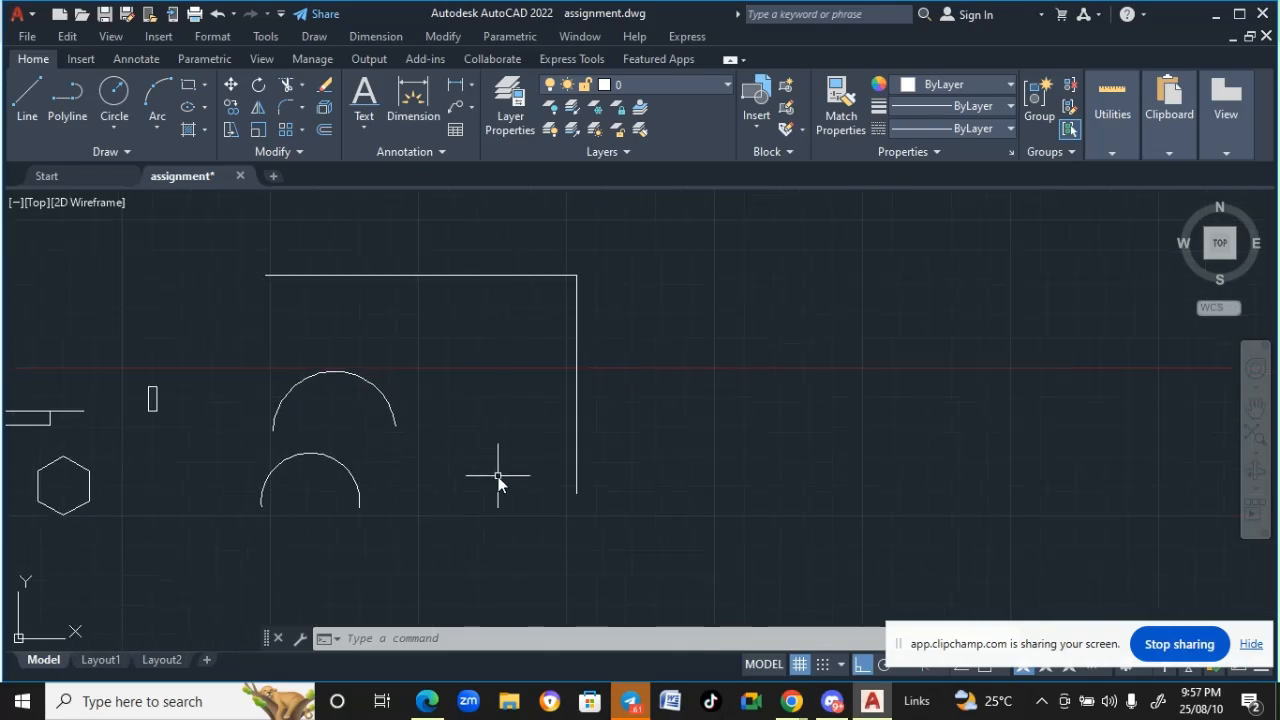
click(412, 638)
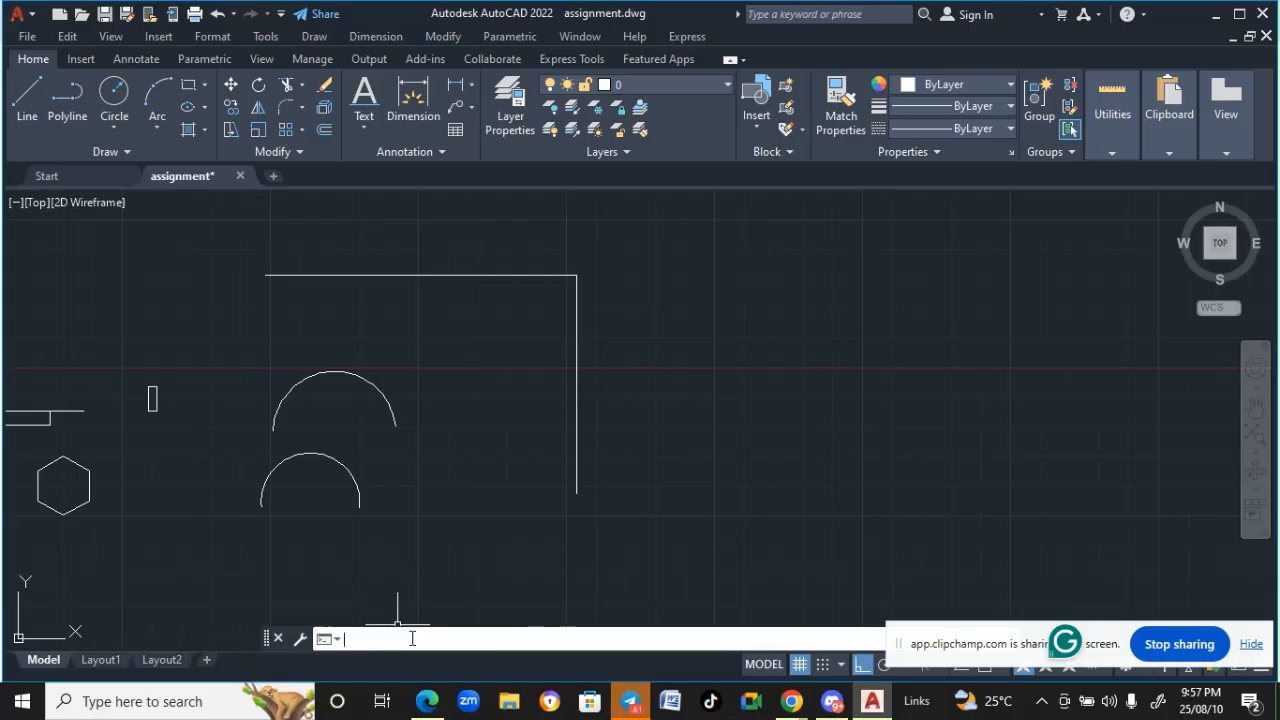
text(f)
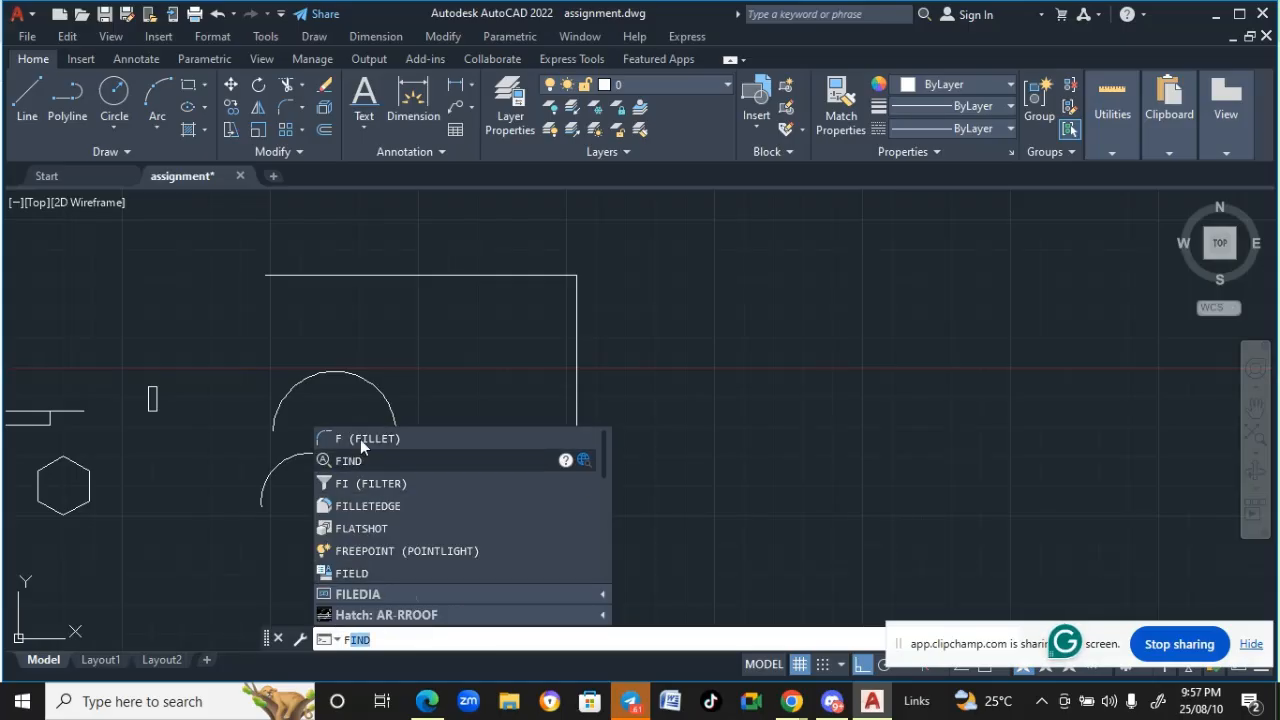
key(Return)
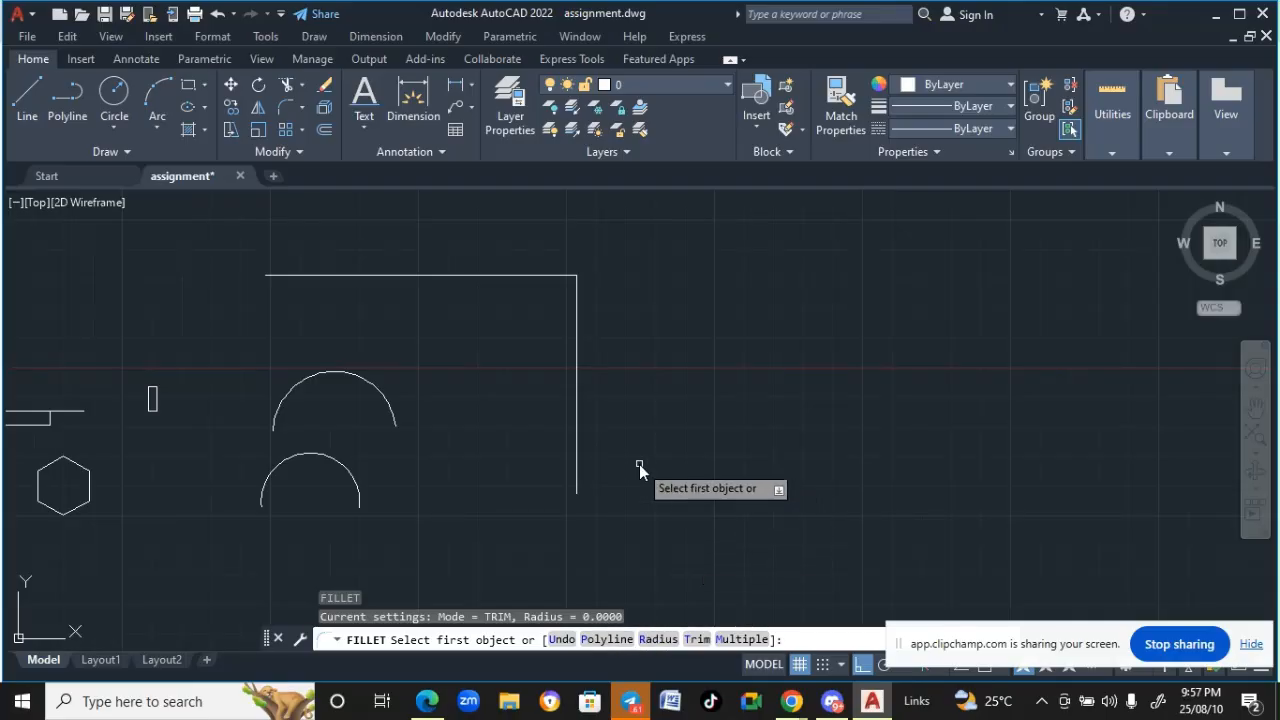
key(Escape)
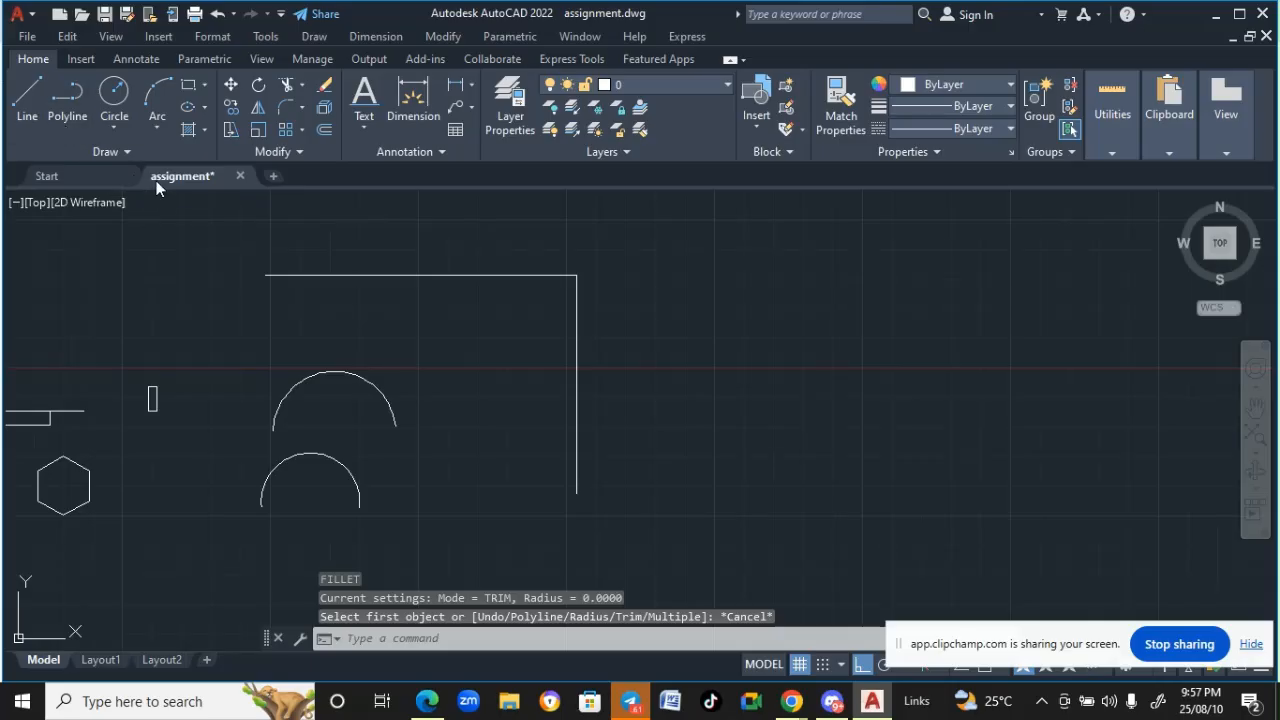
Draw another horizontal line in the empty area to the right of the filleted corner.
click(38, 100)
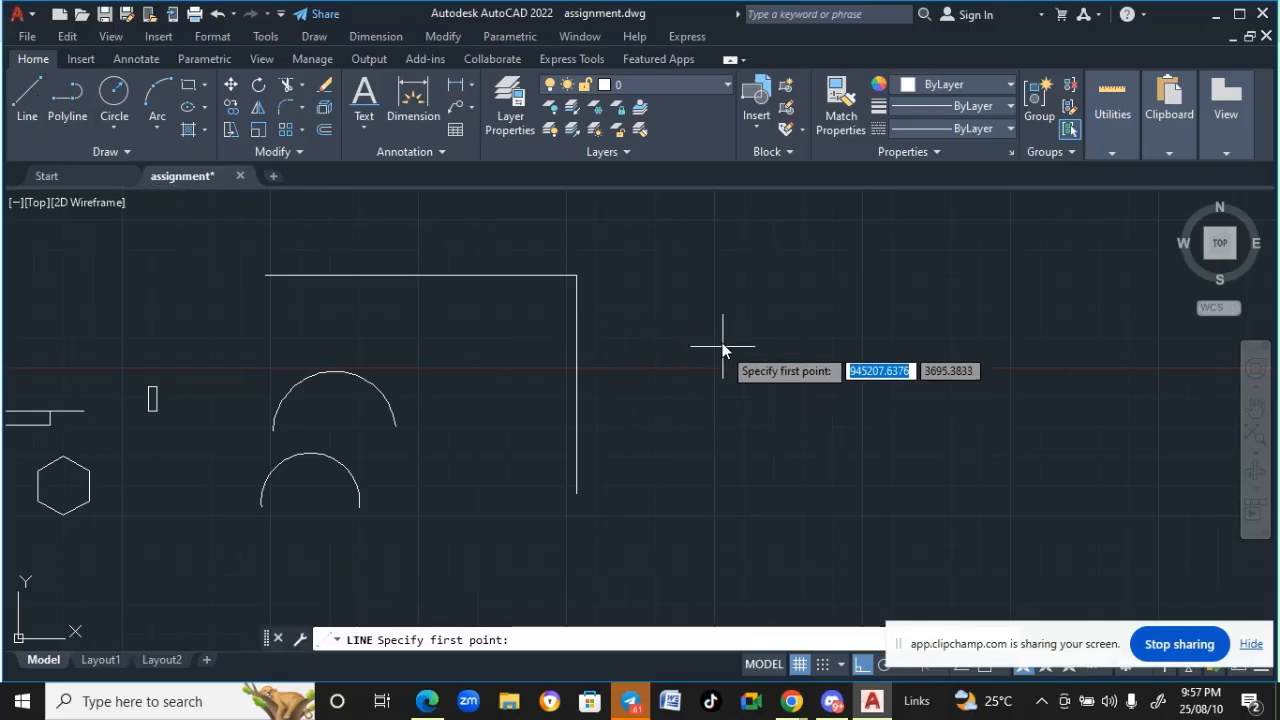
click(708, 330)
click(896, 320)
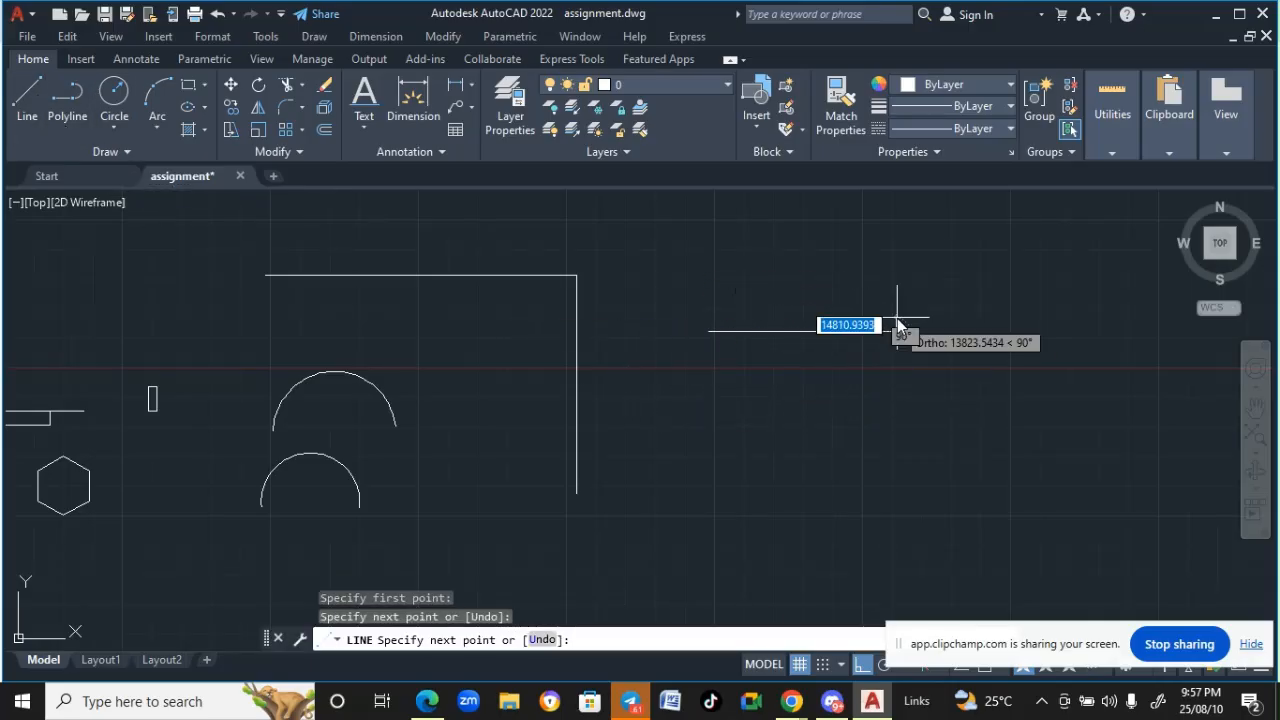
key(Return)
Draw a separate vertical line downward, starting just below and beyond the right end of the new horizontal line.
key(Return)
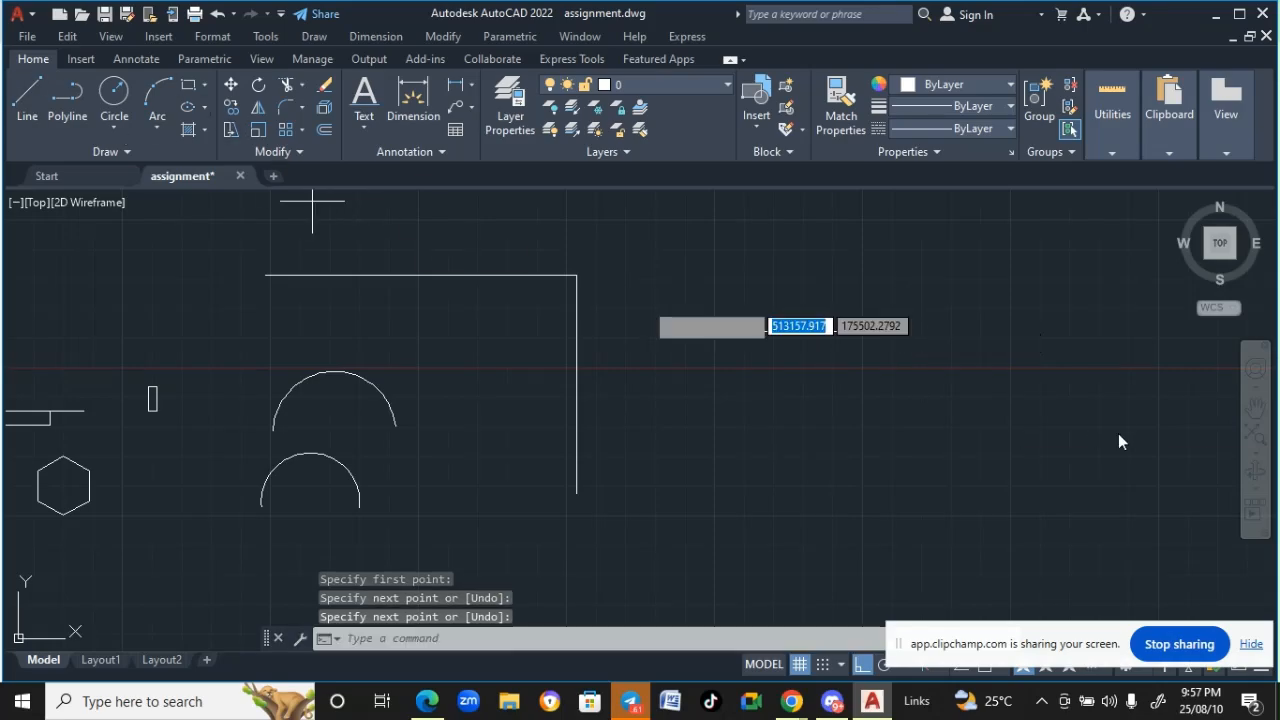
click(934, 372)
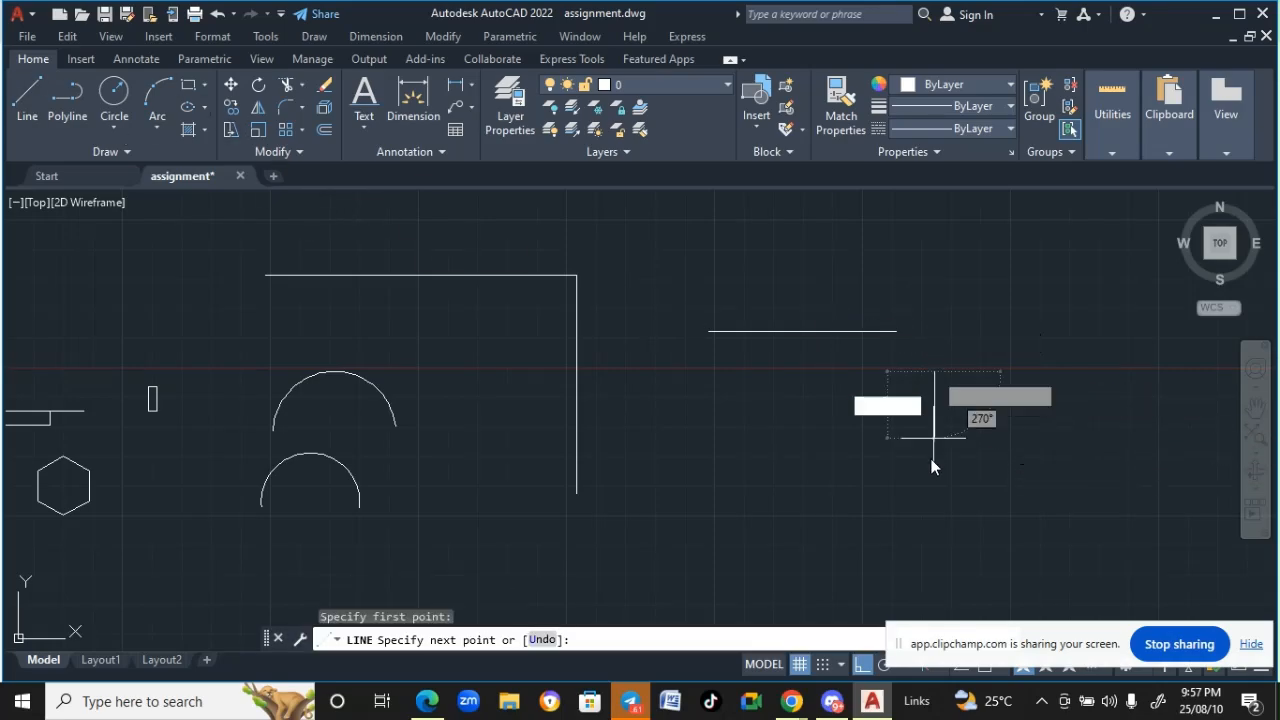
click(934, 518)
key(Return)
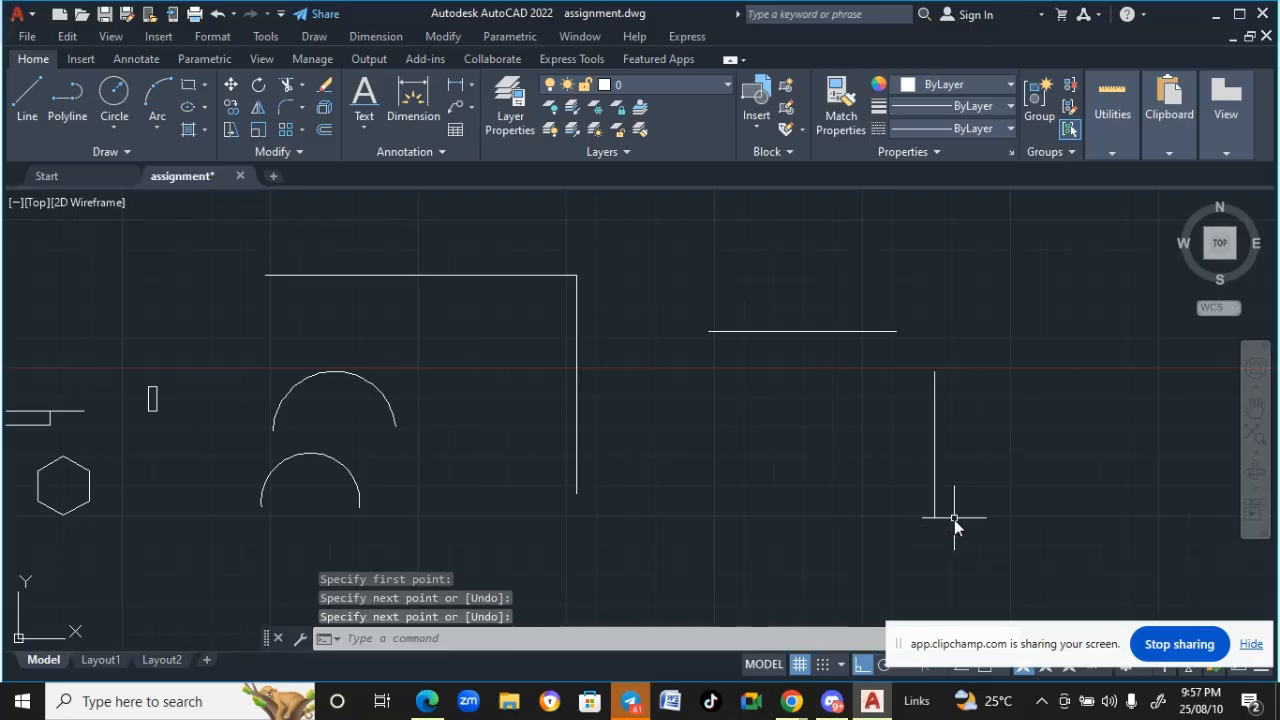
Using the F shortcut, fillet the new horizontal line with the separate vertical line at a radius of 1000.
click(421, 643)
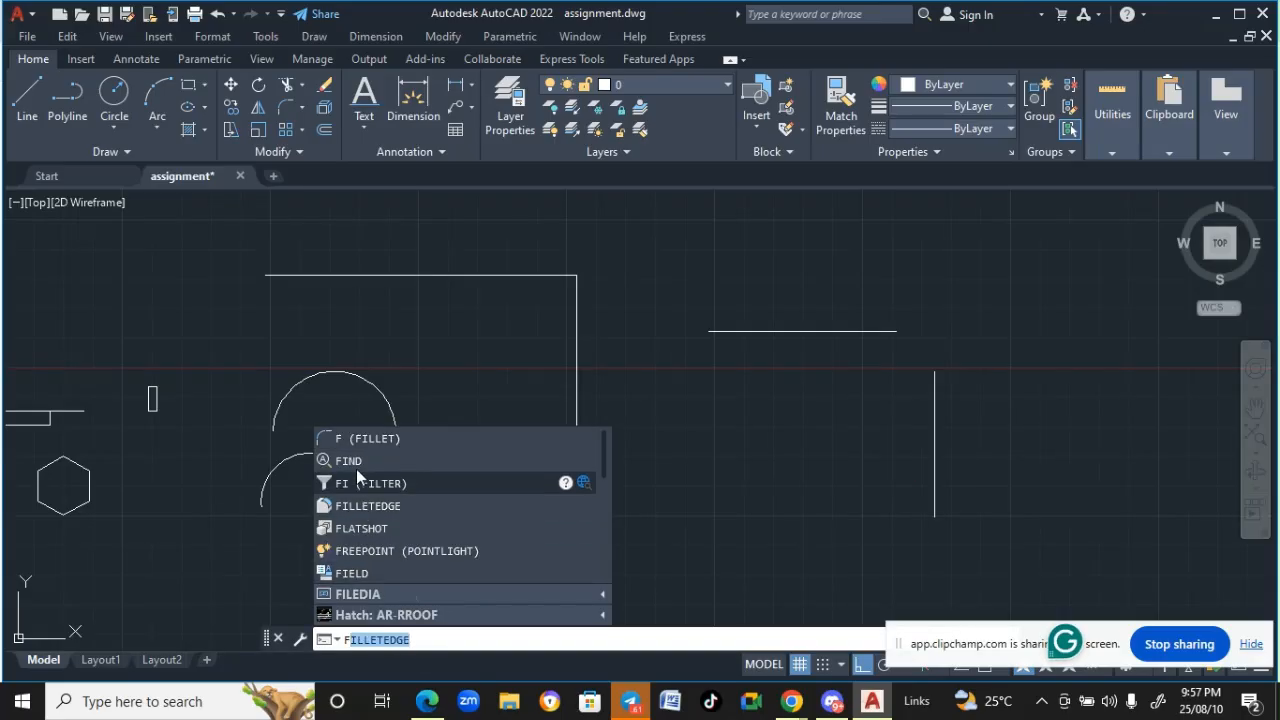
click(354, 439)
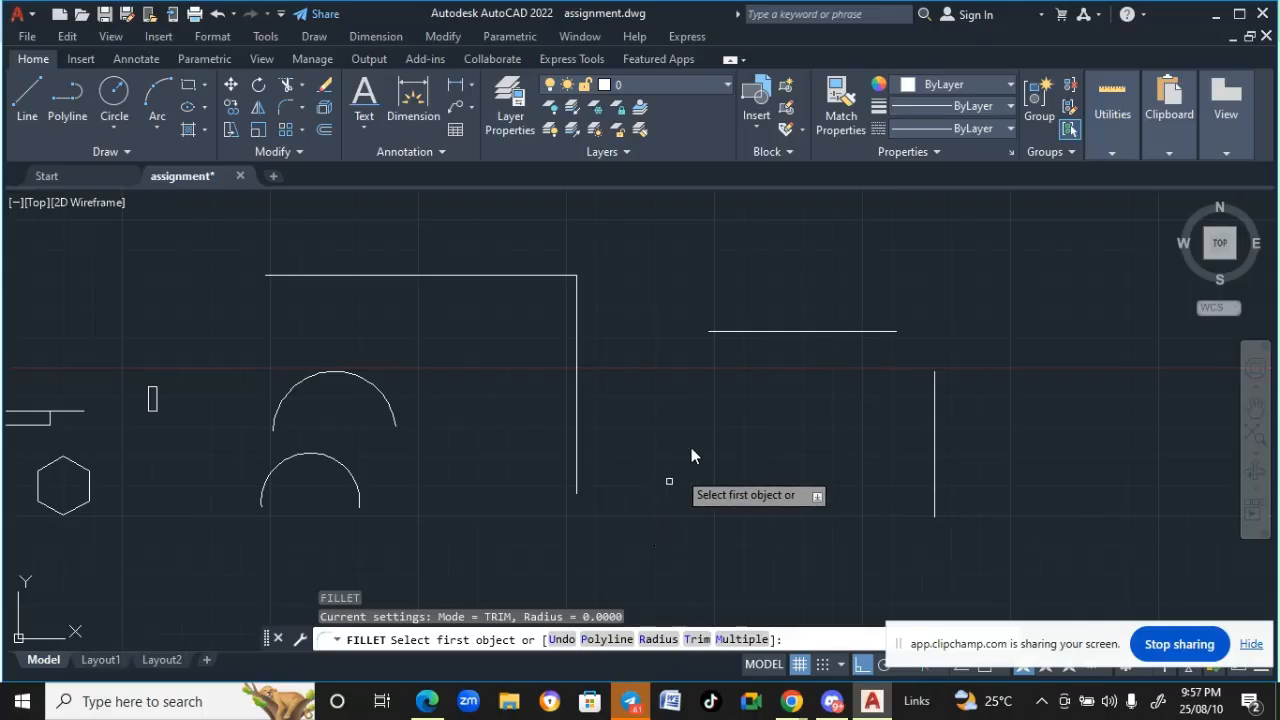
click(727, 331)
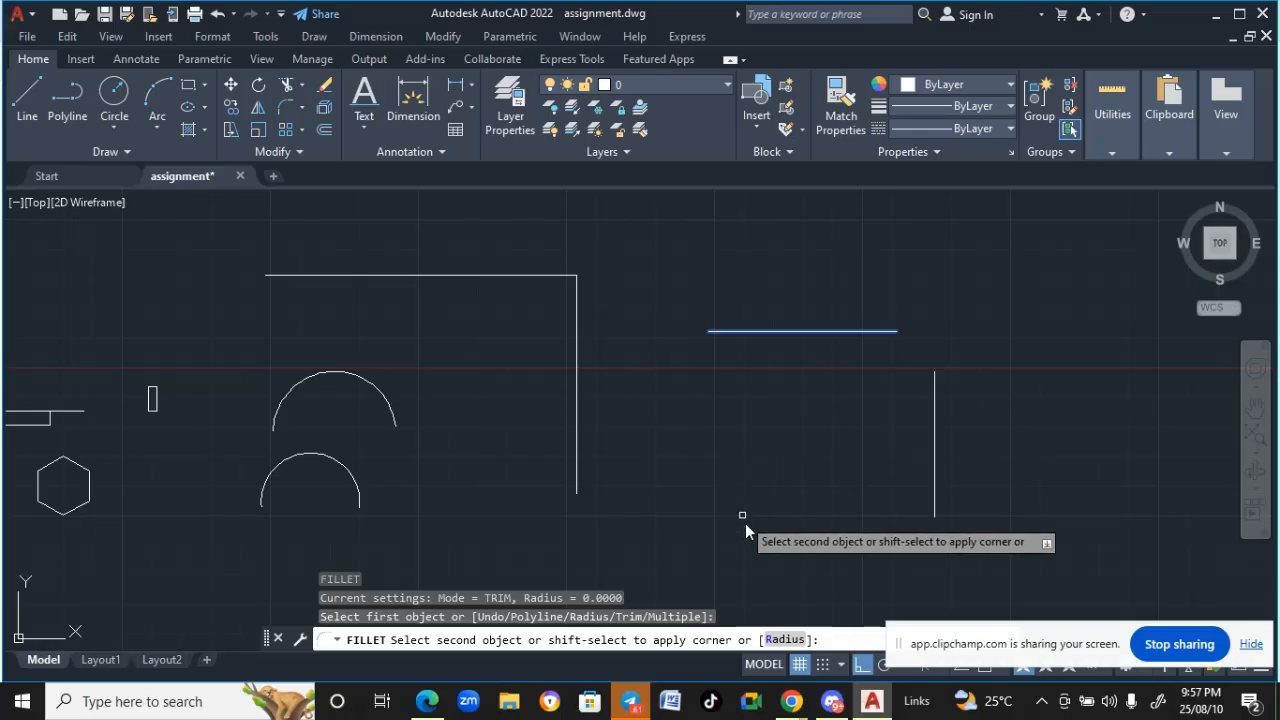
click(781, 640)
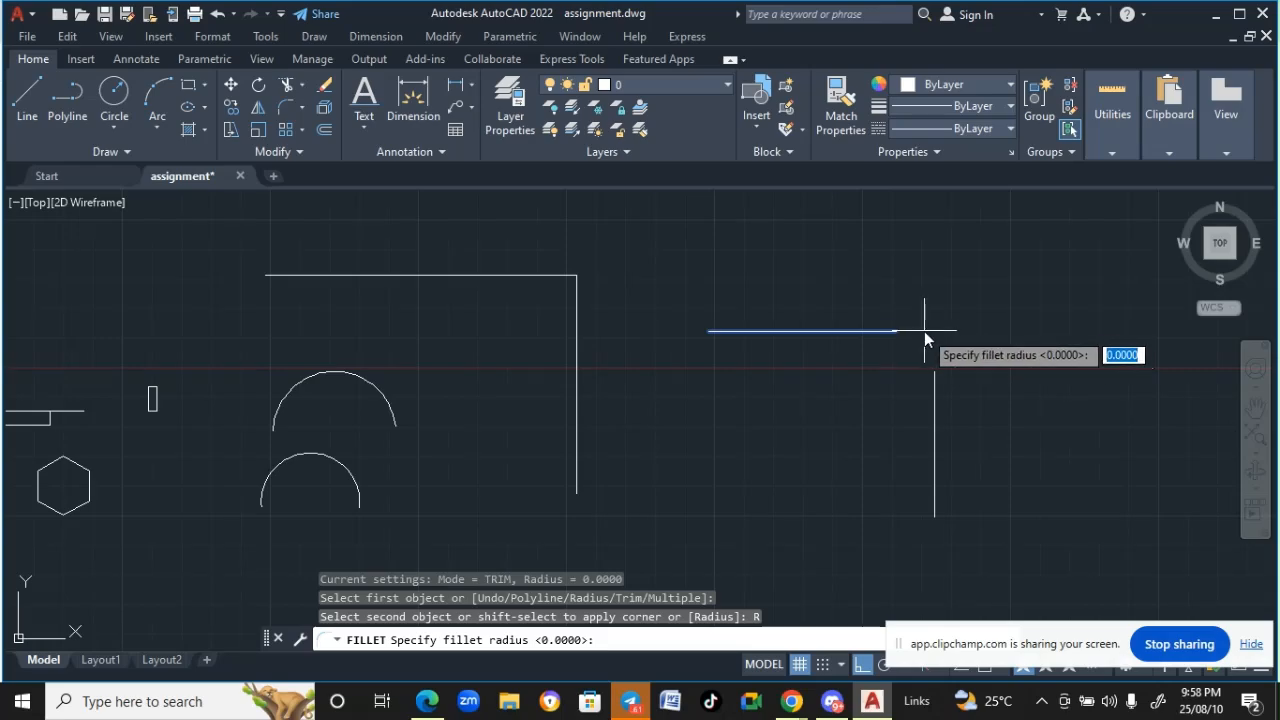
text(1000)
key(Return)
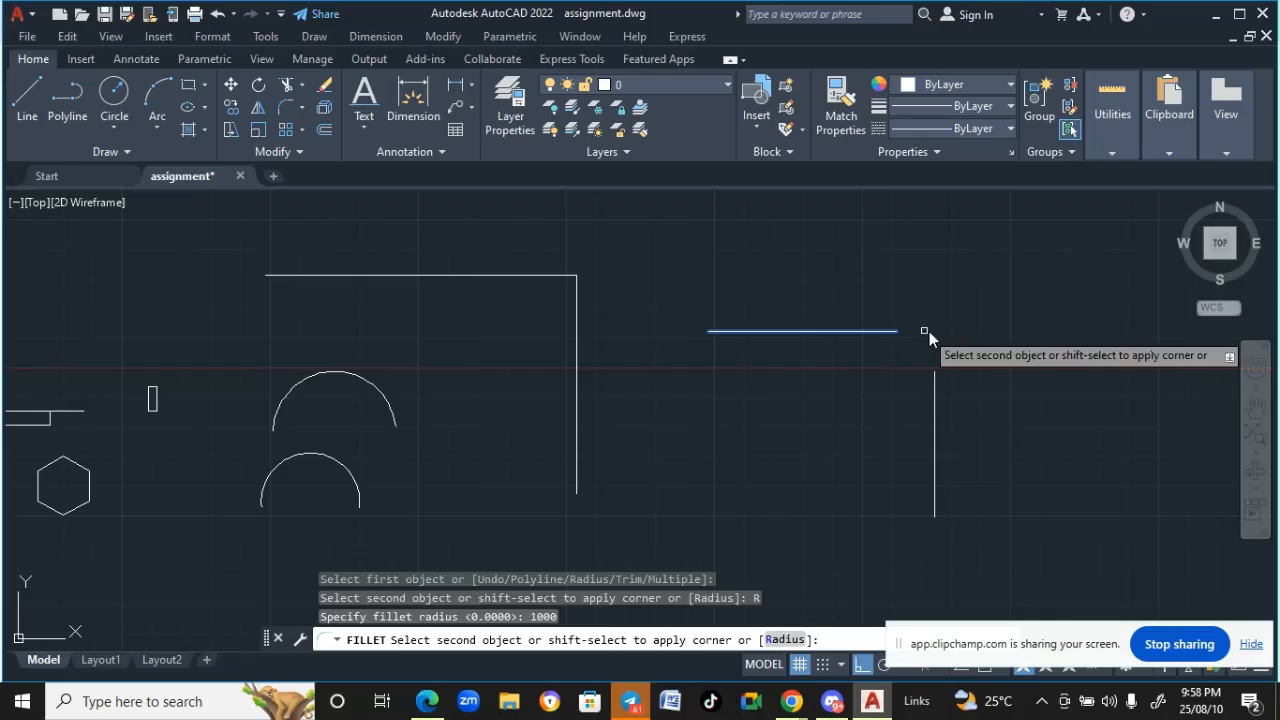
click(935, 398)
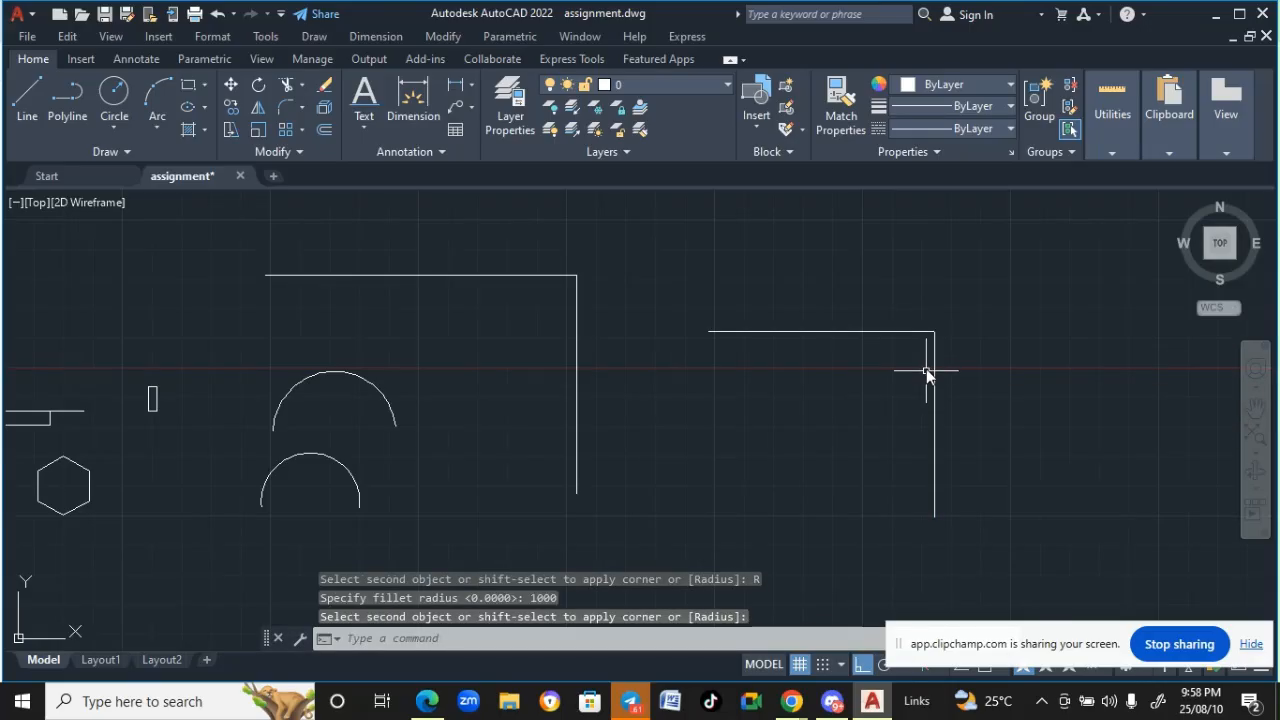
Examine the rounded corner between the filleted lines up close and in relation to the rest of the drawing.
scroll(934, 337, up, 4)
scroll(932, 338, down, 1)
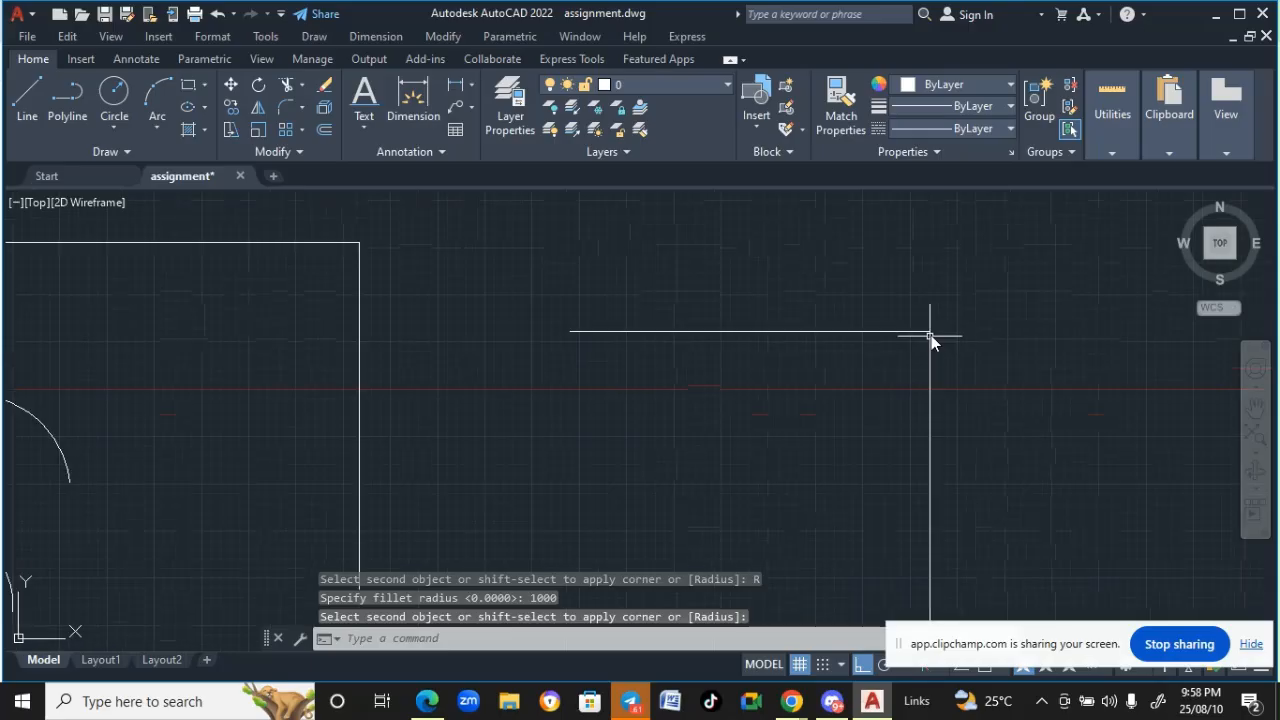
scroll(925, 338, down, 4)
scroll(923, 330, up, 5)
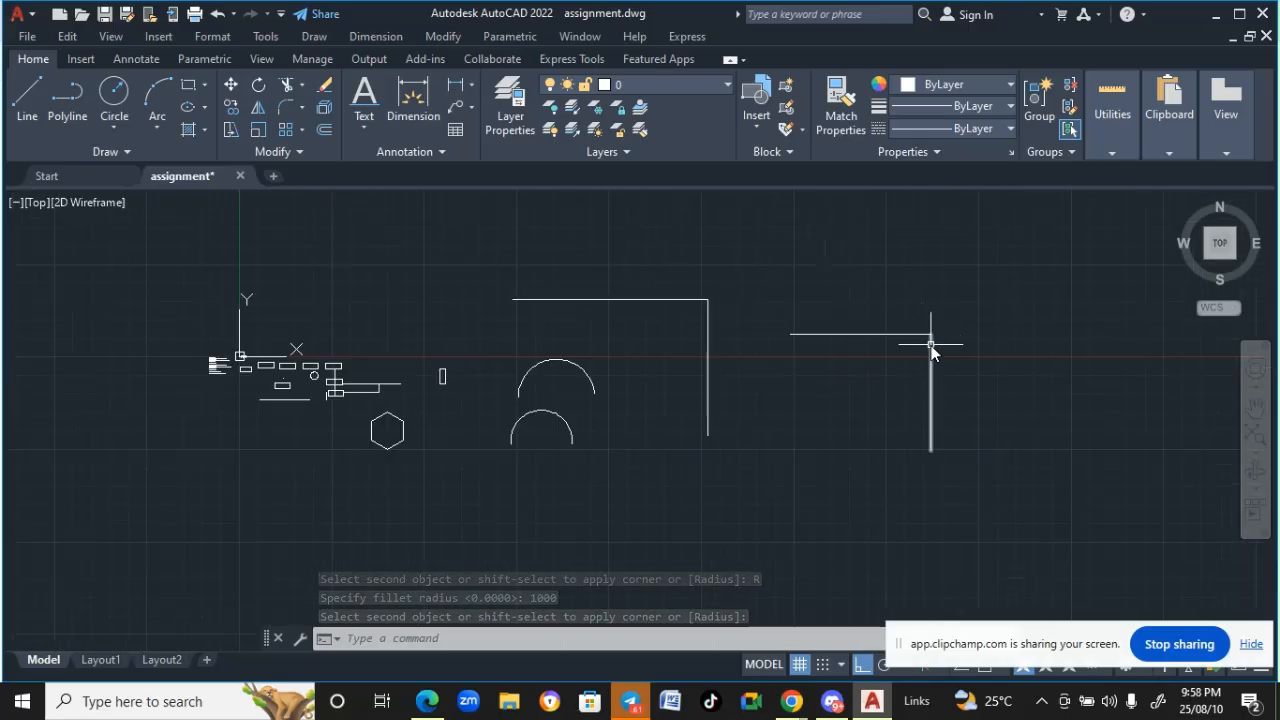
scroll(965, 325, up, 3)
scroll(914, 294, up, 3)
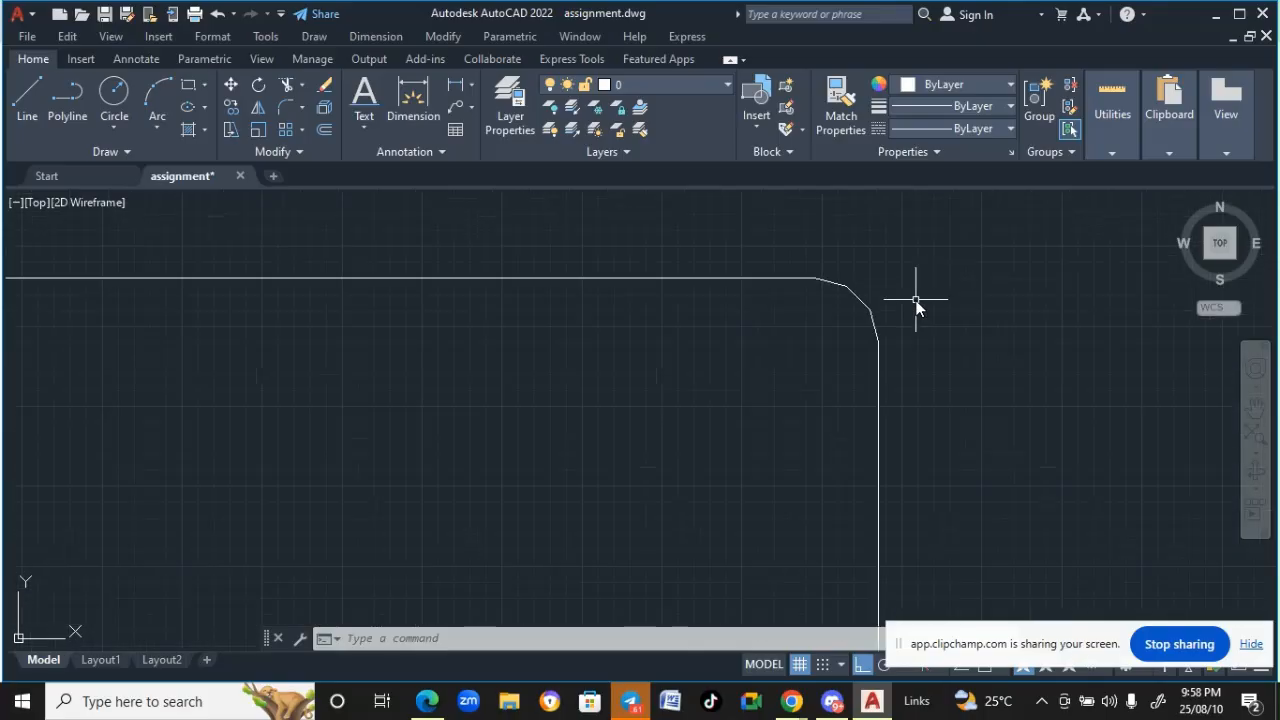
middle_drag(831, 357, 806, 440)
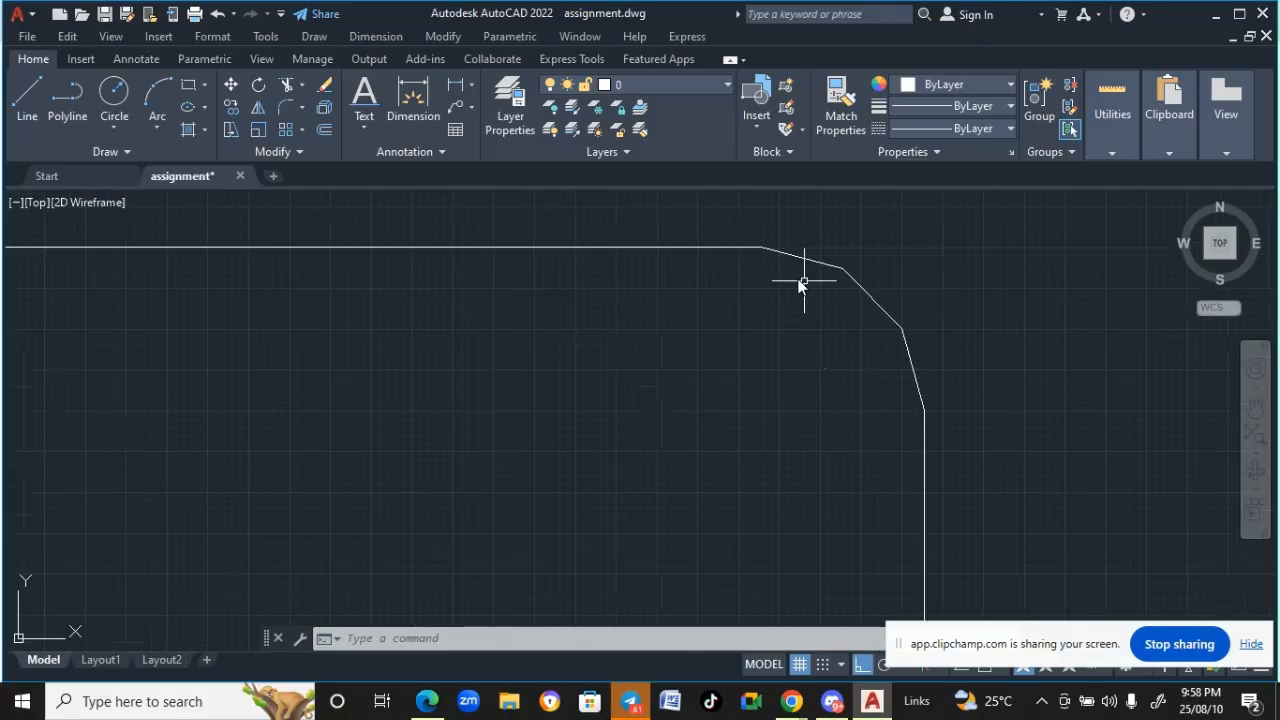
scroll(761, 262, down, 4)
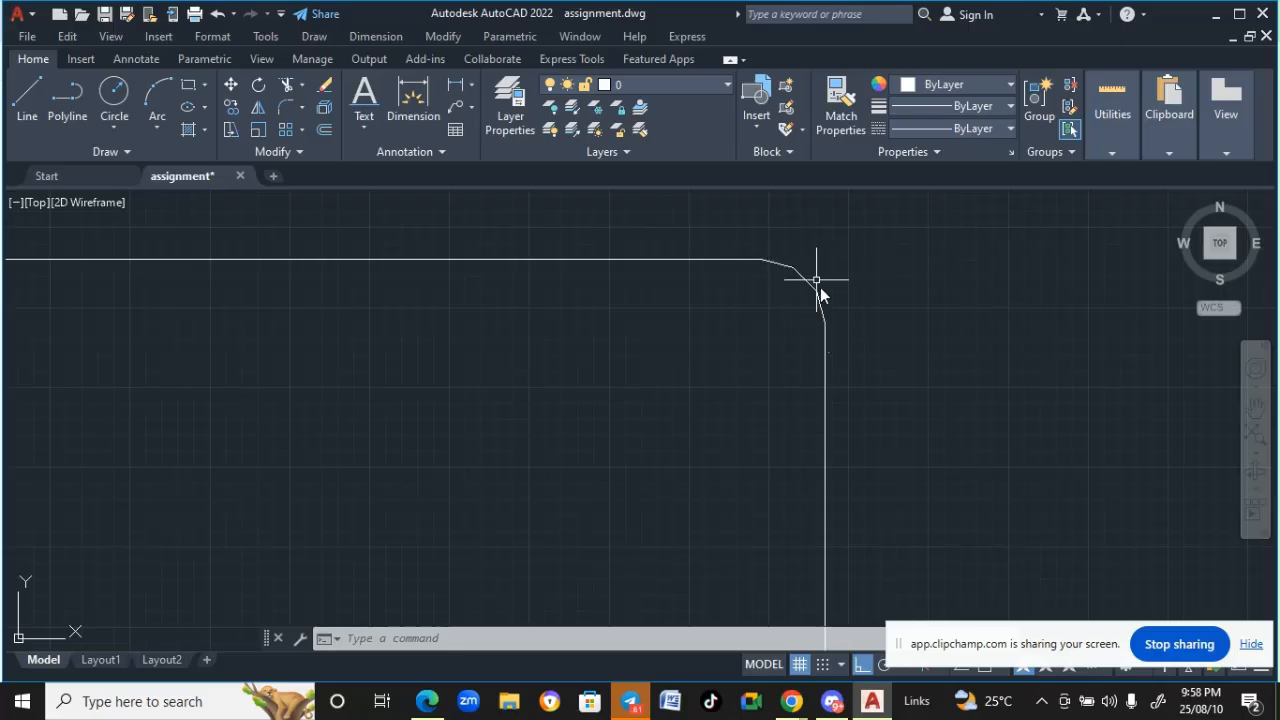
scroll(807, 369, down, 12)
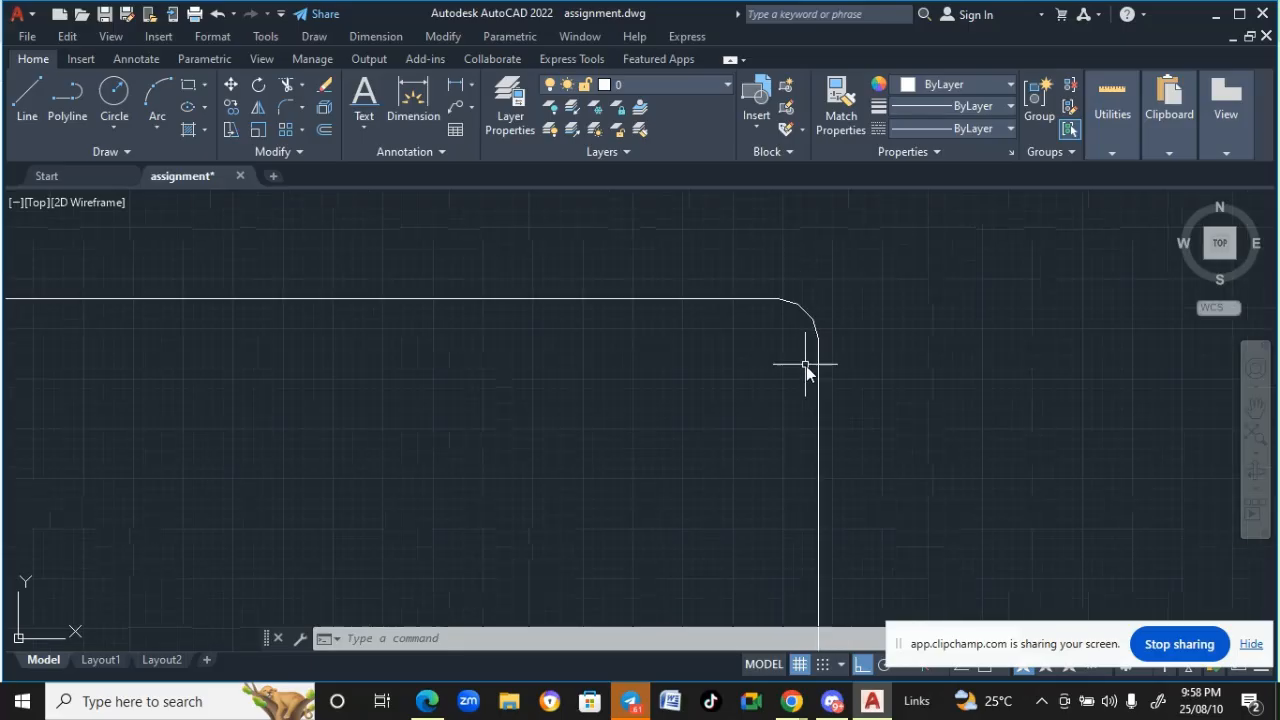
scroll(807, 370, down, 6)
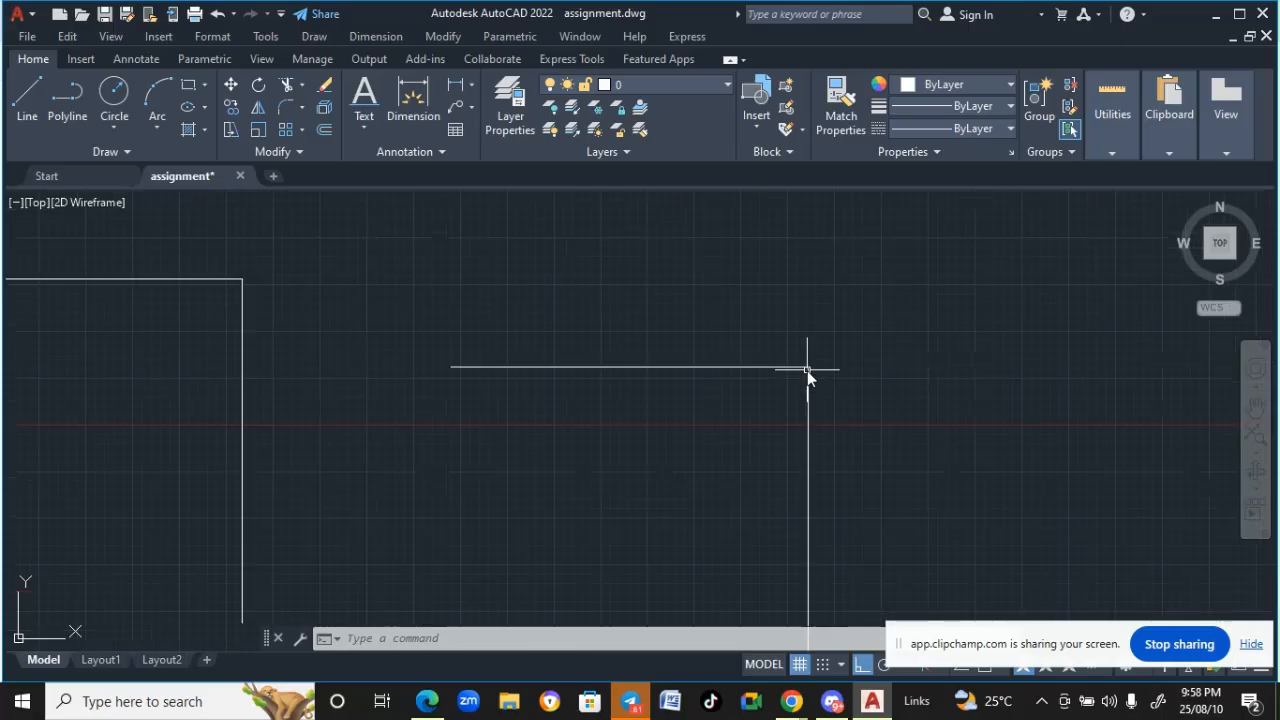
middle_drag(738, 415, 657, 326)
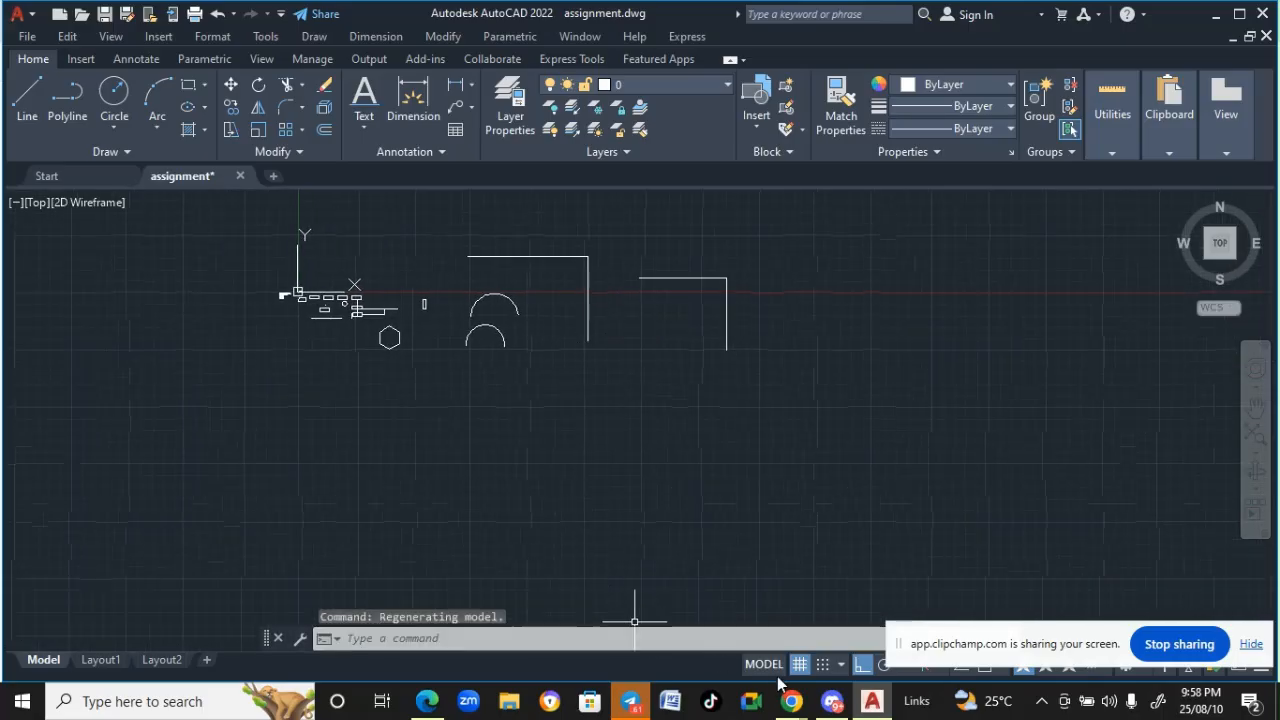
Switch to the Google Docs shortcut list in Chrome, read the Fillet and Explode entries, and return to AutoCAD.
mouse_move(791, 701)
click(90, 652)
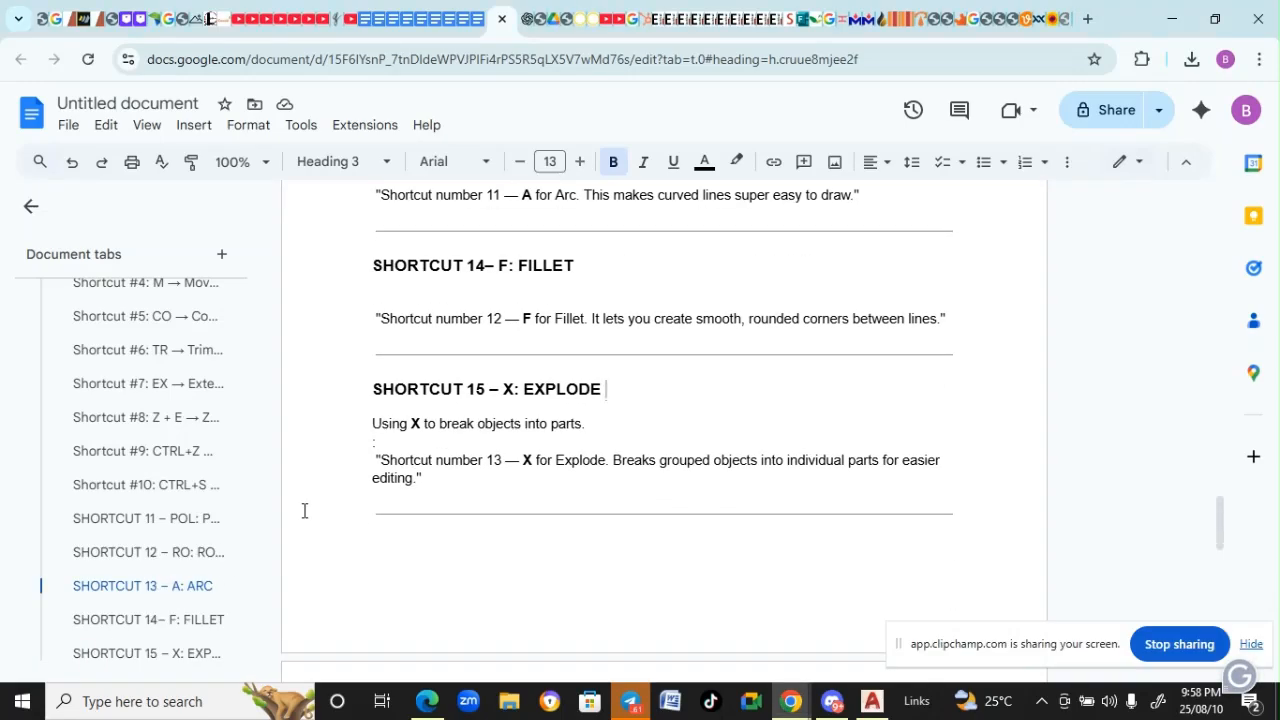
scroll(304, 511, down, 2)
scroll(304, 511, up, 3)
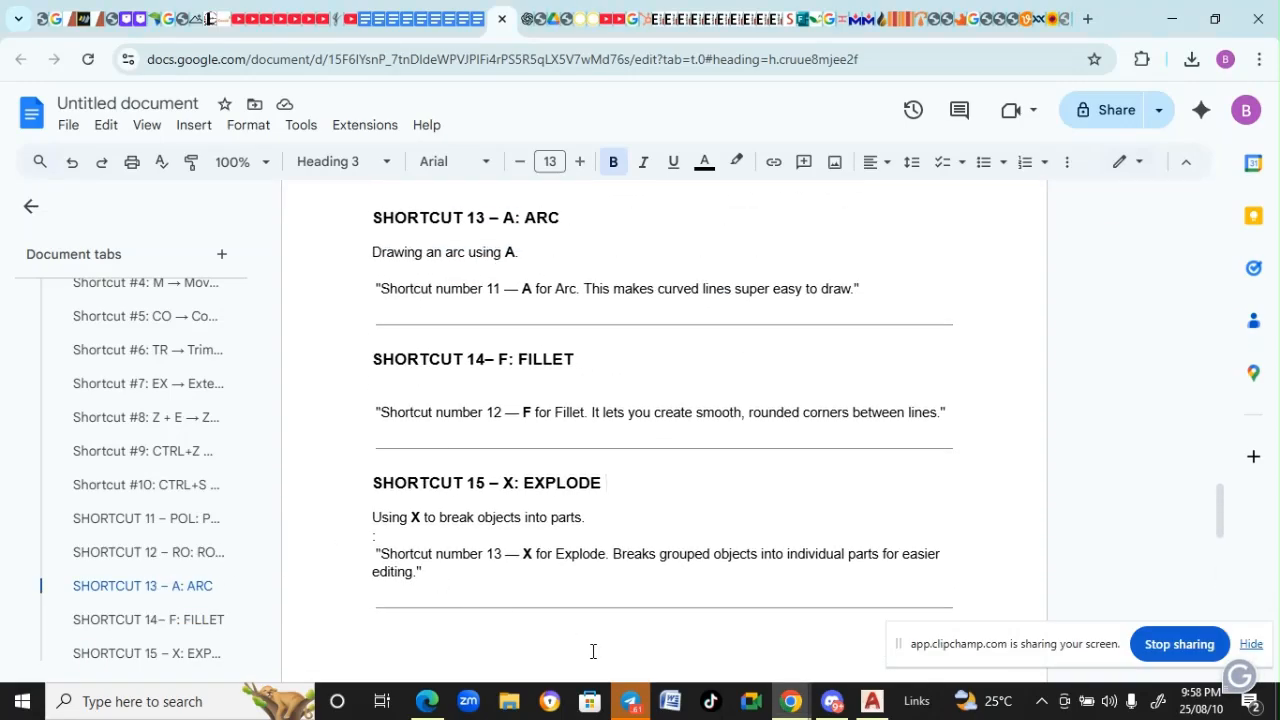
mouse_move(797, 710)
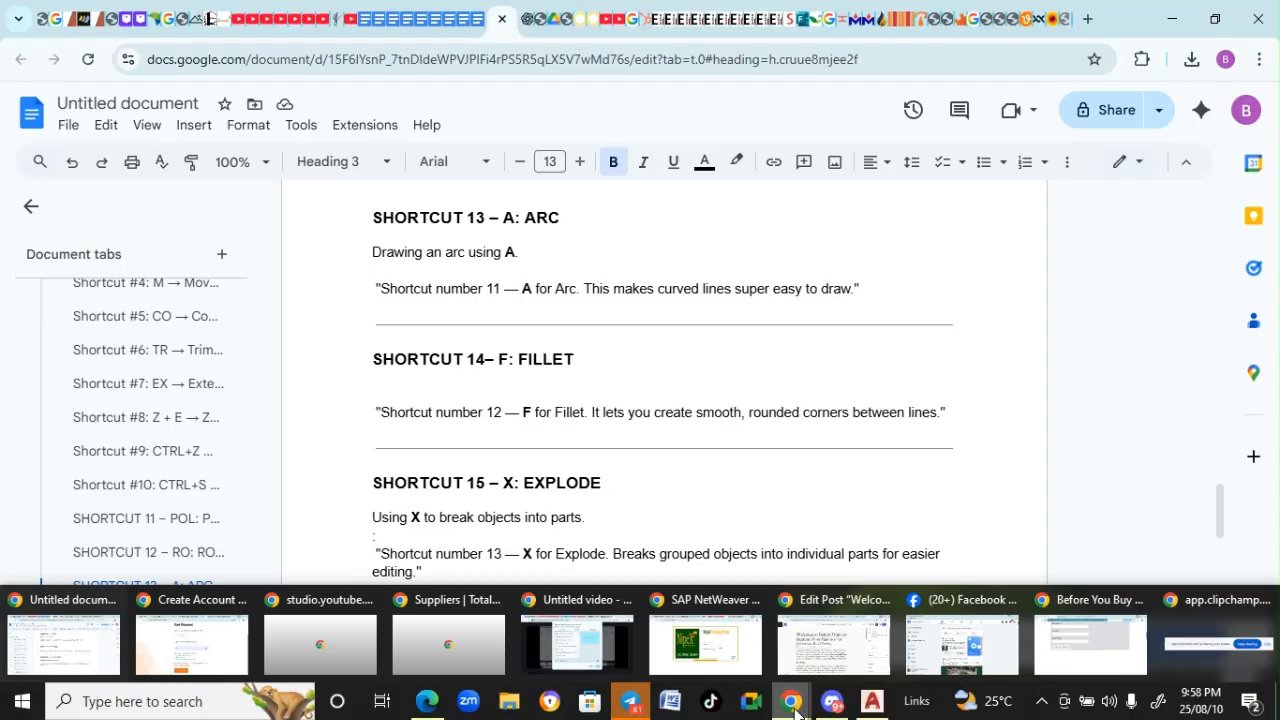
mouse_move(872, 702)
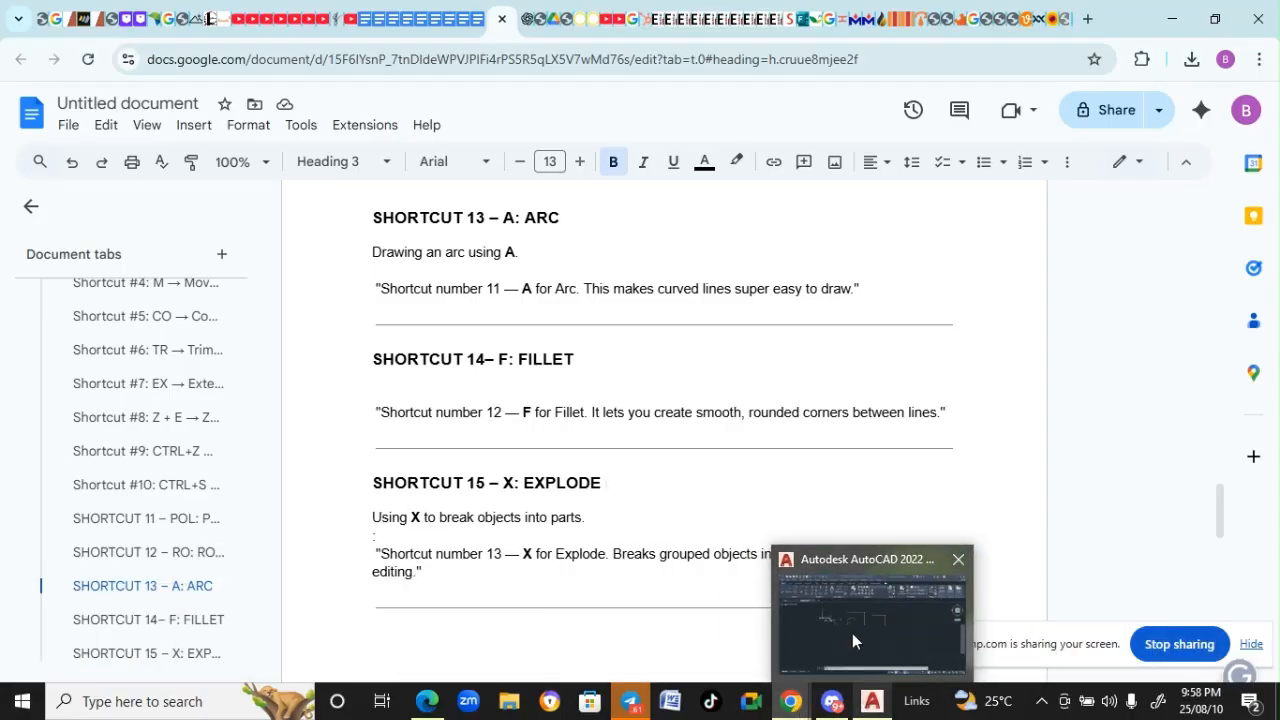
click(852, 633)
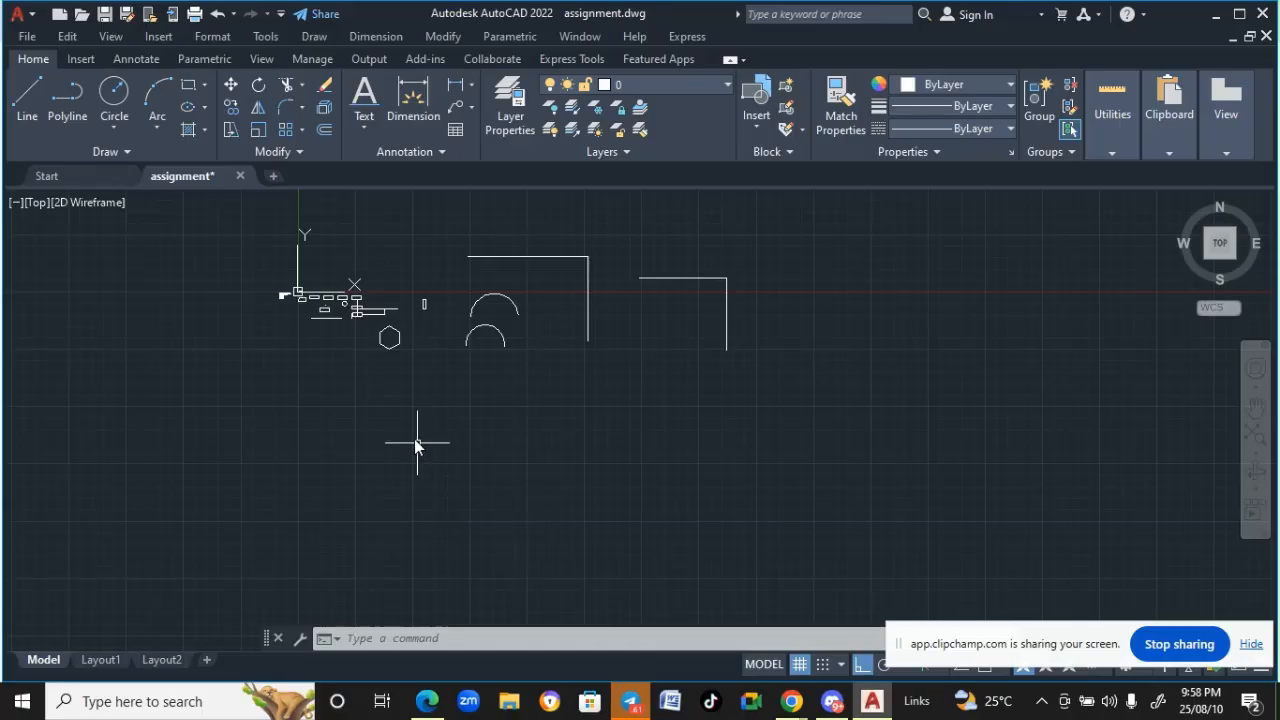
With Ortho off, copy the separate small upright rectangle from its middle to the centre of the hexagon.
scroll(355, 288, up, 4)
scroll(346, 327, up, 2)
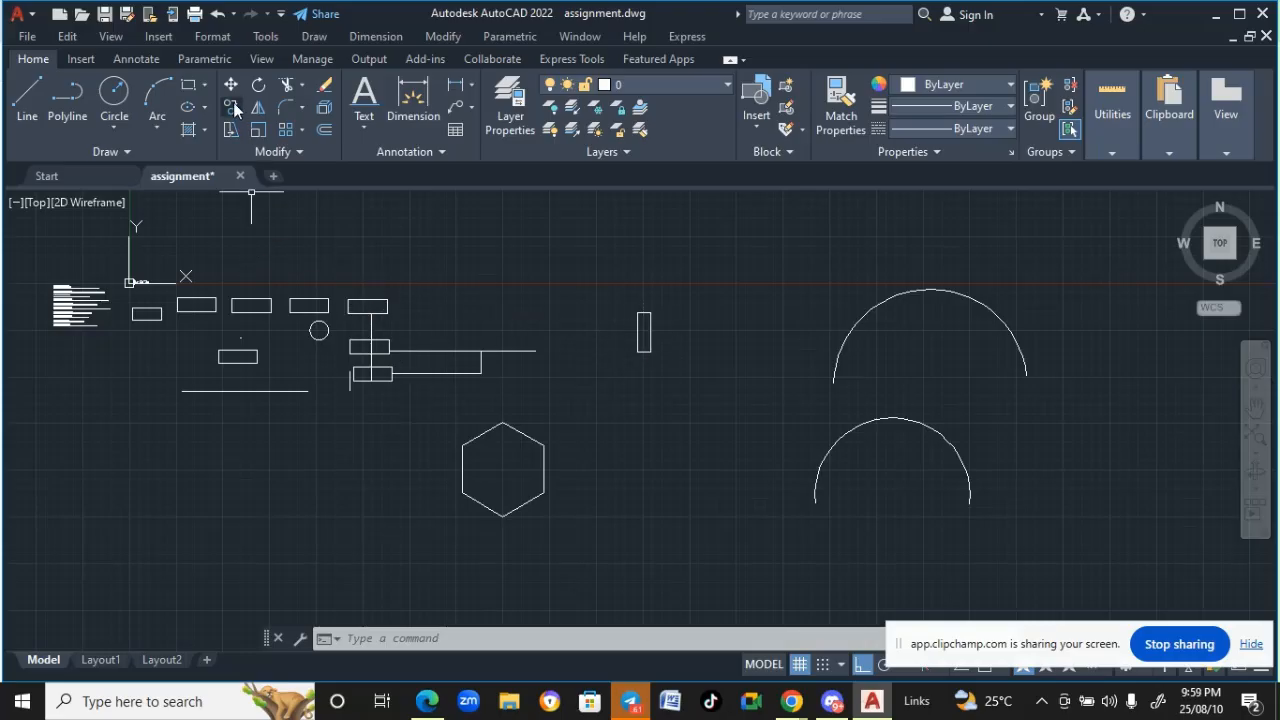
click(443, 36)
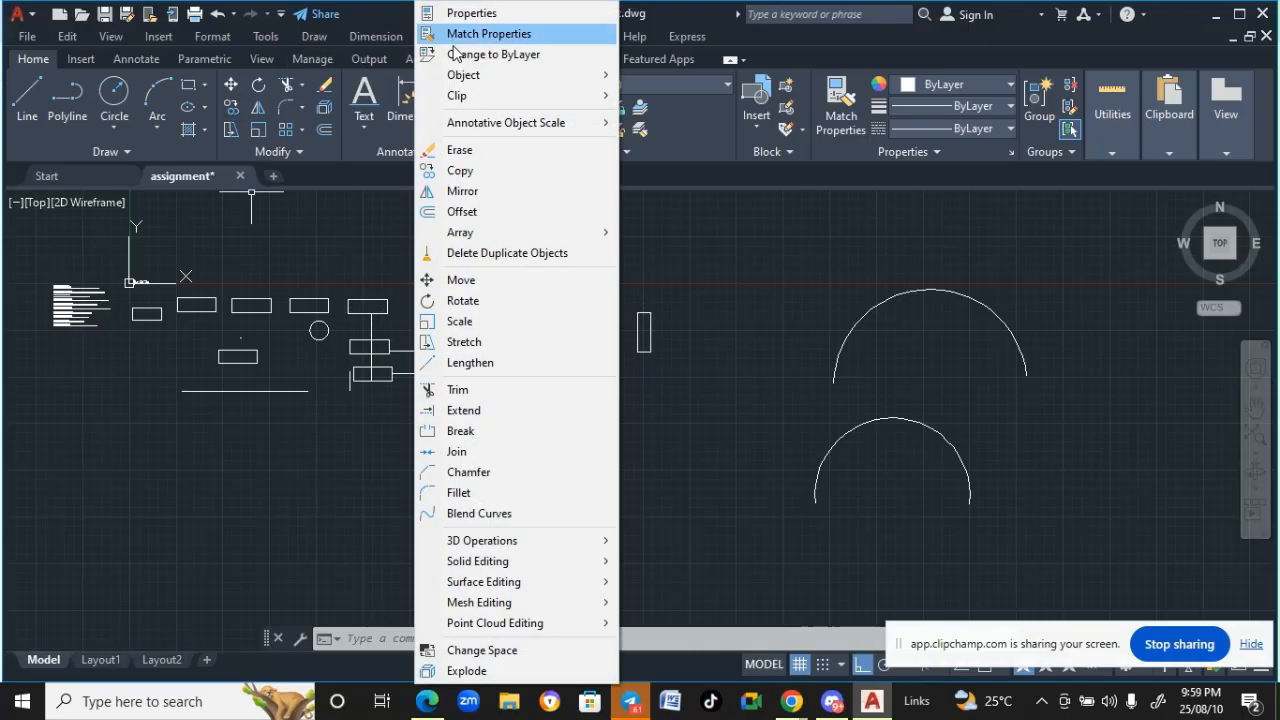
click(474, 170)
click(657, 383)
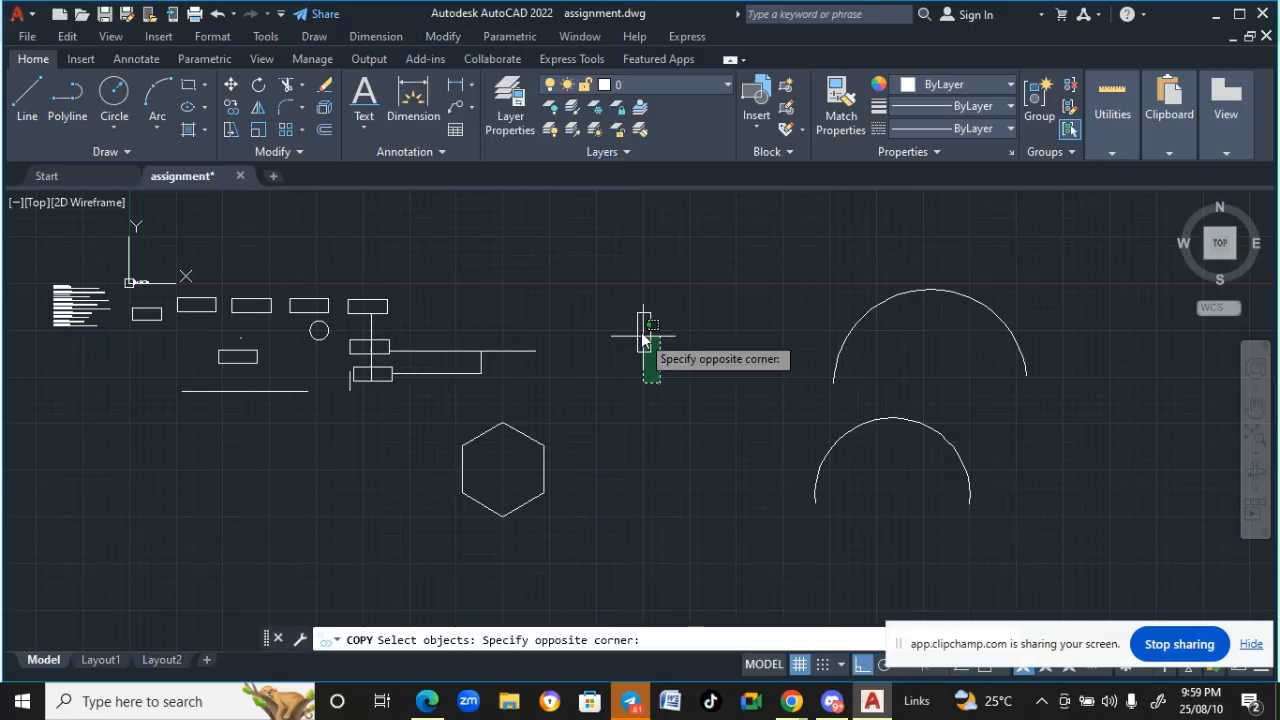
click(608, 277)
key(Return)
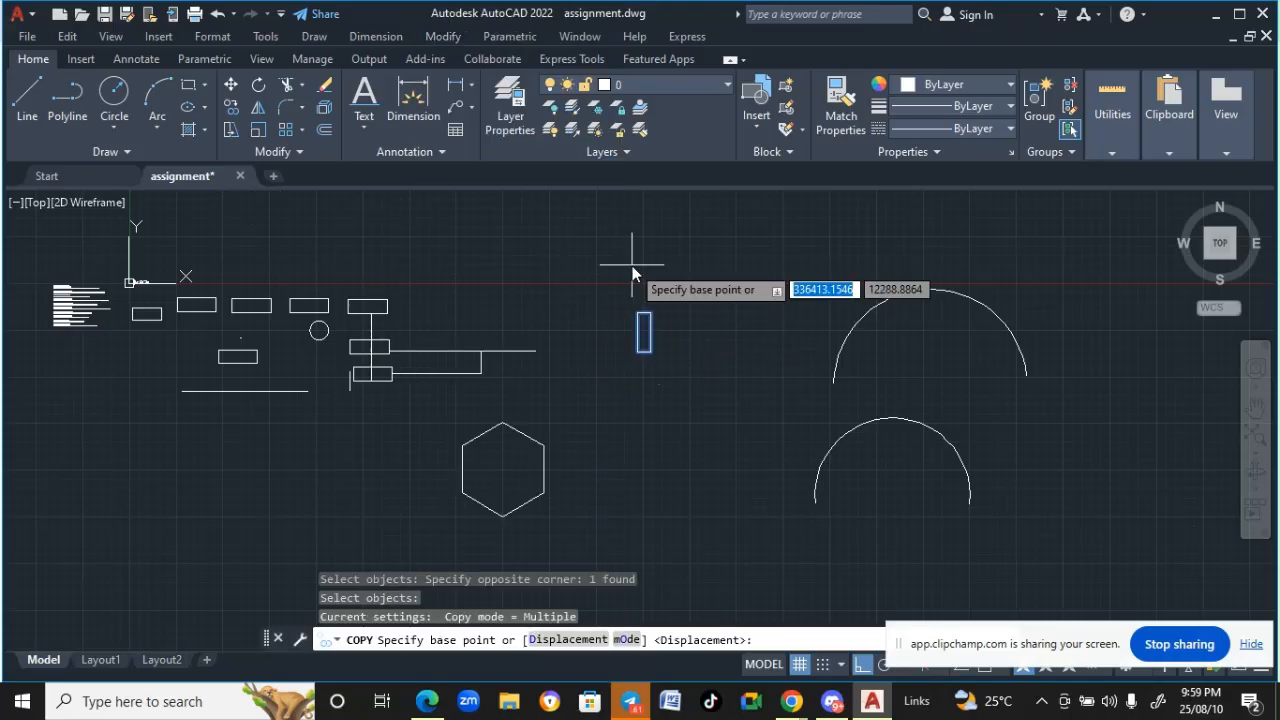
click(644, 328)
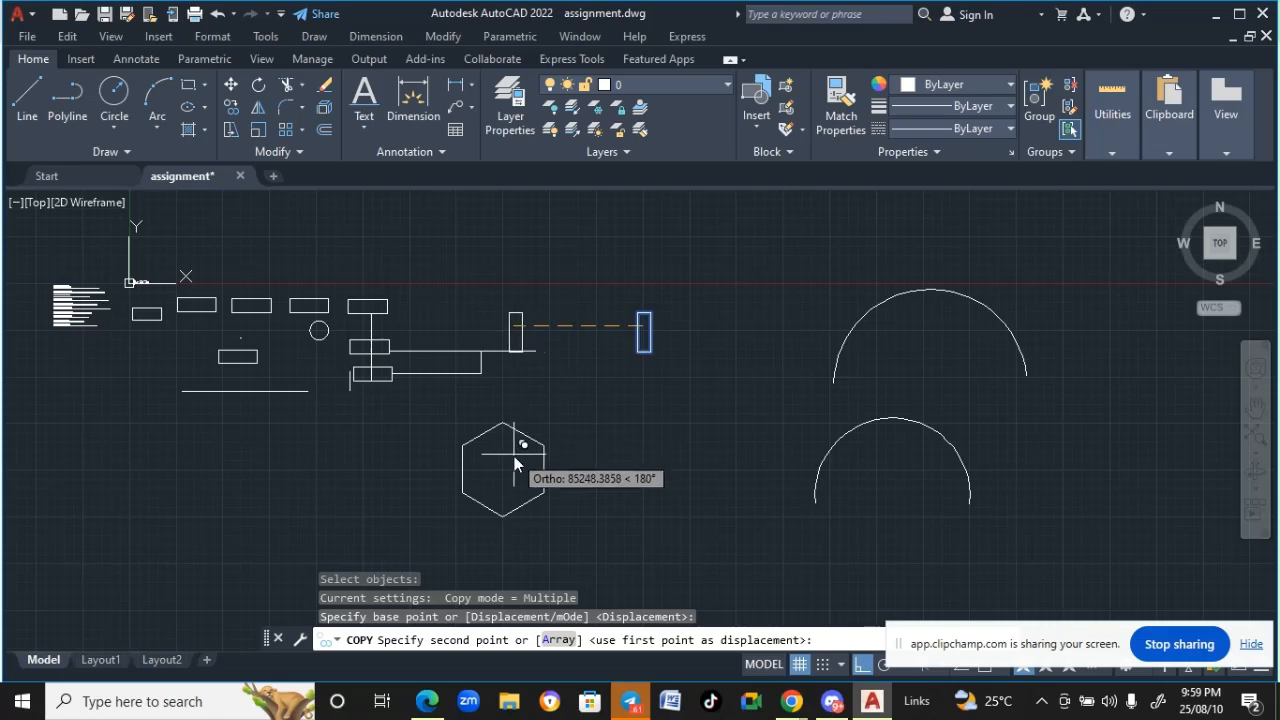
click(860, 670)
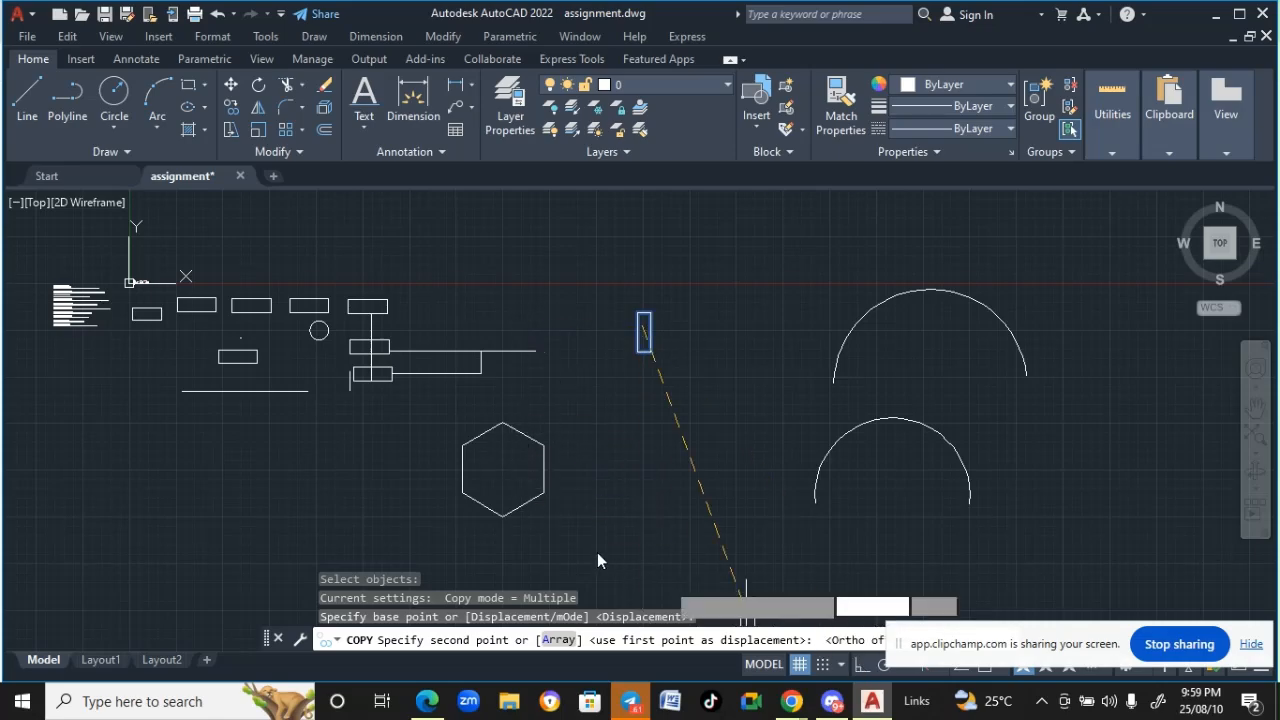
click(501, 466)
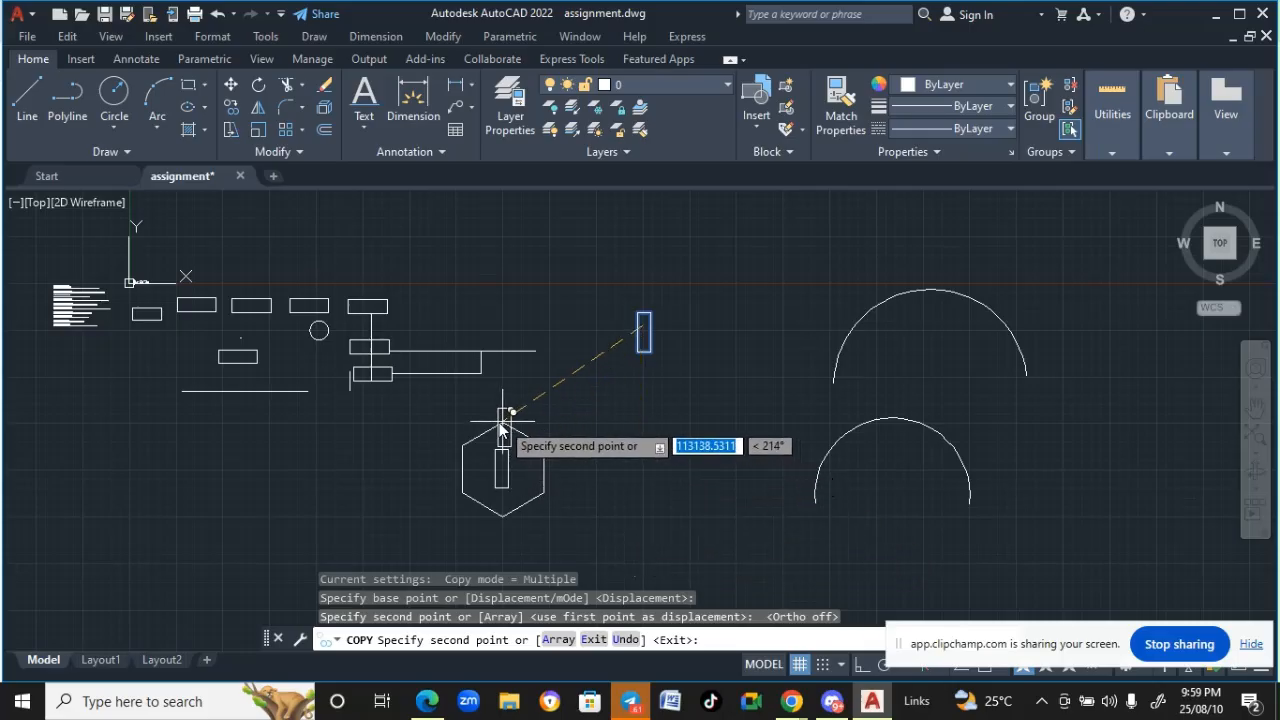
Place two more copies of the rectangle at the hexagon's bottom and top corners and finish the Copy command.
click(503, 521)
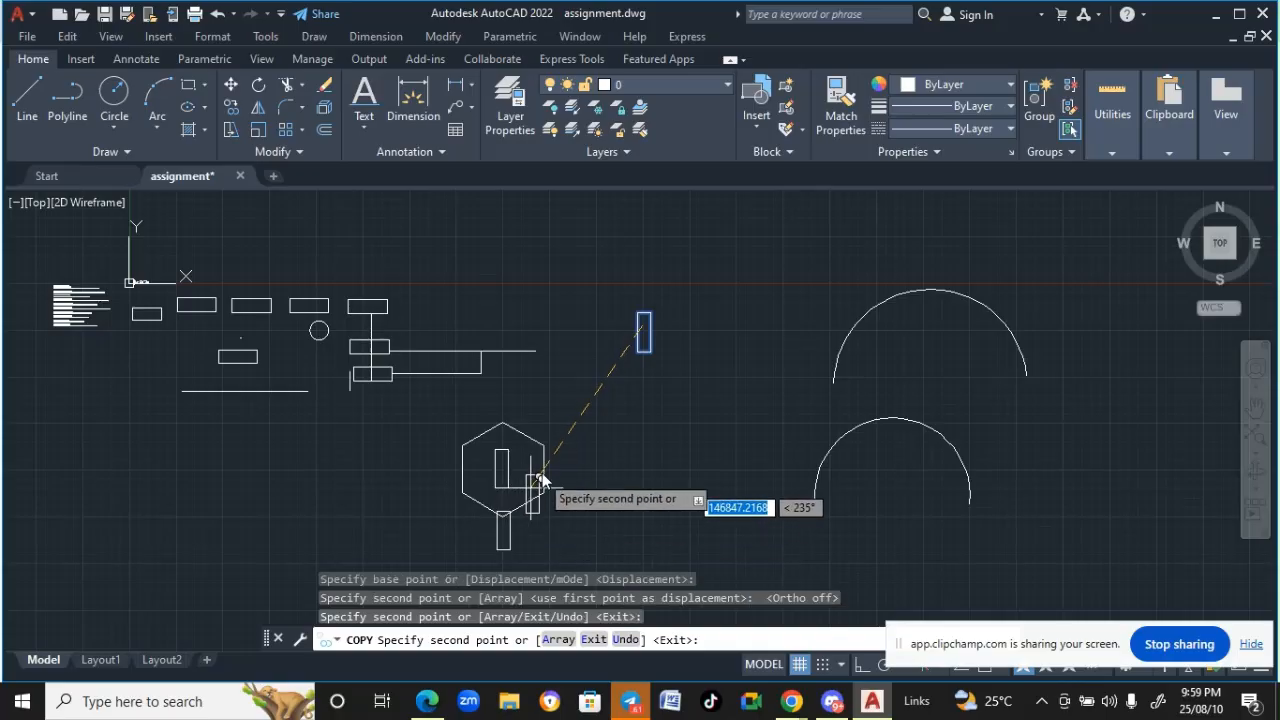
click(502, 405)
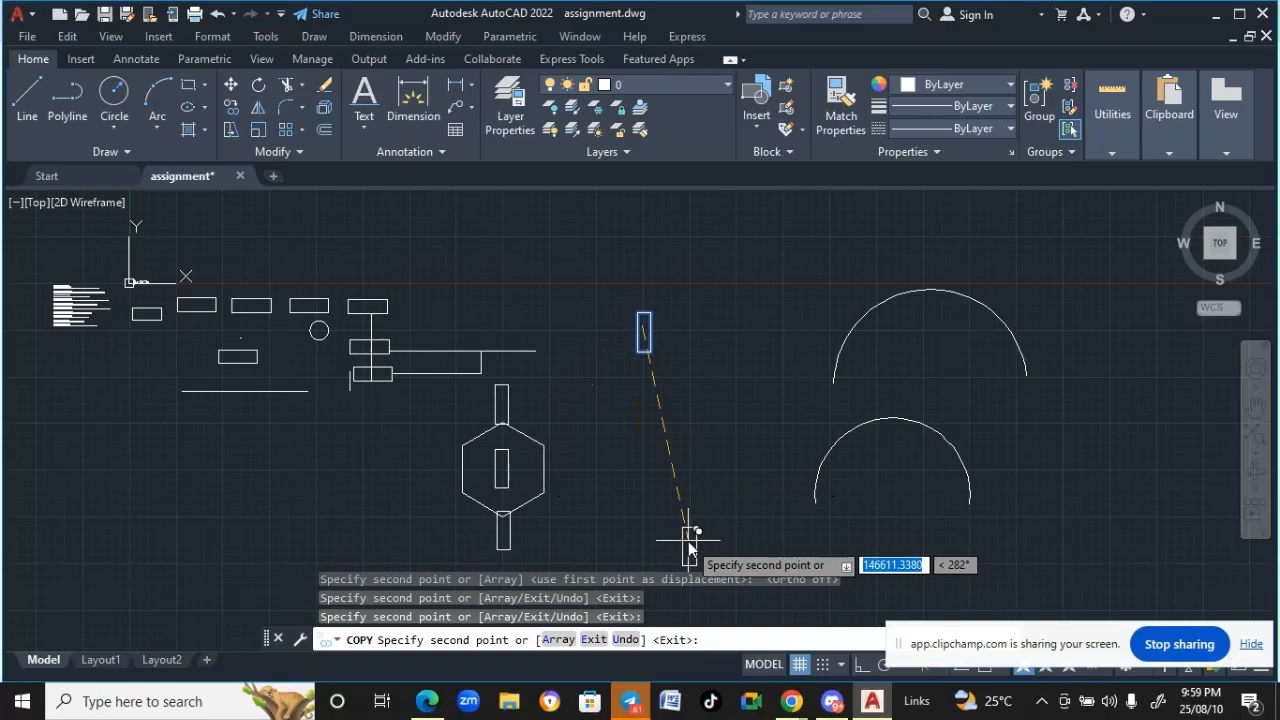
key(Escape)
scroll(500, 528, down, 4)
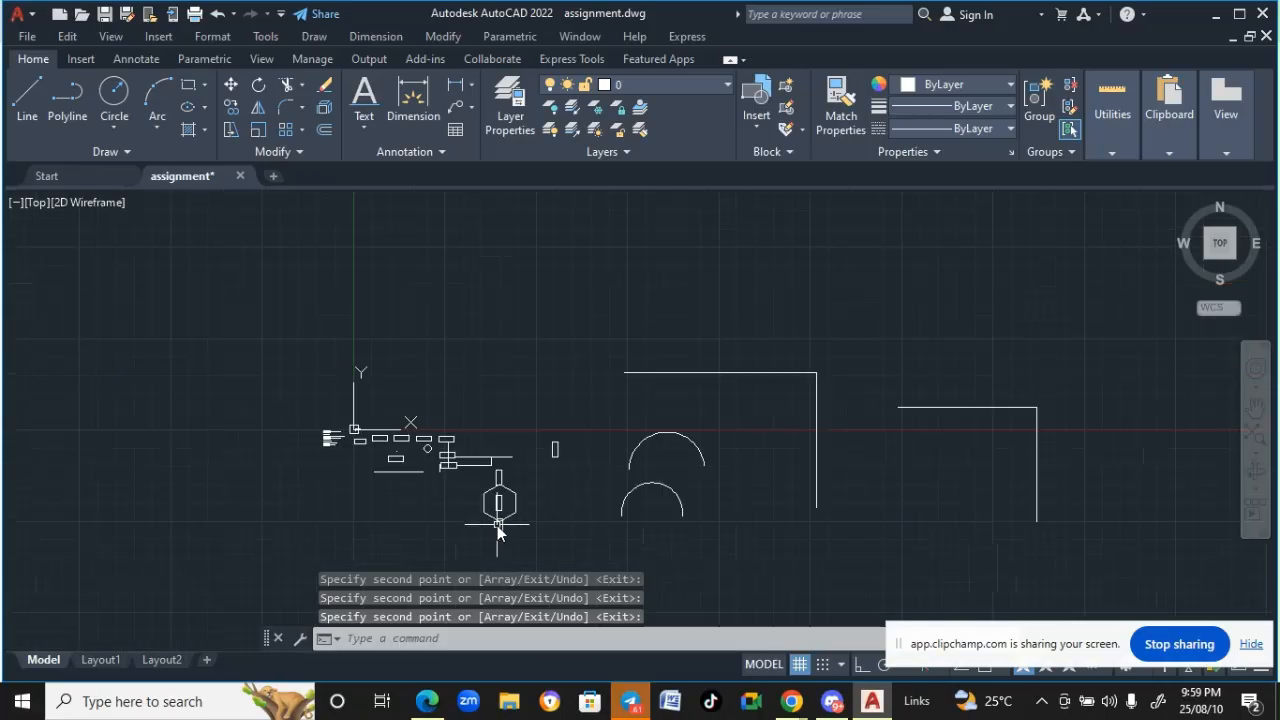
Copy the hexagon and its three upright rectangles to the clipboard.
scroll(500, 530, up, 4)
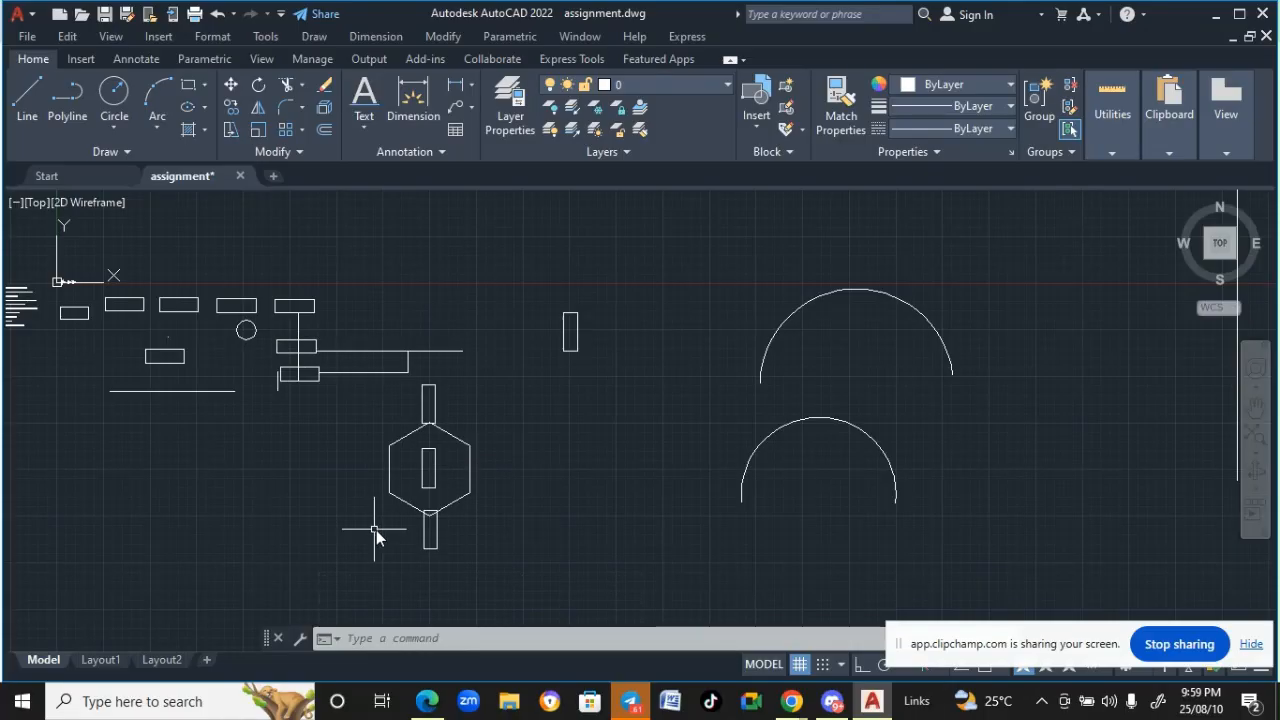
click(1170, 148)
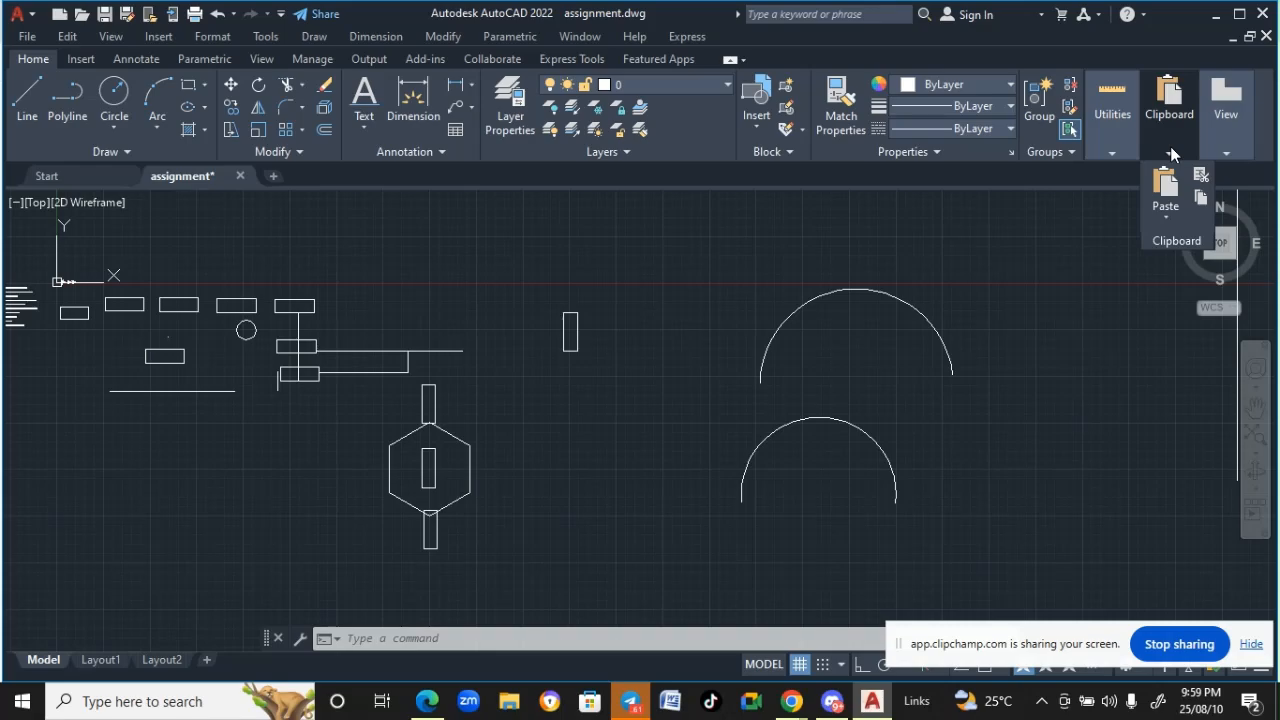
click(1167, 216)
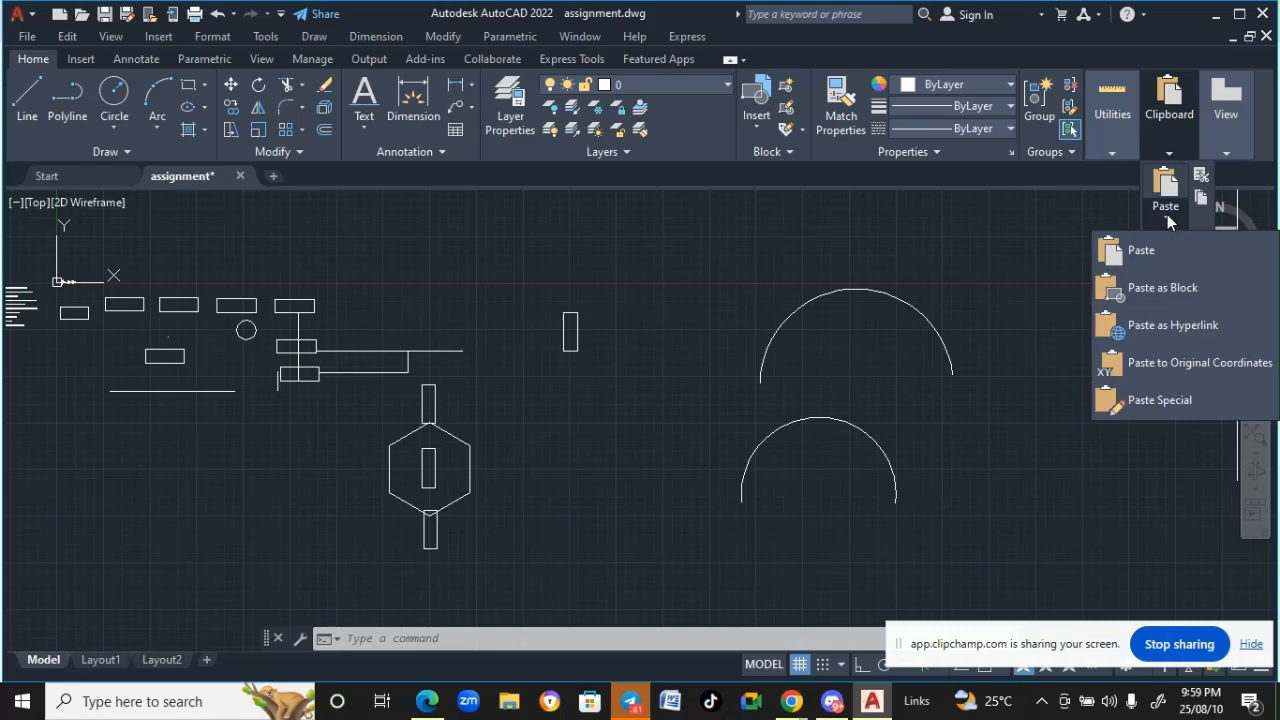
click(1170, 158)
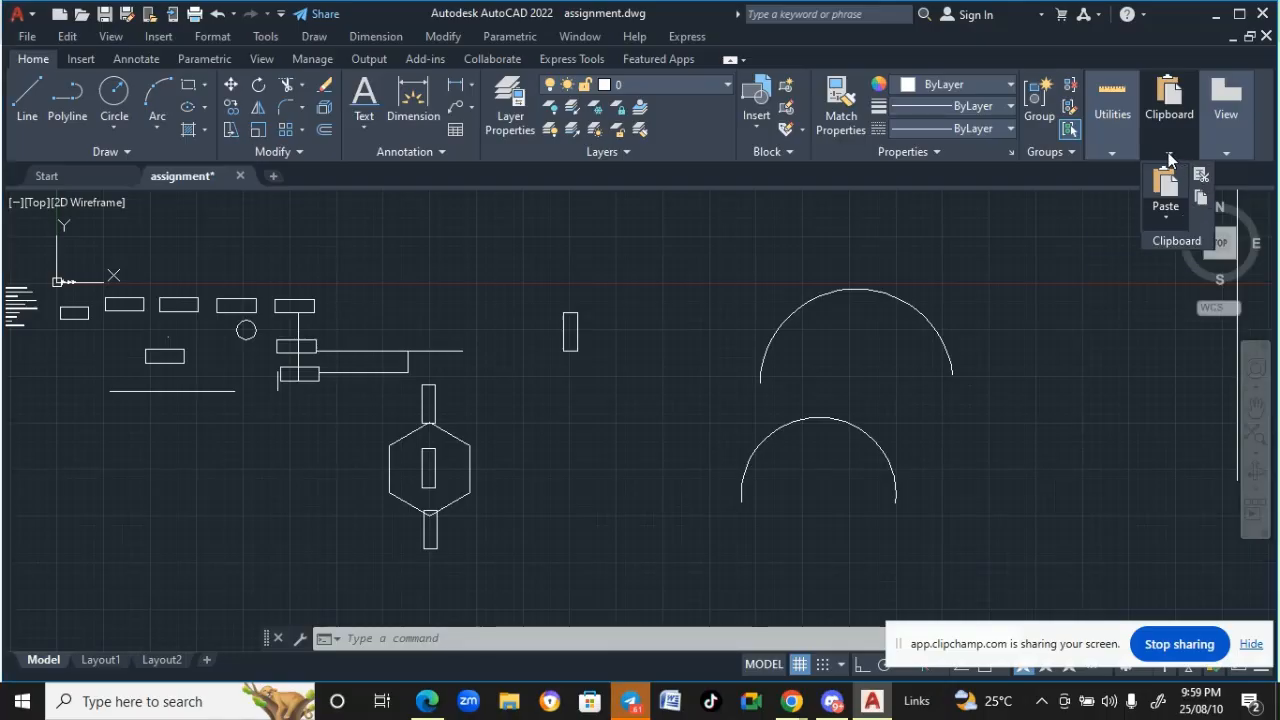
click(1203, 197)
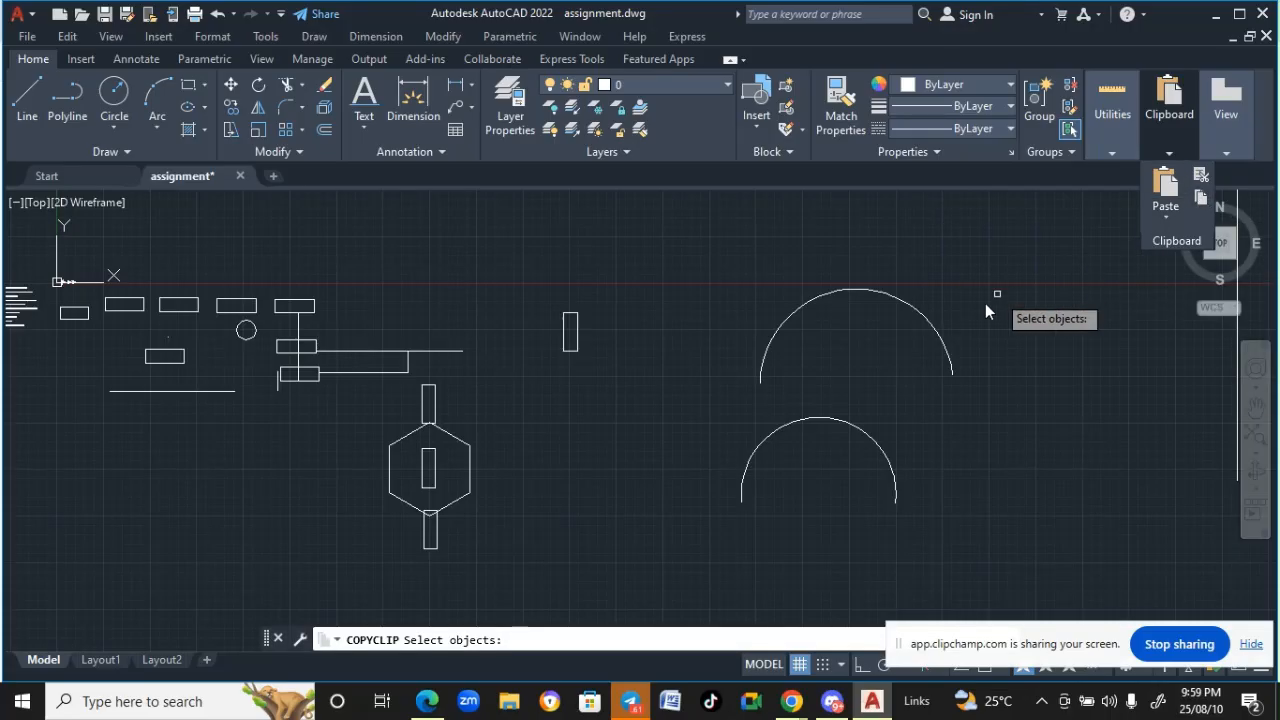
click(498, 563)
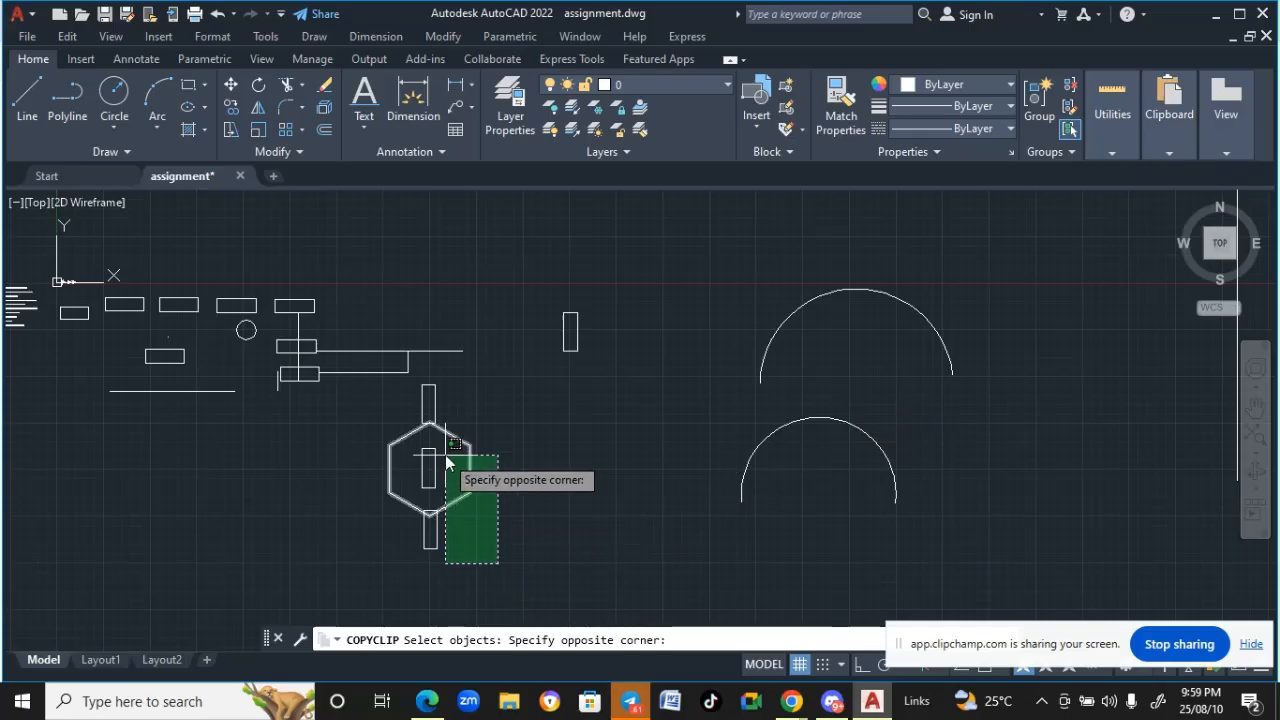
click(373, 406)
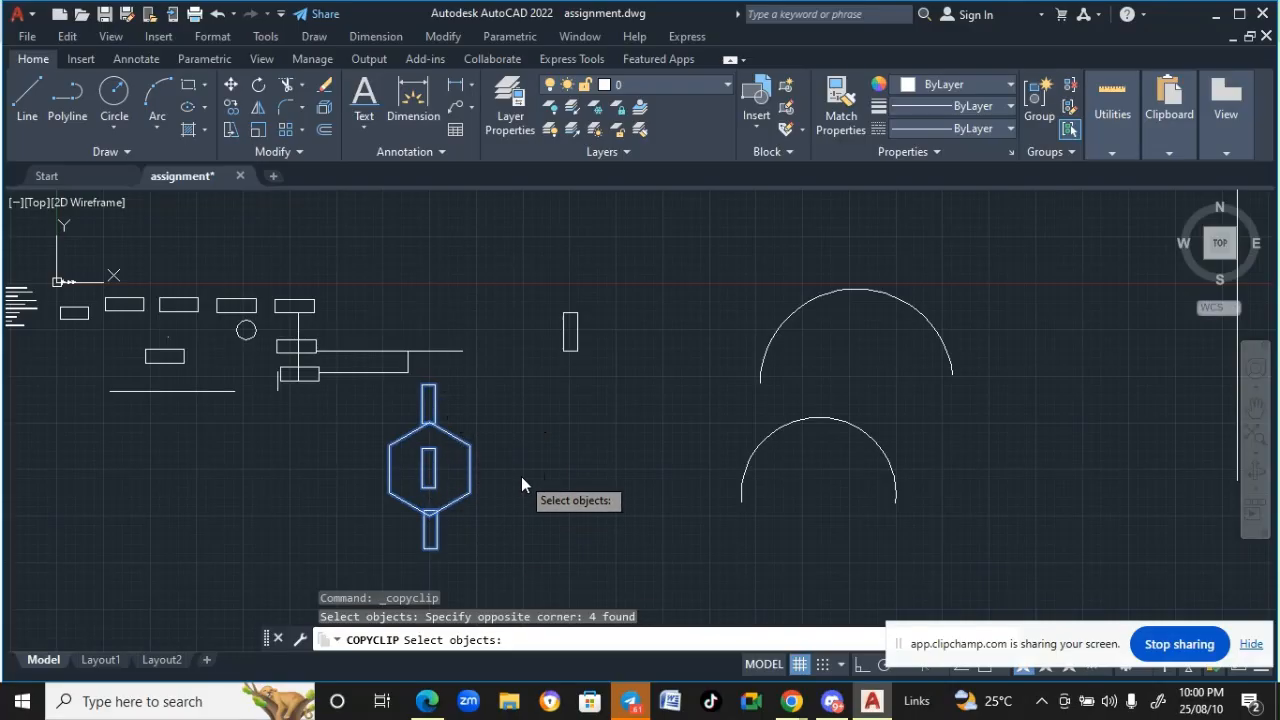
key(Return)
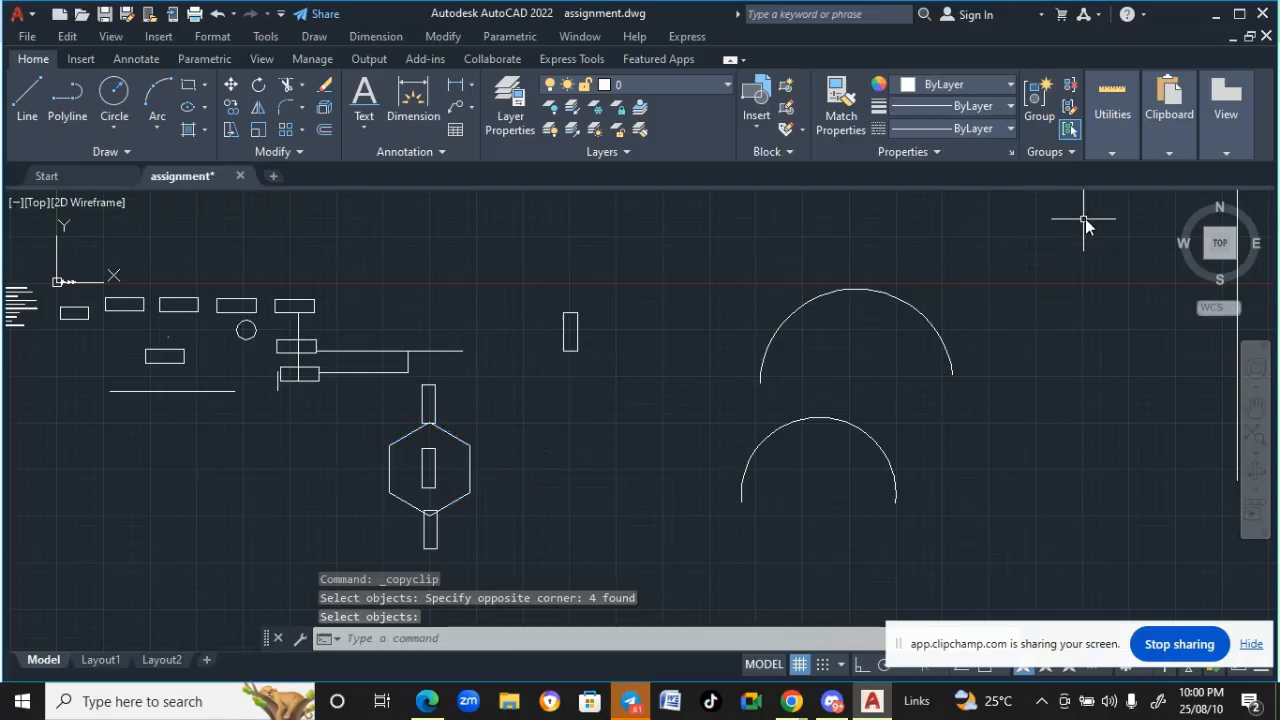
Paste the copied hexagon and rectangles as a block beside the original, to its right.
click(1166, 155)
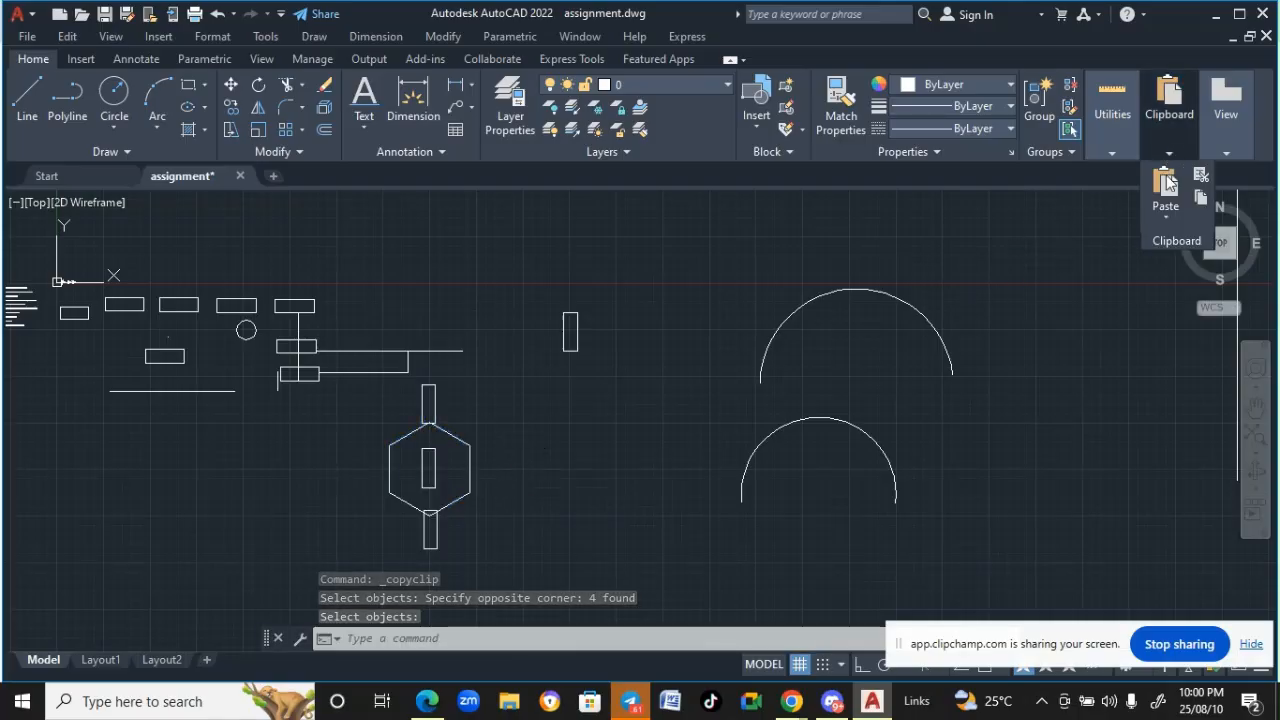
click(1163, 215)
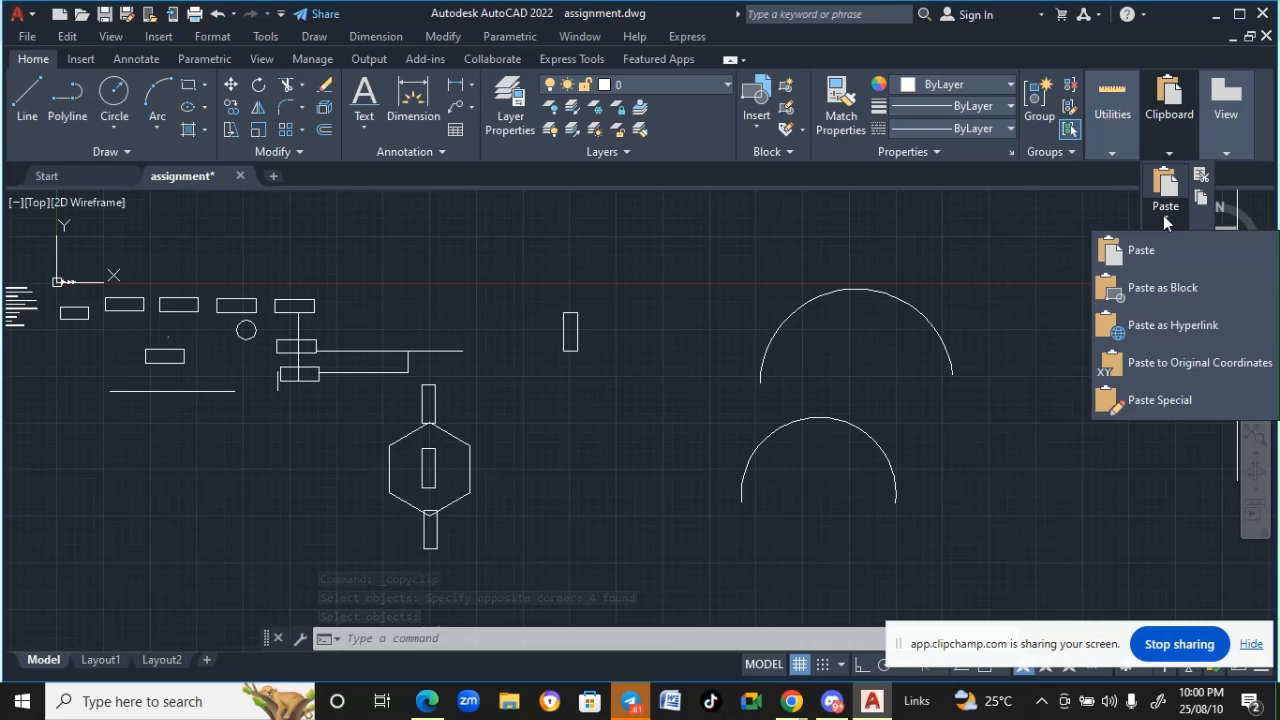
click(1155, 287)
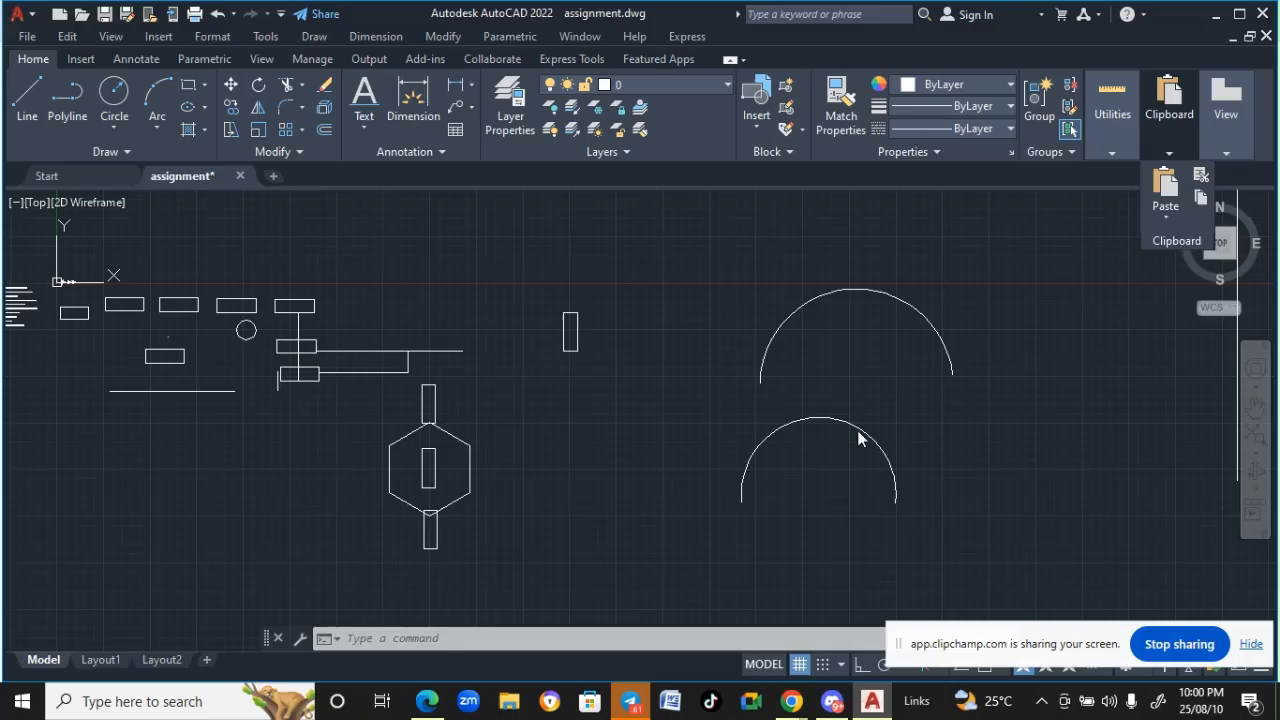
click(519, 583)
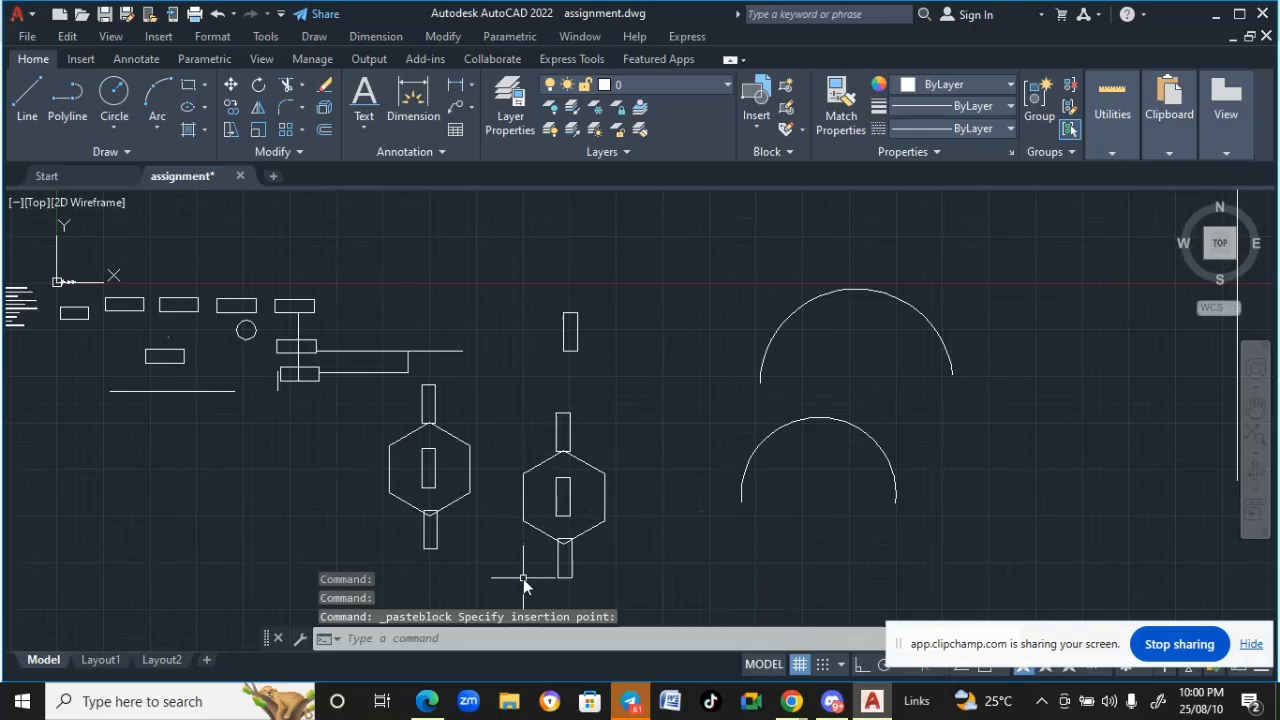
Select the original hexagon and rectangles one by one, compare with selecting the pasted block, and clear the selection.
click(455, 435)
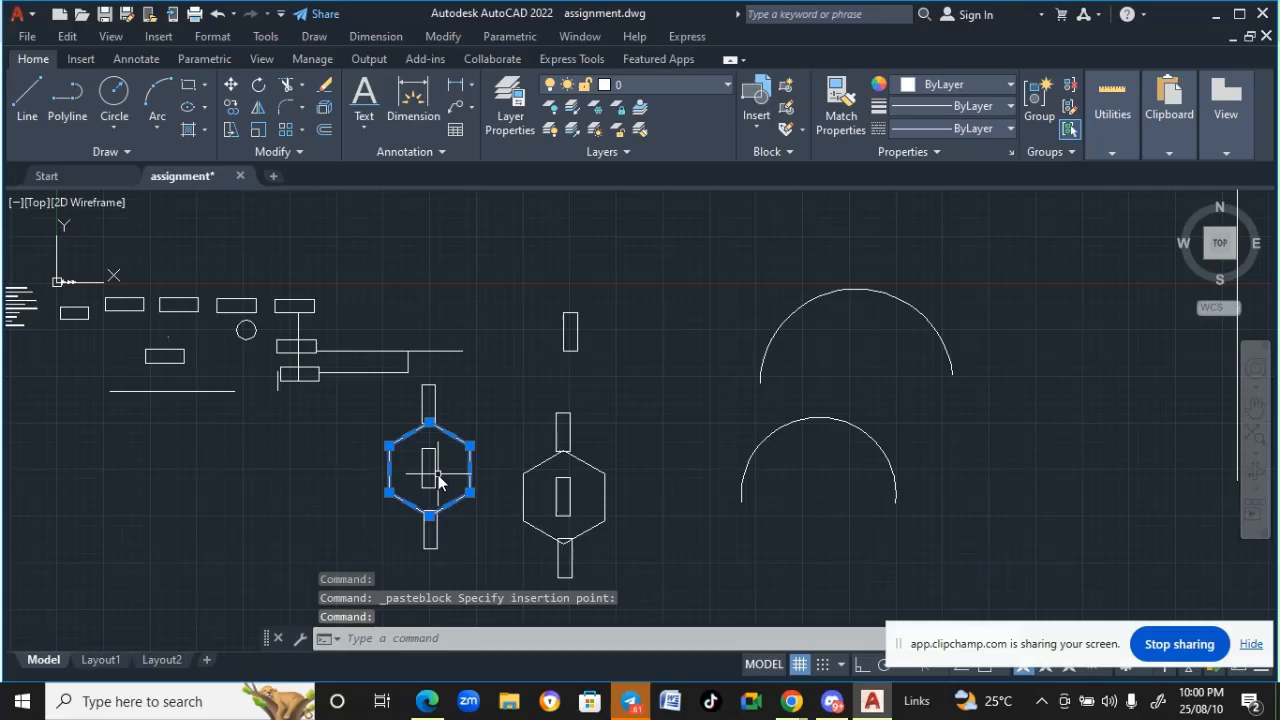
click(430, 470)
click(434, 402)
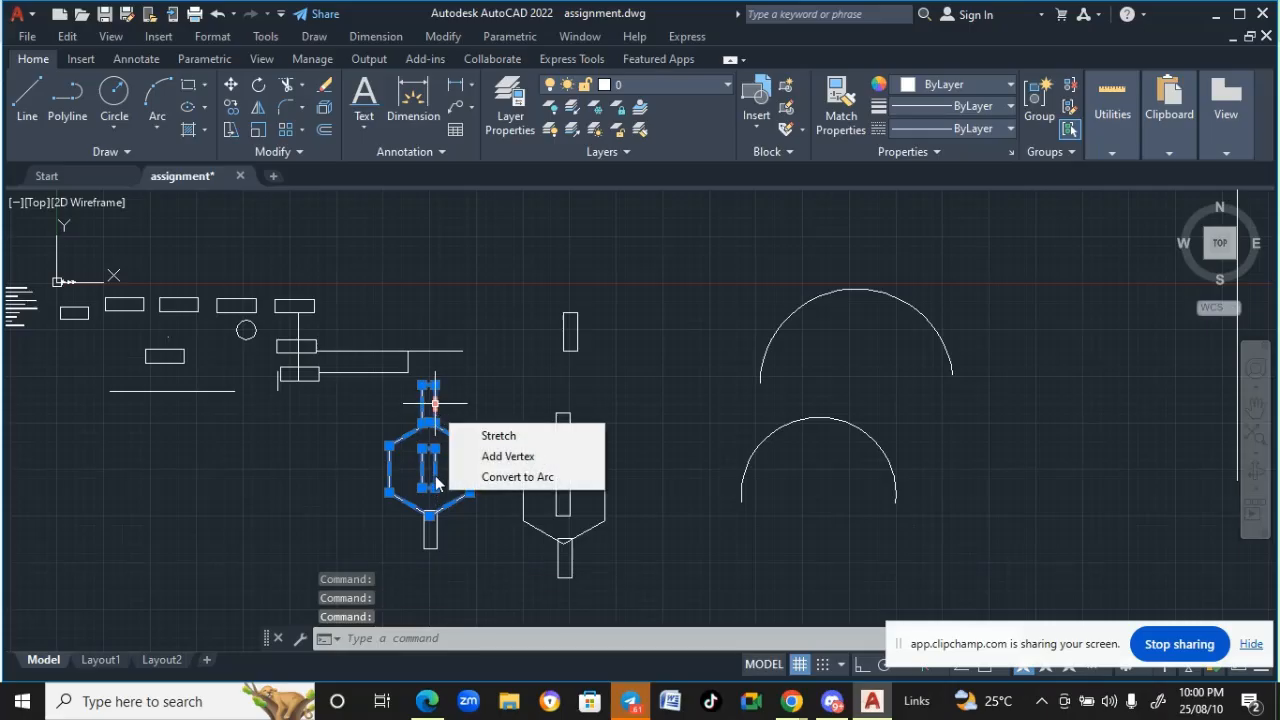
click(430, 533)
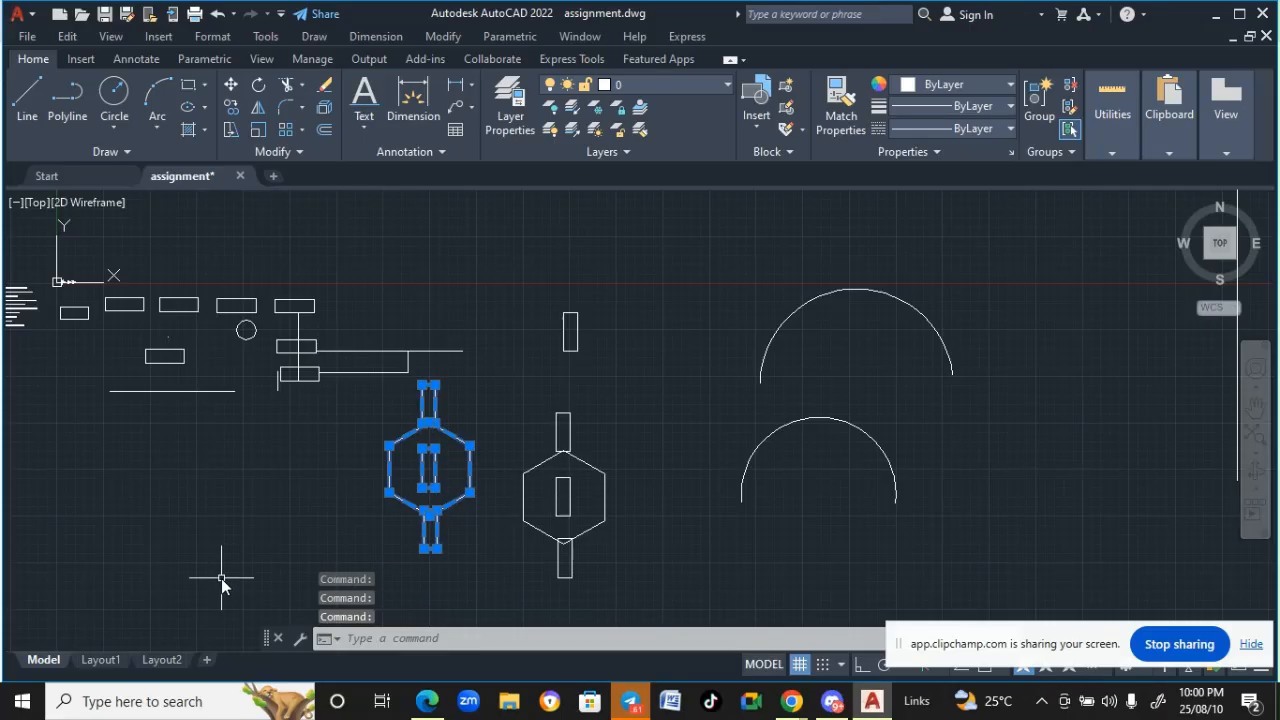
click(586, 470)
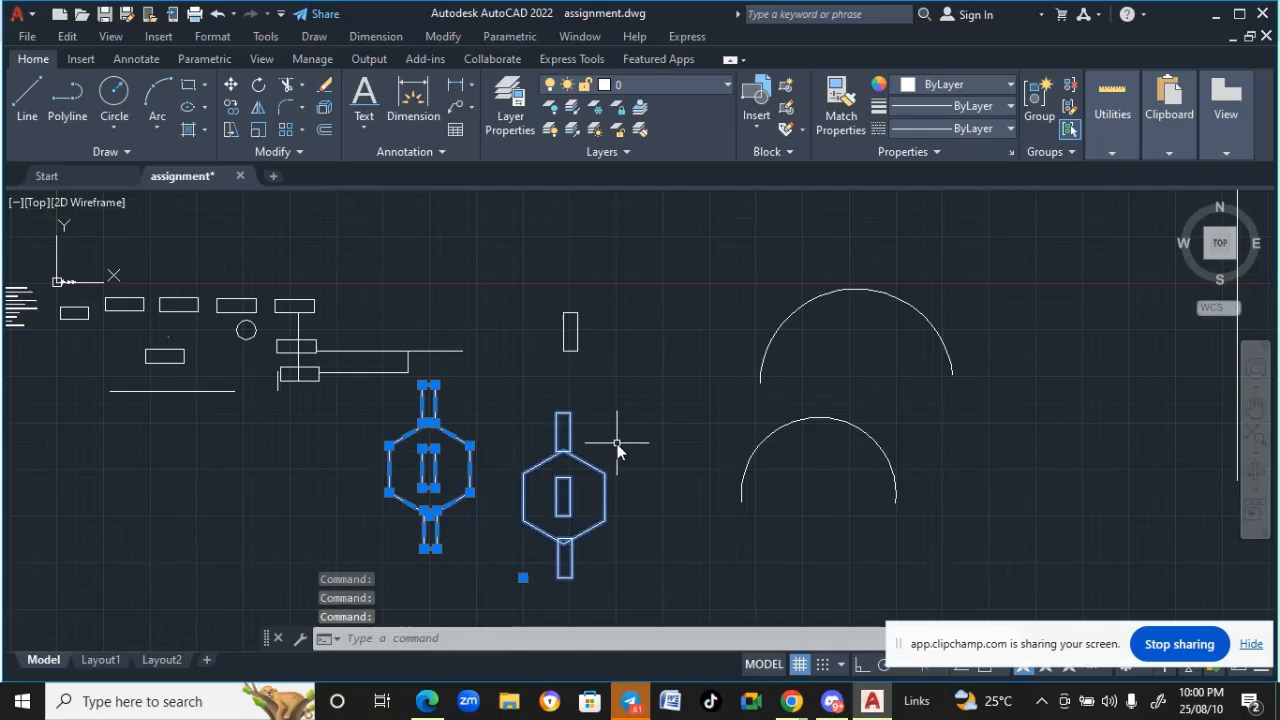
key(Escape)
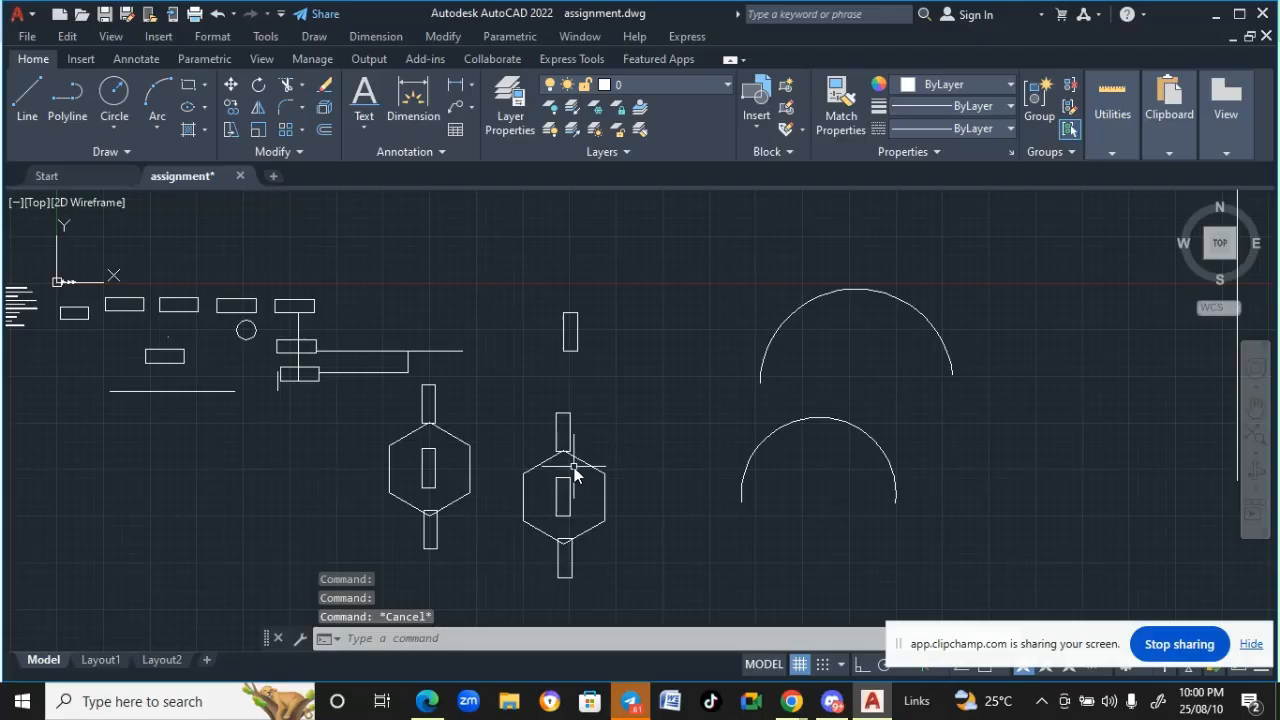
click(576, 471)
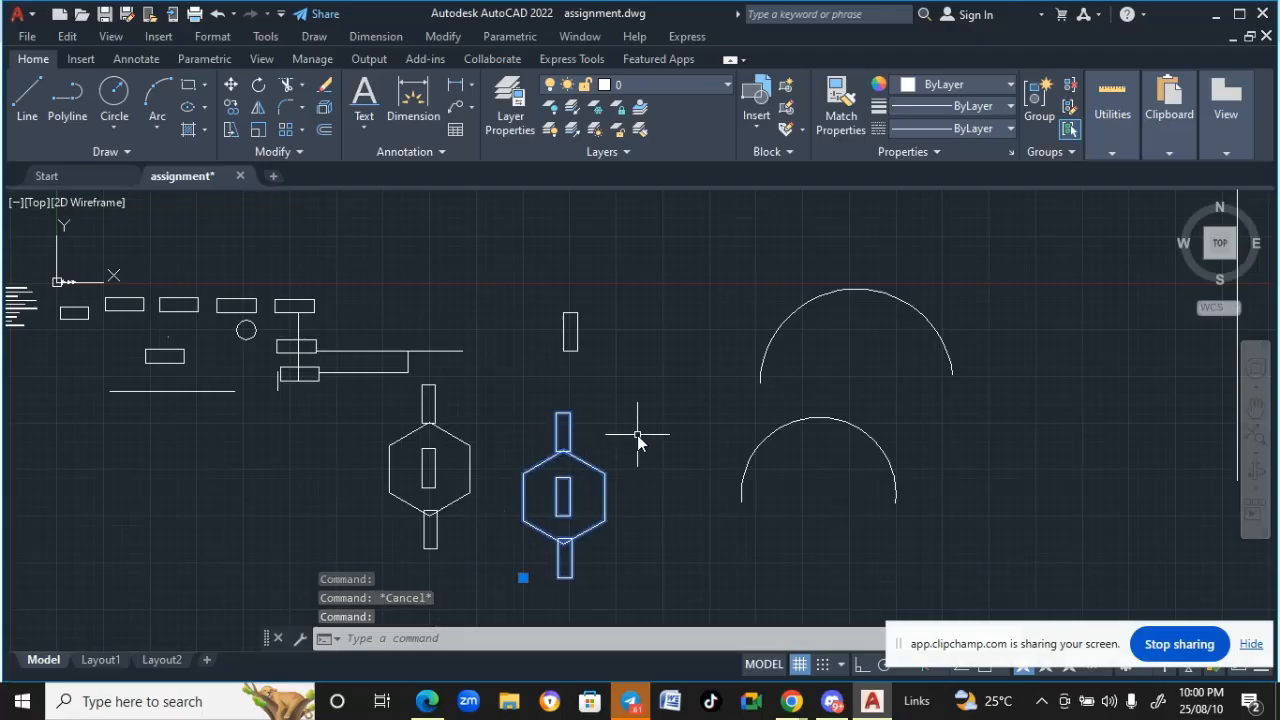
key(Escape)
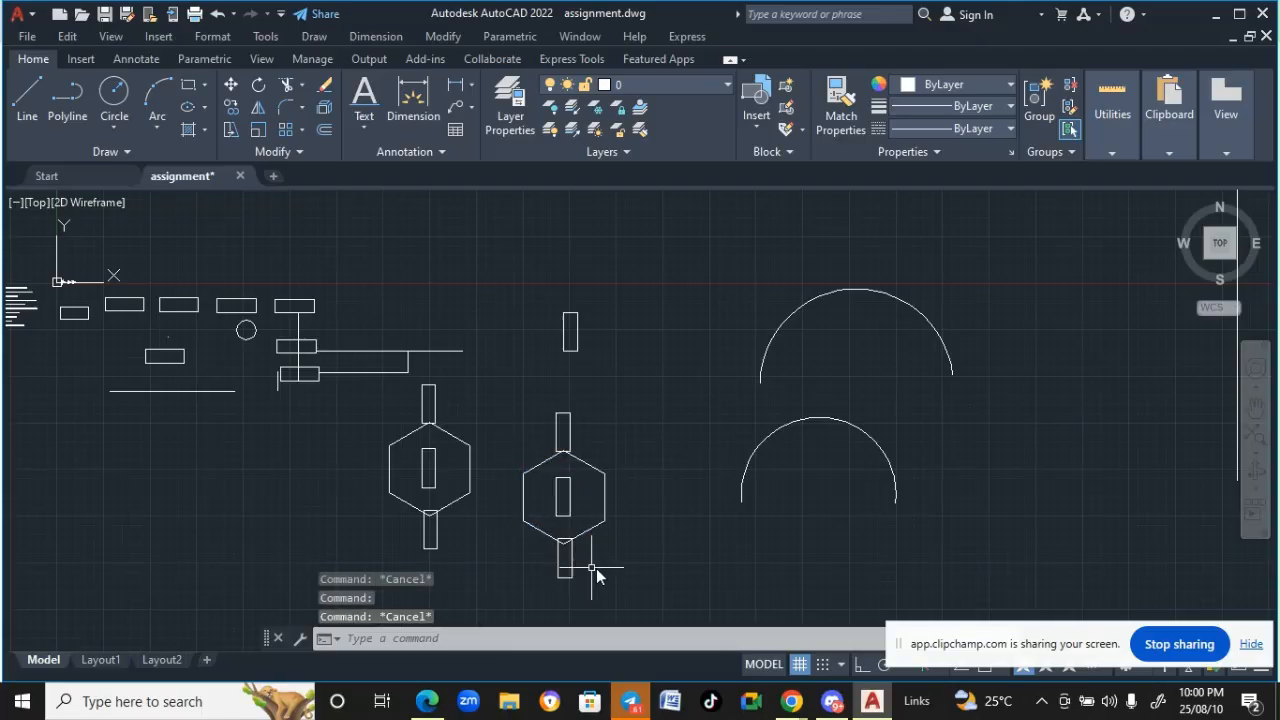
Explode the pasted hexagon-and-rectangles block into its separate parts.
mouse_move(590, 520)
middle_down()
mouse_move(503, 457)
mouse_move(468, 452)
middle_up()
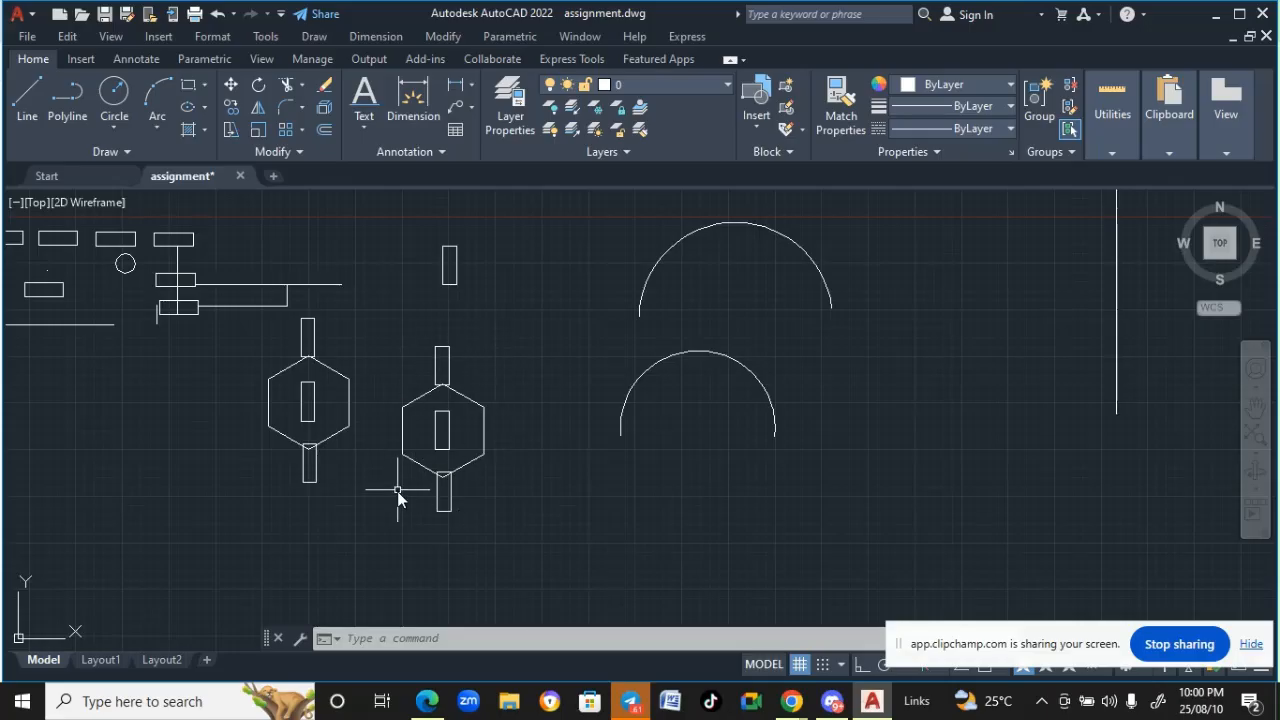
middle_drag(380, 485, 373, 452)
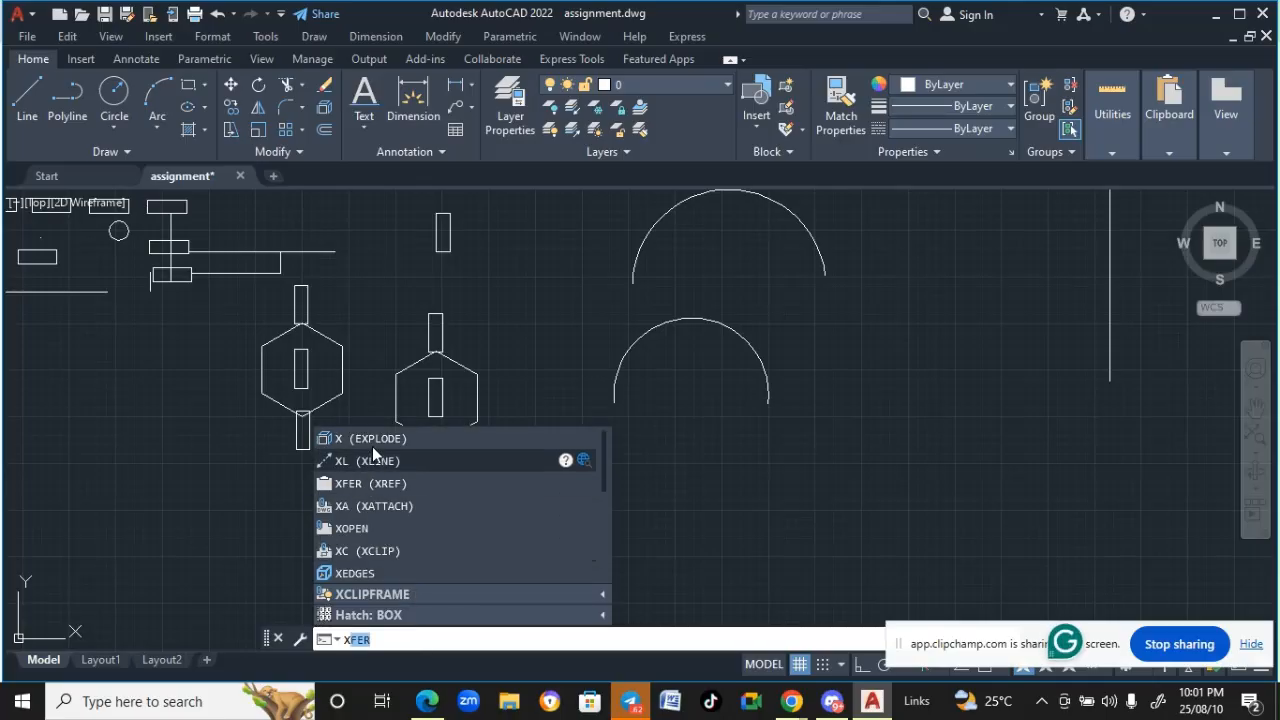
click(372, 441)
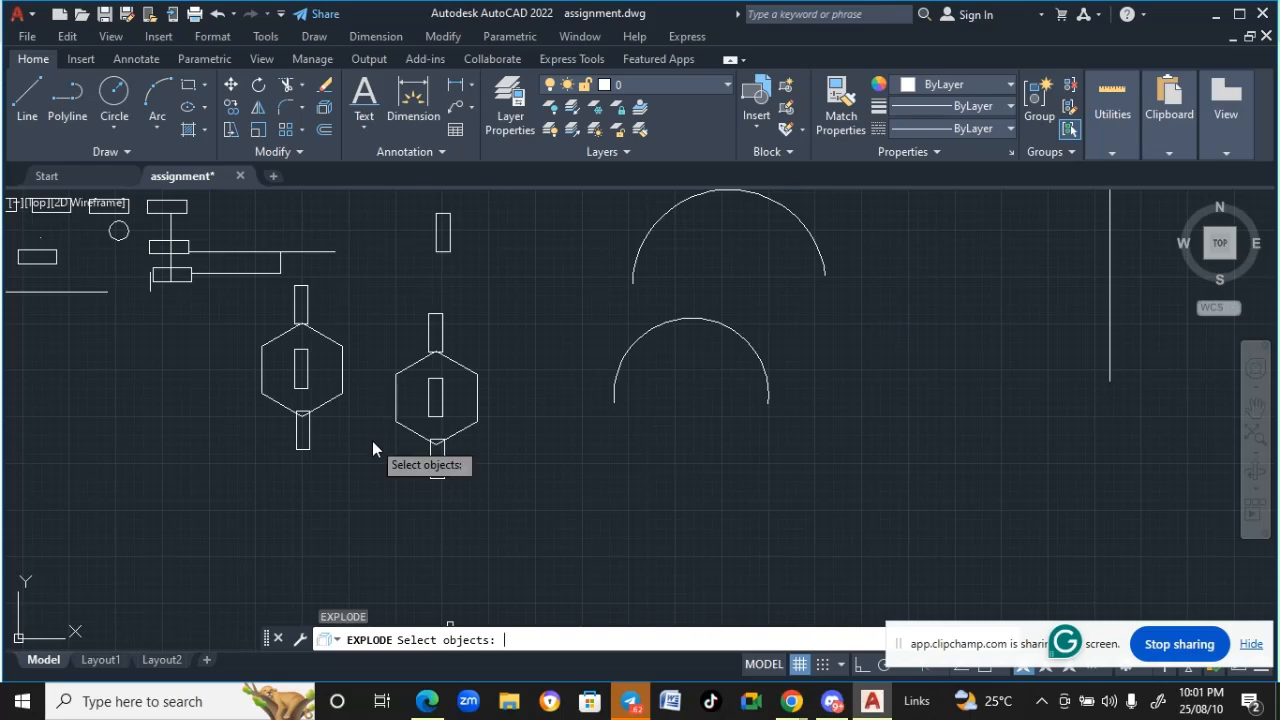
drag(513, 520, 488, 489)
mouse_move(539, 522)
mouse_down()
mouse_move(397, 494)
mouse_move(412, 500)
mouse_up()
click(504, 530)
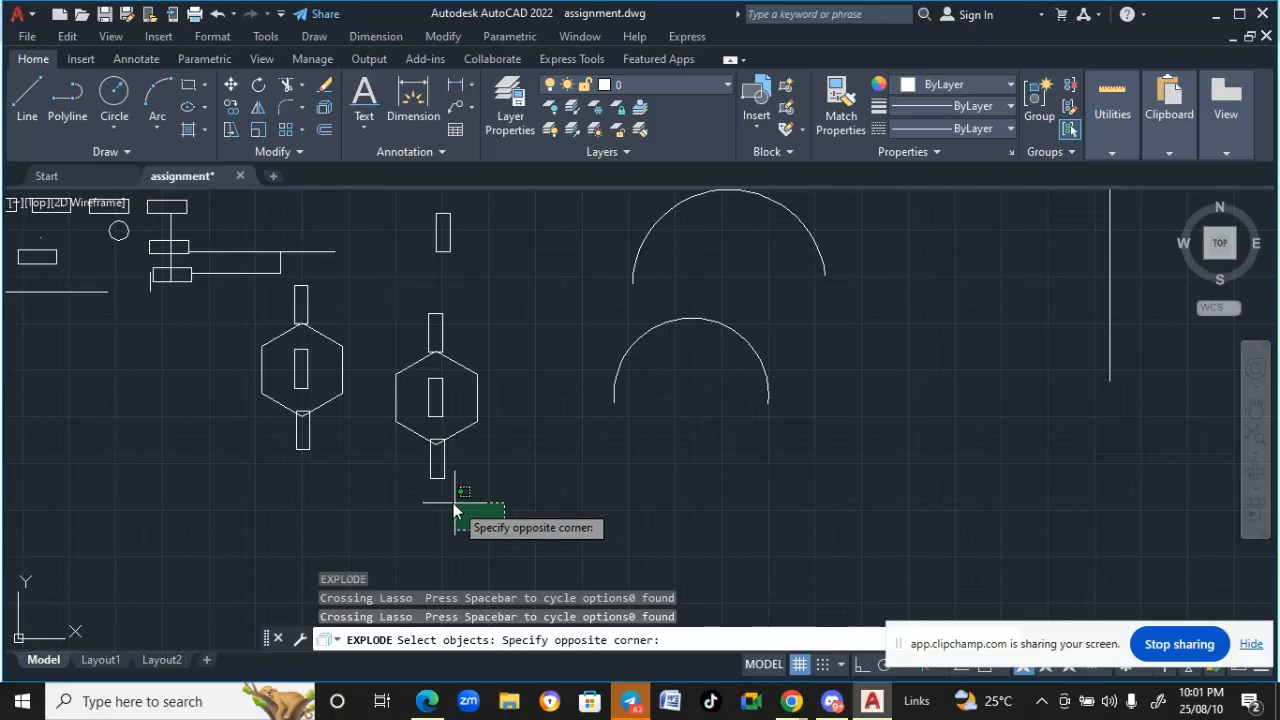
click(381, 288)
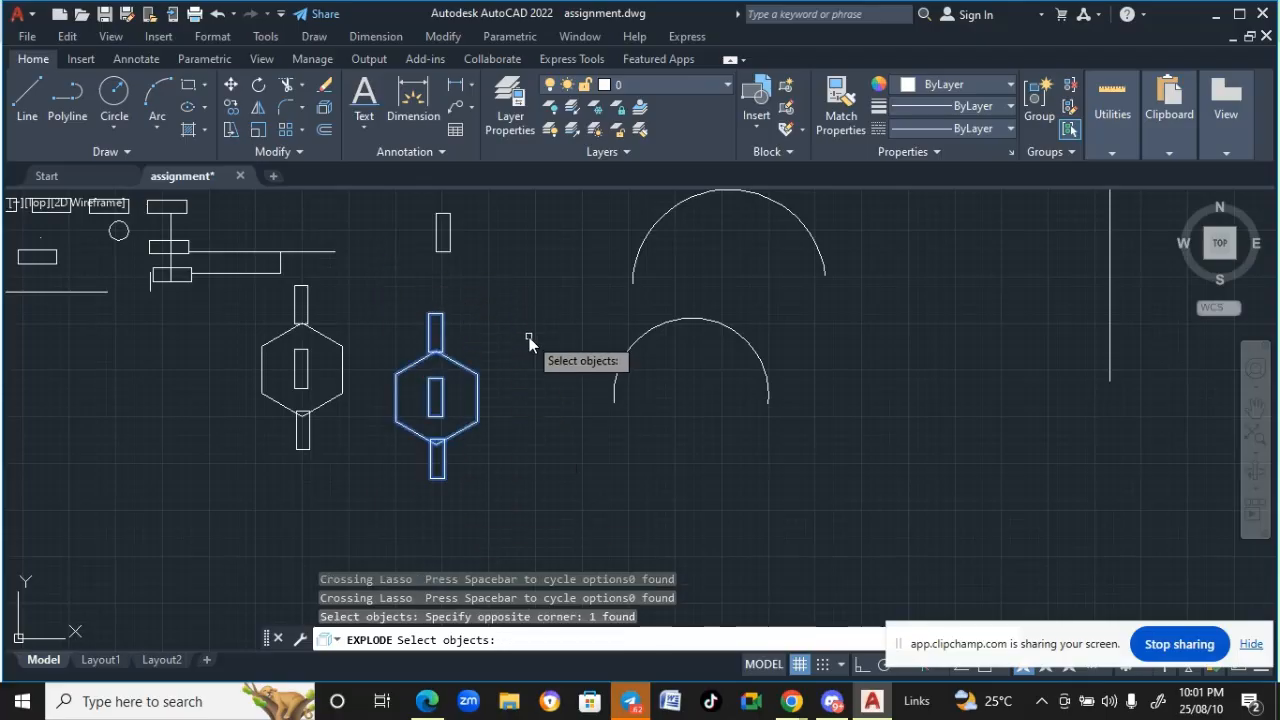
key(Return)
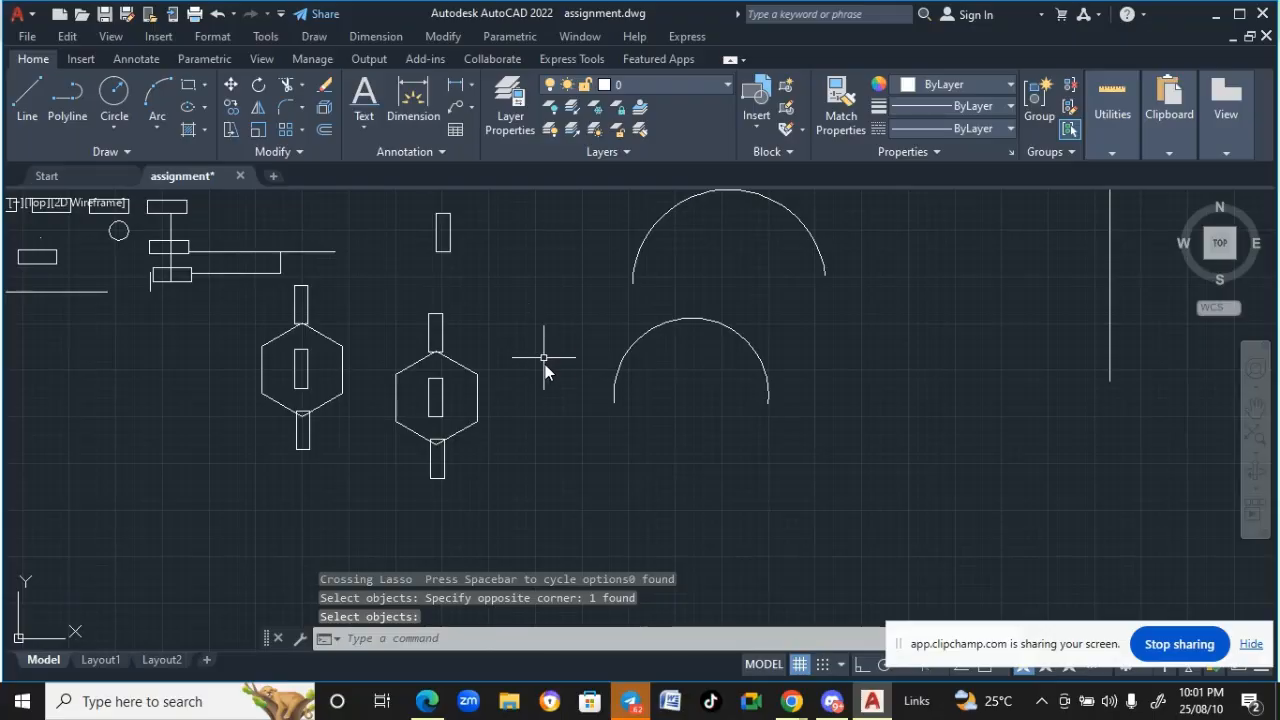
Check the exploded copy by selecting its hexagon and each rectangle individually, and clear the selection.
click(479, 372)
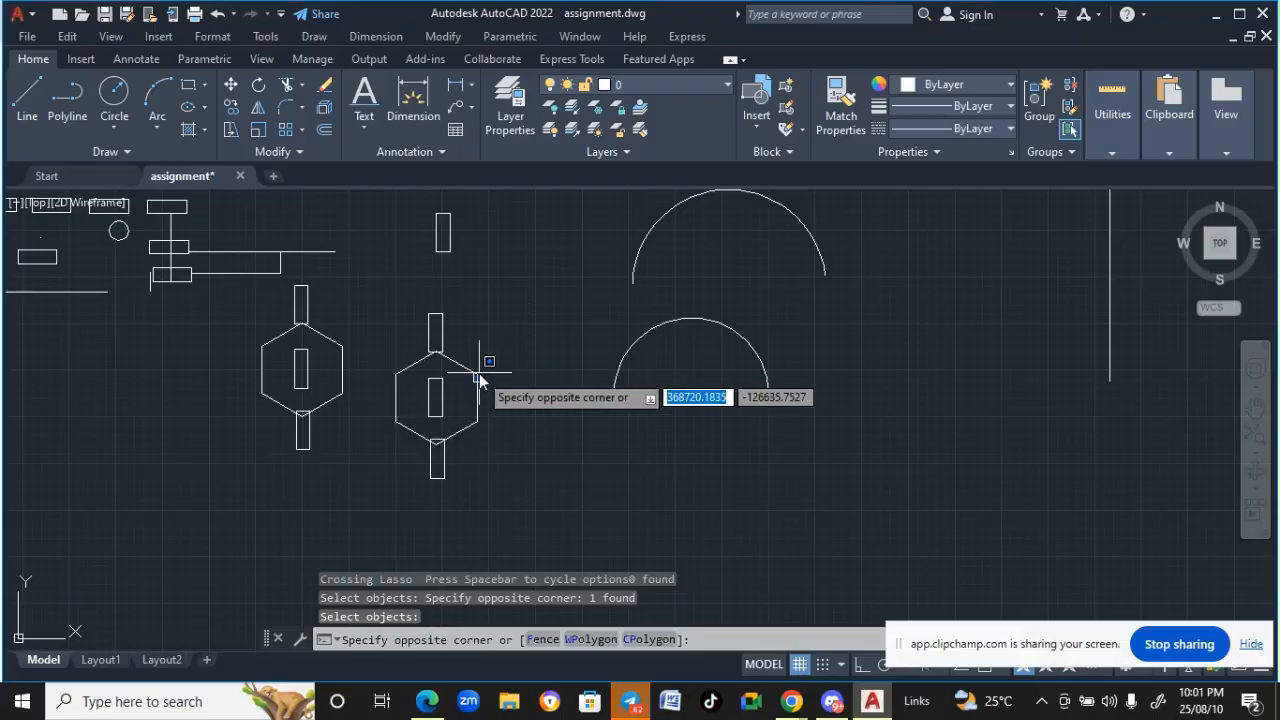
click(476, 371)
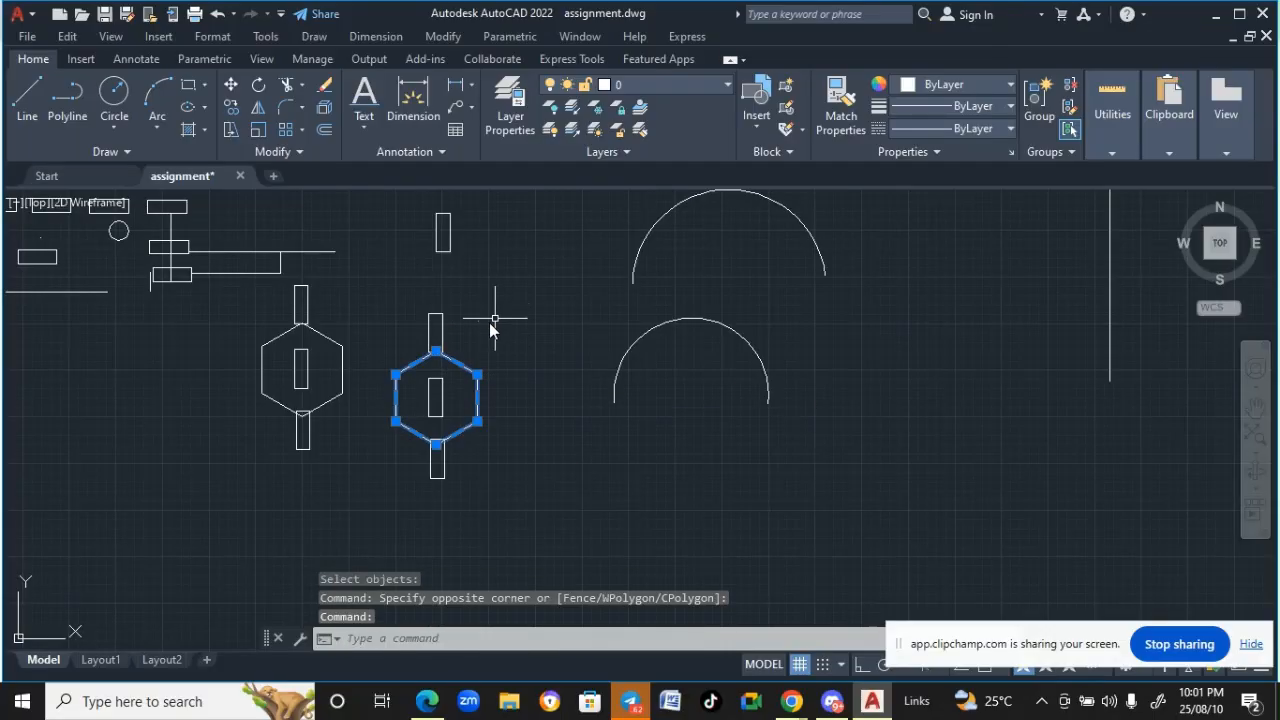
click(438, 322)
click(443, 411)
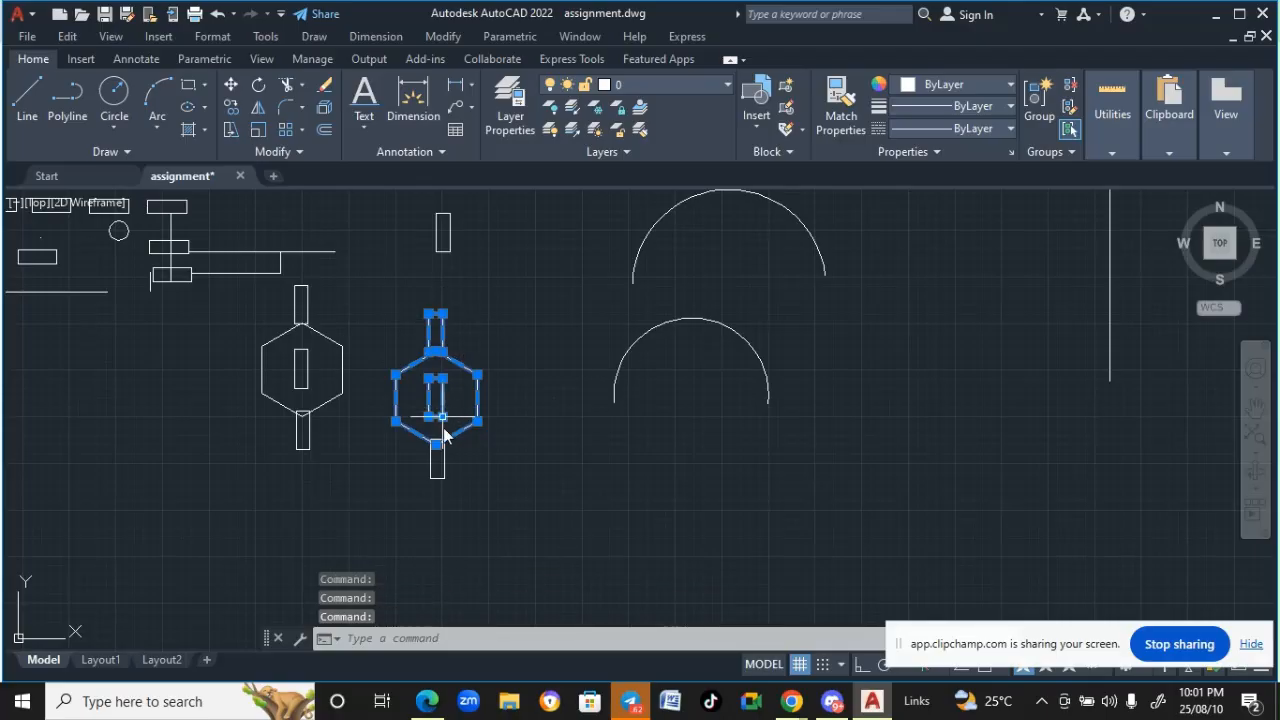
click(443, 467)
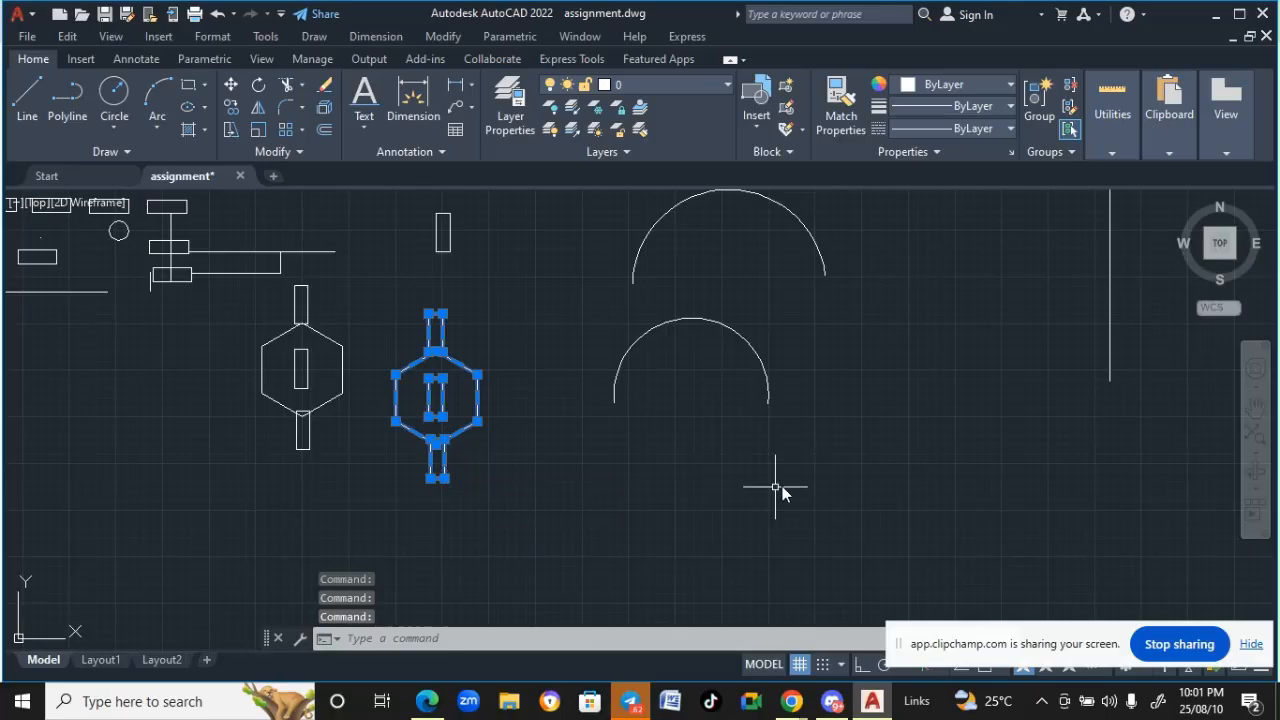
key(Escape)
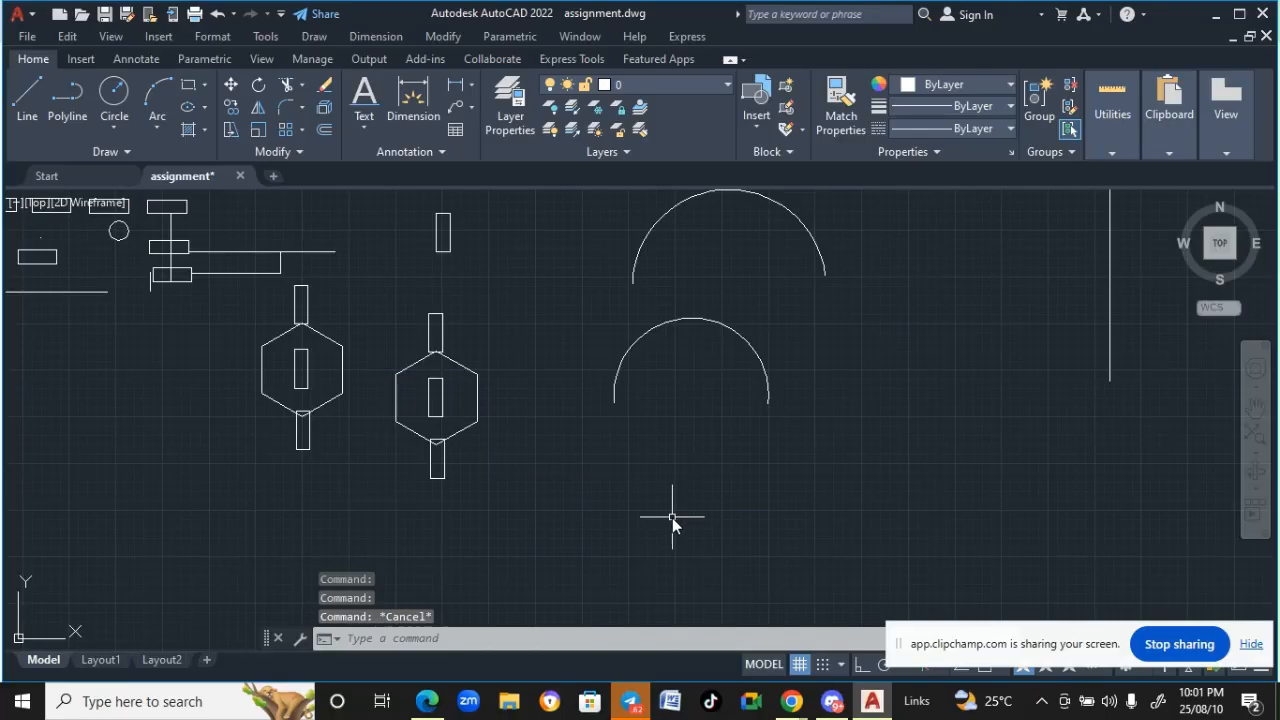
Switch to the shortcut list in Google Docs and review the entries from Shortcut 10 (Save) through Shortcut 15 (Explode).
scroll(672, 517, down, 2)
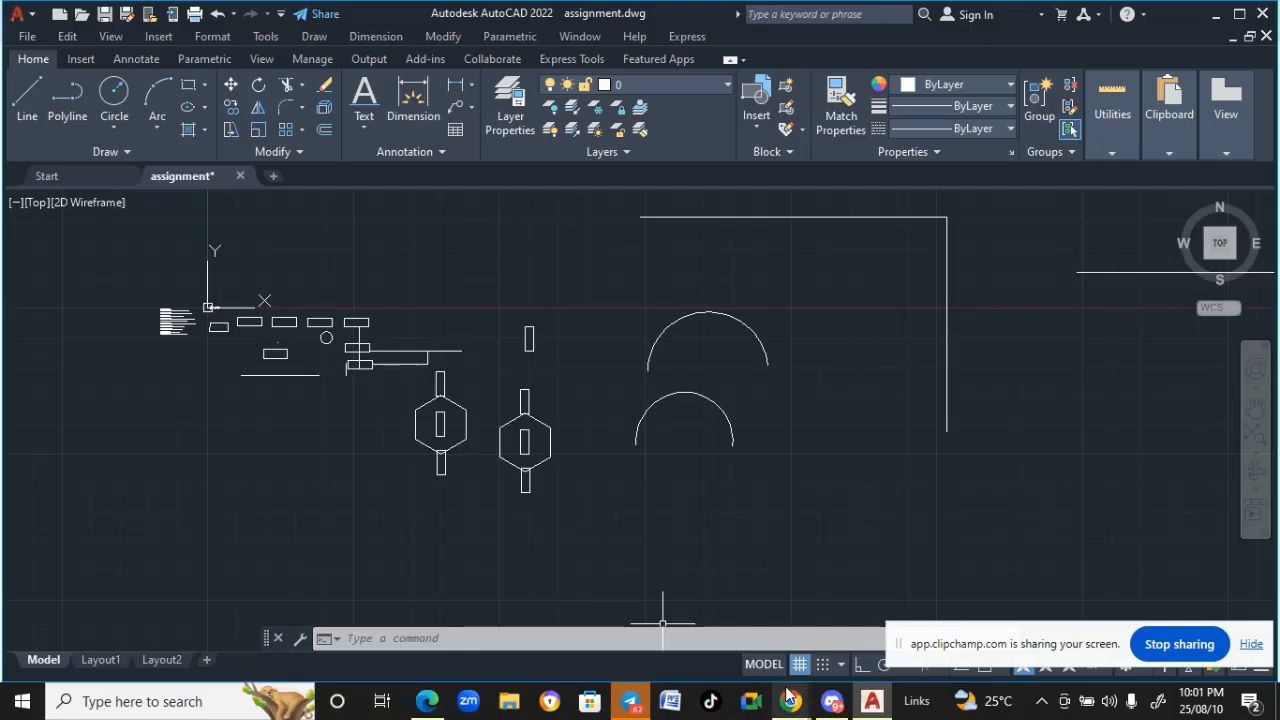
mouse_move(787, 695)
click(91, 633)
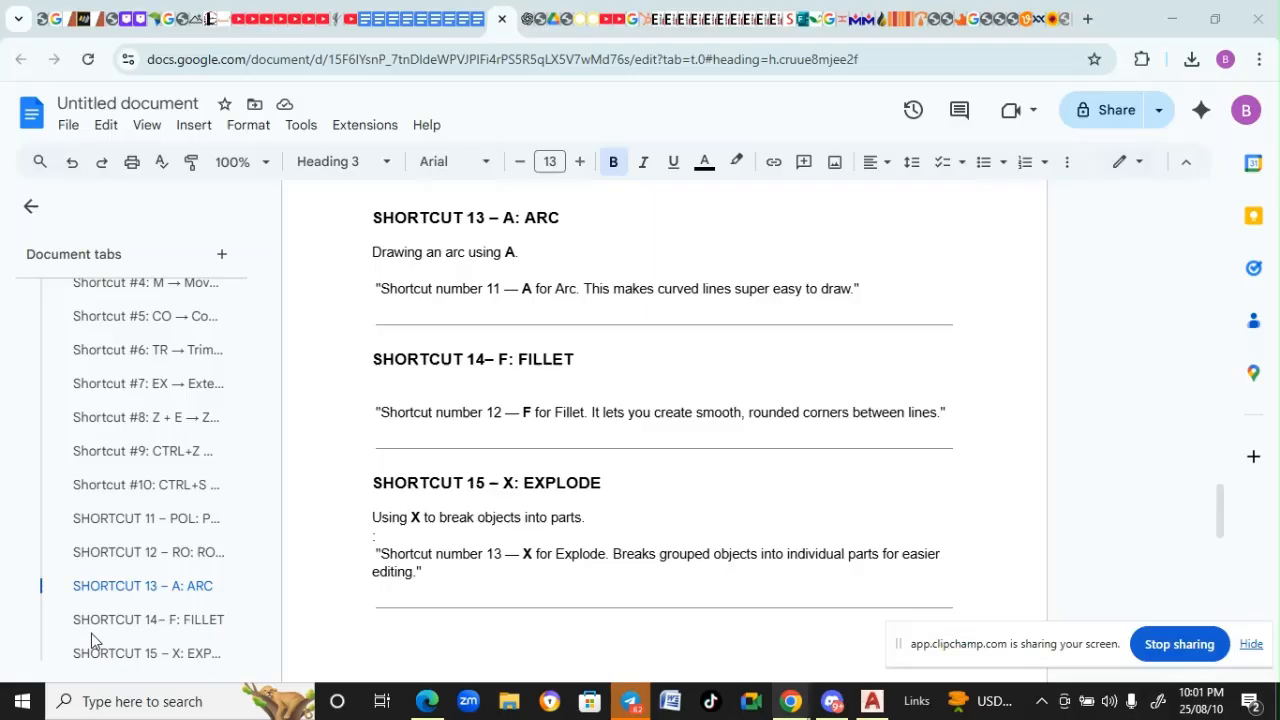
scroll(323, 514, down, 2)
scroll(322, 513, up, 1)
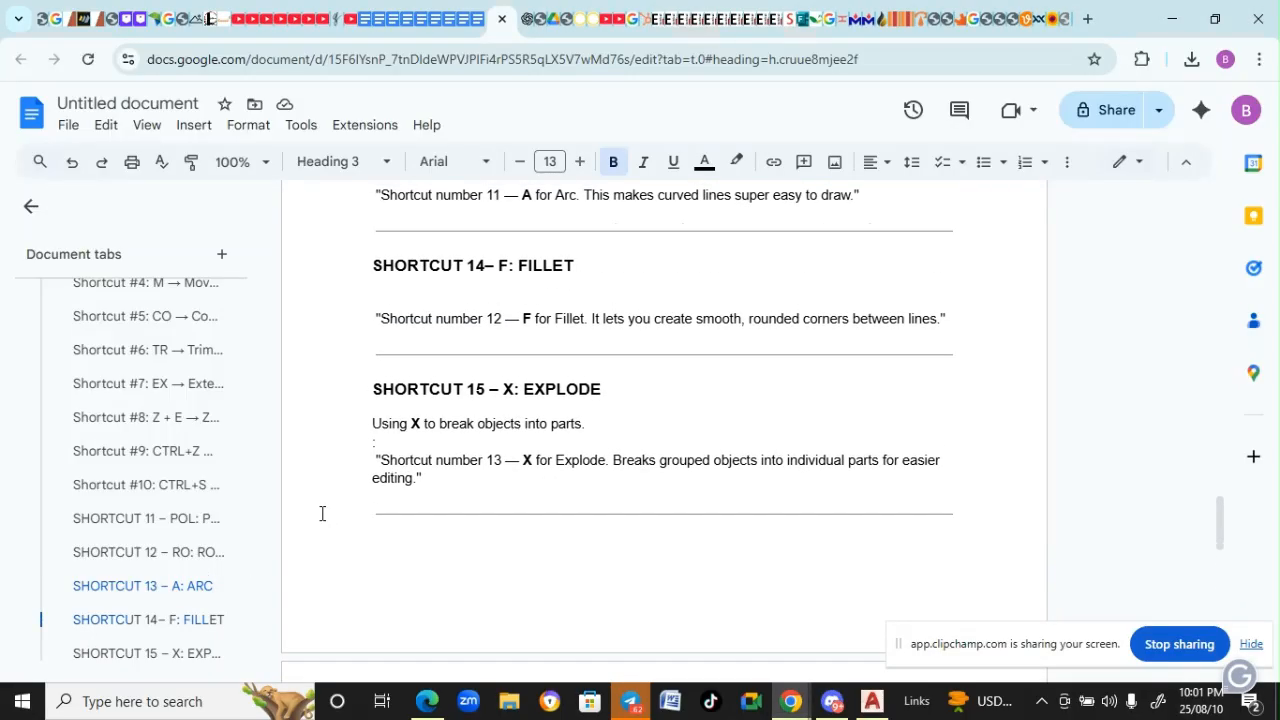
scroll(322, 513, up, 4)
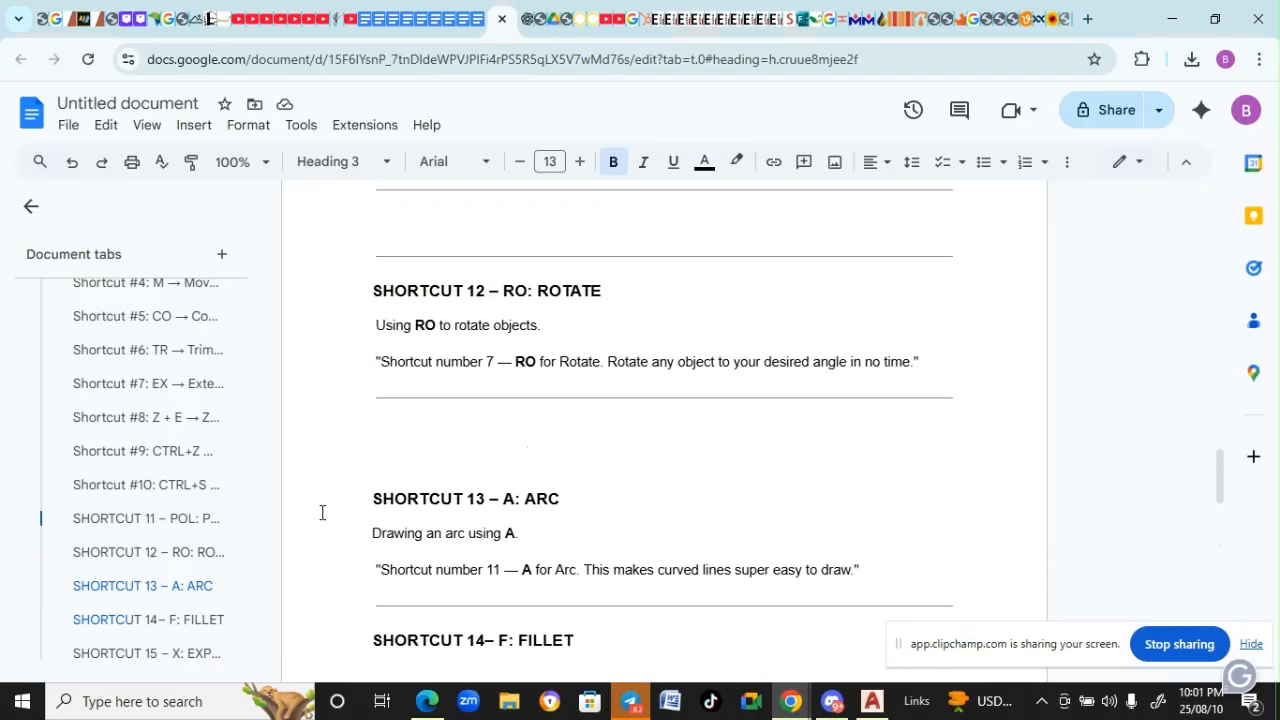
scroll(322, 512, up, 7)
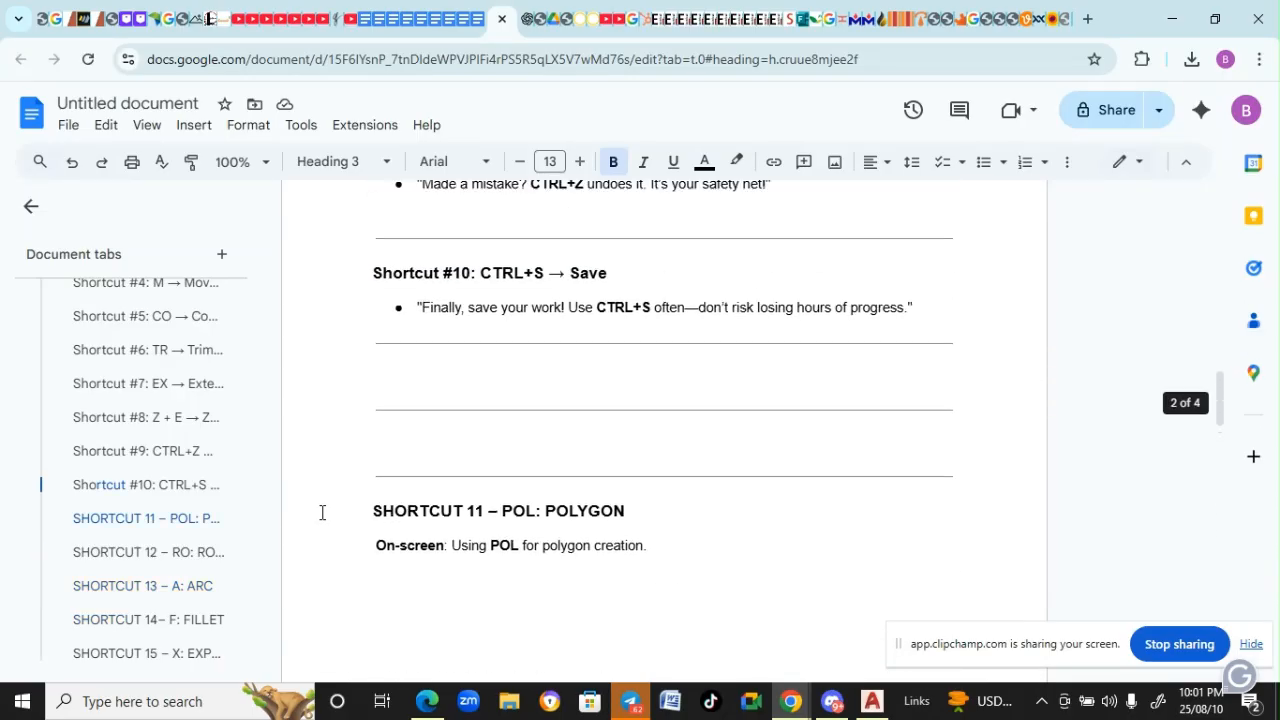
scroll(322, 512, up, 1)
scroll(320, 514, down, 6)
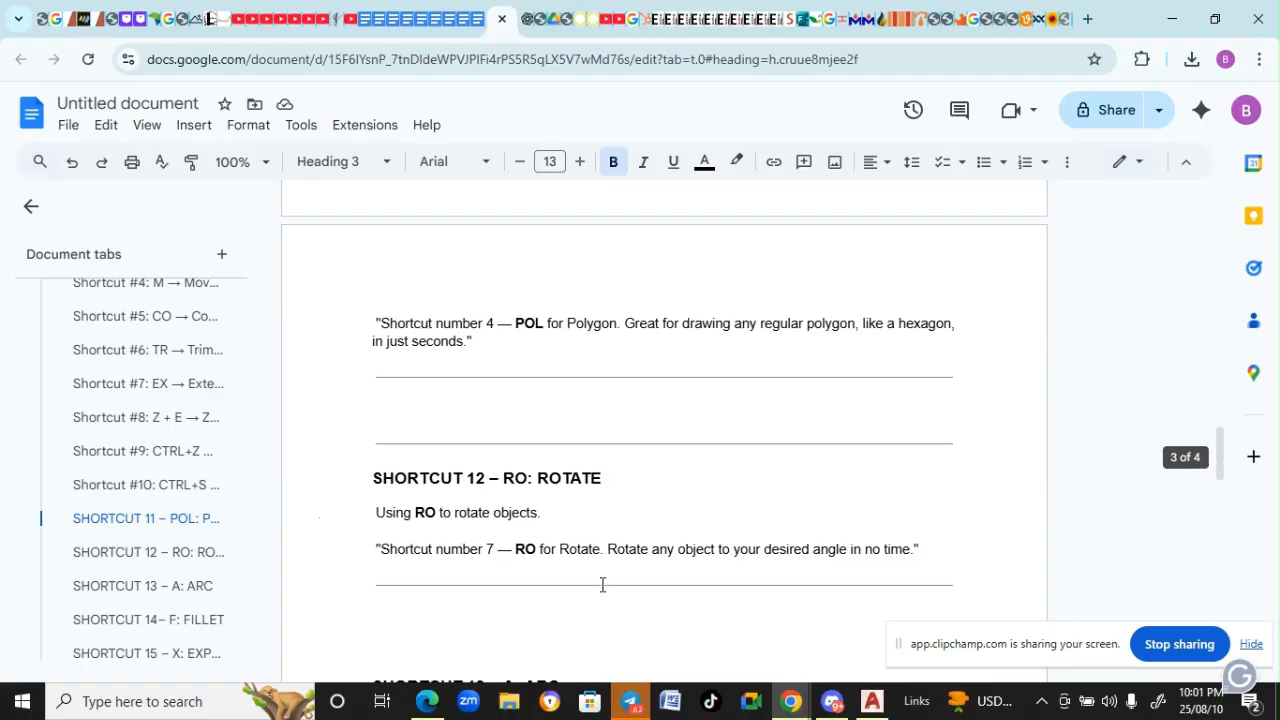
Return to the assignment.dwg drawing in AutoCAD and look over the two hexagon-and-rectangle groups and the arcs.
mouse_move(795, 702)
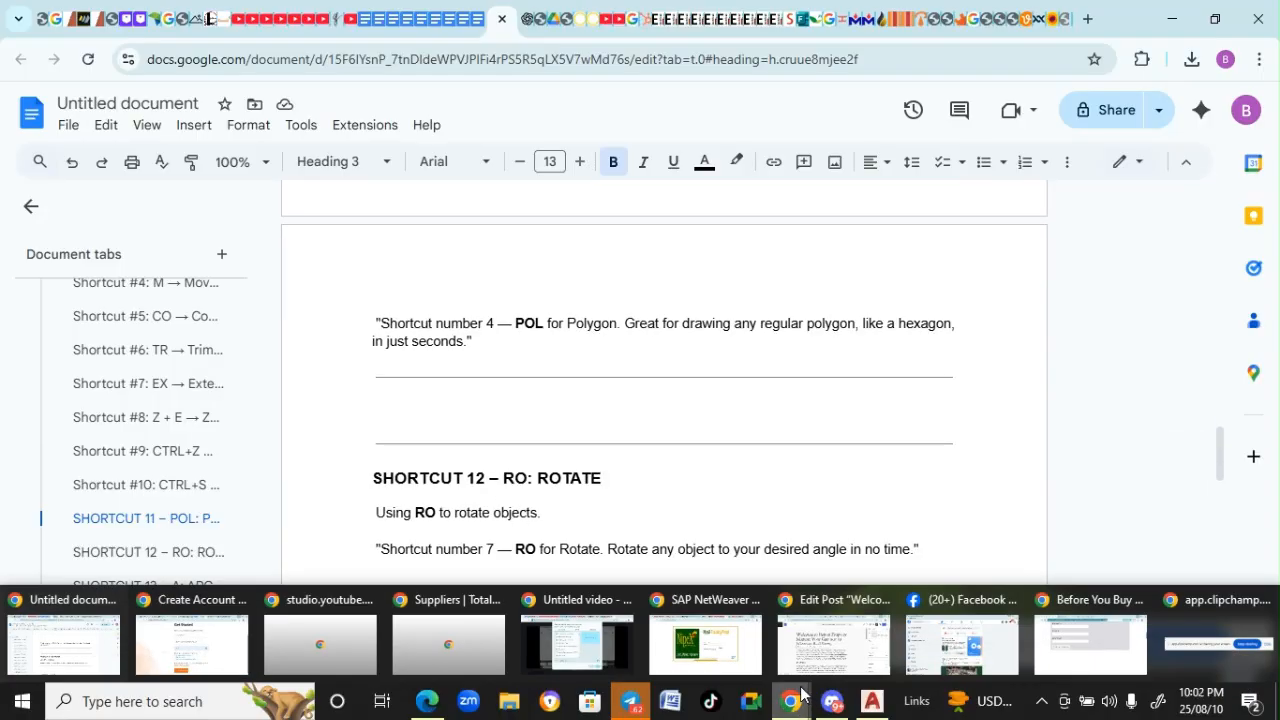
mouse_move(872, 702)
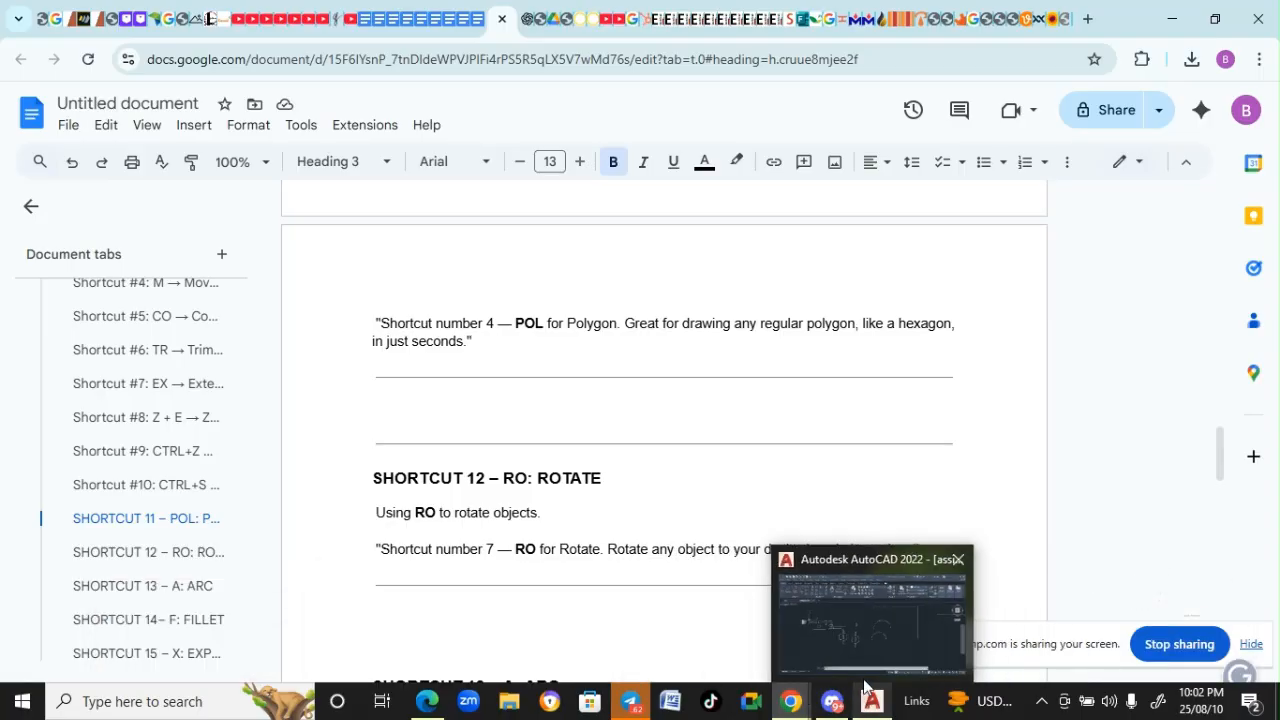
click(851, 632)
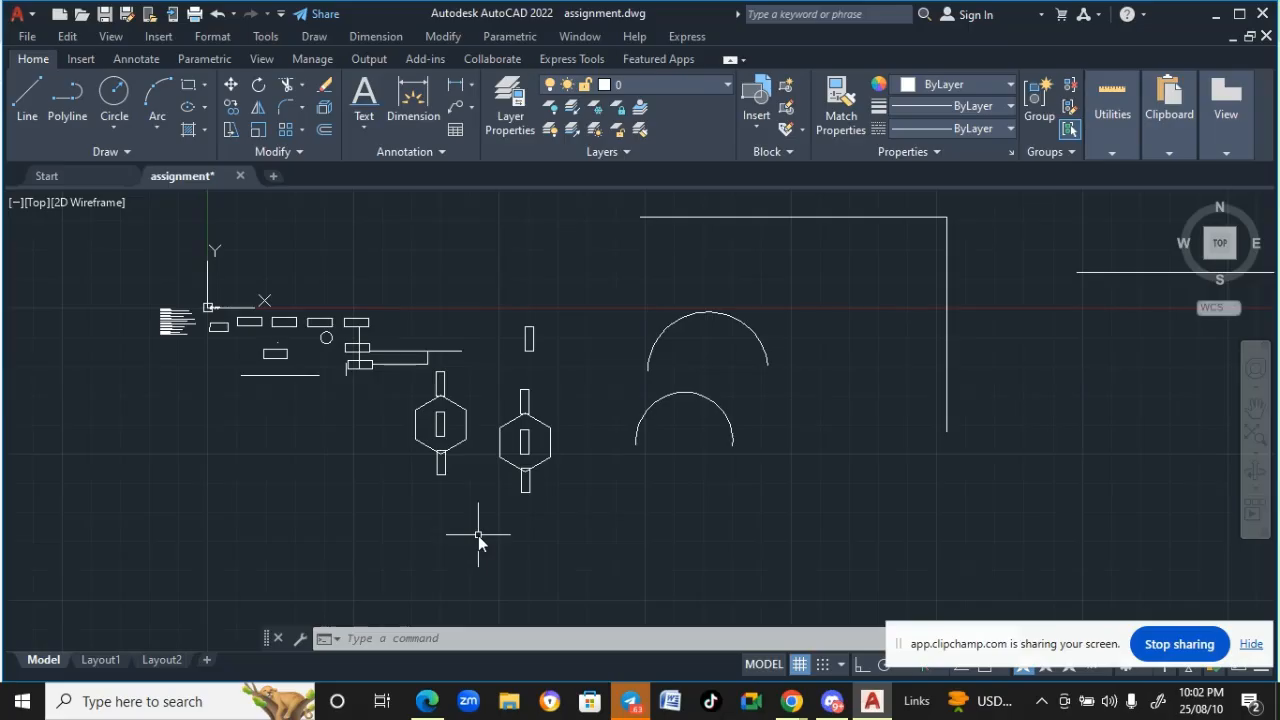
scroll(478, 535, up, 2)
middle_drag(480, 534, 475, 610)
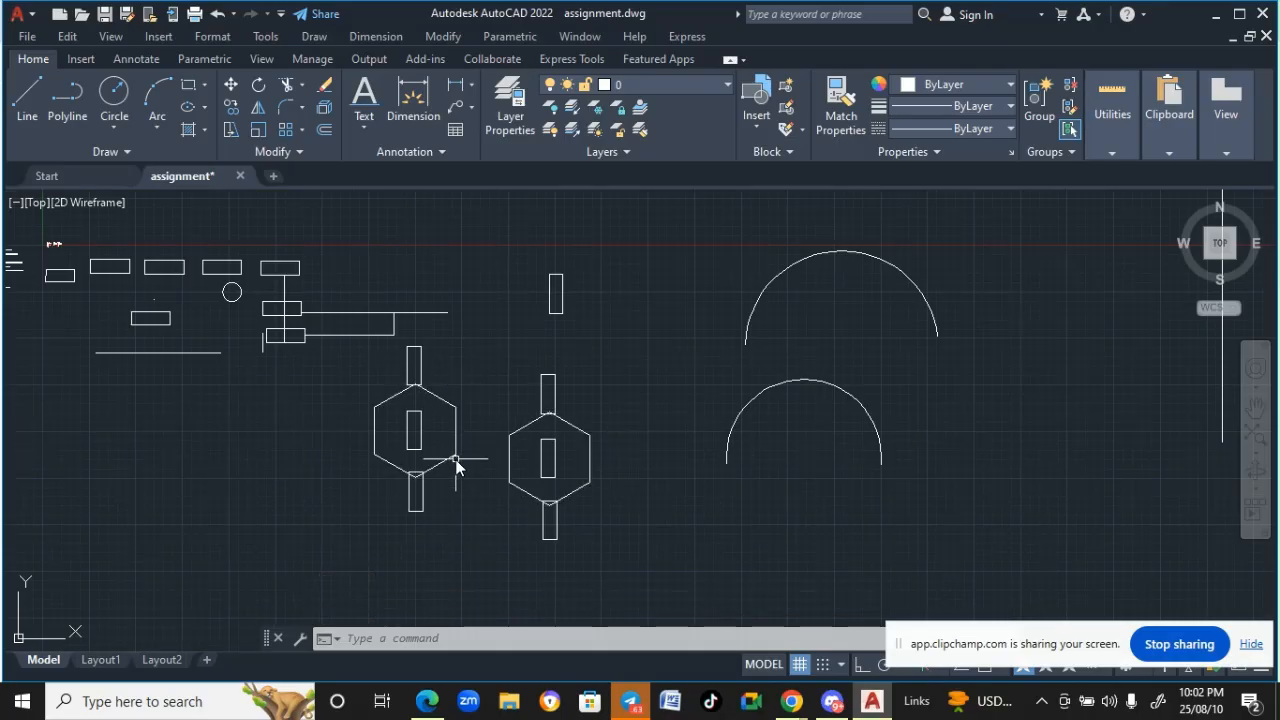
scroll(455, 465, down, 2)
scroll(455, 465, up, 2)
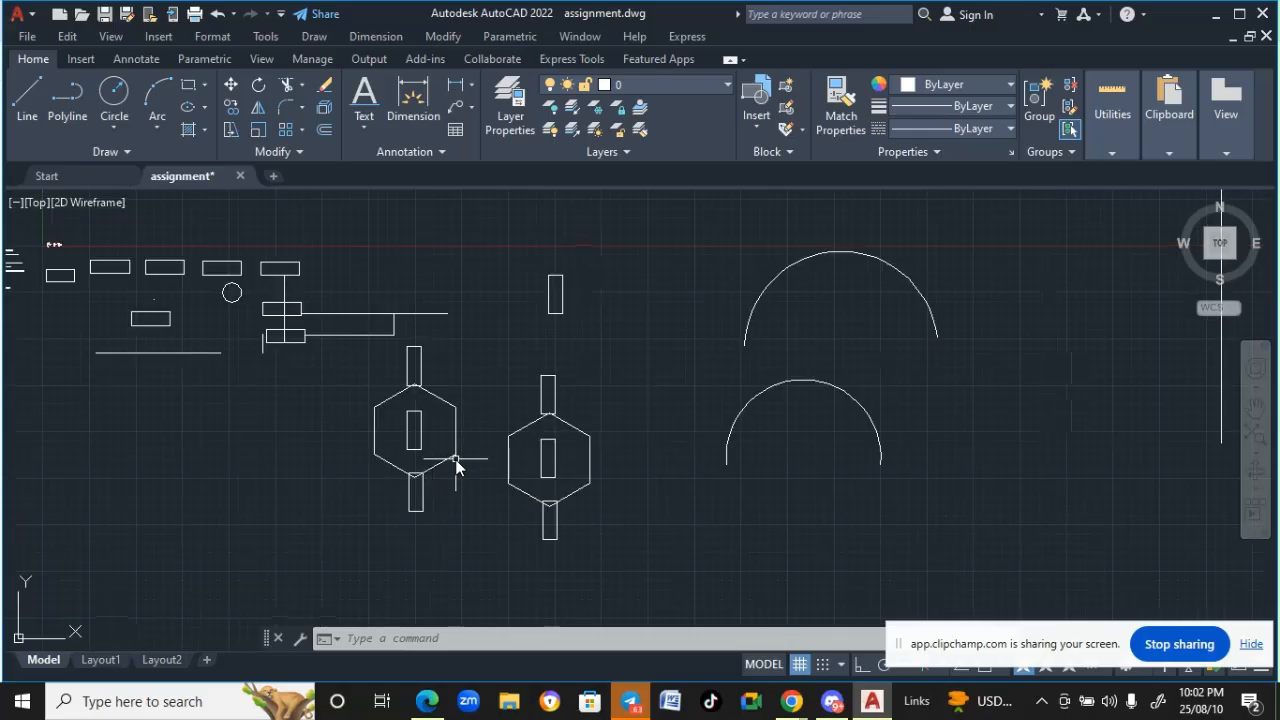